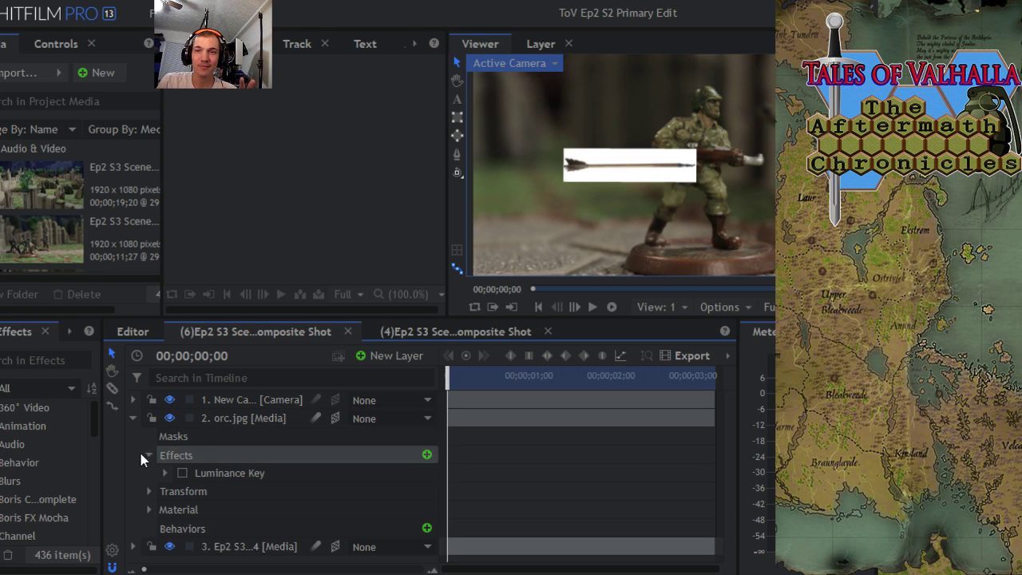
# Step: Turn on the Luminance Key effect of the orc.jpg layer and compare the arrow with and without its white background
pyautogui.click(182, 474)
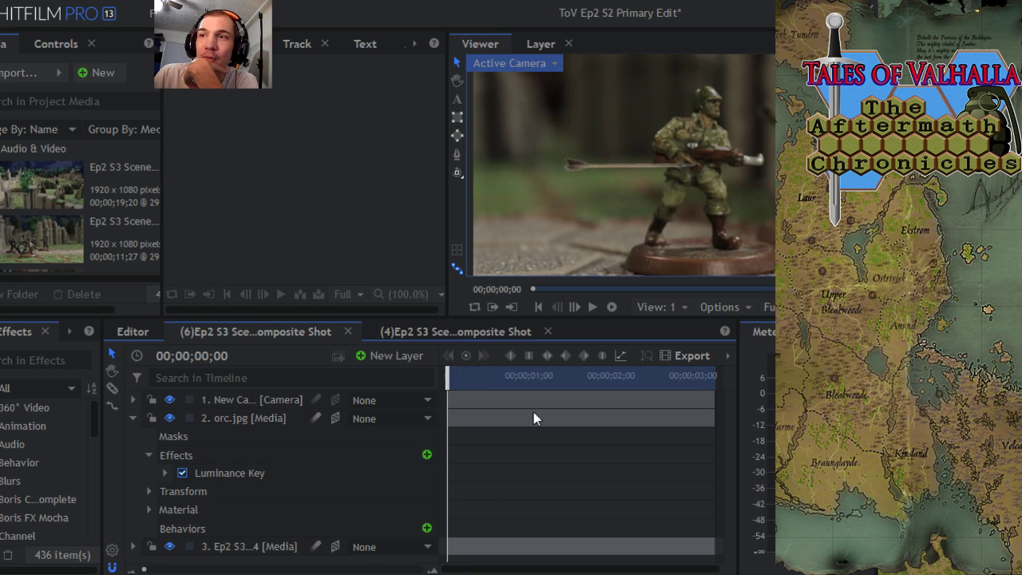
pyautogui.click(182, 474)
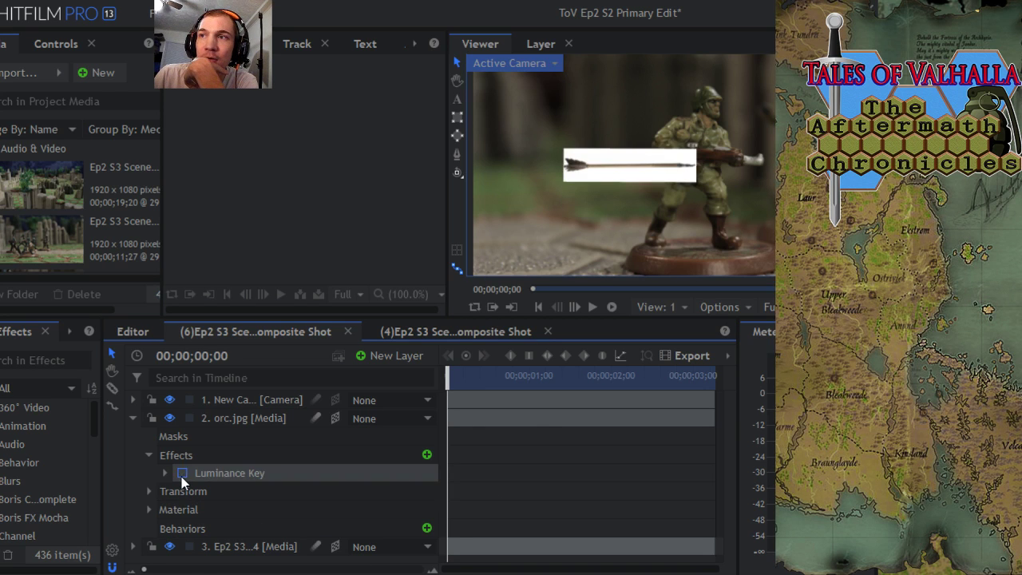
pyautogui.click(182, 474)
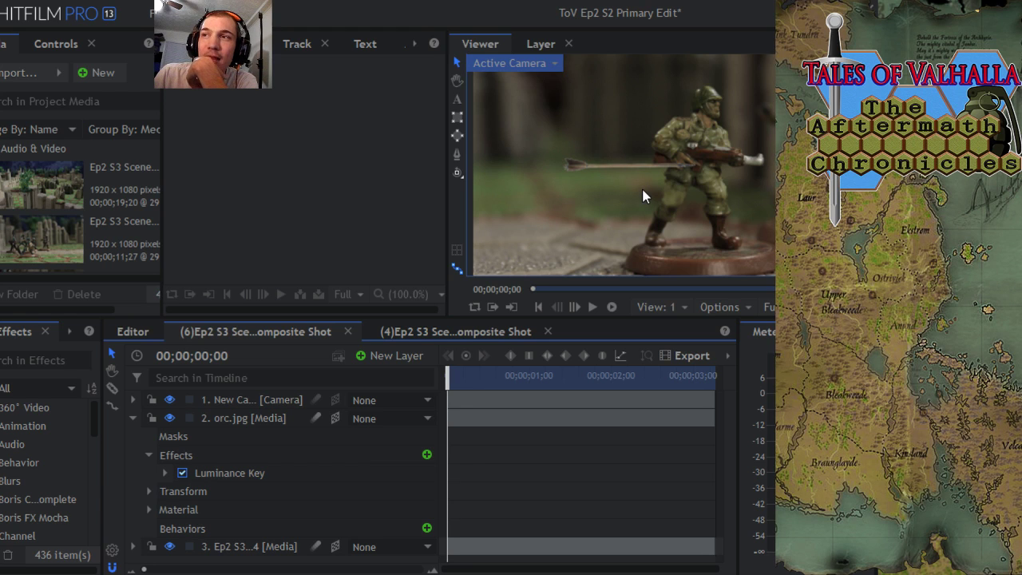
pyautogui.click(182, 473)
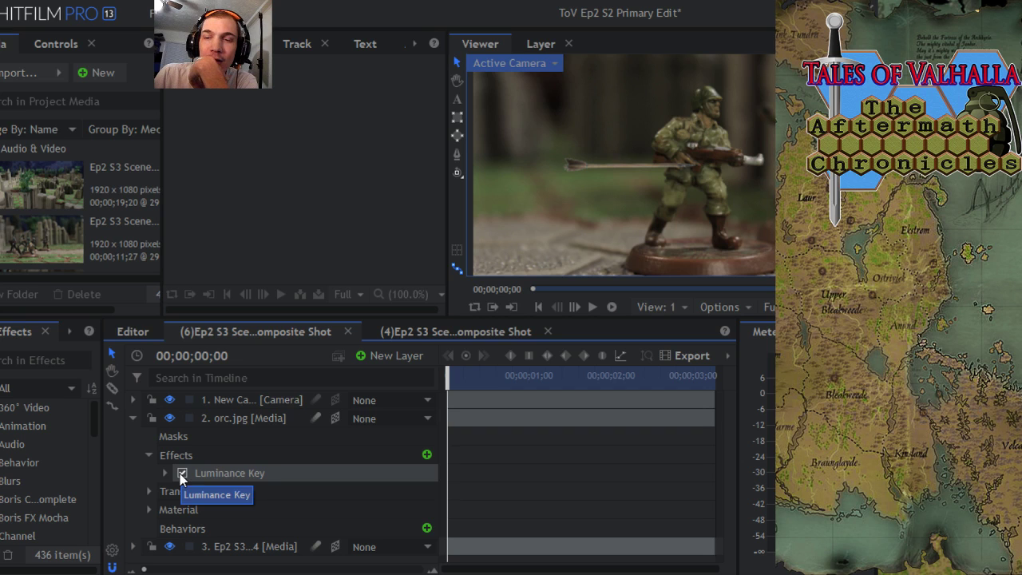
pyautogui.click(180, 474)
# Step: Review the Luminance Key settings on the orc.jpg layer, including key type, threshold and tolerance
pyautogui.click(164, 474)
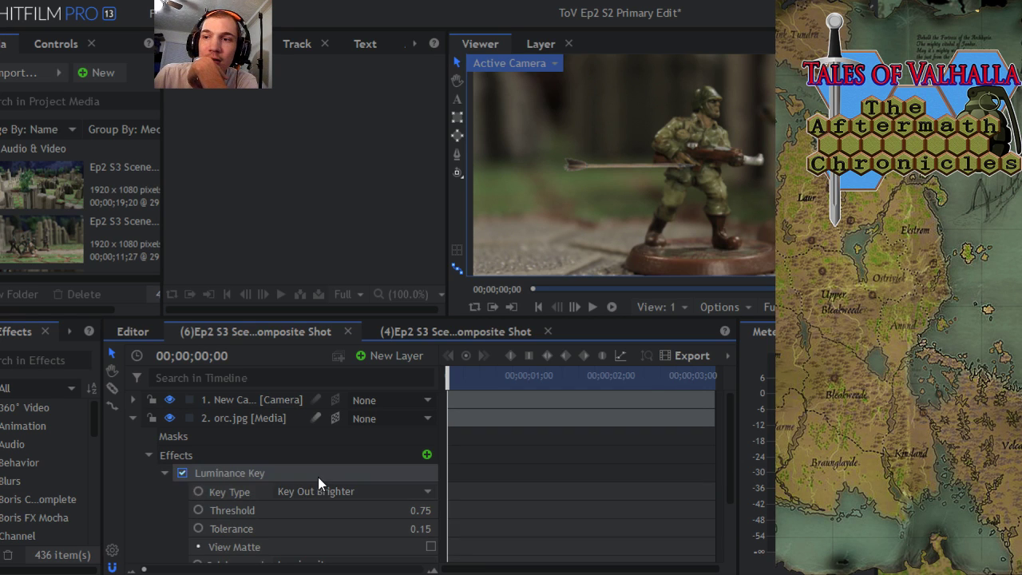
pyautogui.scroll(-2, 318, 477)
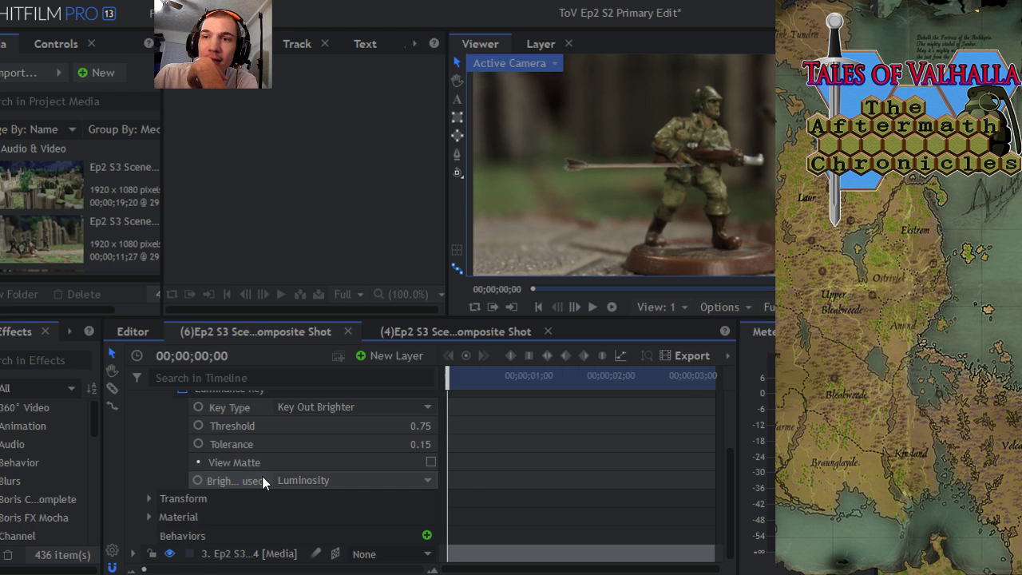
pyautogui.scroll(1, 261, 476)
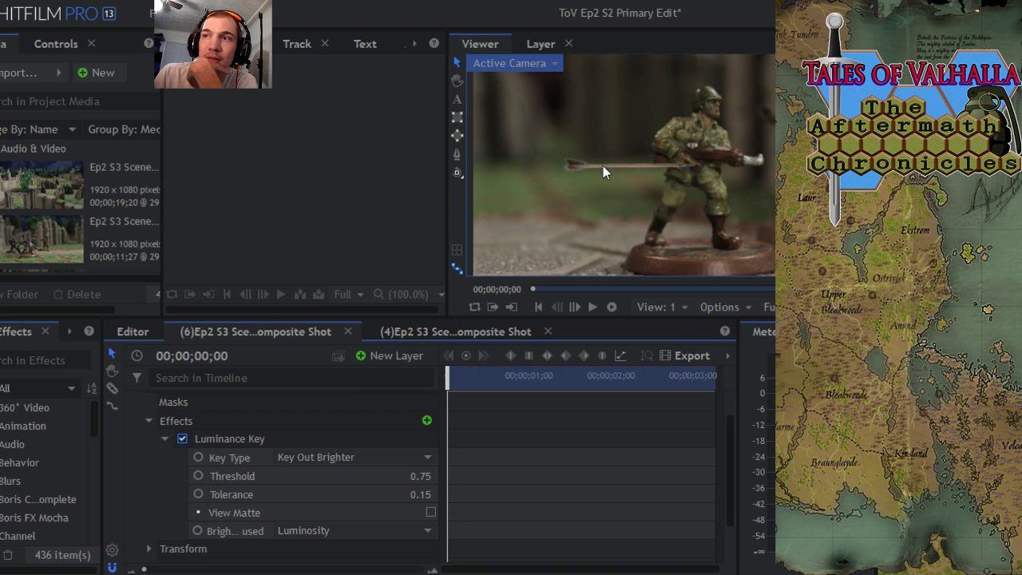
pyautogui.click(165, 439)
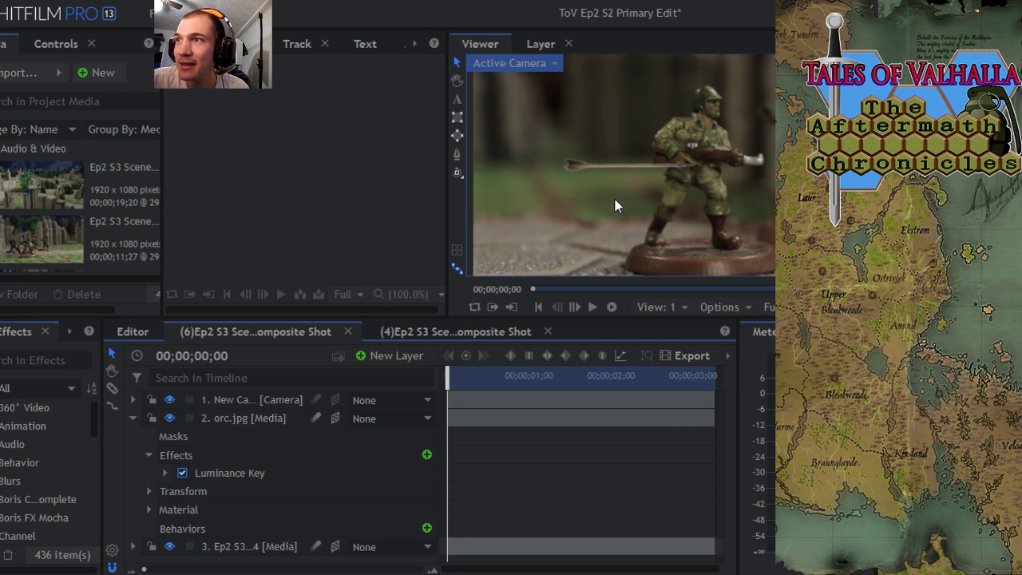
# Step: Move the playhead to 00;00;01;06 and enable keyframing for the Position of the orc.jpg layer
pyautogui.scroll(-1, 616, 203)
pyautogui.scroll(1, 617, 203)
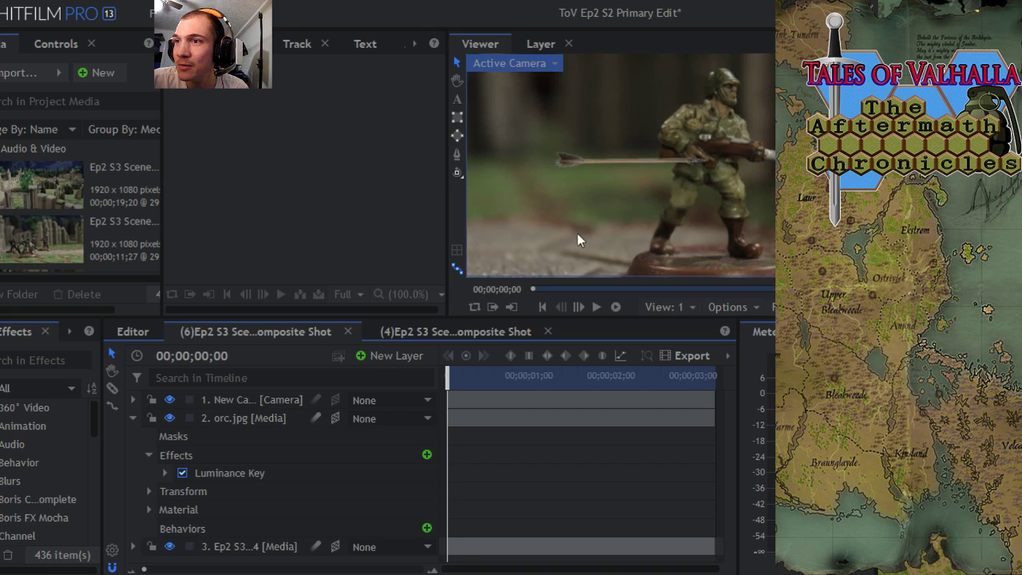
pyautogui.moveTo(452, 383); pyautogui.dragTo(587, 387)
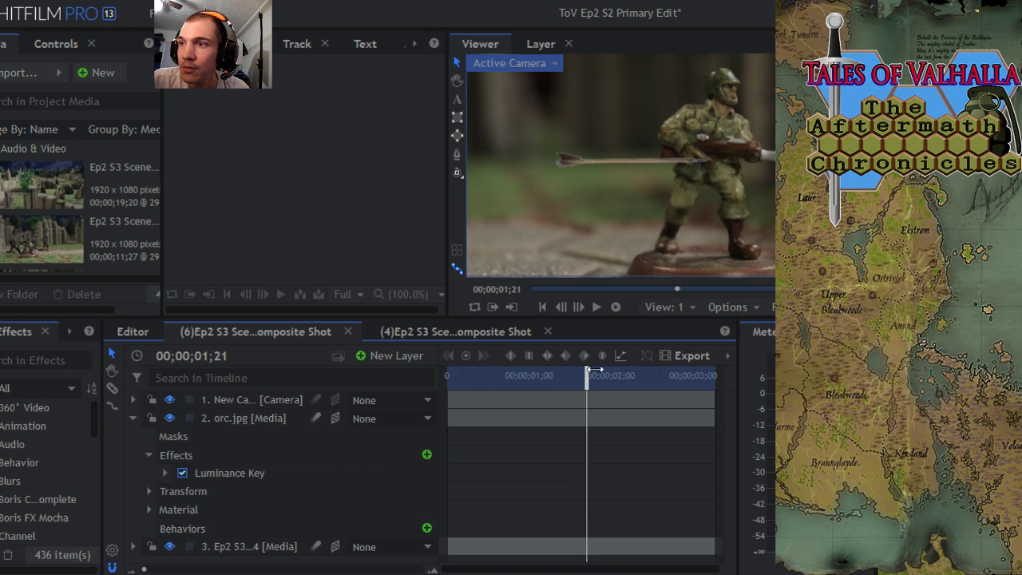
pyautogui.moveTo(587, 377); pyautogui.dragTo(545, 382)
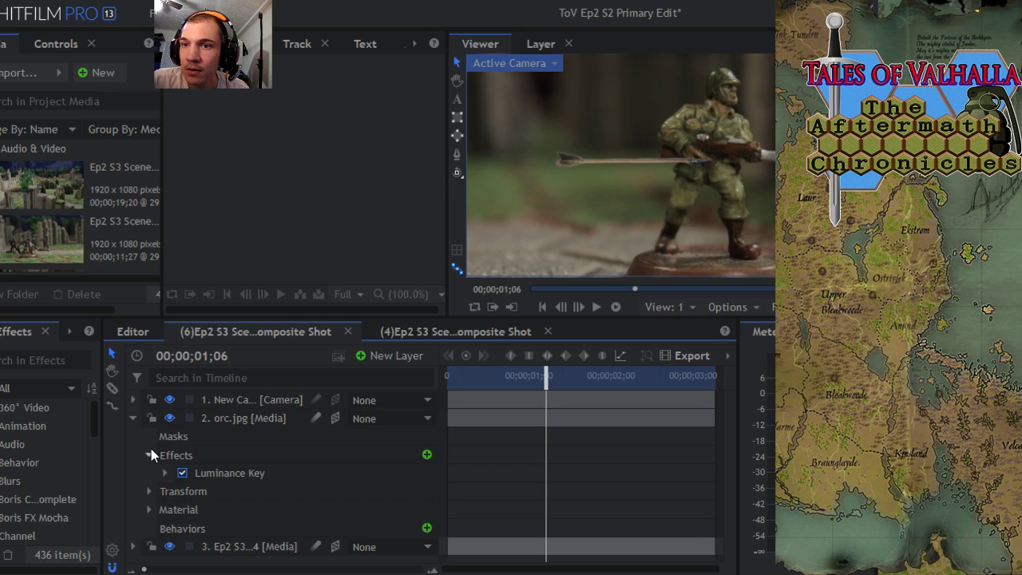
pyautogui.click(149, 455)
pyautogui.click(149, 473)
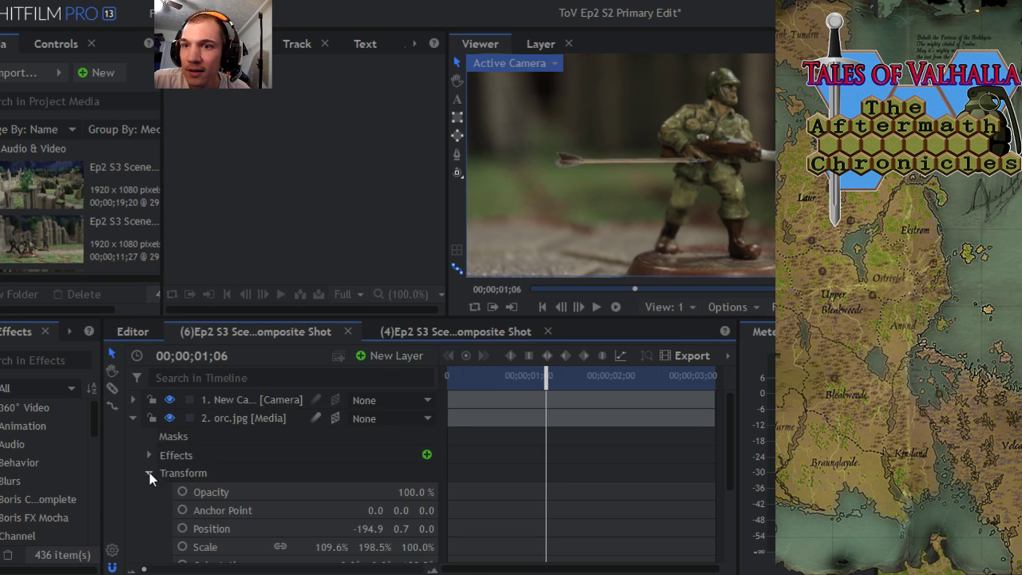
pyautogui.click(52, 46)
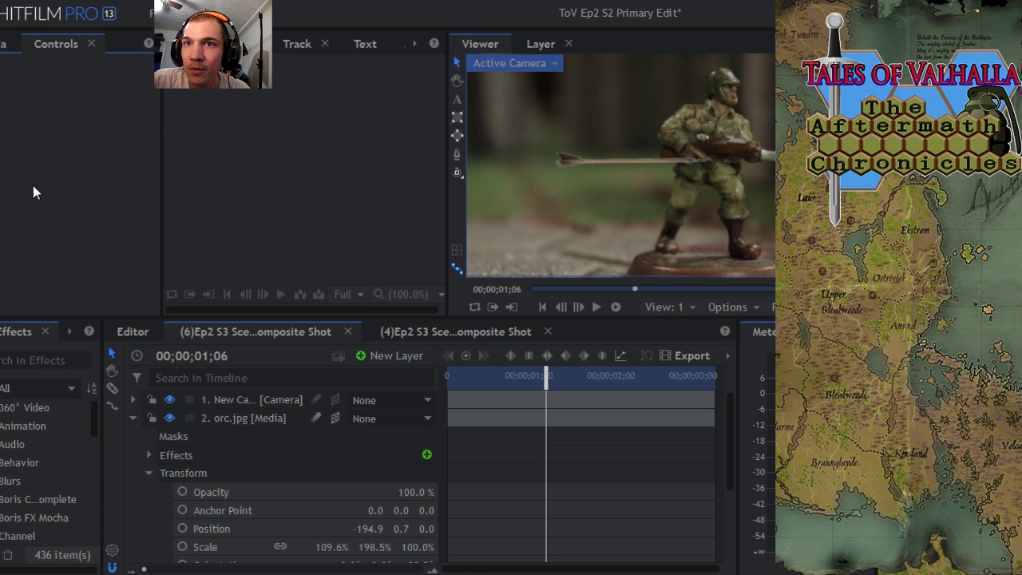
pyautogui.click(223, 420)
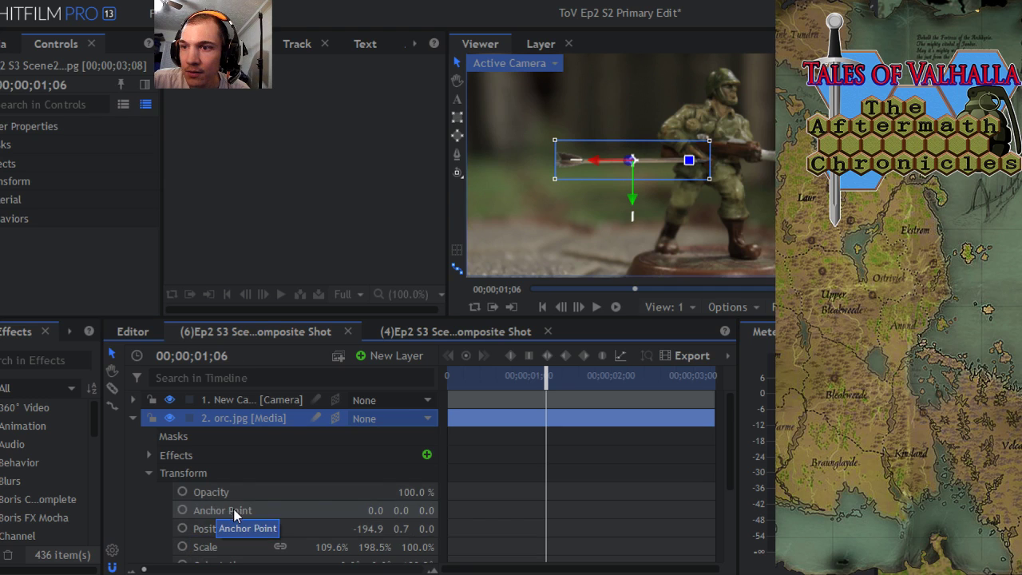
pyautogui.moveTo(728, 466); pyautogui.dragTo(732, 490)
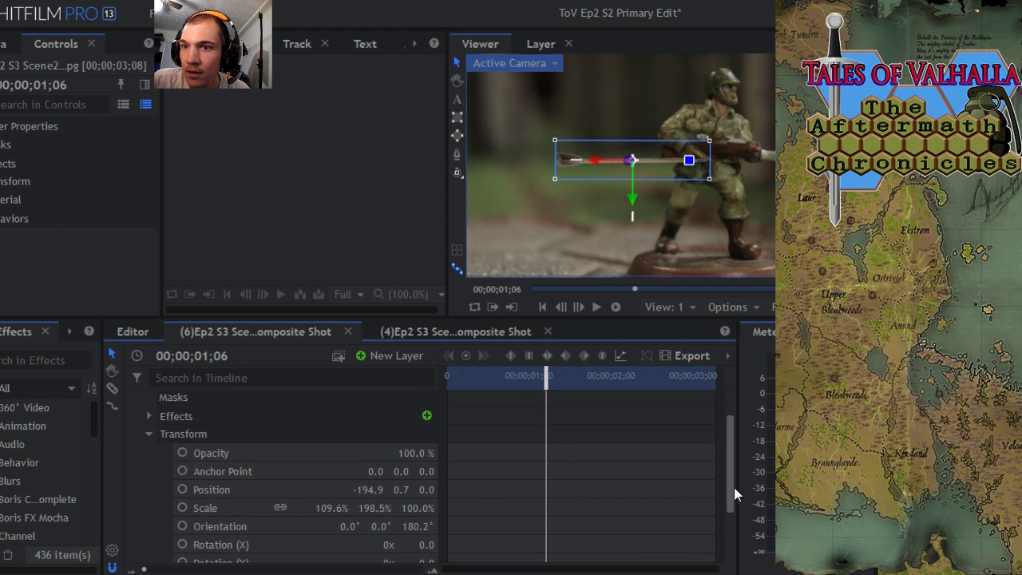
pyautogui.click(183, 489)
# Step: Reposition the arrow across the front soldier's upper body, at about 125.6, 179.5
pyautogui.scroll(-1, 619, 214)
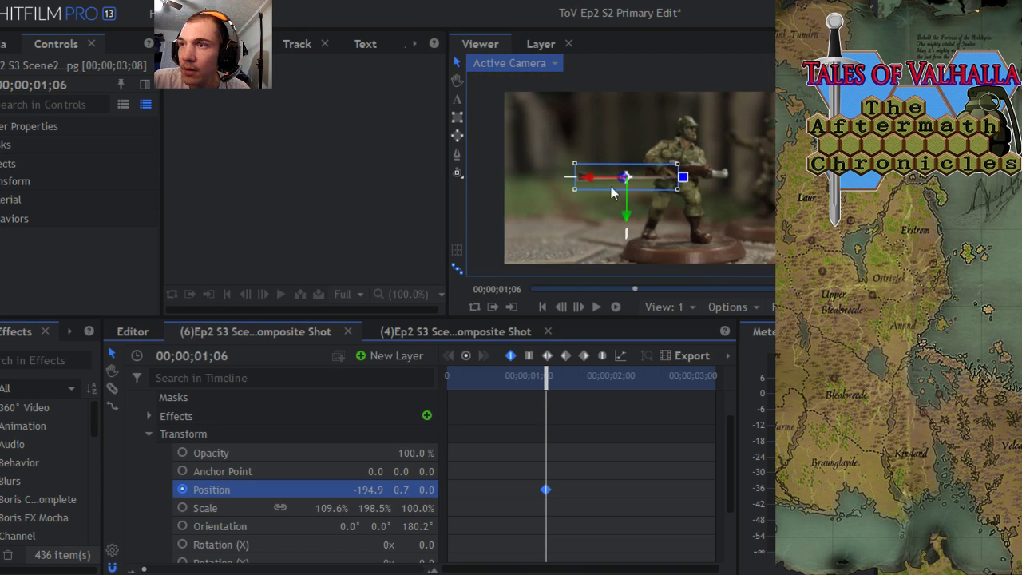
pyautogui.moveTo(587, 177); pyautogui.dragTo(544, 179)
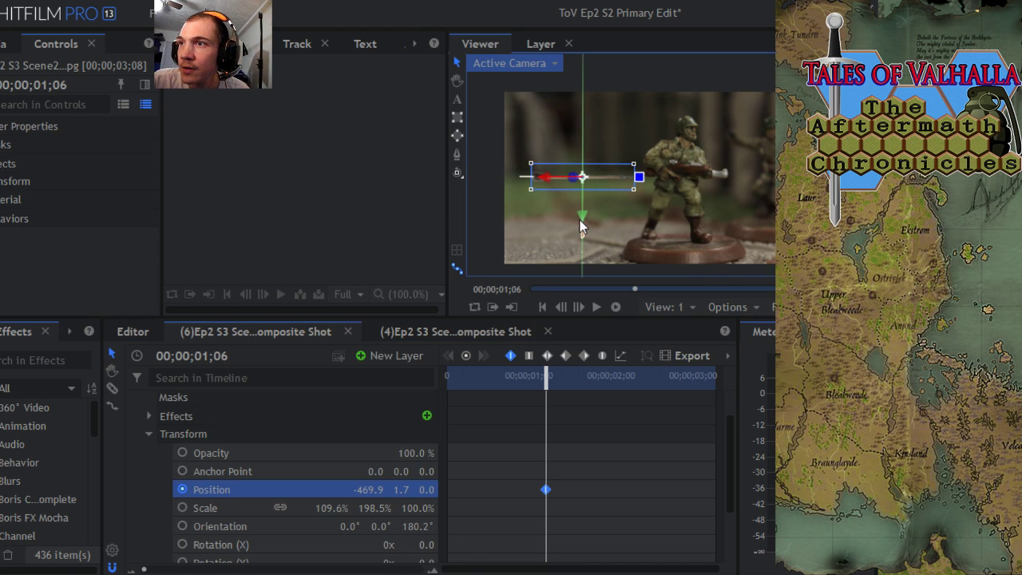
pyautogui.moveTo(581, 217); pyautogui.dragTo(582, 188)
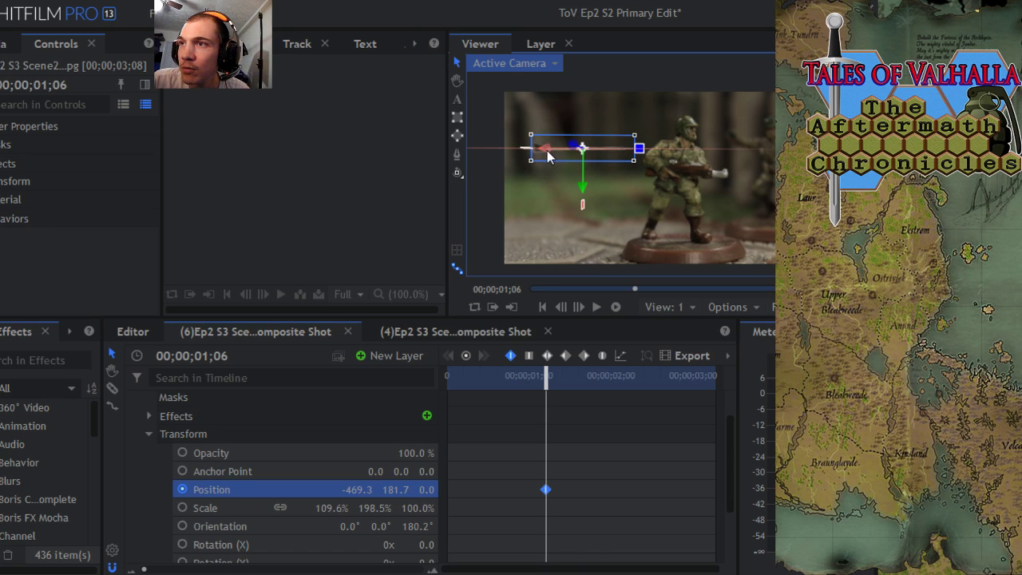
pyautogui.scroll(2, 699, 179)
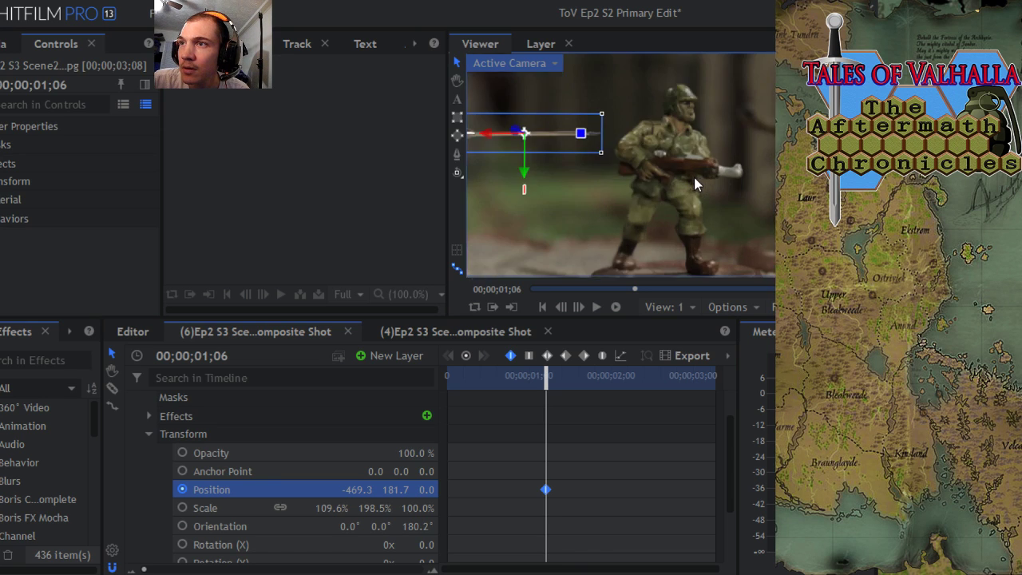
pyautogui.scroll(-2, 665, 176)
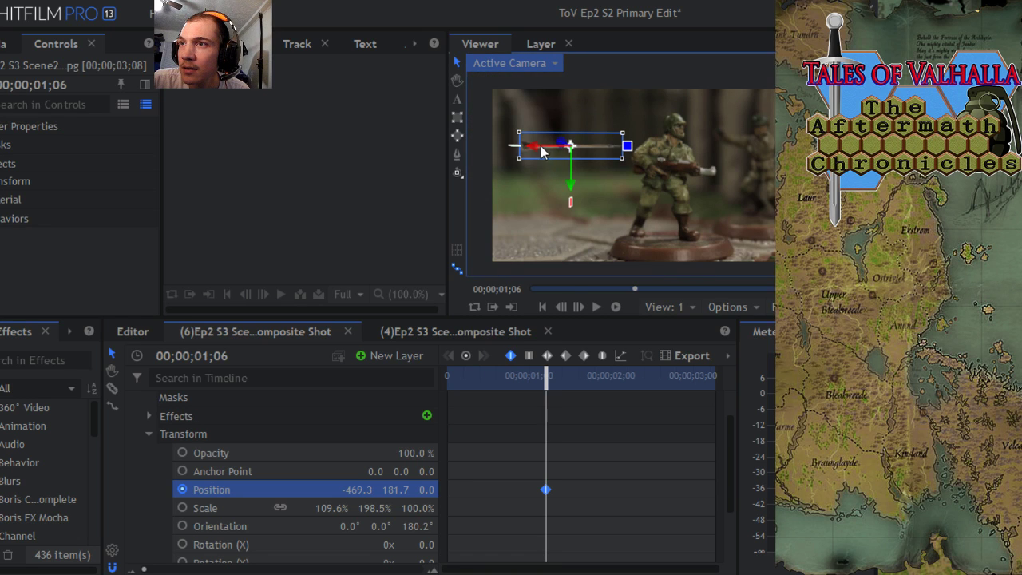
pyautogui.moveTo(533, 146); pyautogui.dragTo(644, 157)
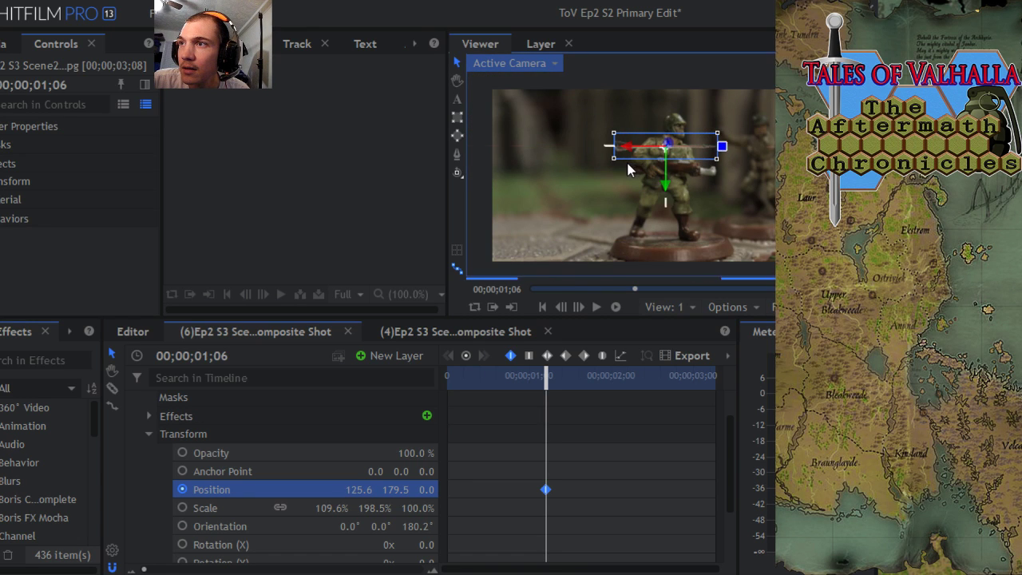
pyautogui.scroll(2, 625, 221)
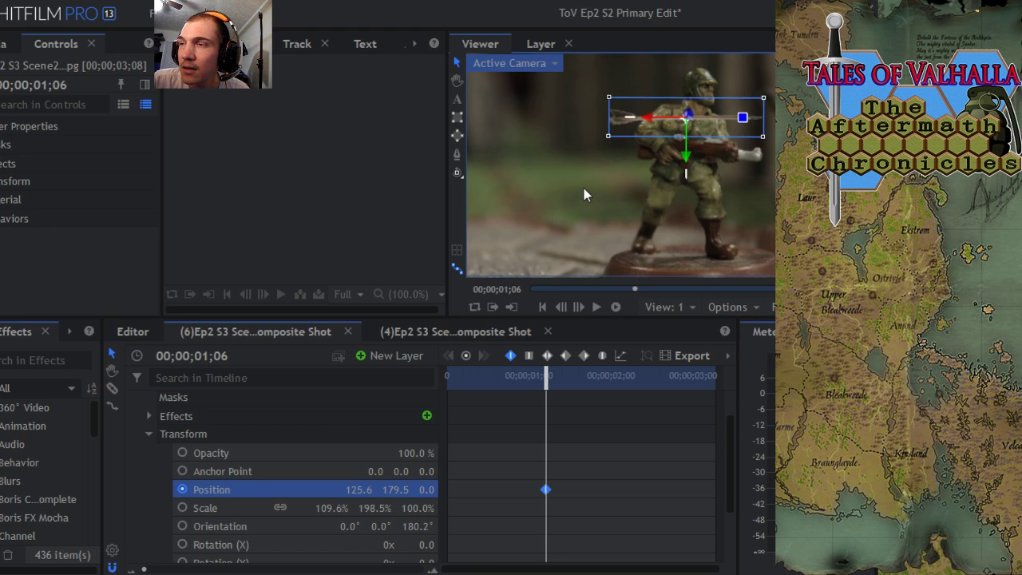
pyautogui.scroll(-1, 575, 186)
pyautogui.click(557, 189)
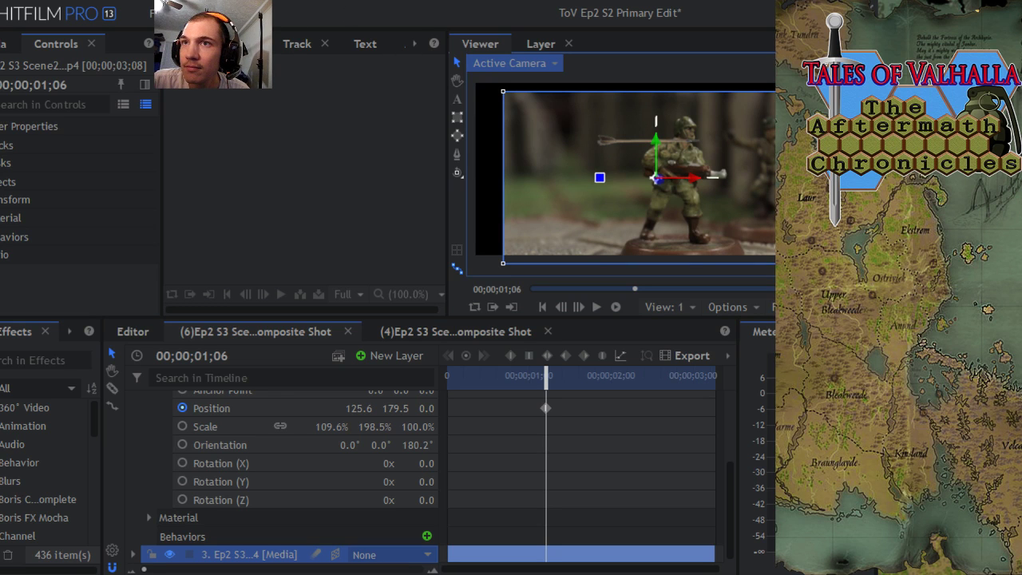
pyautogui.click(152, 13)
pyautogui.moveTo(184, 13)
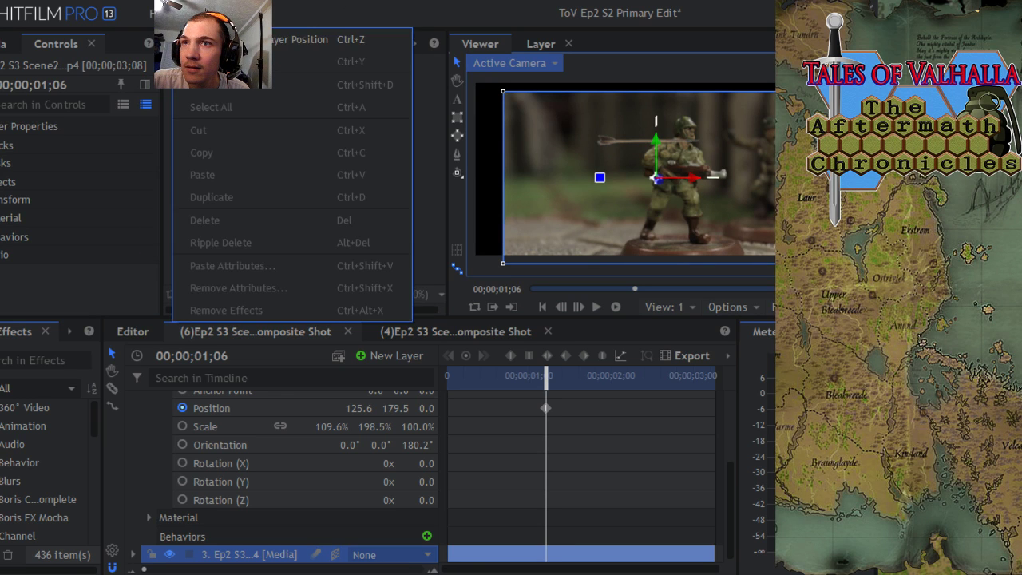
pyautogui.click(240, 39)
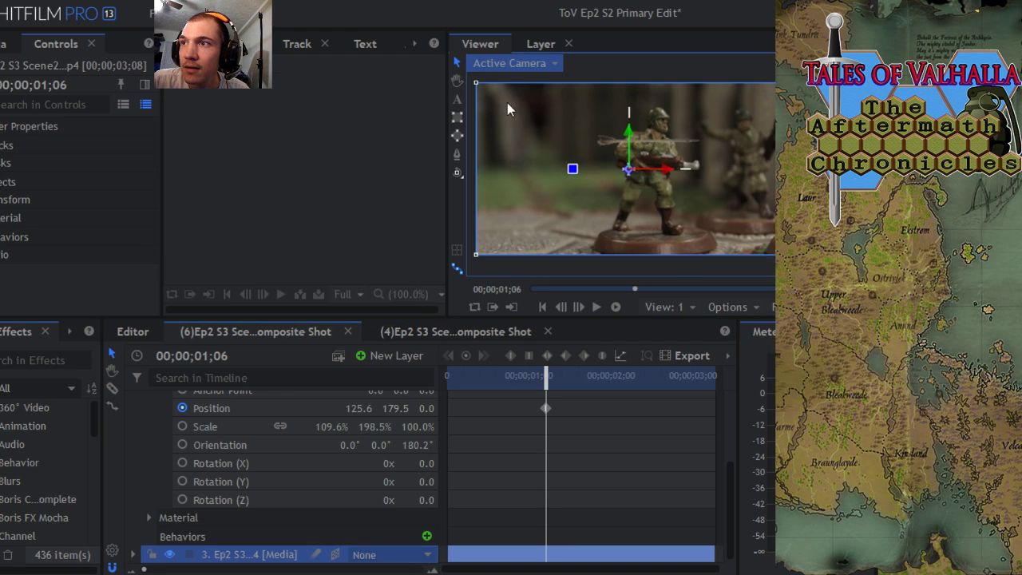
# Step: Move the arrow outside the frame behind the soldier for the 00;00;01;06 position keyframe, at about -1444.8, 185.4
pyautogui.click(457, 80)
pyautogui.moveTo(541, 199); pyautogui.dragTo(561, 202)
pyautogui.press('v')
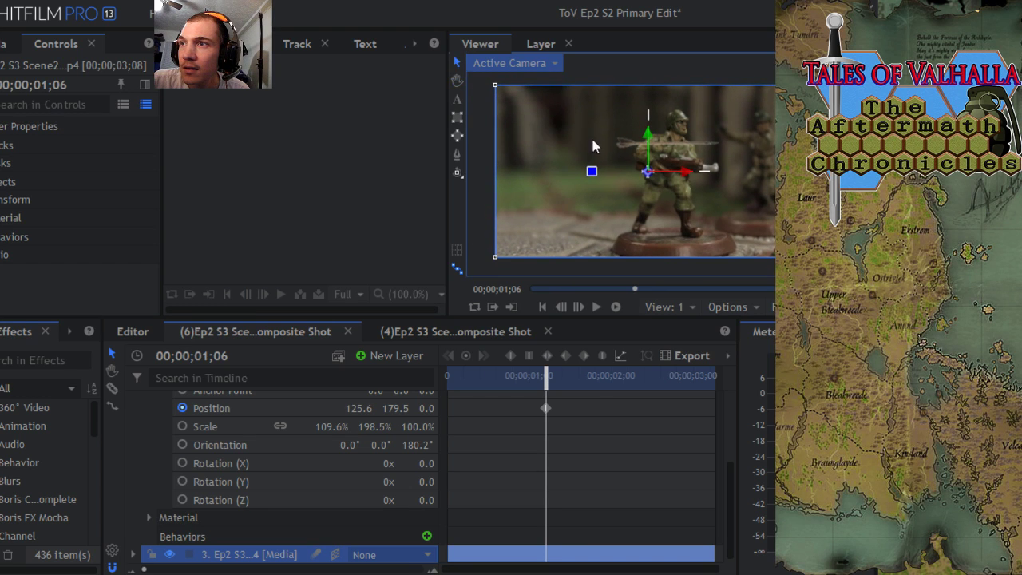
pyautogui.scroll(3, 240, 484)
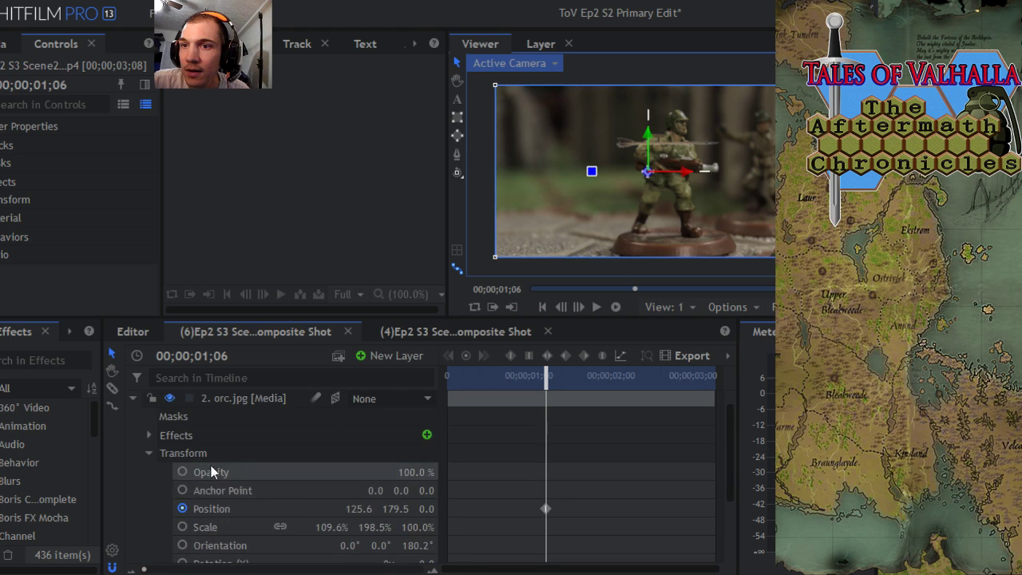
pyautogui.scroll(1, 206, 459)
pyautogui.click(209, 419)
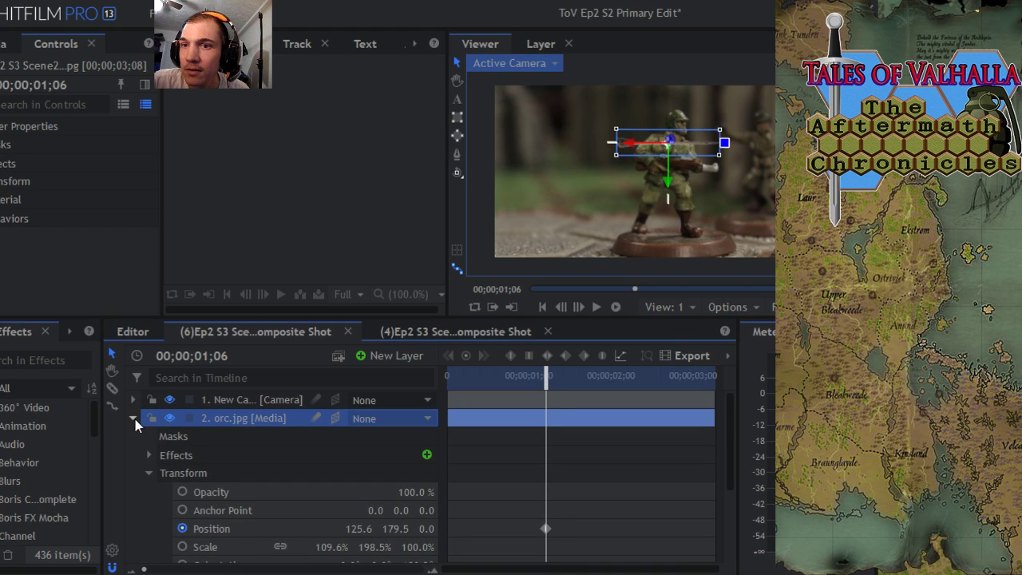
pyautogui.click(545, 529)
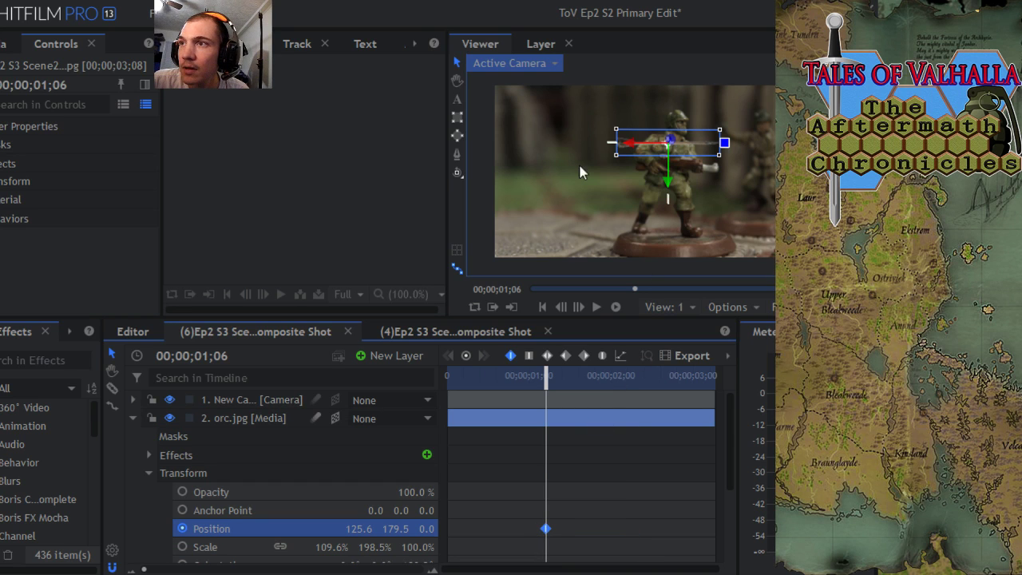
pyautogui.moveTo(627, 144); pyautogui.dragTo(380, 140)
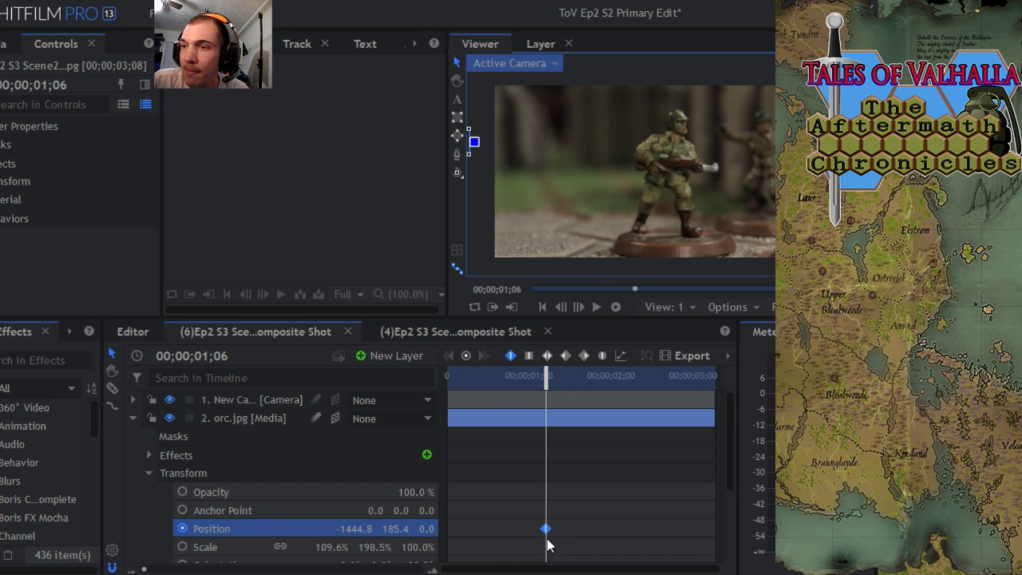
# Step: Move the playhead to 00;00;01;25, stepping frame by frame to the point just before the front soldier's pose changes
pyautogui.moveTo(538, 383); pyautogui.dragTo(594, 388)
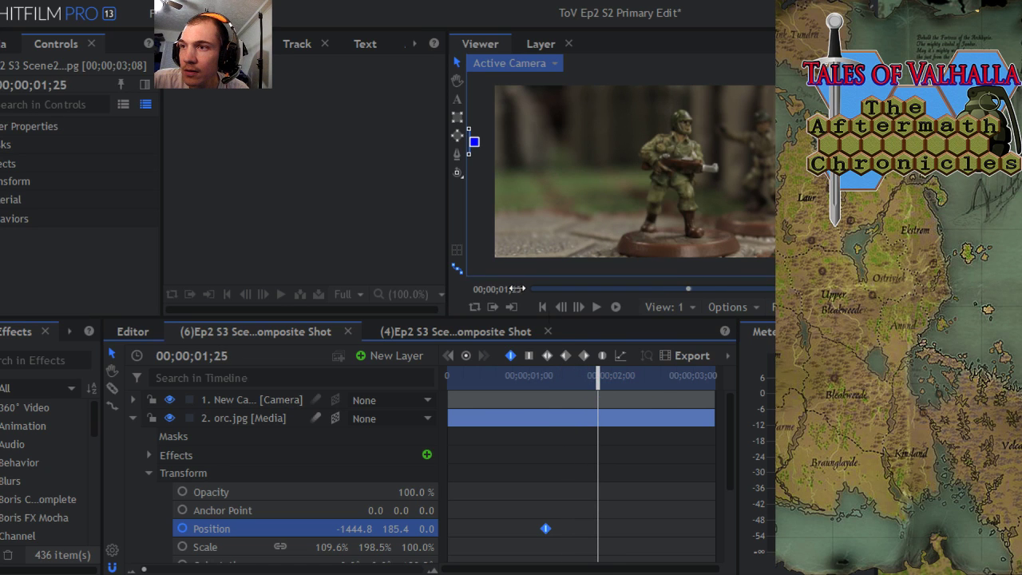
pyautogui.click(563, 307)
pyautogui.click(563, 307)
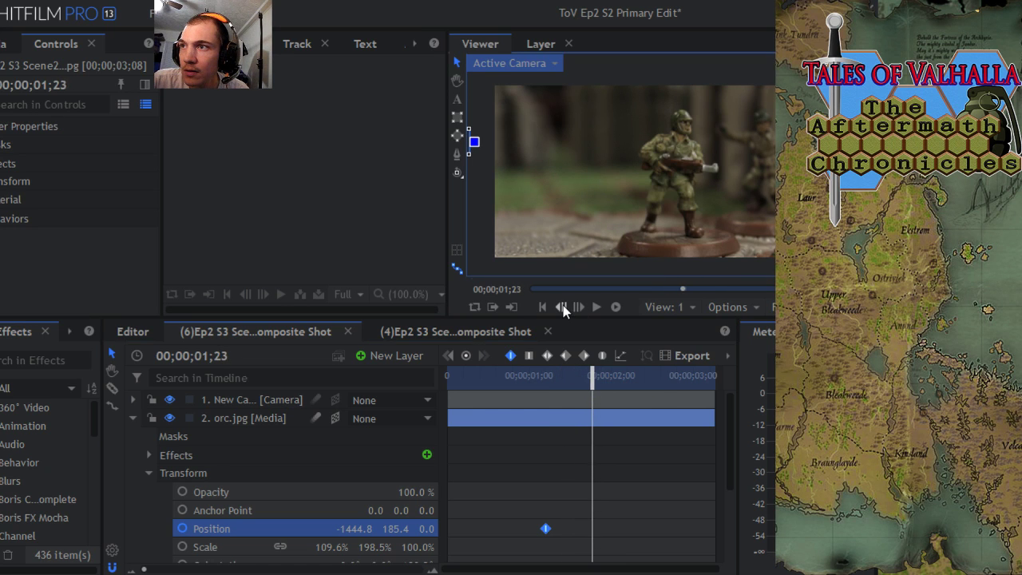
pyautogui.click(579, 306)
pyautogui.click(579, 306)
pyautogui.click(579, 307)
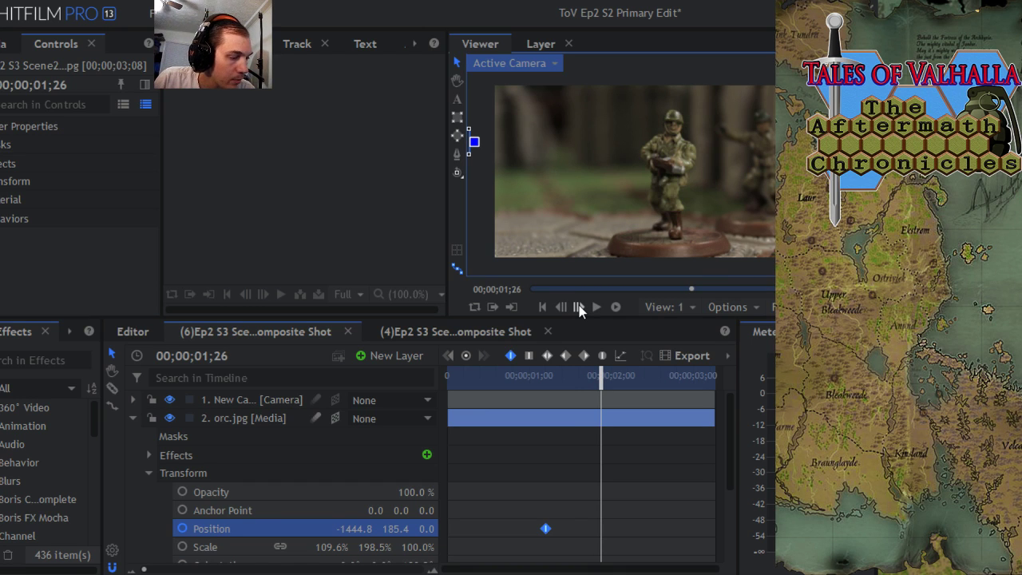
pyautogui.click(561, 308)
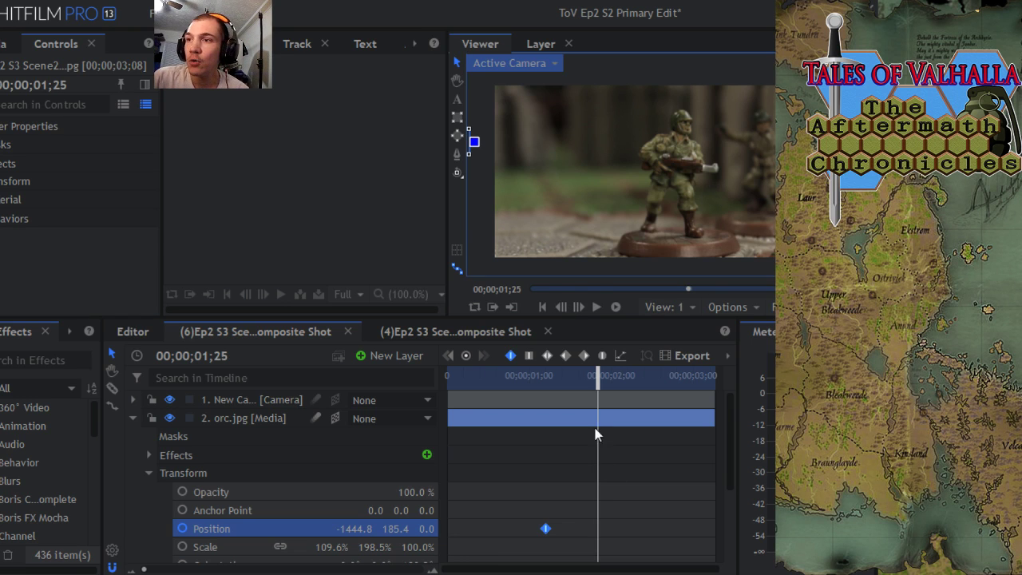
# Step: Compare frames 00;00;01;25 and 00;00;01;26 to examine the front soldier's change of pose, finishing on 00;00;01;25
pyautogui.click(579, 310)
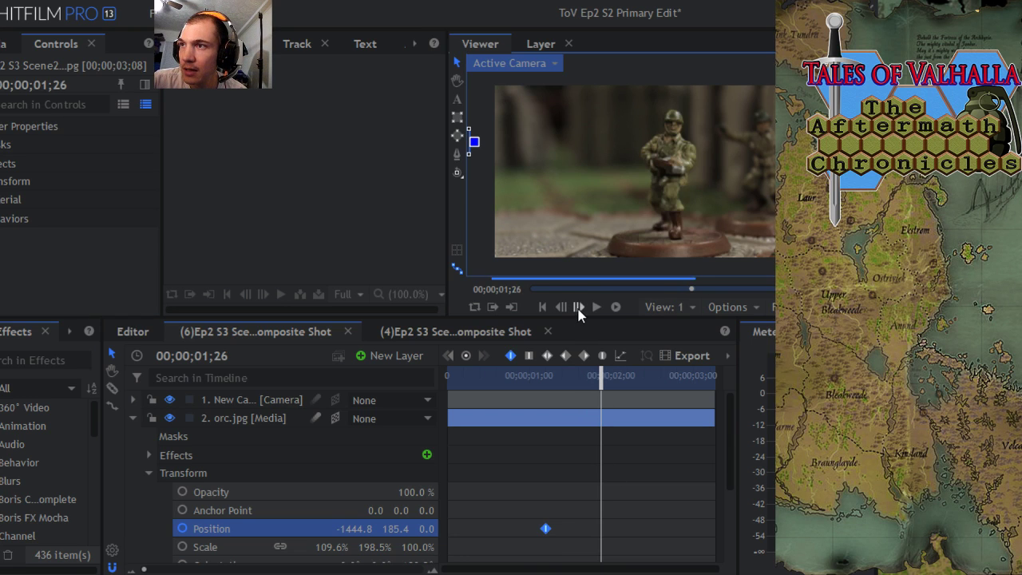
pyautogui.click(563, 307)
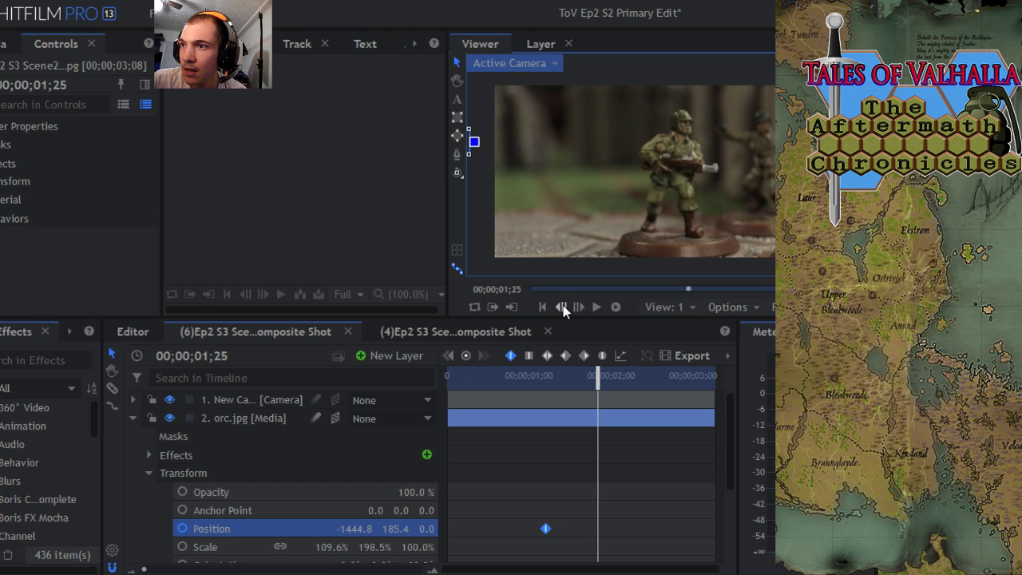
pyautogui.click(577, 309)
pyautogui.click(562, 307)
pyautogui.click(578, 309)
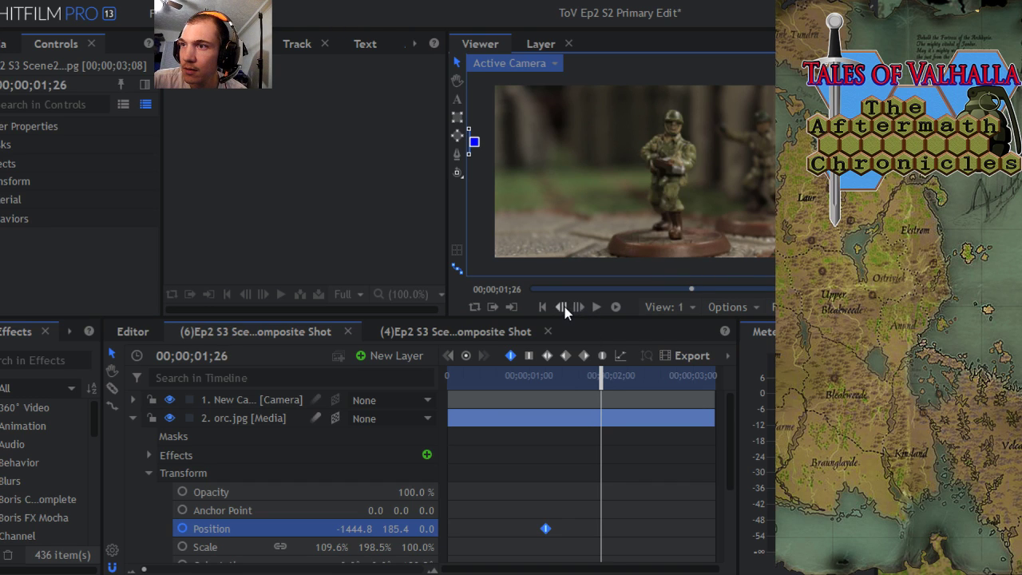
pyautogui.click(563, 307)
pyautogui.click(582, 304)
pyautogui.click(563, 306)
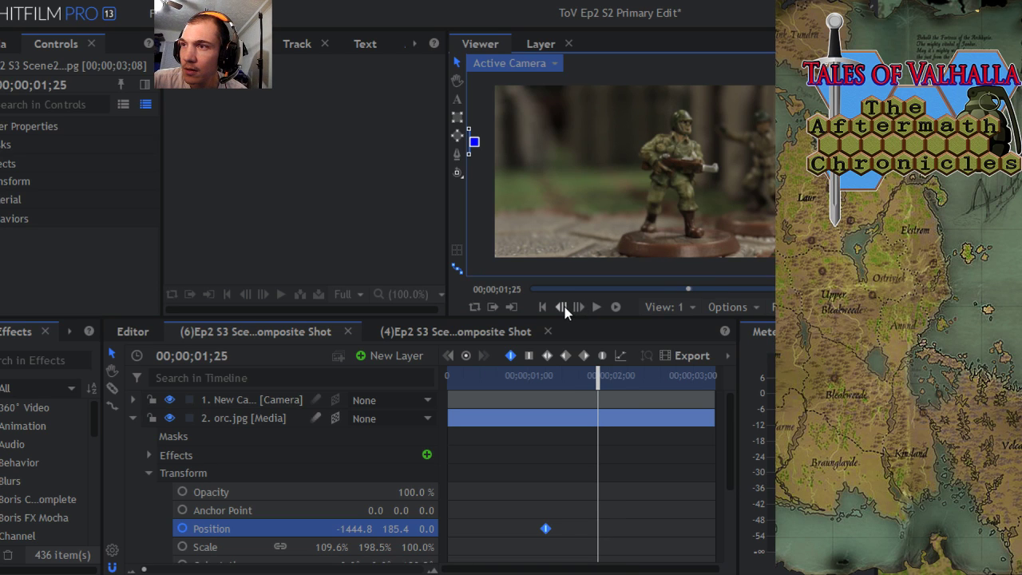
pyautogui.click(577, 307)
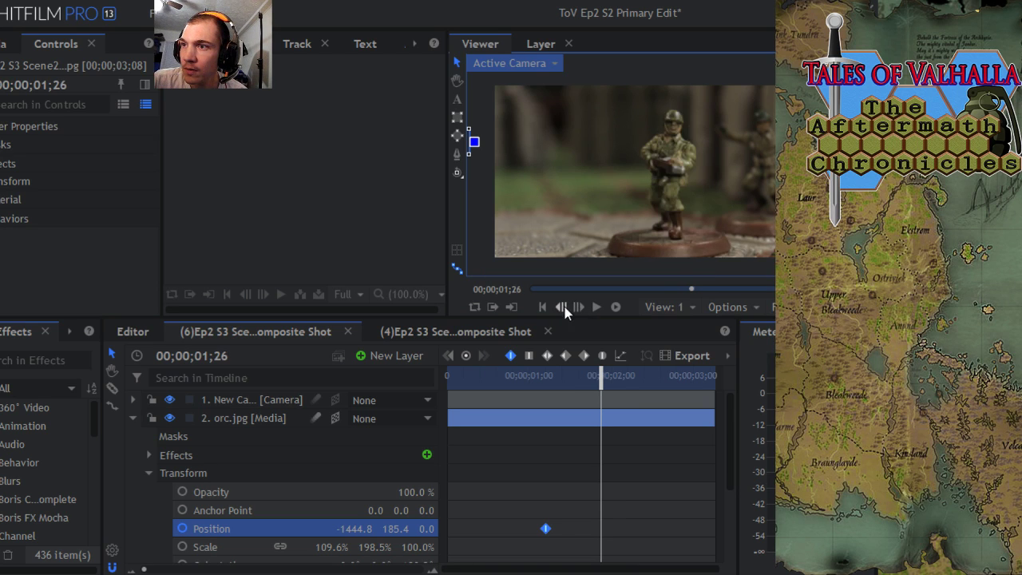
pyautogui.click(565, 307)
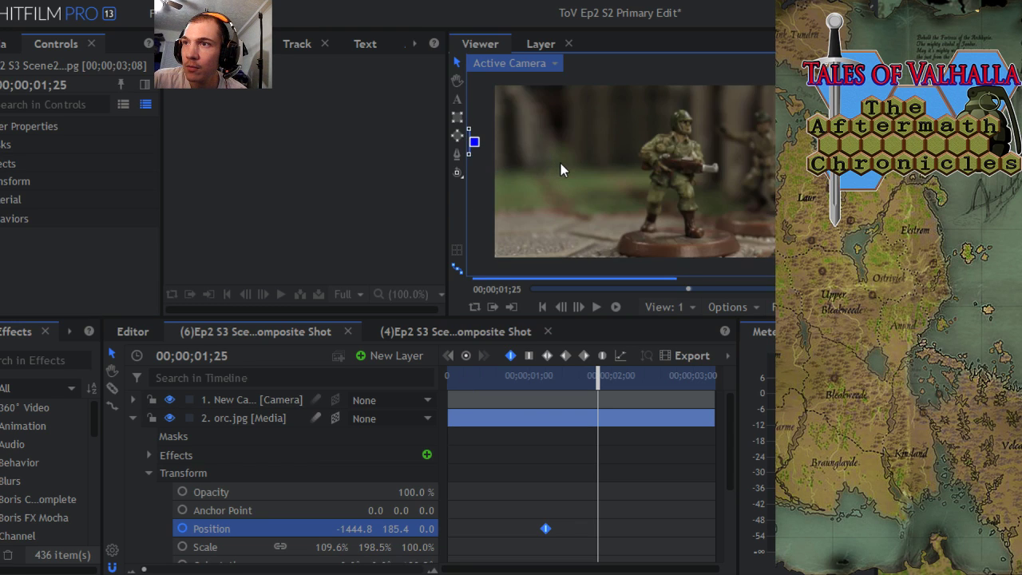
# Step: Add a Position keyframe for the arrow at 00;00;01;25 by moving it to the front soldier's back, at about -84.5, 180.3
pyautogui.scroll(-3, 561, 170)
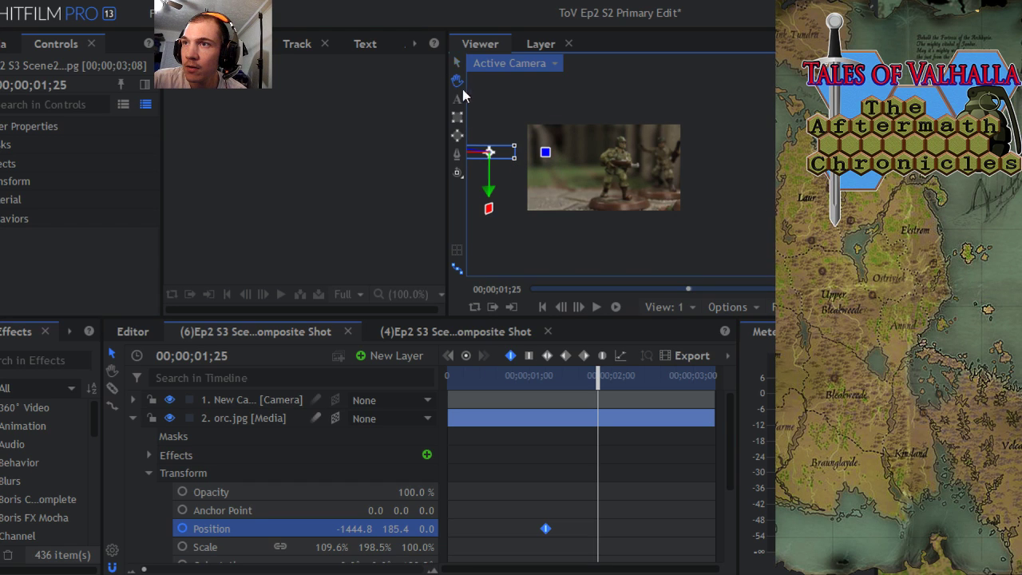
pyautogui.scroll(4, 550, 152)
pyautogui.scroll(-1, 535, 167)
pyautogui.moveTo(536, 167); pyautogui.dragTo(644, 147)
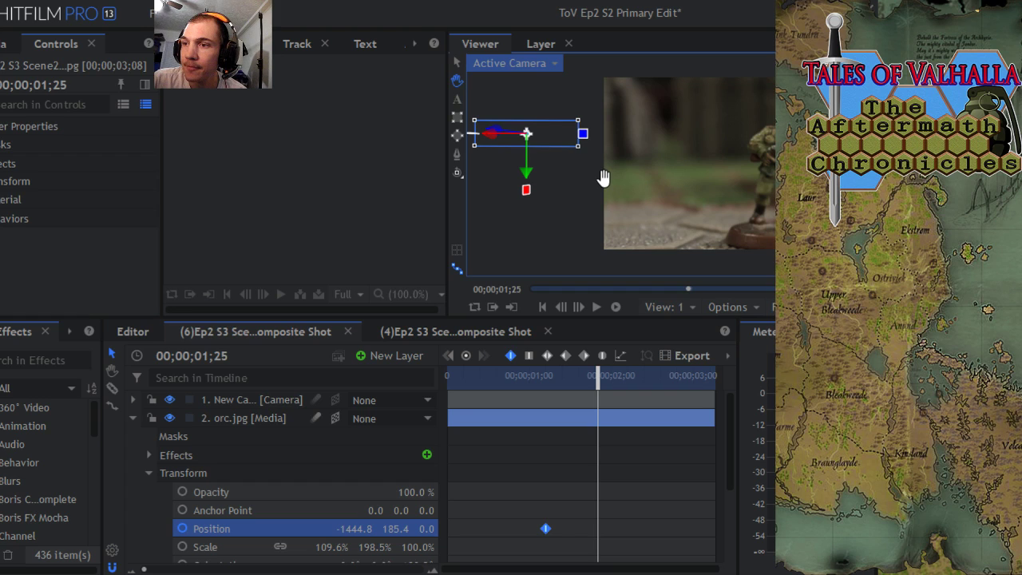
pyautogui.click(457, 61)
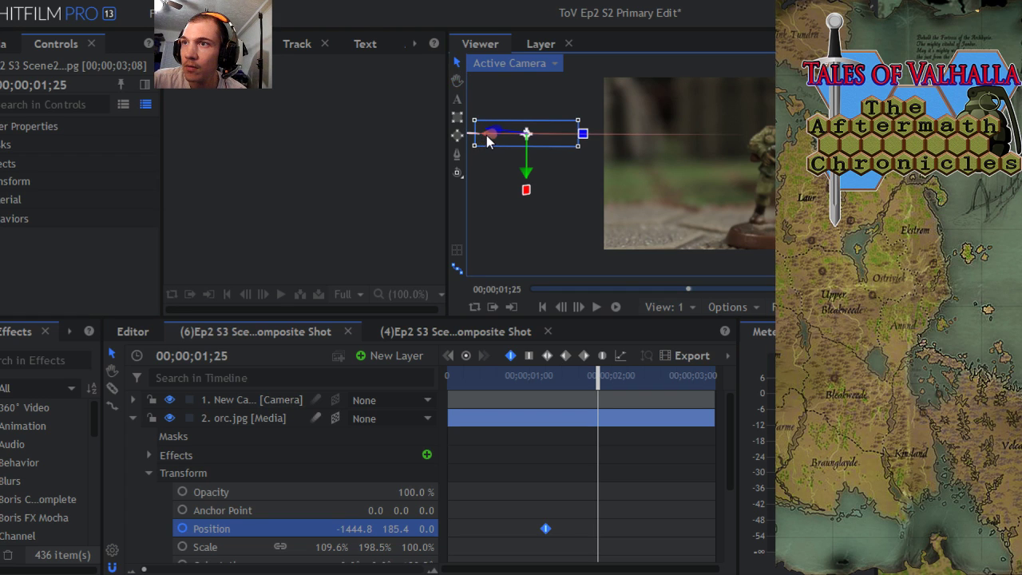
pyautogui.moveTo(486, 135); pyautogui.dragTo(703, 156)
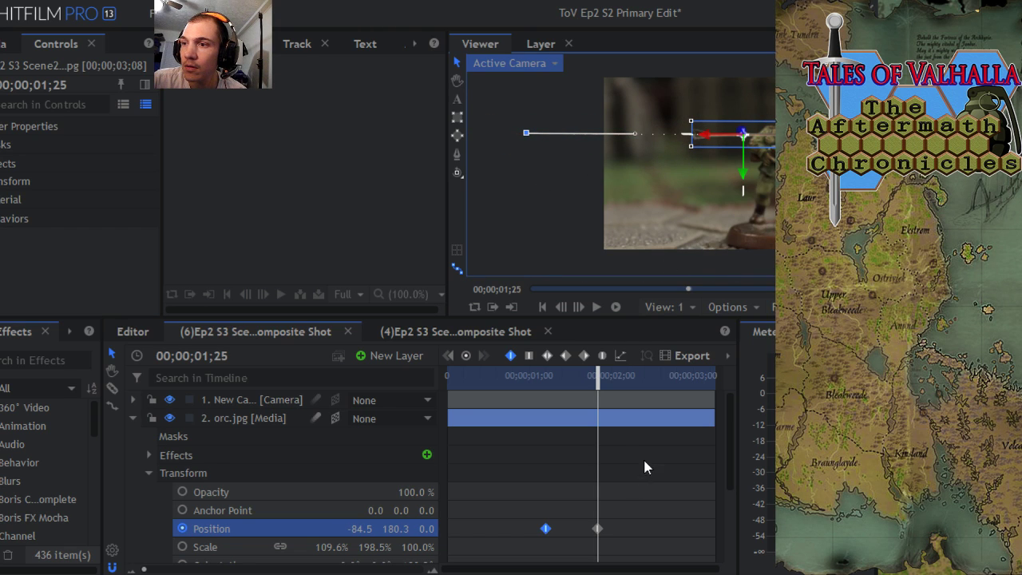
# Step: Move the arrow past the soldiers and out of frame for the 00;00;01;25 Position keyframe, at about 1576.1, 174.0
pyautogui.moveTo(592, 528)
pyautogui.moveTo(684, 165); pyautogui.dragTo(569, 171)
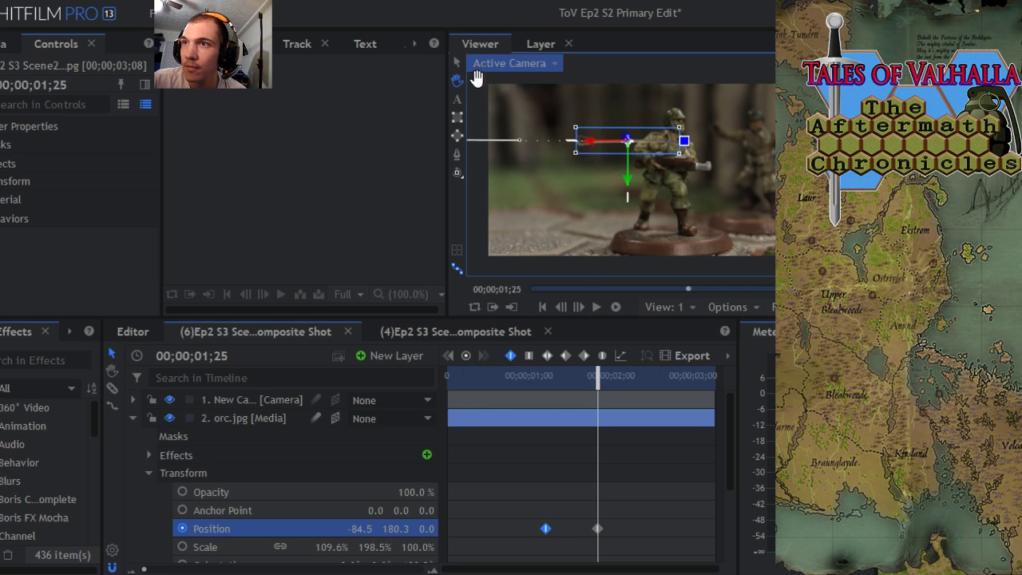
pyautogui.click(457, 62)
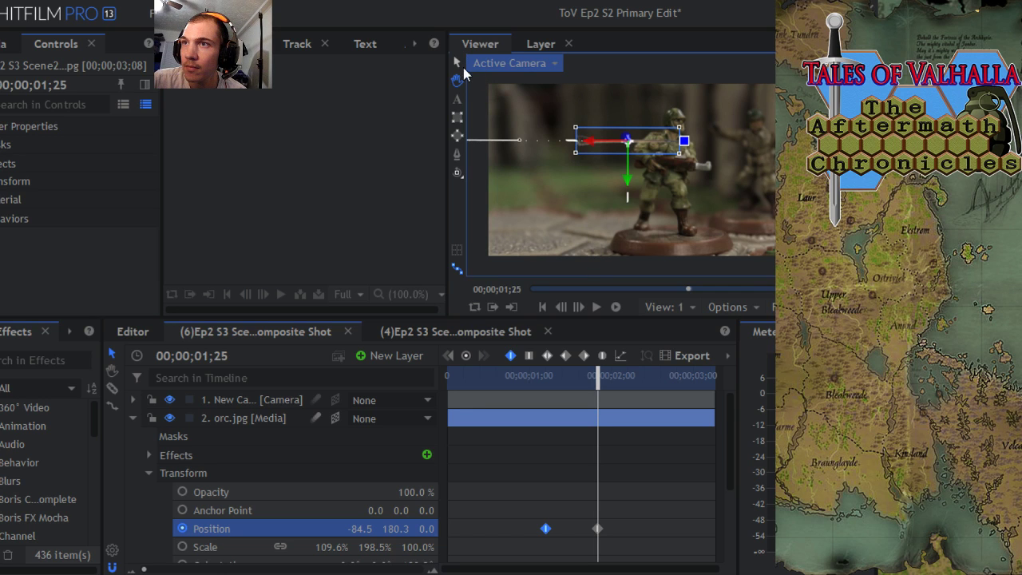
pyautogui.click(595, 527)
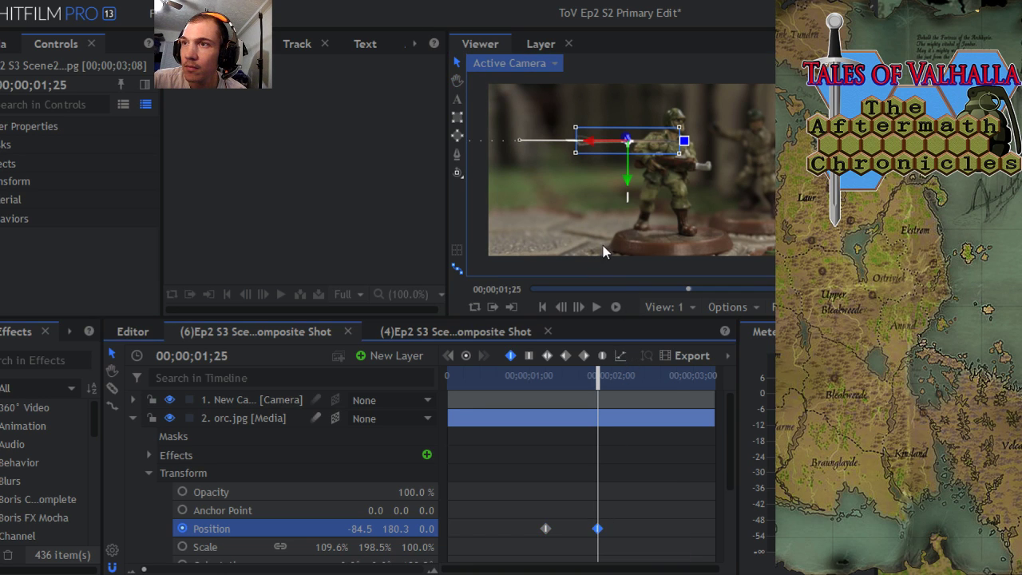
pyautogui.moveTo(599, 372)
pyautogui.mouseDown()
pyautogui.moveTo(570, 375)
pyautogui.moveTo(598, 375)
pyautogui.mouseUp()
pyautogui.moveTo(597, 528)
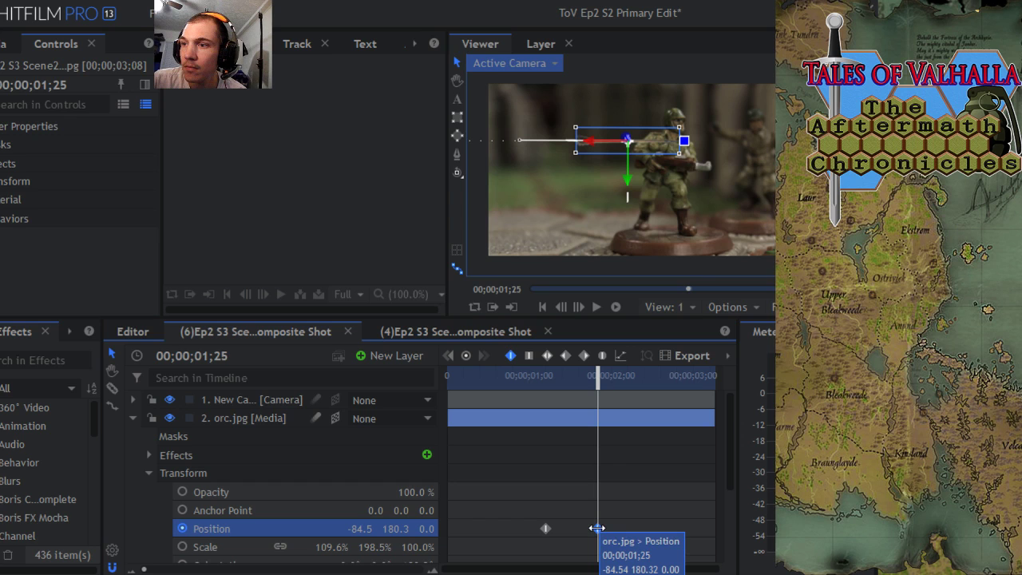
pyautogui.moveTo(627, 142); pyautogui.dragTo(779, 141)
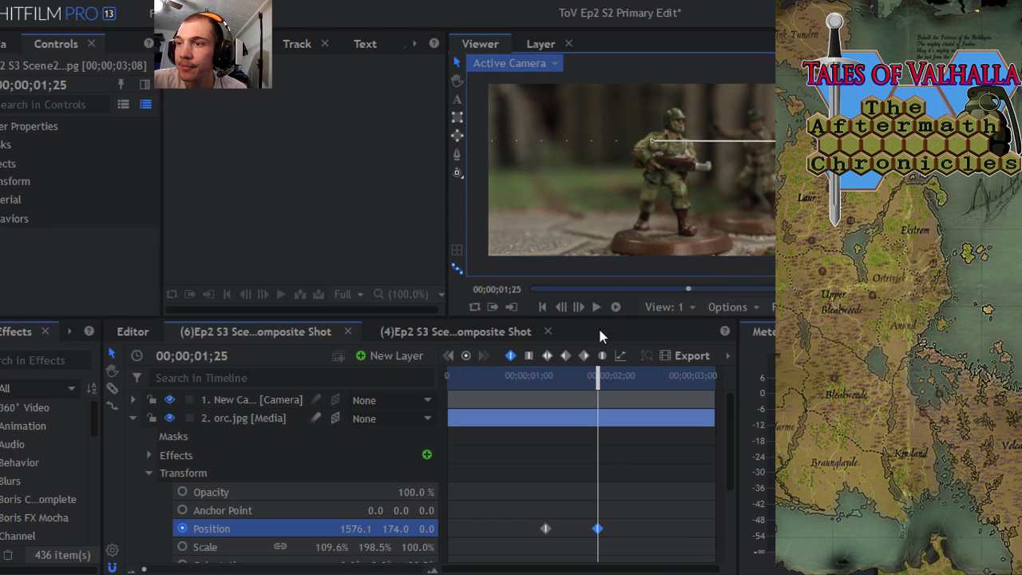
# Step: Preview the composite shot from the beginning with the camera layer selected to check the arrow's flight speed
pyautogui.moveTo(603, 384); pyautogui.dragTo(443, 385)
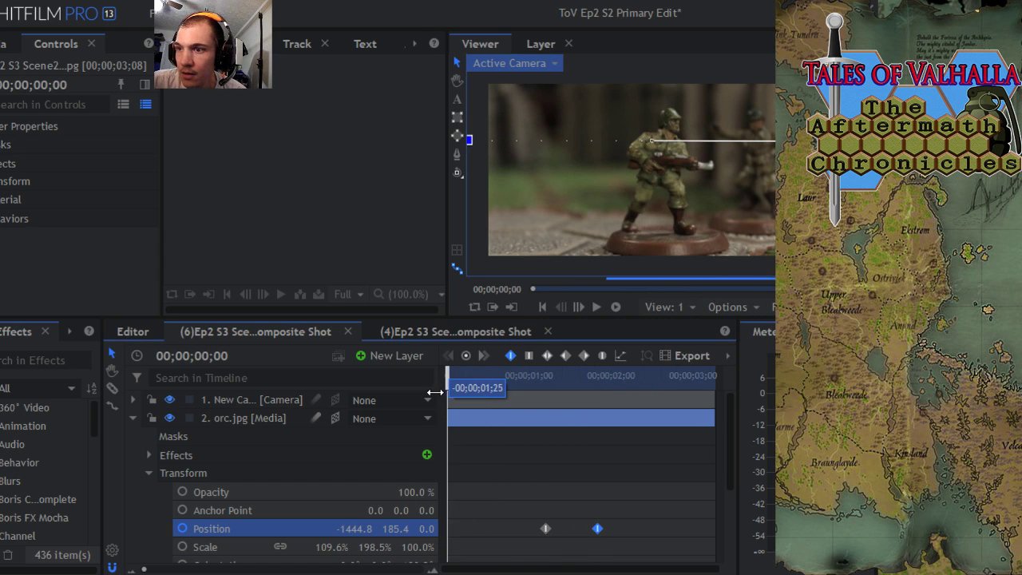
pyautogui.click(233, 400)
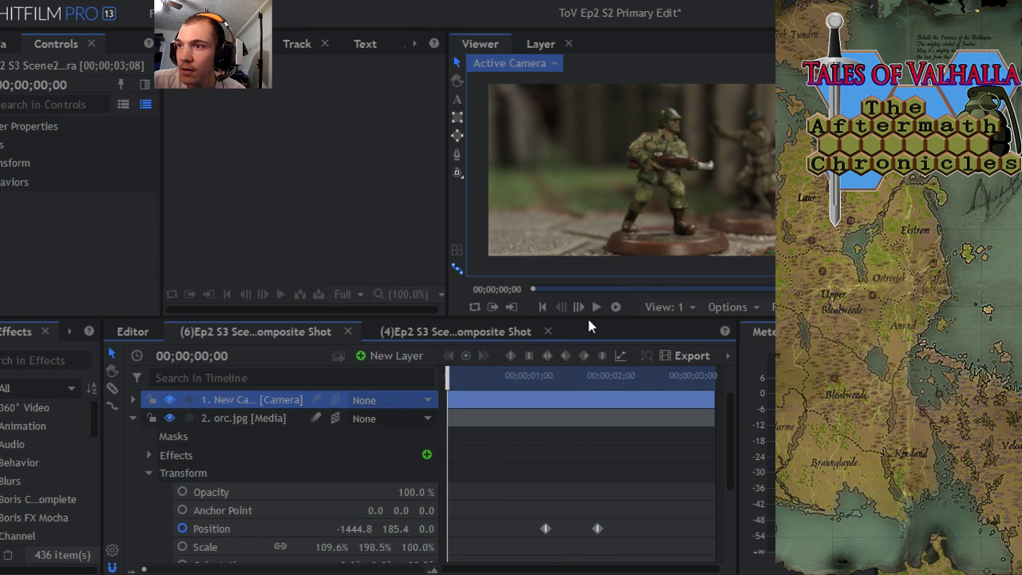
pyautogui.click(616, 307)
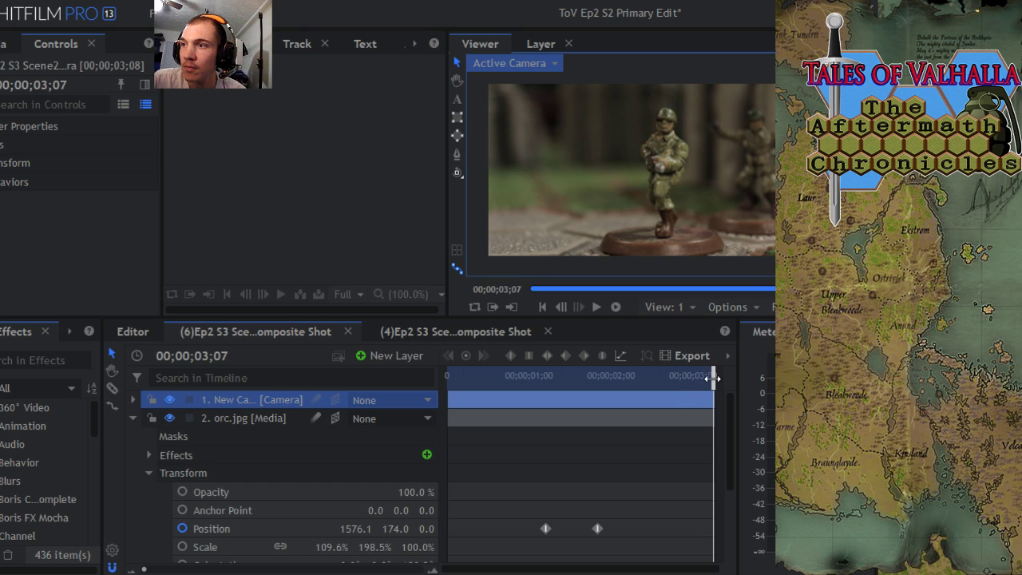
pyautogui.click(597, 307)
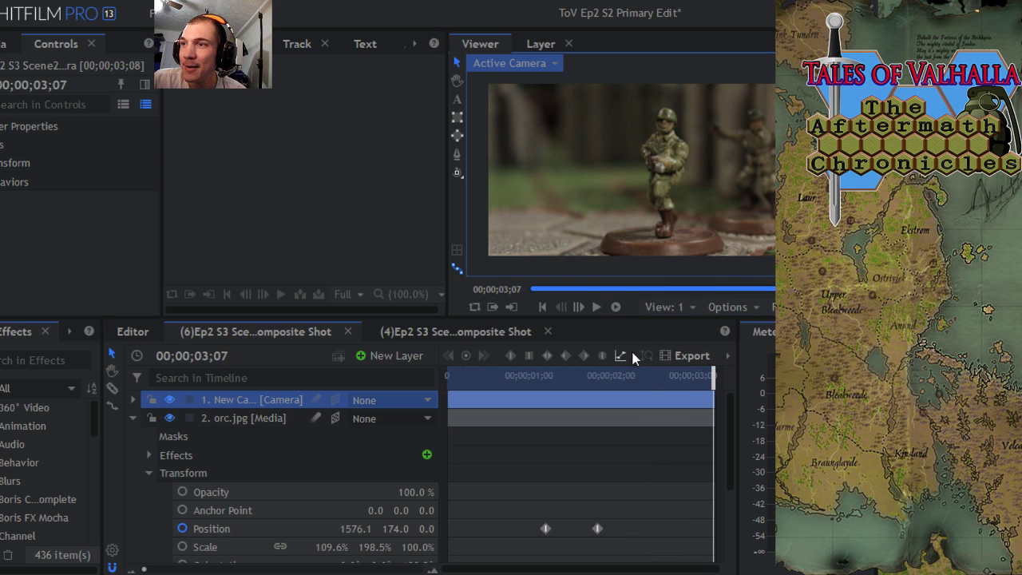
pyautogui.click(597, 308)
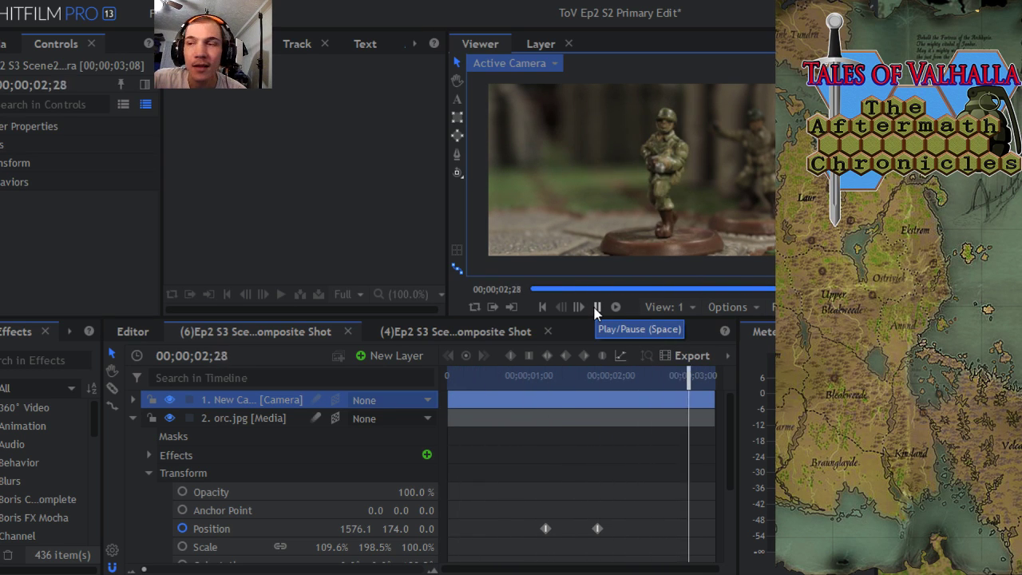
pyautogui.click(597, 307)
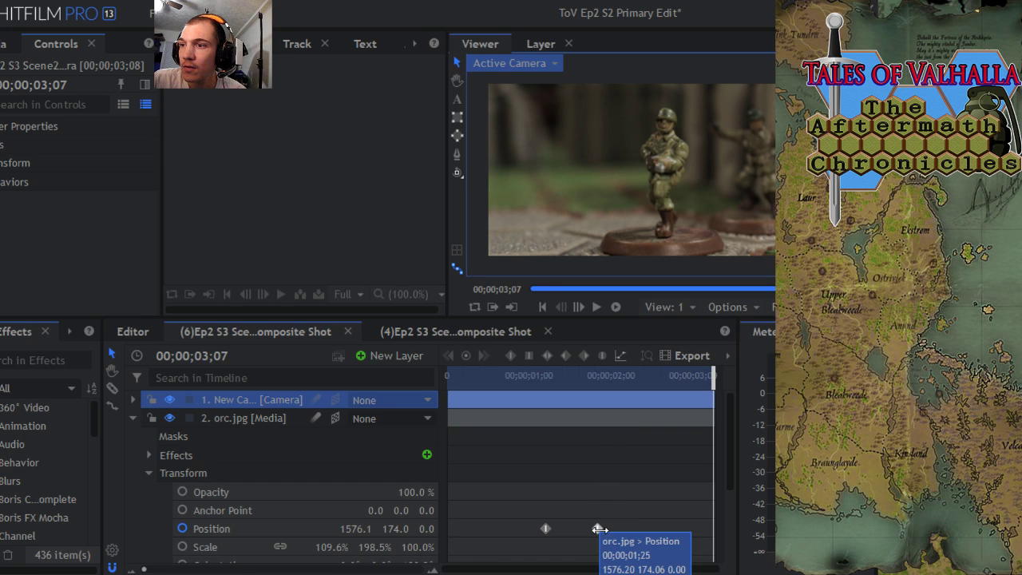
# Step: Shift the arrow's first Position keyframe closer to the 00;00;01;25 keyframe and preview the shot from the start
pyautogui.click(542, 528)
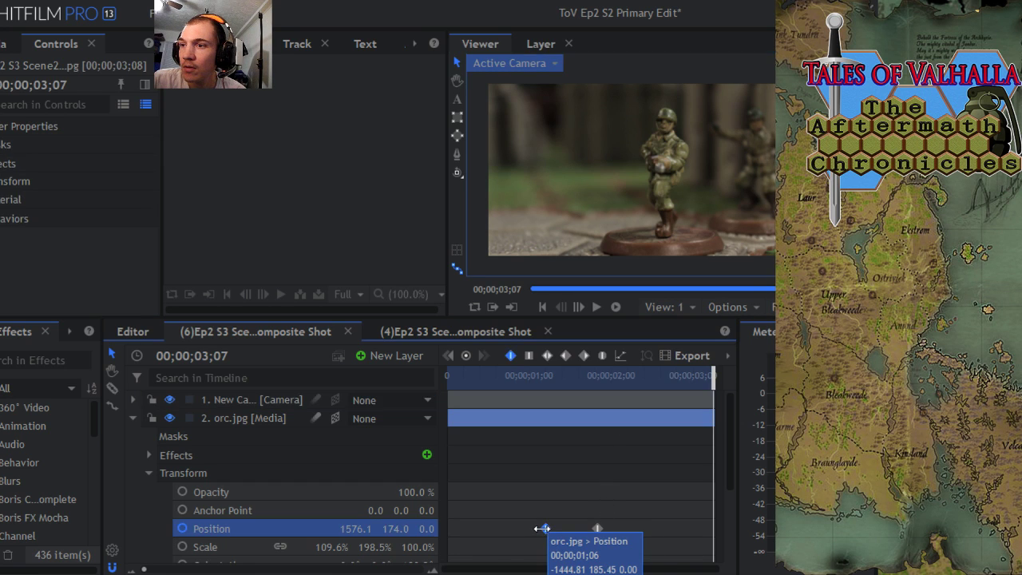
pyautogui.moveTo(543, 529); pyautogui.dragTo(559, 529)
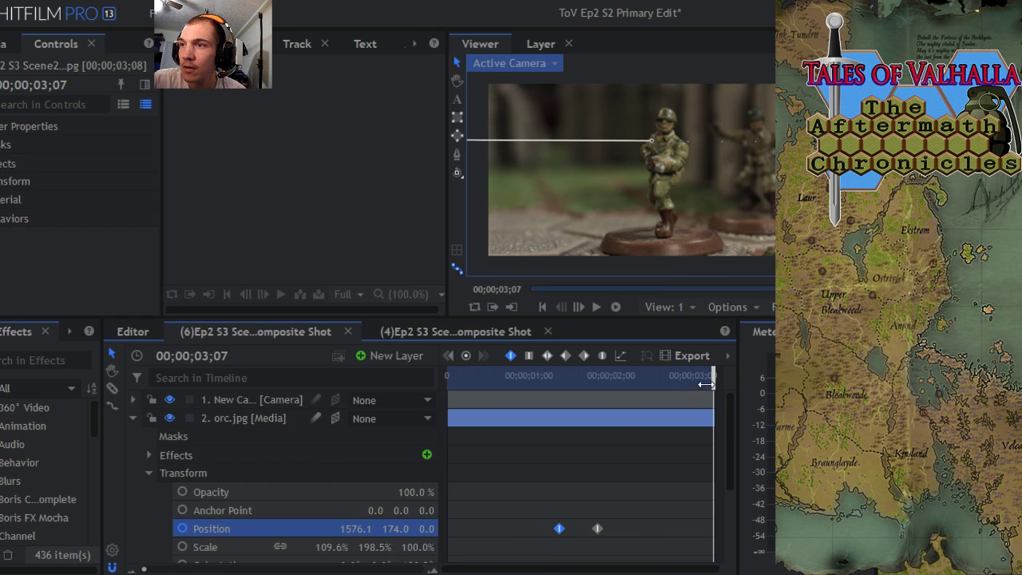
pyautogui.moveTo(714, 383); pyautogui.dragTo(446, 383)
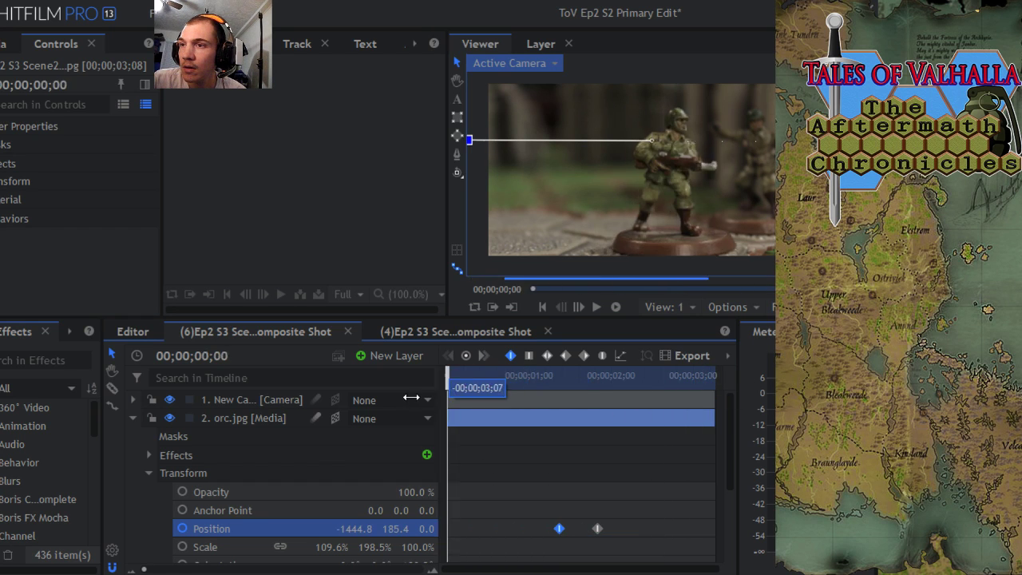
pyautogui.click(619, 310)
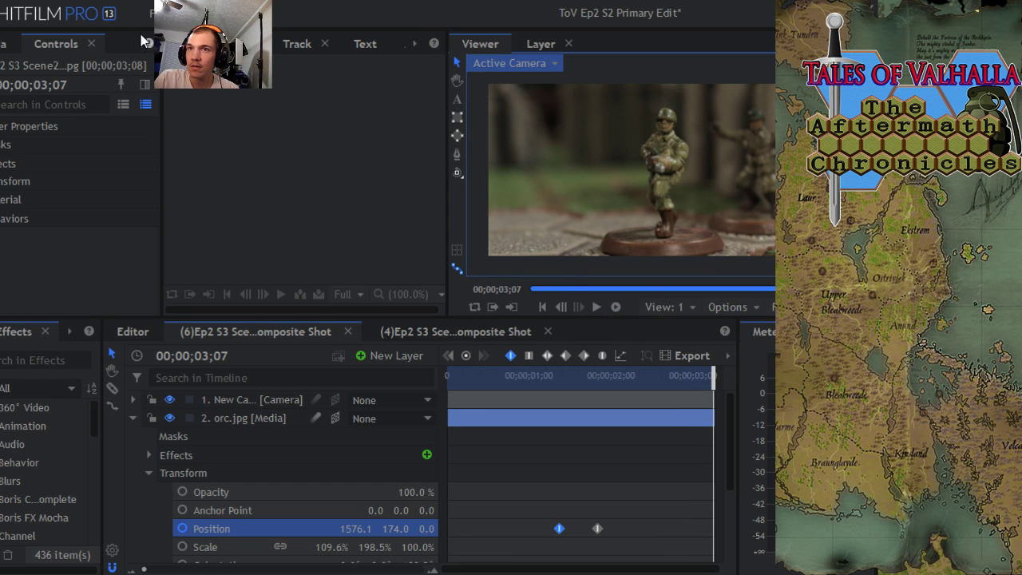
# Step: Save the project and play back the composite shot to check the faster arrow flight
pyautogui.click(152, 14)
pyautogui.click(178, 105)
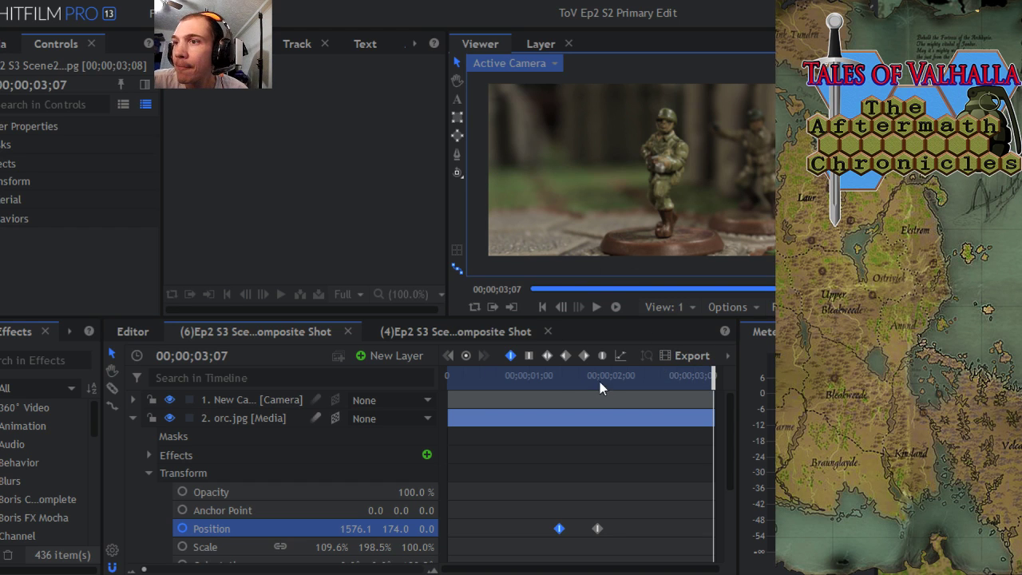
pyautogui.click(595, 309)
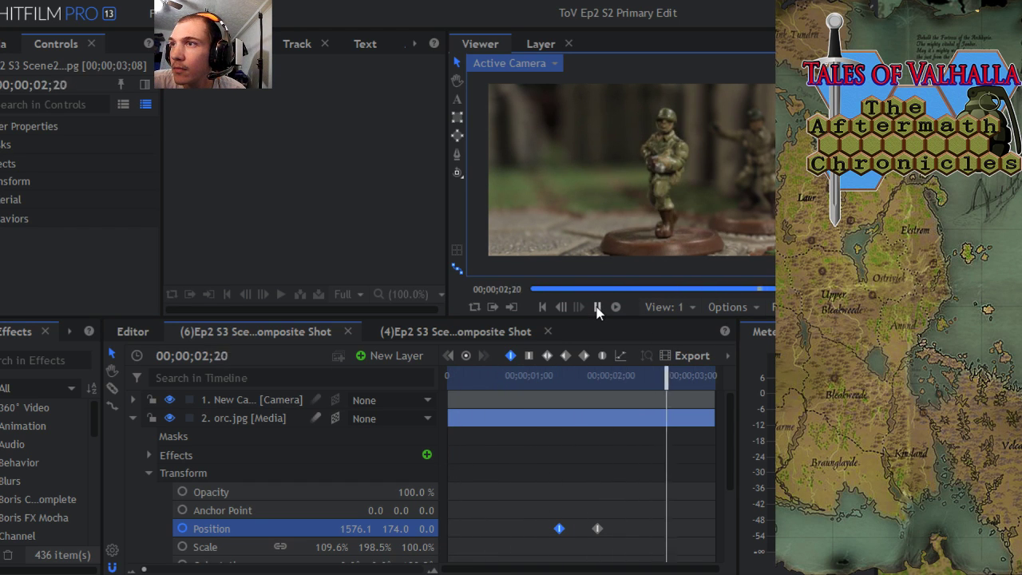
pyautogui.click(598, 309)
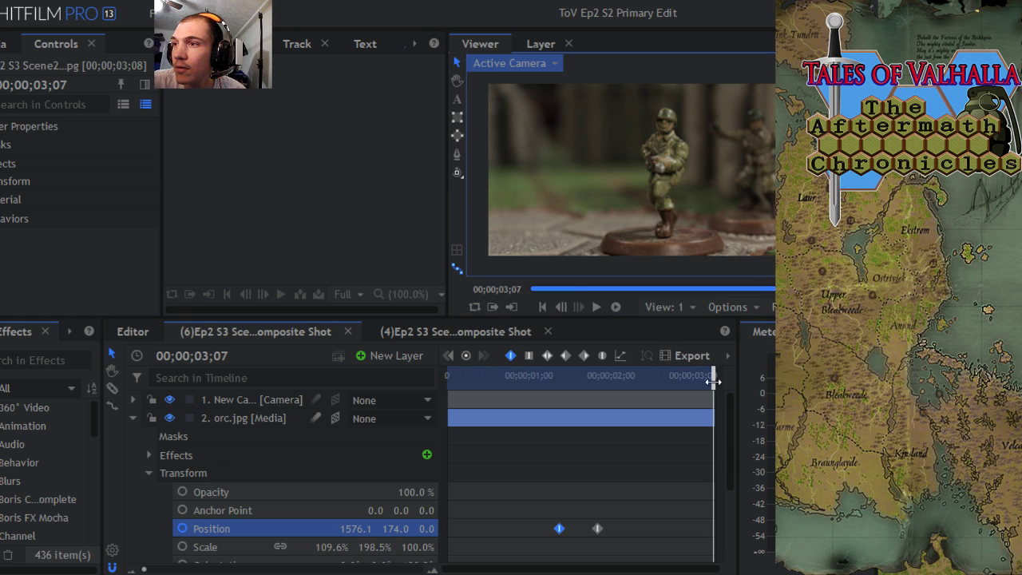
pyautogui.moveTo(714, 382); pyautogui.dragTo(443, 388)
pyautogui.click(597, 312)
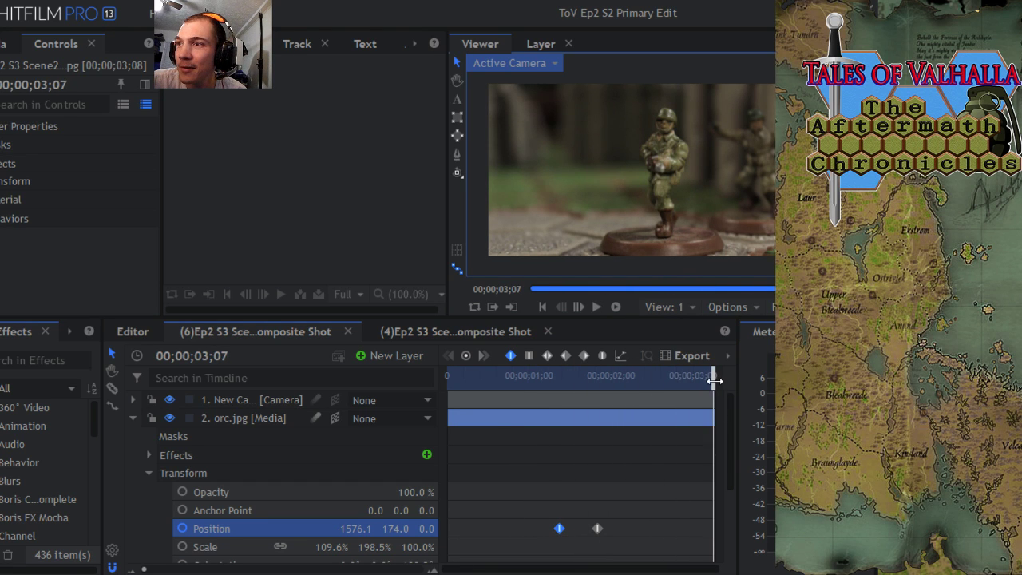
# Step: Move the playhead to 00;00;01;16 and collapse the Transform properties of the orc.jpg layer
pyautogui.moveTo(713, 376); pyautogui.dragTo(576, 413)
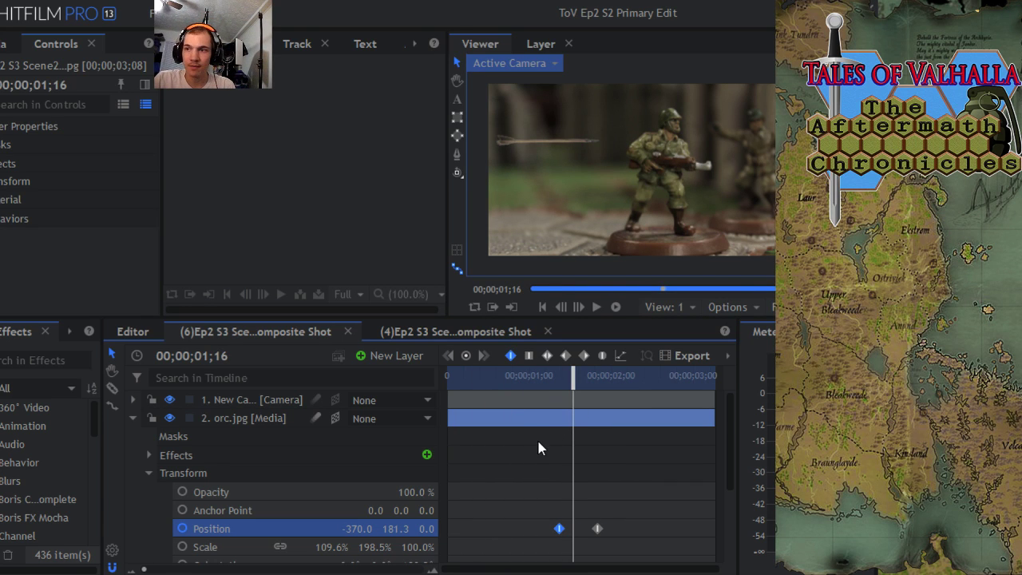
pyautogui.click(148, 475)
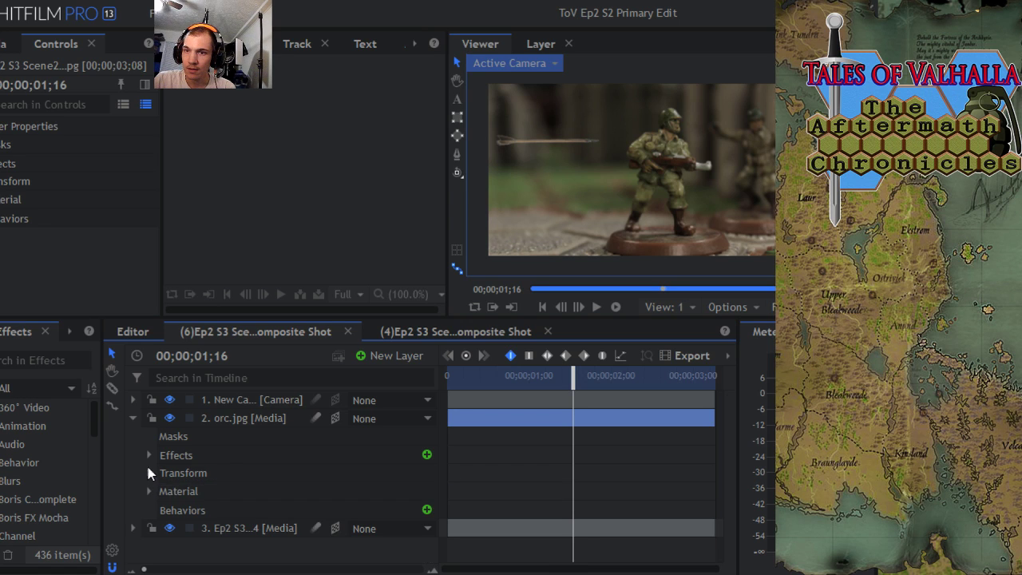
# Step: Collapse the orc.jpg layer's properties and duplicate the layer
pyautogui.click(132, 419)
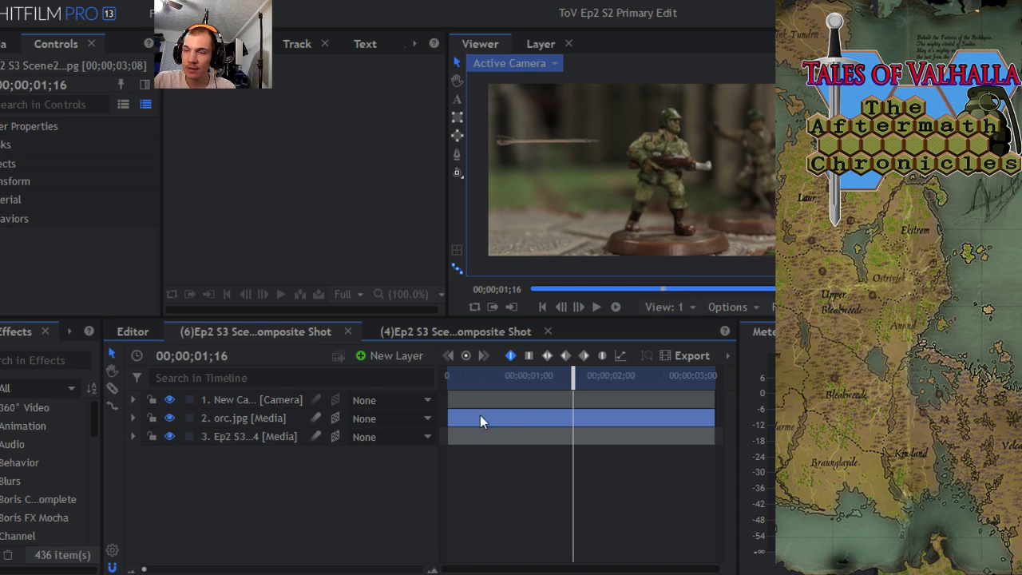
pyautogui.rightClick(229, 418)
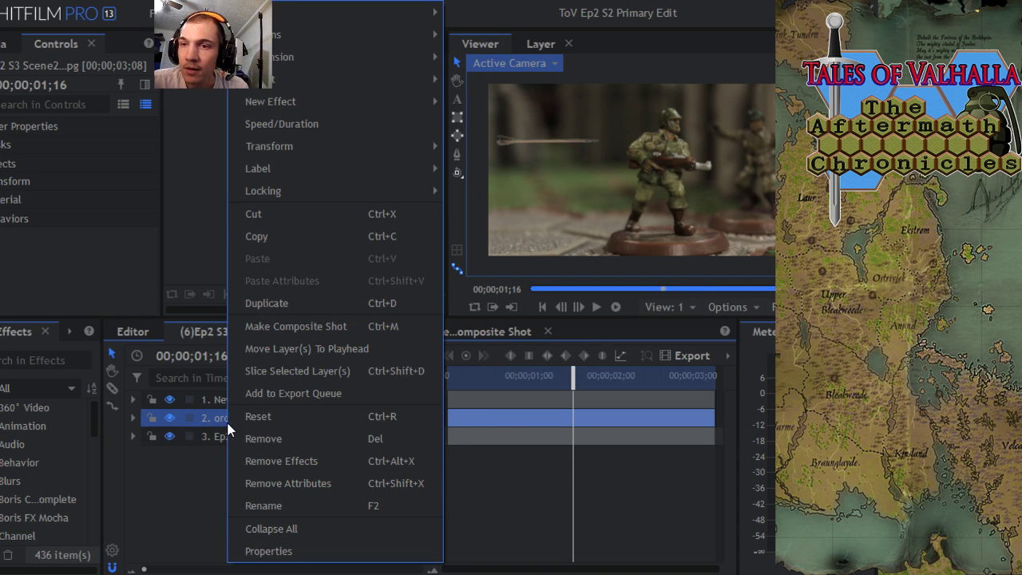
pyautogui.click(269, 302)
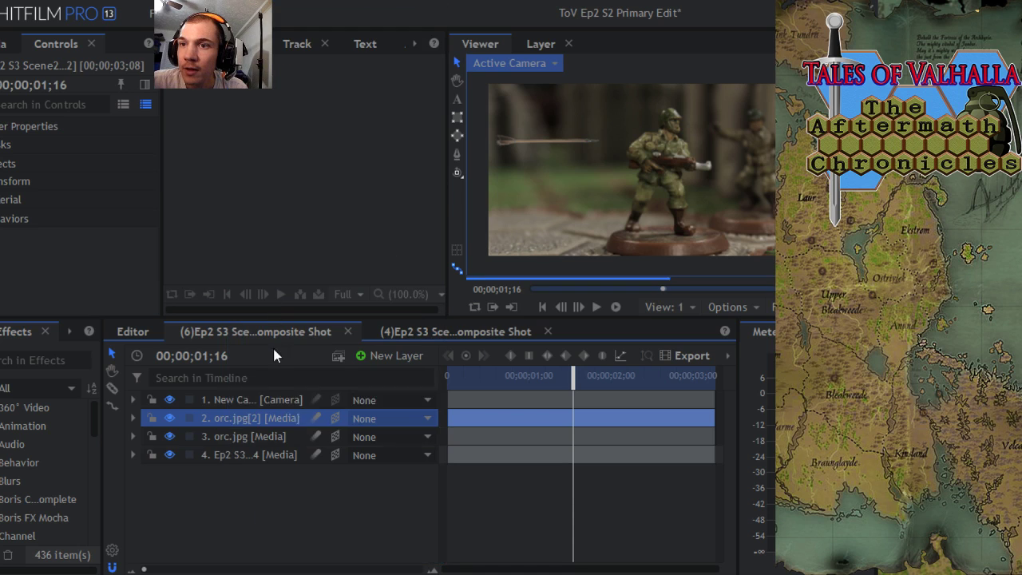
# Step: Assign the Tomato label color to the orc.jpg[2] layer and Hunter Green to the orc.jpg layer
pyautogui.click(190, 421)
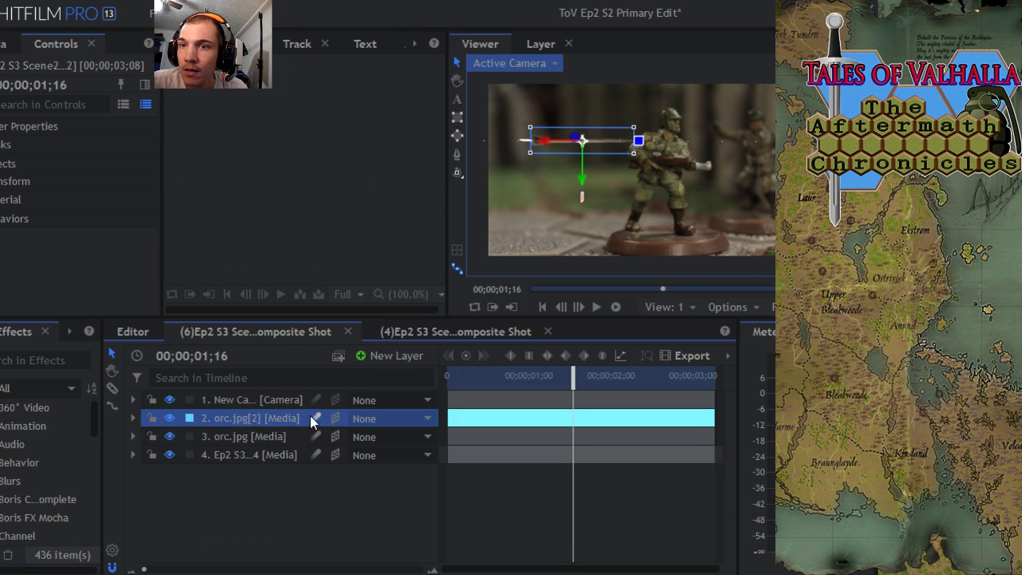
pyautogui.click(192, 418)
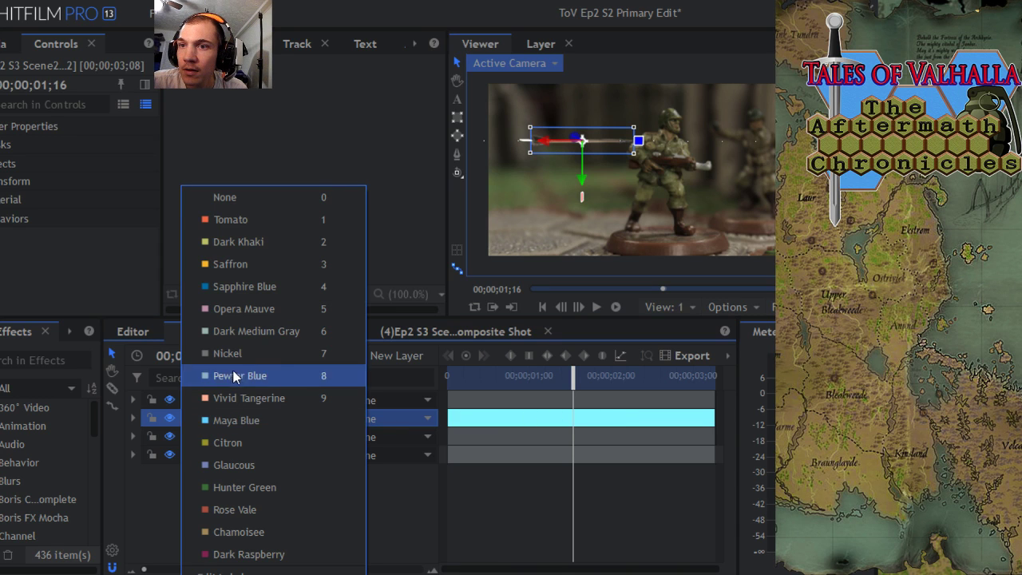
pyautogui.click(246, 225)
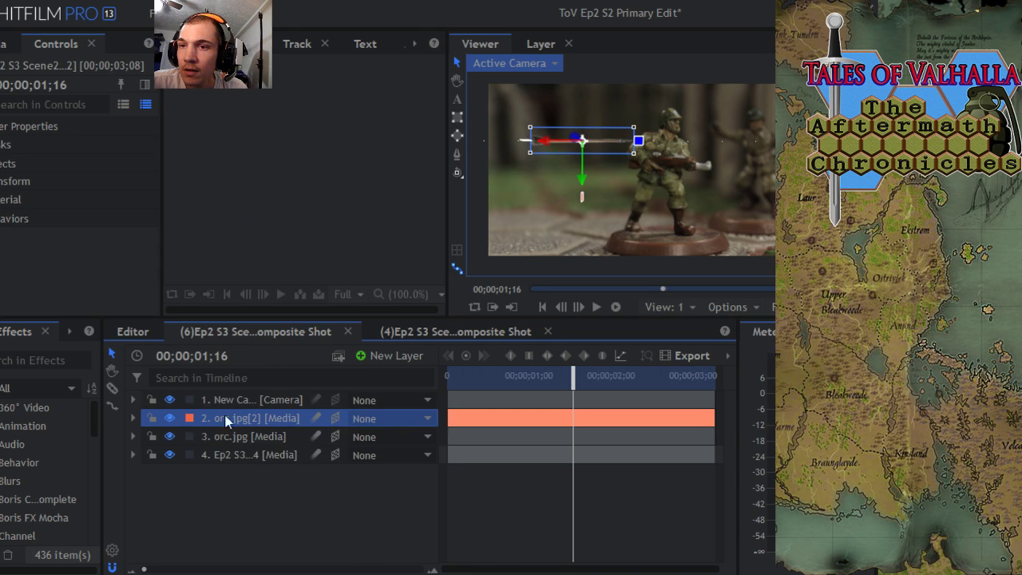
pyautogui.click(190, 437)
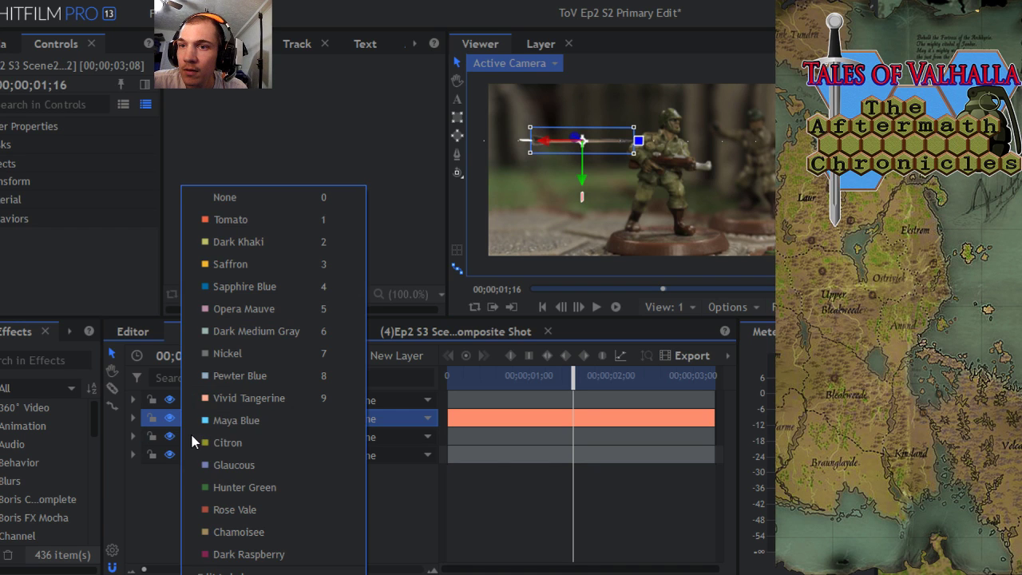
pyautogui.click(227, 488)
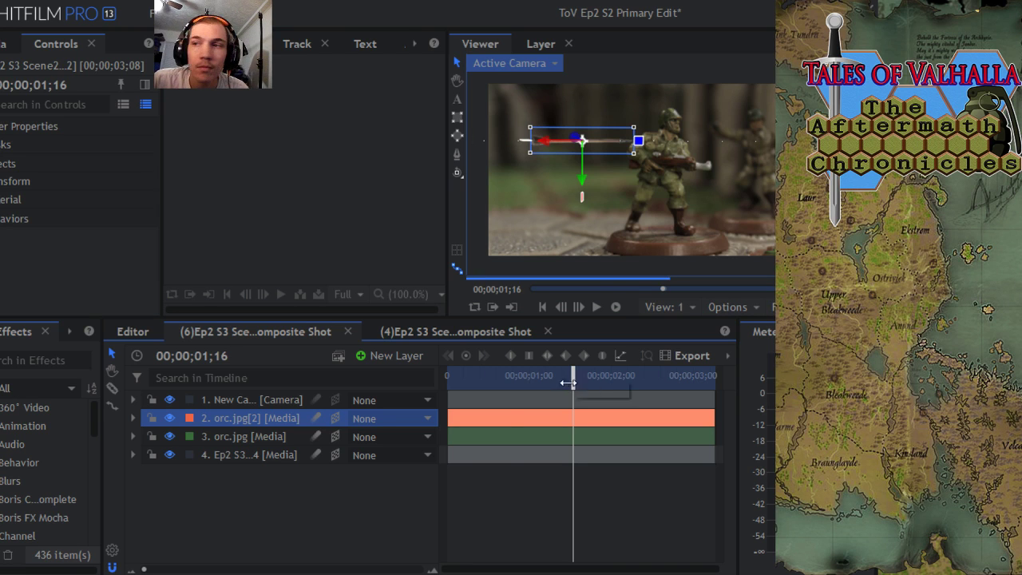
pyautogui.moveTo(585, 387)
pyautogui.mouseDown()
pyautogui.moveTo(440, 386)
pyautogui.moveTo(625, 389)
pyautogui.moveTo(564, 389)
pyautogui.moveTo(574, 396)
pyautogui.mouseUp()
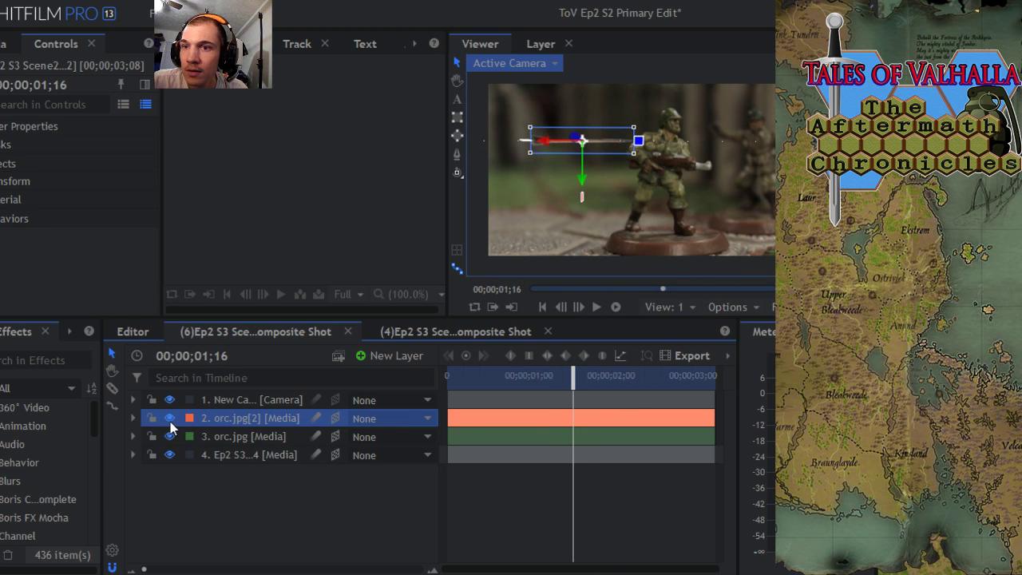
# Step: Expand the Transform properties of the orc.jpg[2] layer and move the playhead to 00;00;01;15
pyautogui.click(132, 418)
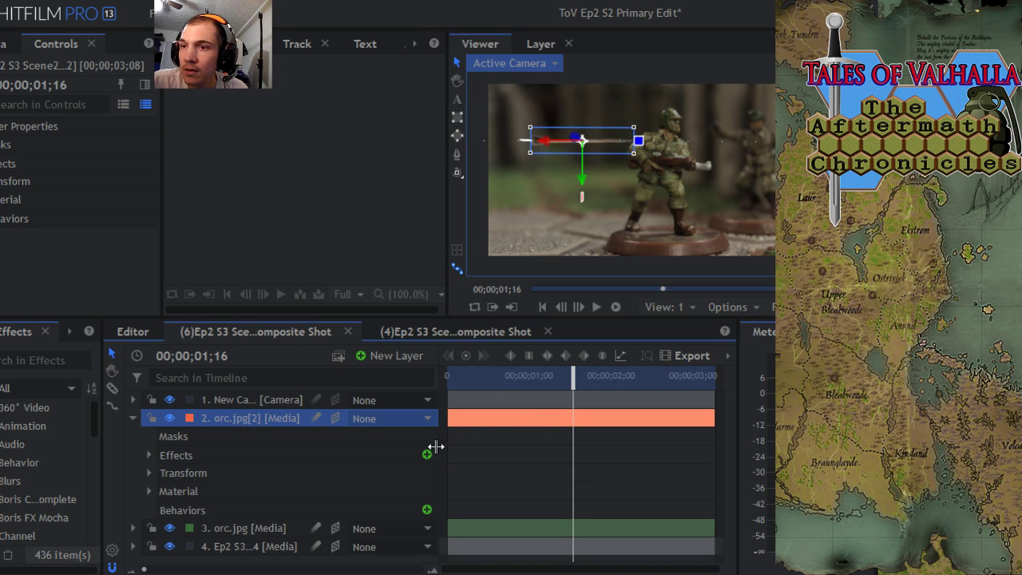
pyautogui.click(150, 473)
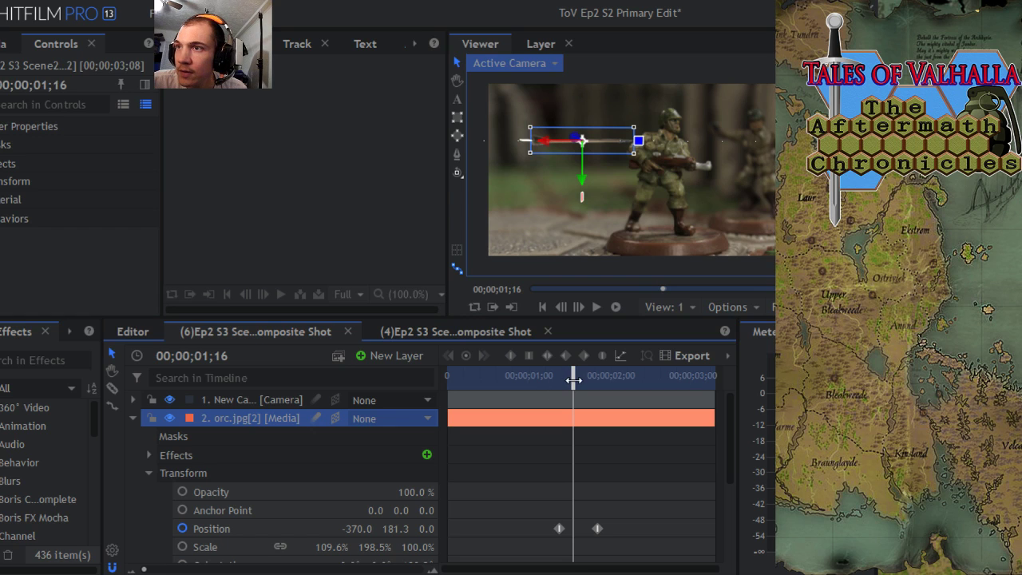
pyautogui.moveTo(574, 380); pyautogui.dragTo(560, 385)
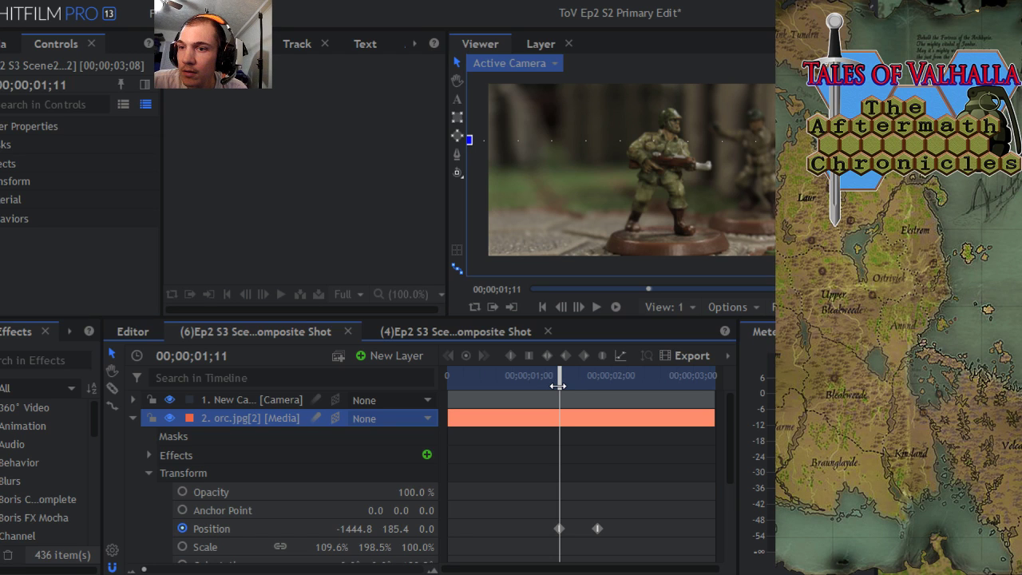
pyautogui.moveTo(729, 428); pyautogui.dragTo(733, 470)
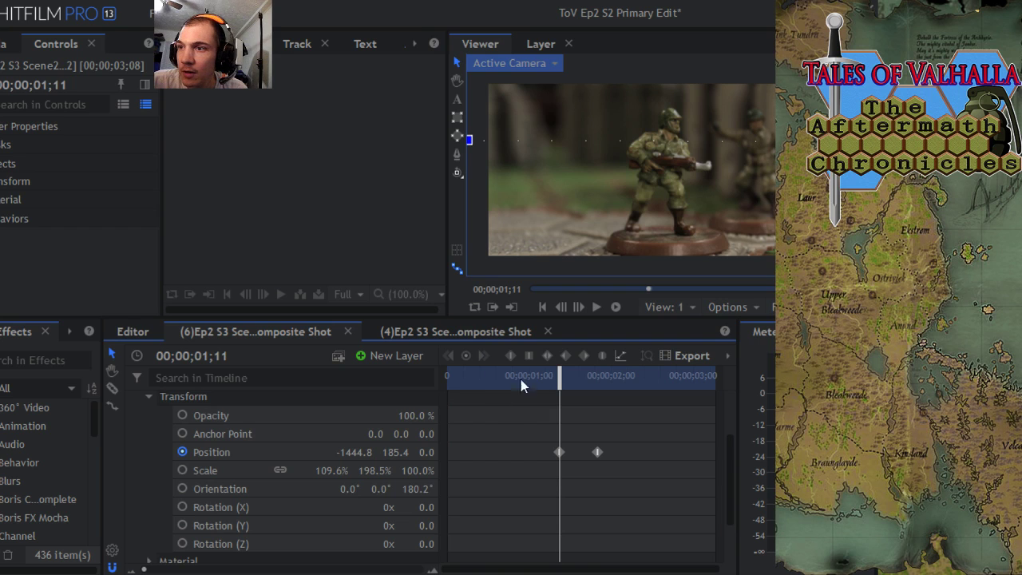
pyautogui.moveTo(560, 374); pyautogui.dragTo(571, 378)
pyautogui.scroll(2, 386, 437)
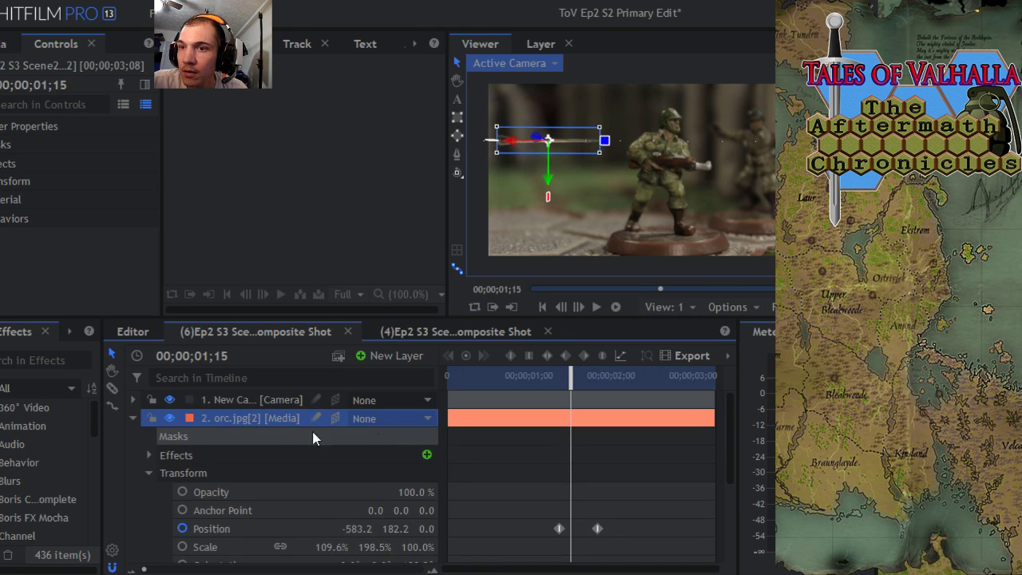
# Step: Rotate the duplicated arrow in orc.jpg[2] about its X axis to an orientation of about 63.1°
pyautogui.click(249, 400)
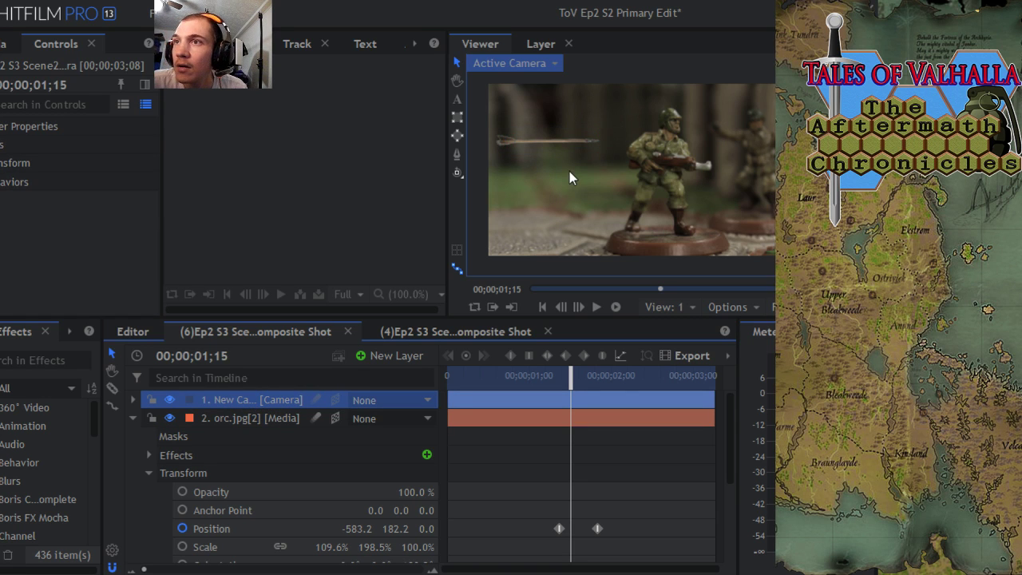
pyautogui.scroll(2, 569, 171)
pyautogui.scroll(1, 569, 171)
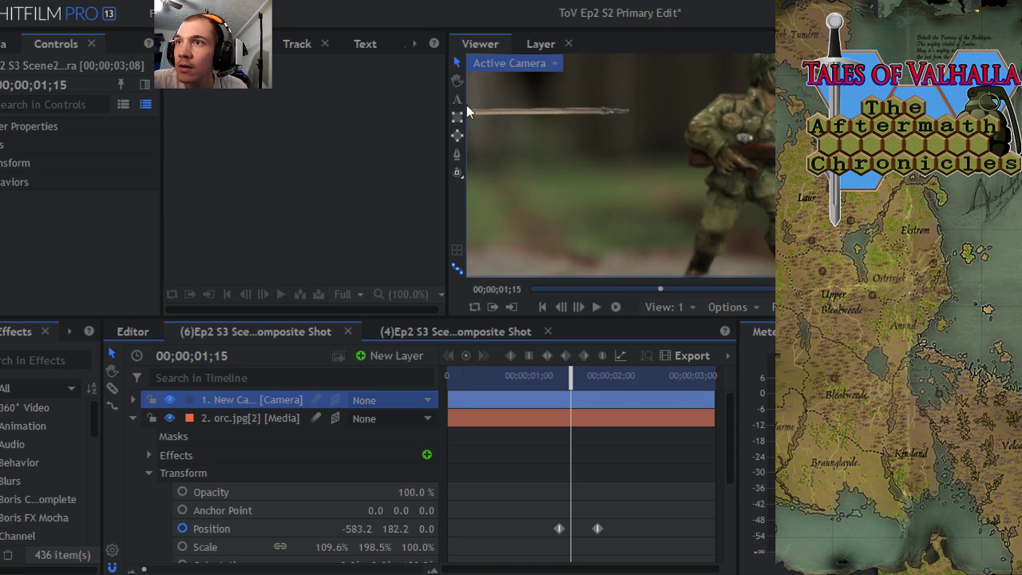
pyautogui.click(457, 80)
pyautogui.moveTo(514, 160); pyautogui.dragTo(615, 196)
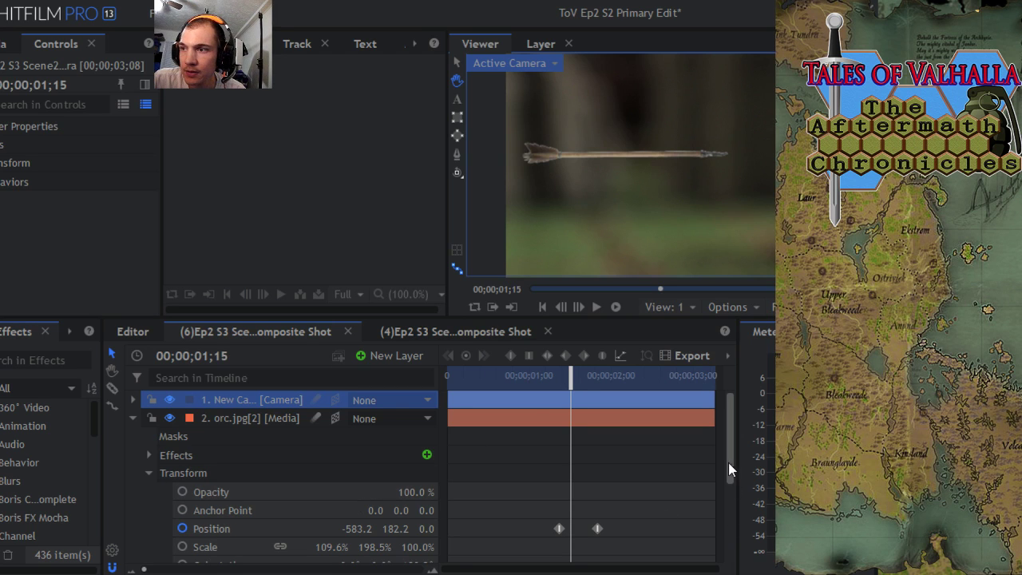
pyautogui.moveTo(733, 461); pyautogui.dragTo(732, 505)
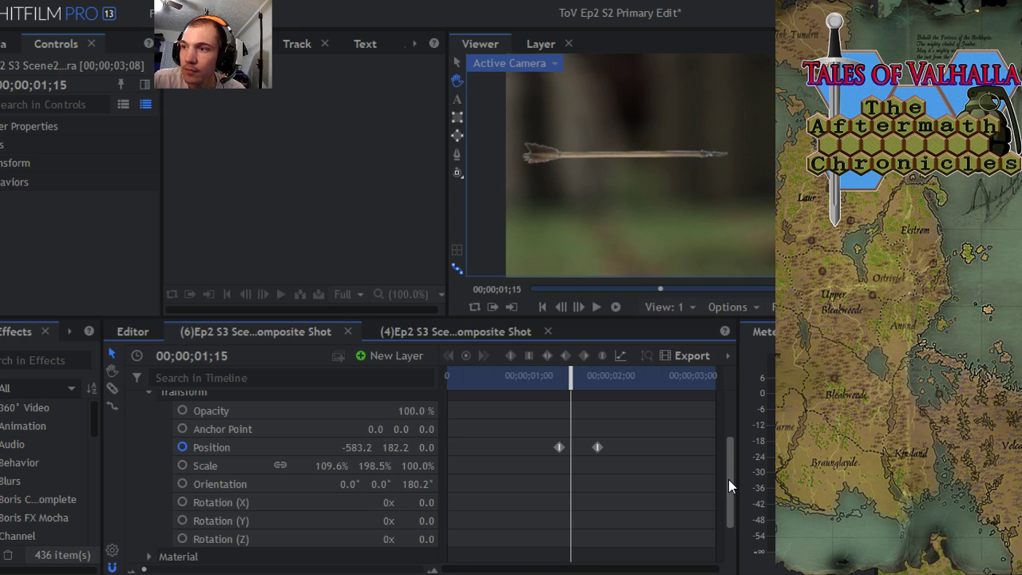
pyautogui.moveTo(729, 479); pyautogui.dragTo(727, 445)
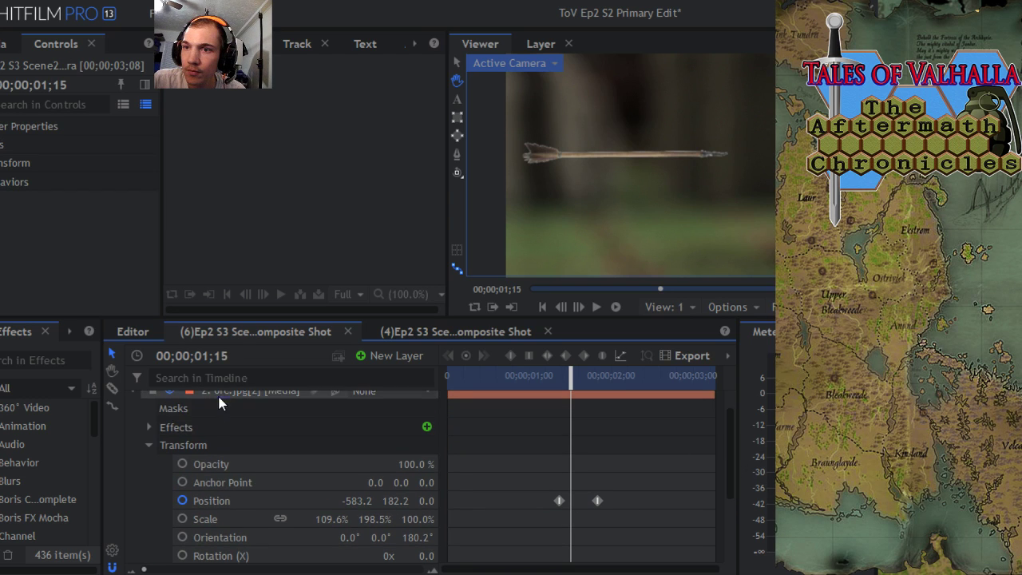
pyautogui.click(240, 391)
pyautogui.moveTo(729, 488); pyautogui.dragTo(730, 517)
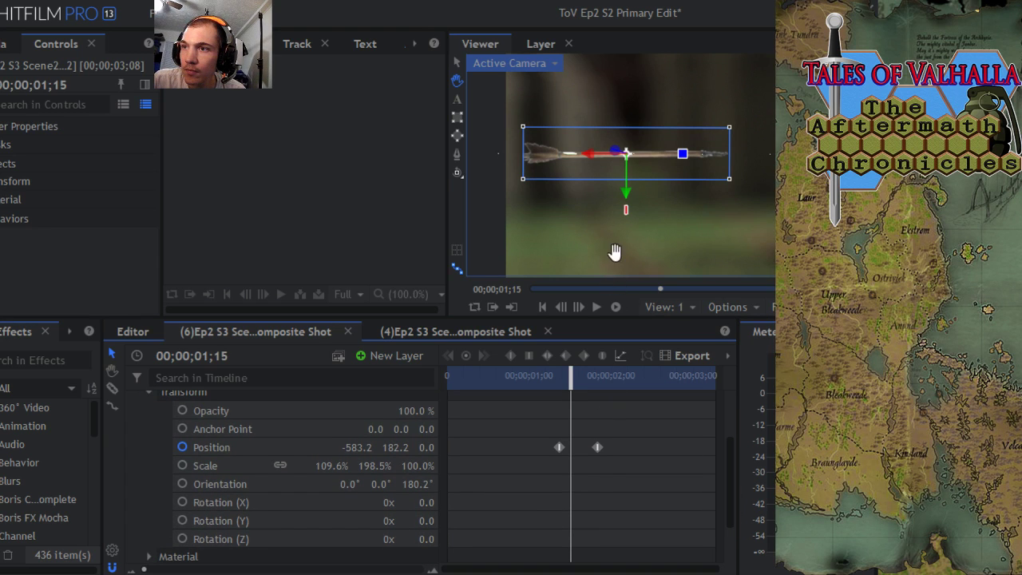
pyautogui.click(455, 63)
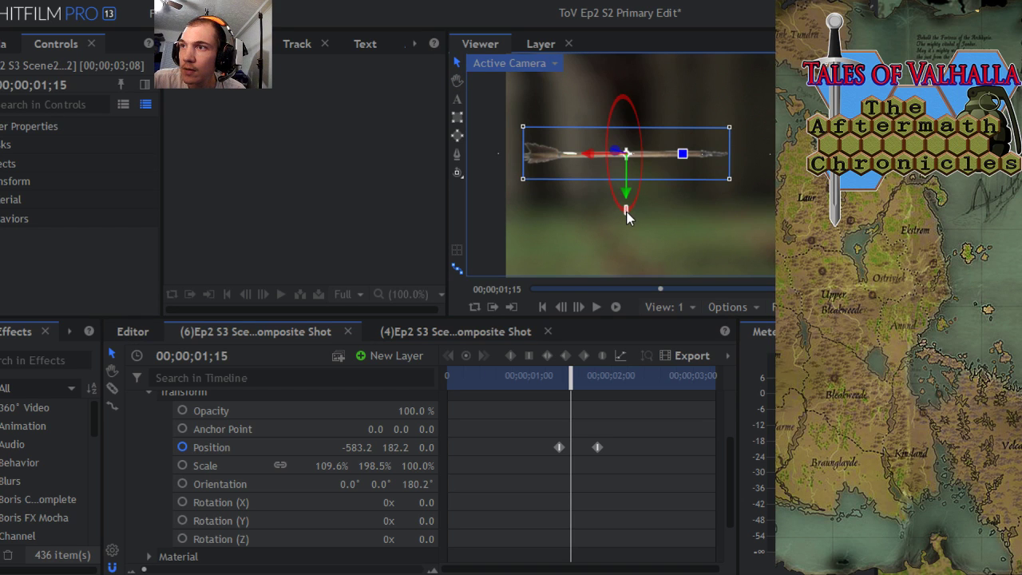
pyautogui.moveTo(626, 213); pyautogui.dragTo(622, 158)
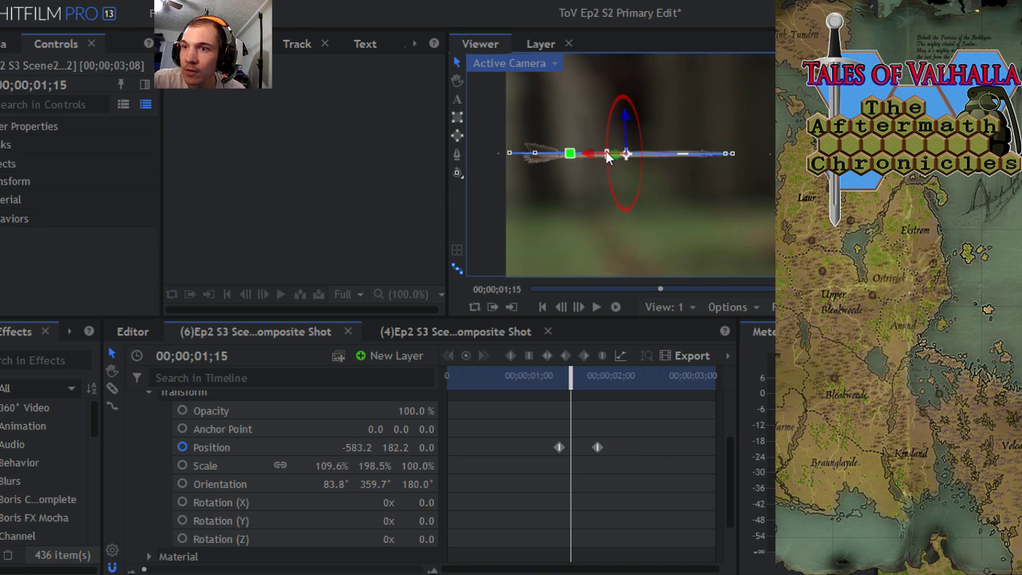
pyautogui.moveTo(607, 156); pyautogui.dragTo(611, 176)
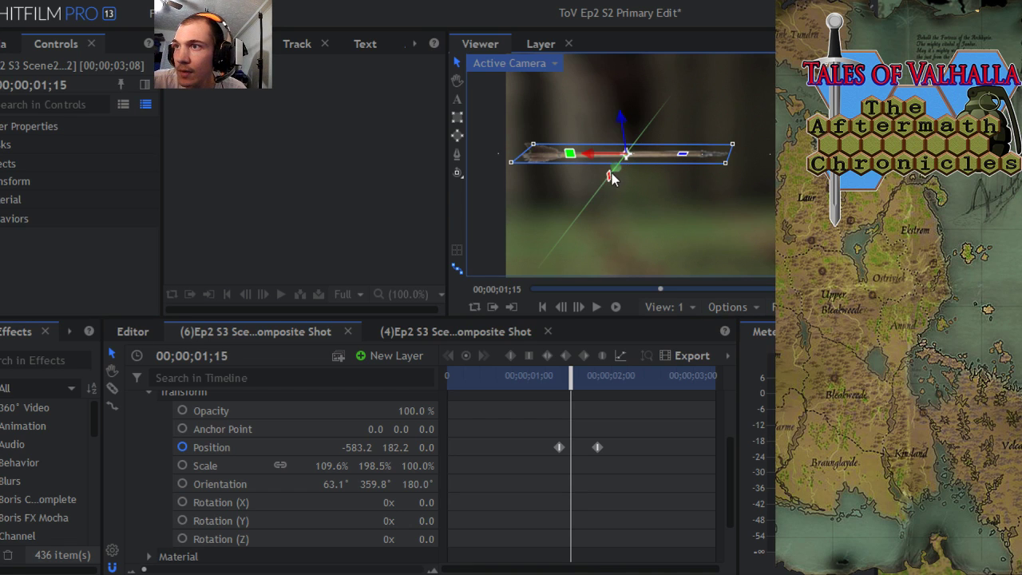
pyautogui.moveTo(613, 173); pyautogui.dragTo(608, 182)
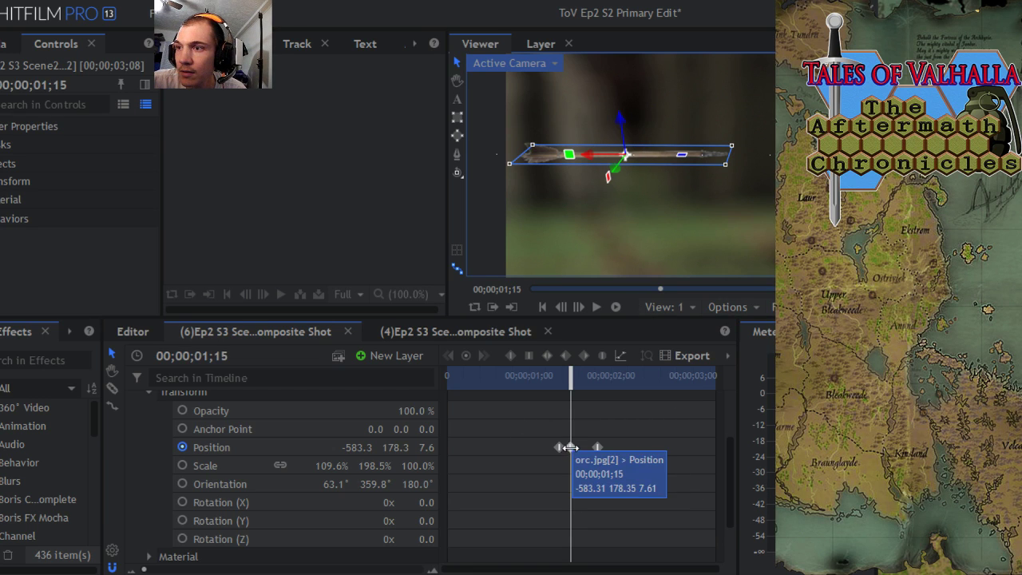
pyautogui.moveTo(570, 447); pyautogui.dragTo(524, 447)
pyautogui.rightClick(524, 447)
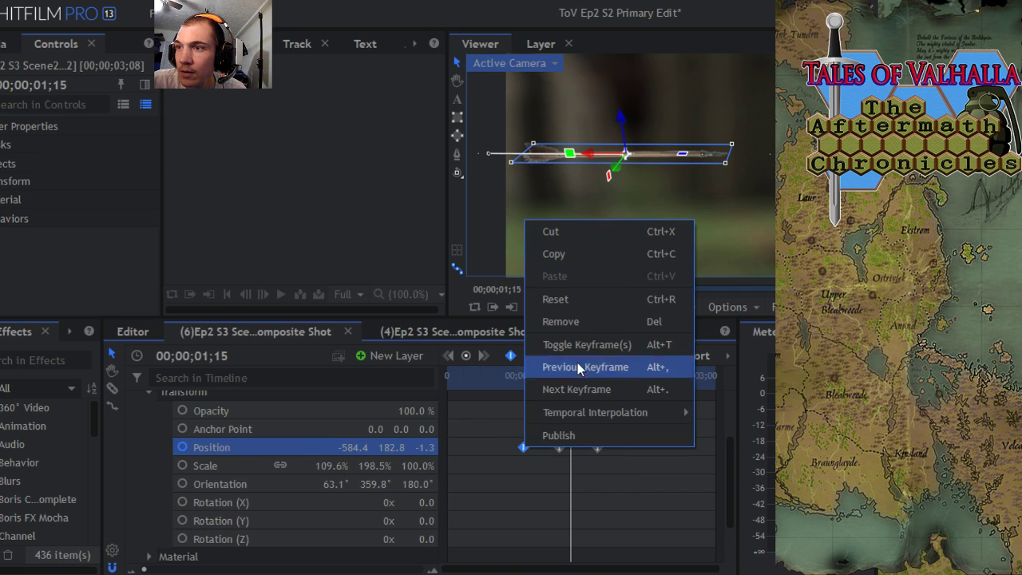
pyautogui.click(577, 321)
# Step: Scrub the arrow's entry into the frame and lower the X orientation of orc.jpg[2] to 54.1° at 00;00;01;15
pyautogui.moveTo(571, 382)
pyautogui.mouseDown()
pyautogui.moveTo(559, 389)
pyautogui.moveTo(570, 387)
pyautogui.mouseUp()
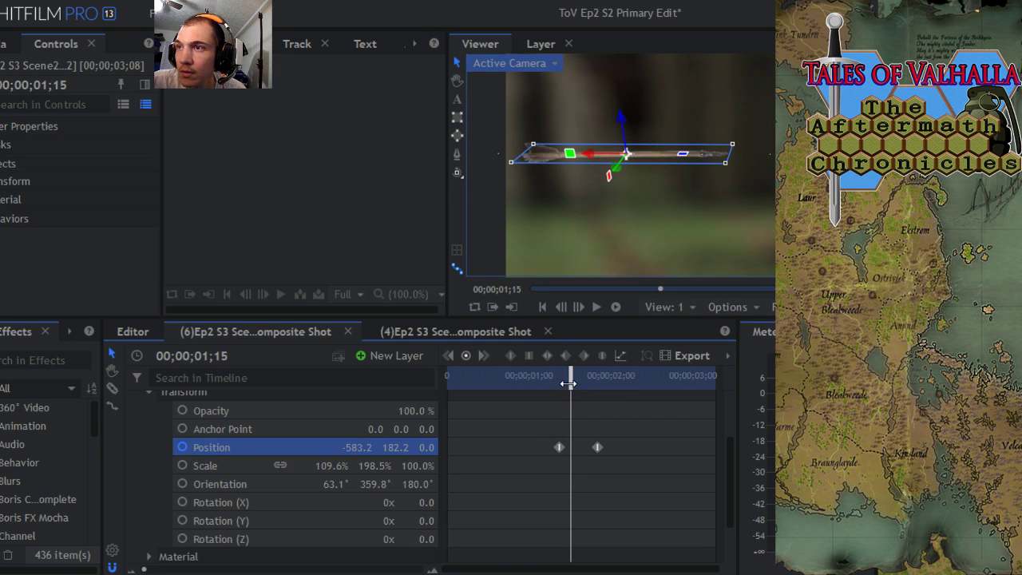
pyautogui.moveTo(567, 383); pyautogui.dragTo(557, 384)
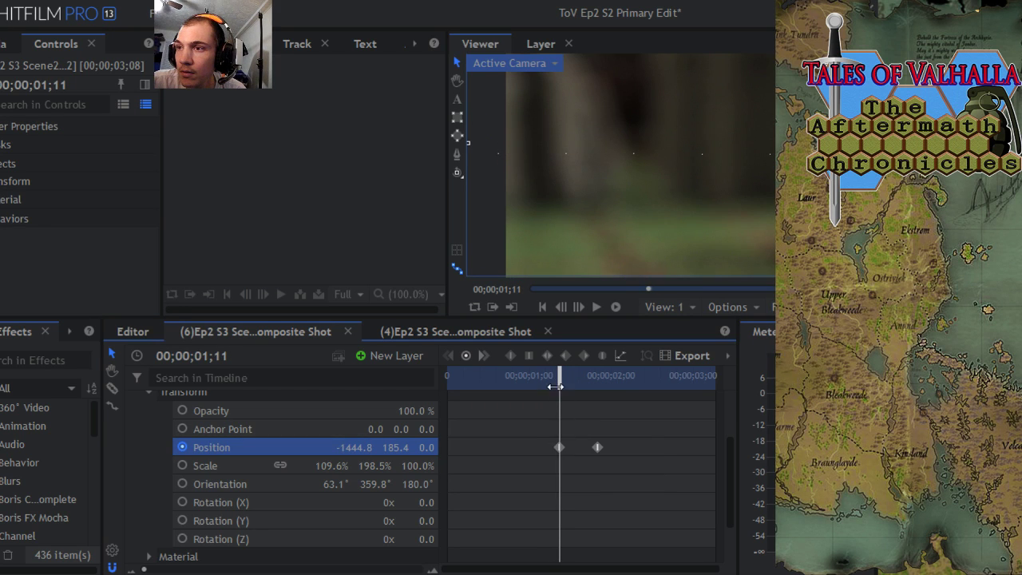
pyautogui.moveTo(557, 382); pyautogui.dragTo(565, 388)
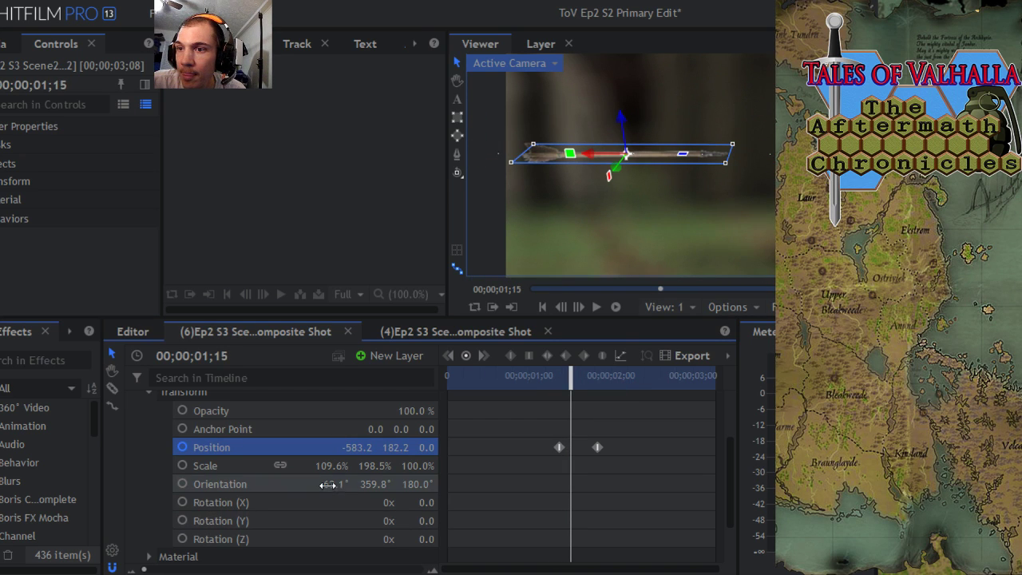
pyautogui.moveTo(335, 484)
pyautogui.mouseDown()
pyautogui.moveTo(323, 484)
pyautogui.moveTo(359, 484)
pyautogui.moveTo(327, 484)
pyautogui.mouseUp()
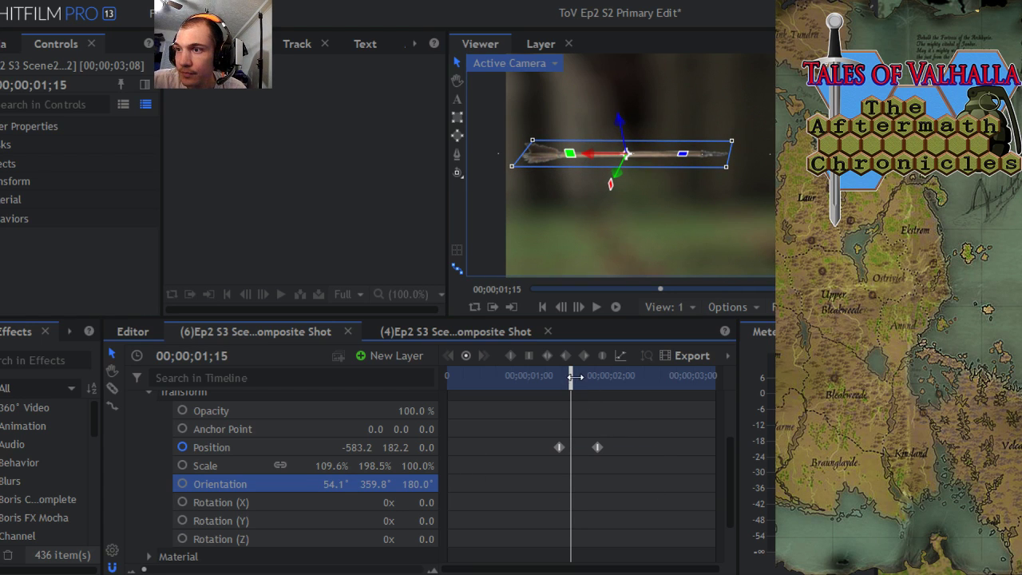
# Step: Move the playhead to 00;00;00;23 and collapse the orc.jpg[2] layer, leaving the camera layer selected
pyautogui.moveTo(571, 376); pyautogui.dragTo(509, 385)
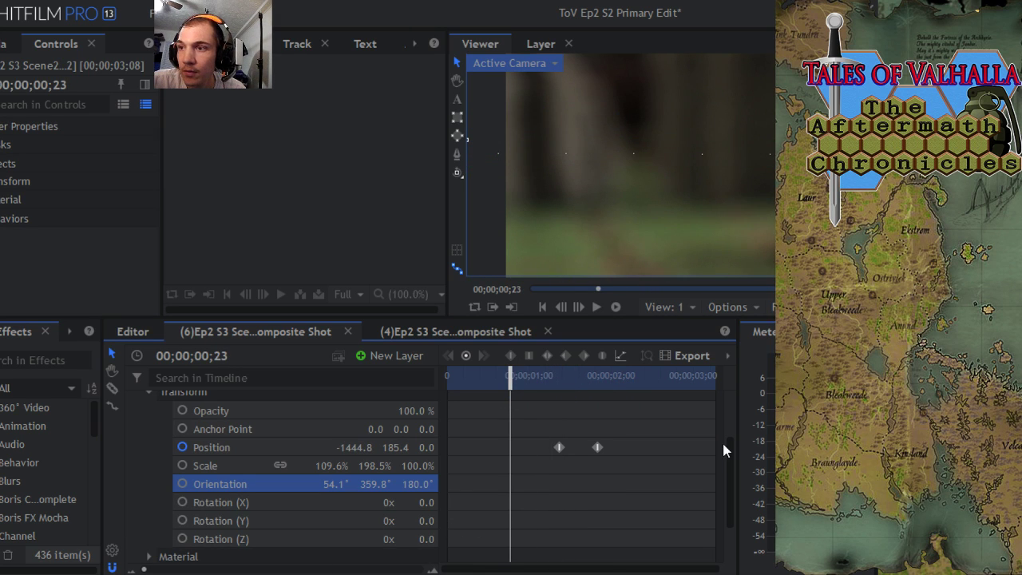
pyautogui.scroll(4, 292, 411)
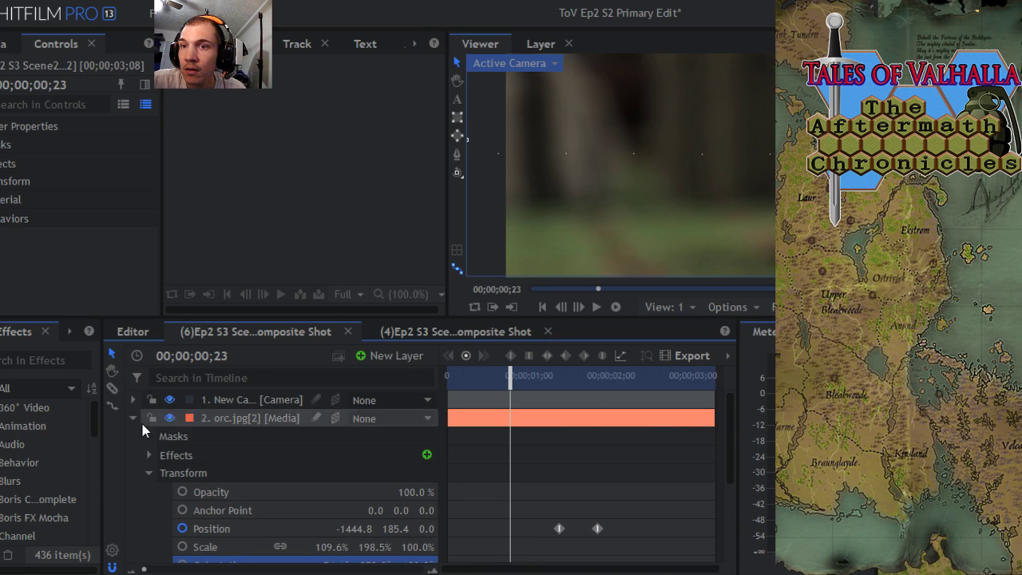
pyautogui.click(133, 417)
pyautogui.click(226, 400)
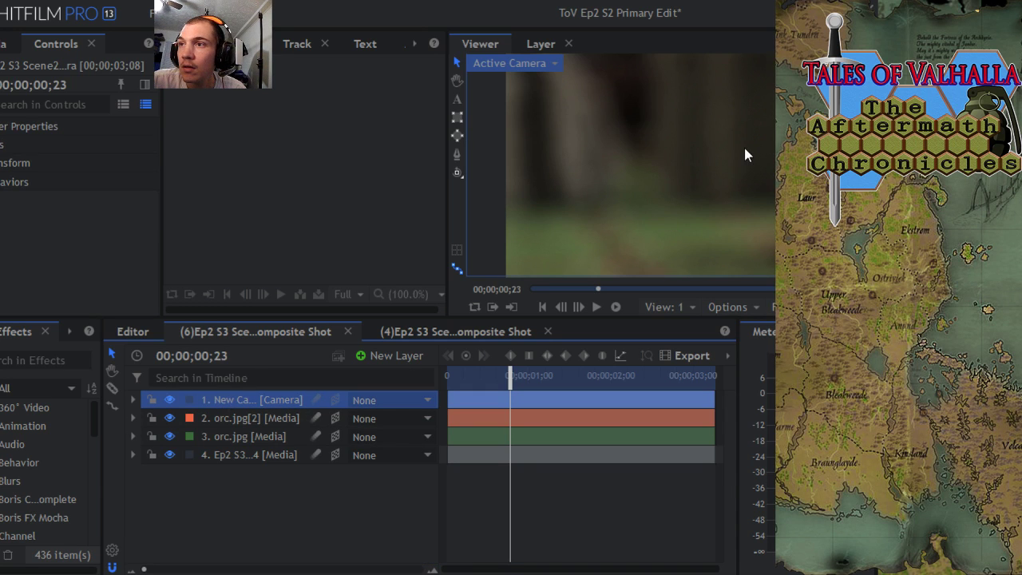
# Step: Zoom the Viewer back out and reposition the frame around the full soldier shot
pyautogui.scroll(-5, 744, 147)
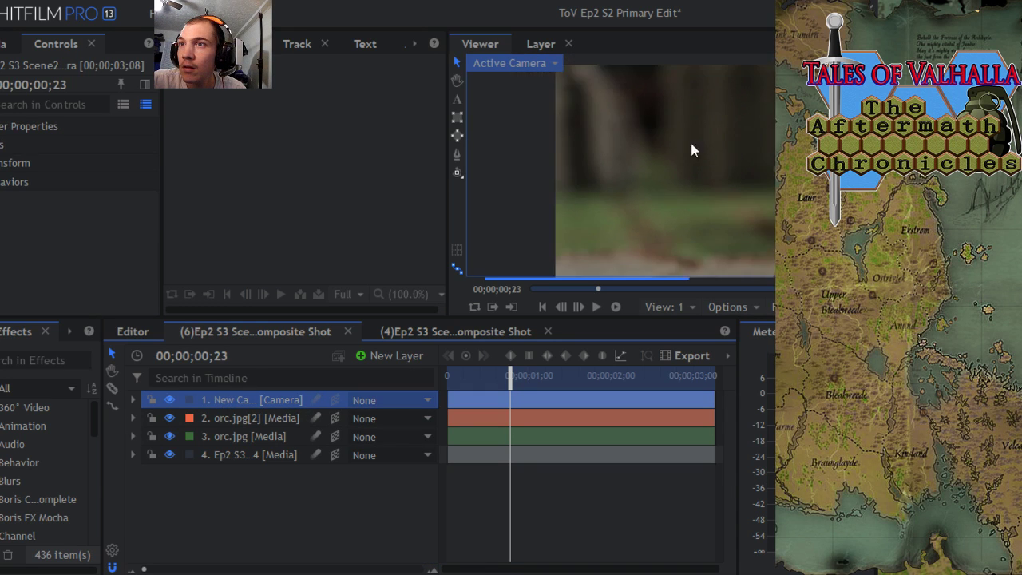
pyautogui.click(457, 81)
pyautogui.scroll(5, 692, 160)
pyautogui.scroll(2, 705, 186)
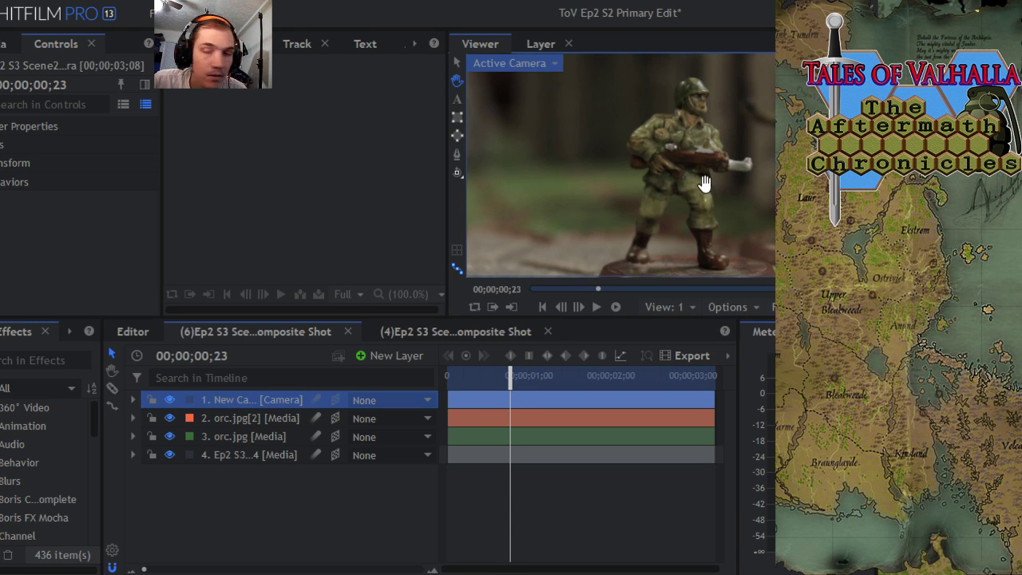
pyautogui.moveTo(677, 180); pyautogui.dragTo(694, 180)
pyautogui.scroll(-1, 694, 180)
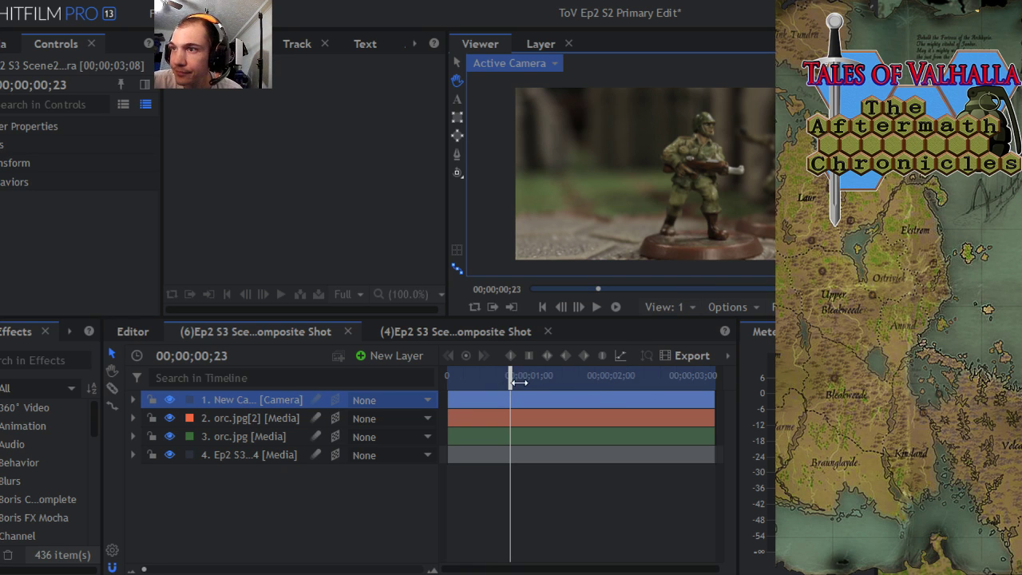
# Step: Preview the composite shot several times from the start and scrub through the arrow's pass across the soldier around 00;00;01;15
pyautogui.moveTo(516, 380); pyautogui.dragTo(448, 386)
pyautogui.click(615, 306)
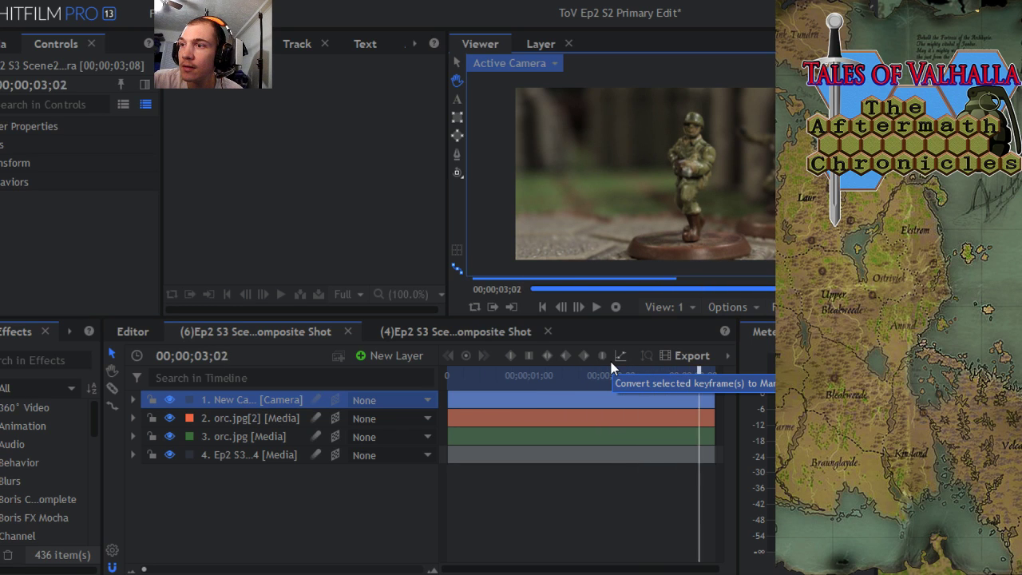
pyautogui.click(597, 309)
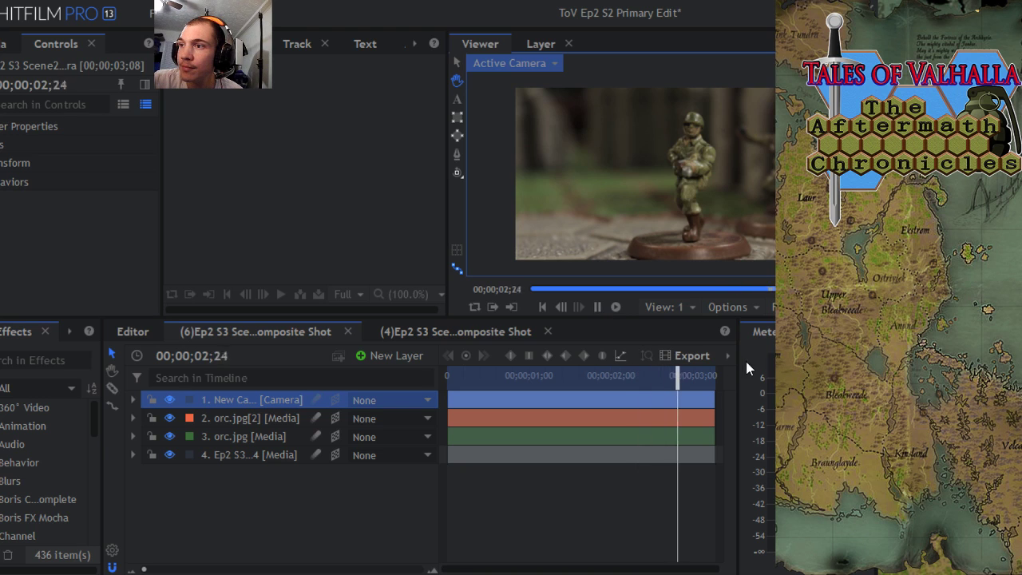
pyautogui.moveTo(713, 374); pyautogui.dragTo(447, 403)
pyautogui.click(597, 310)
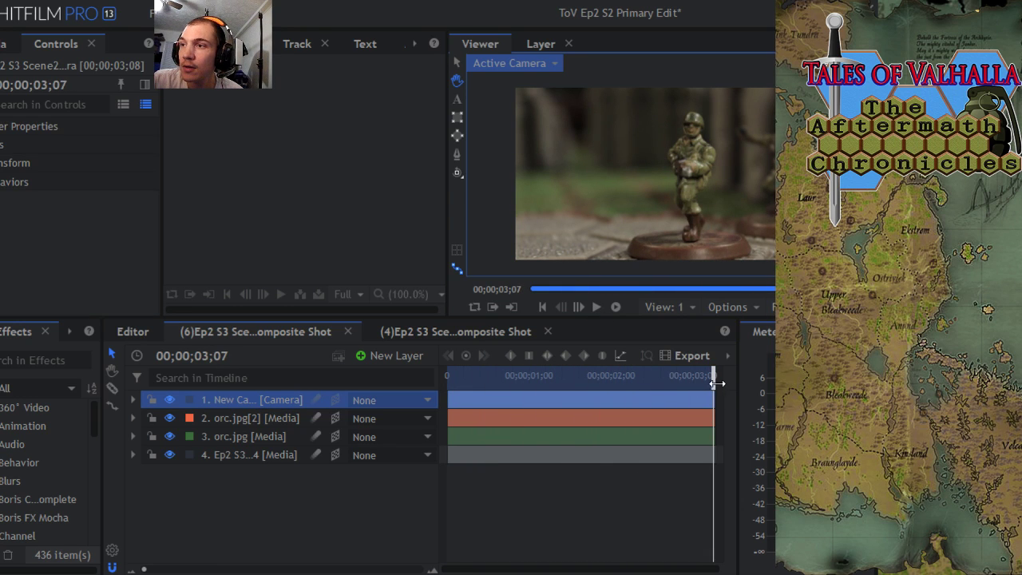
pyautogui.moveTo(717, 384); pyautogui.dragTo(448, 383)
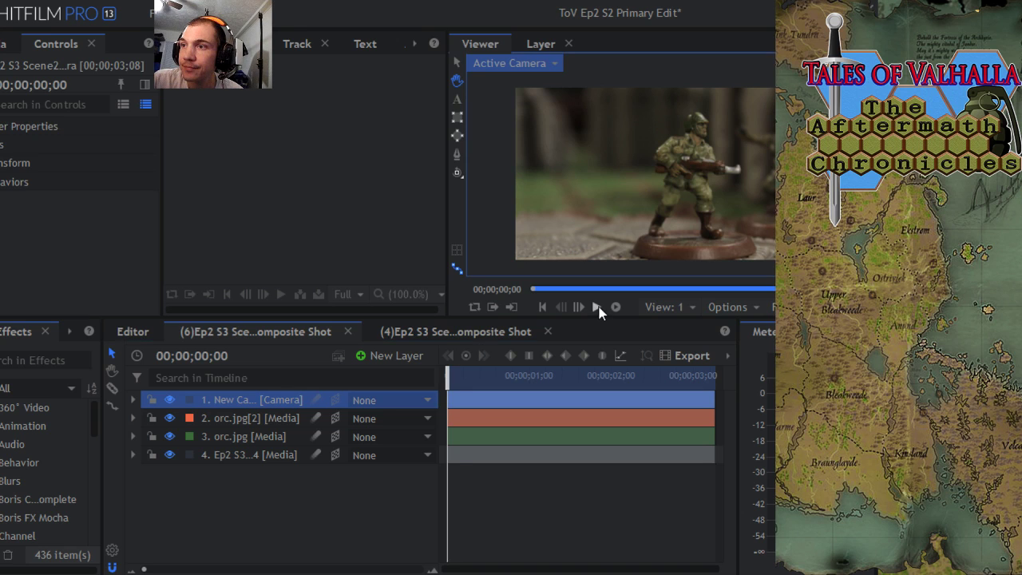
pyautogui.click(598, 308)
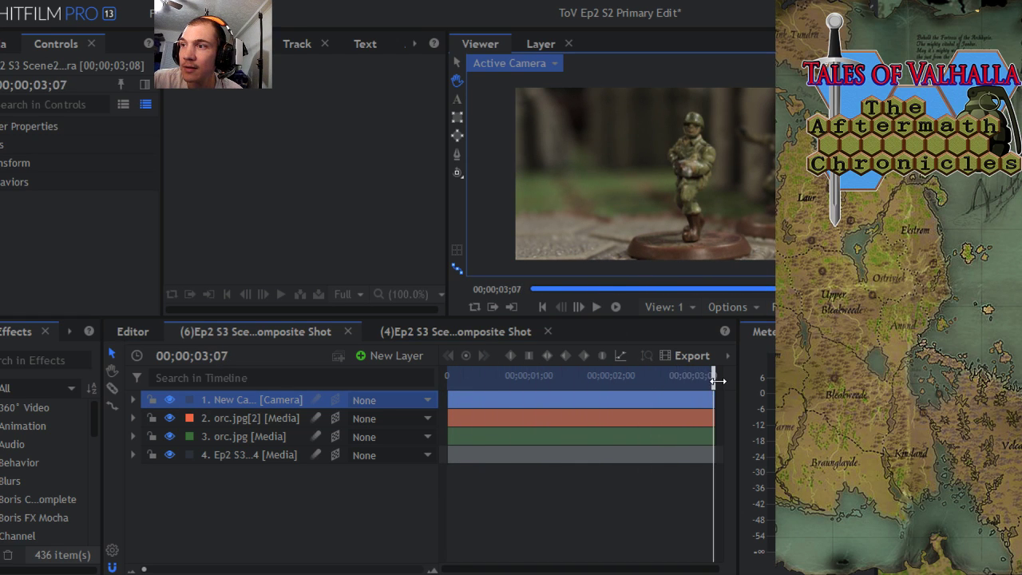
pyautogui.moveTo(717, 382); pyautogui.dragTo(590, 422)
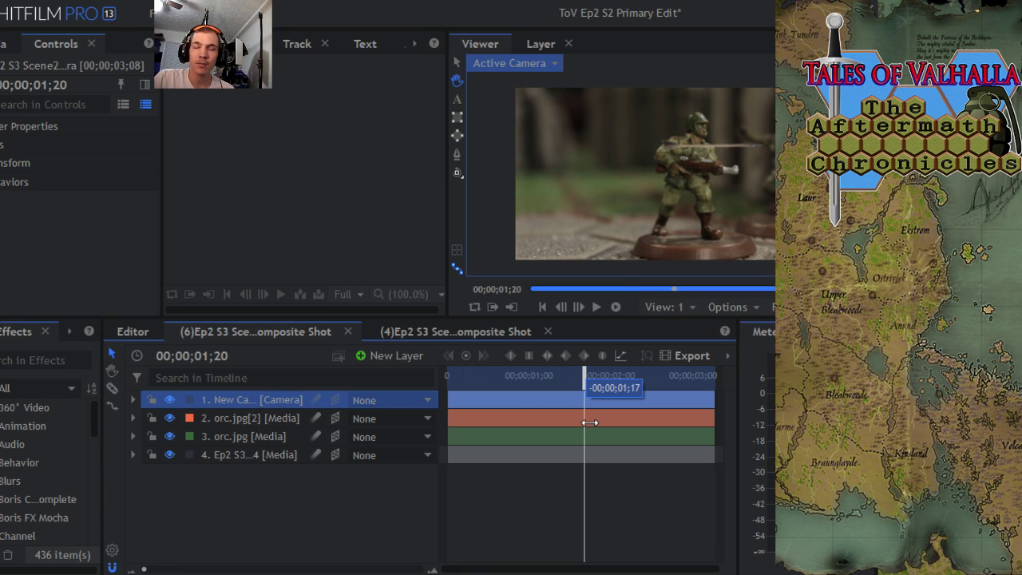
pyautogui.moveTo(589, 422); pyautogui.dragTo(577, 444)
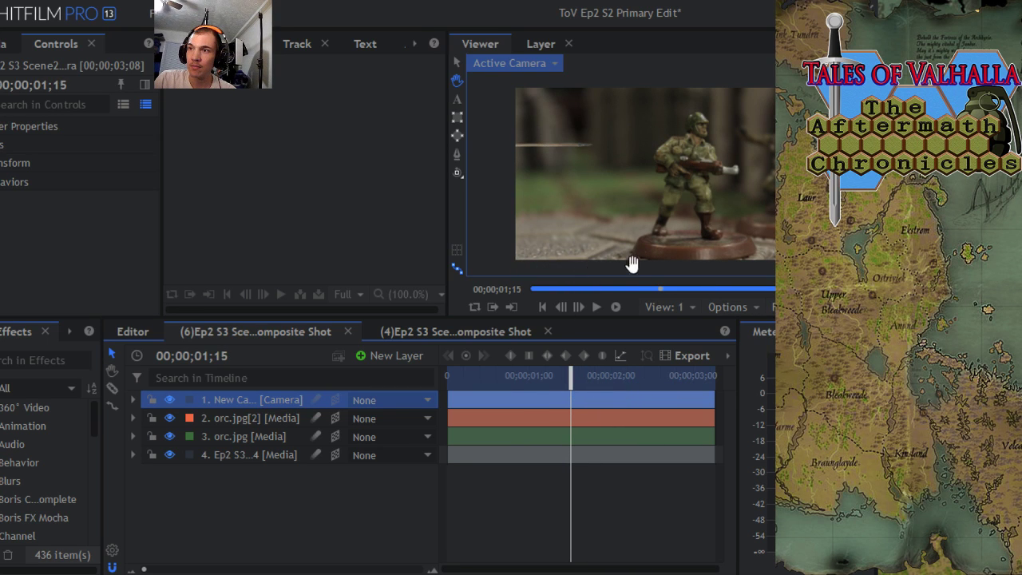
# Step: Return the playhead to the start of the composite shot and save the project
pyautogui.moveTo(569, 380); pyautogui.dragTo(428, 373)
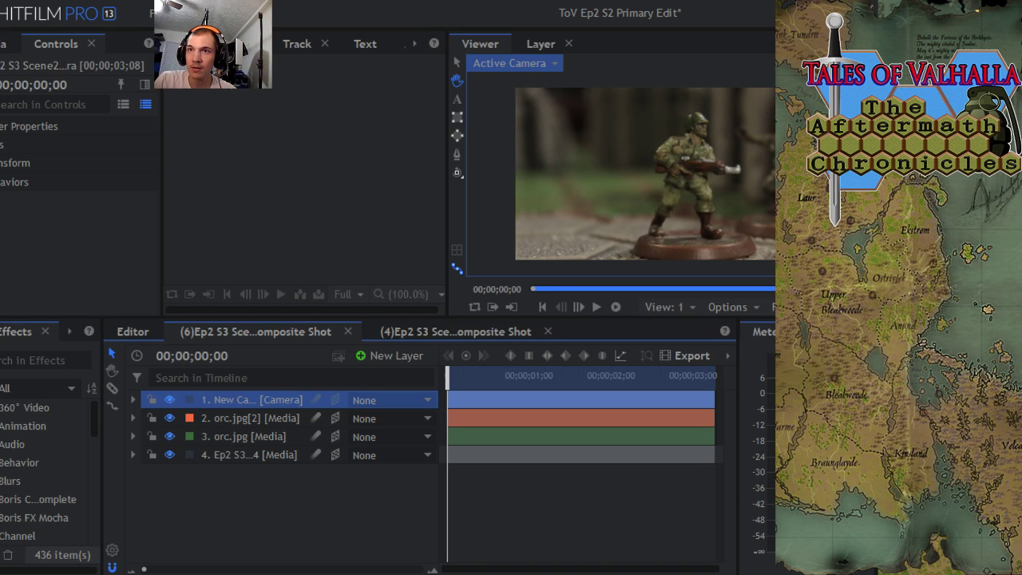
pyautogui.click(150, 14)
pyautogui.click(186, 109)
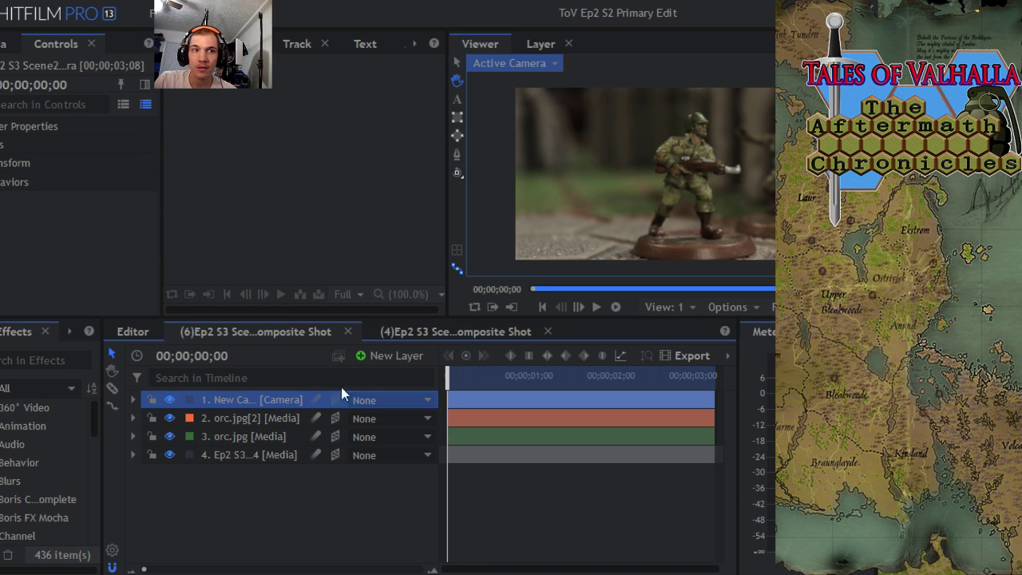
# Step: Find the orc archers shot in the editor sequence at 00;03;53;23 and select its clip on Video 1
pyautogui.click(134, 333)
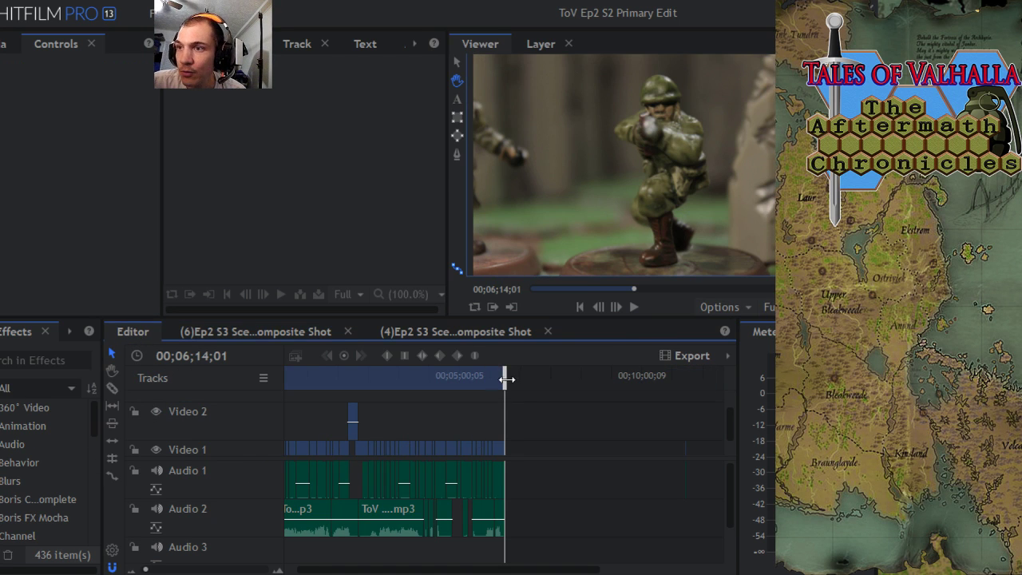
pyautogui.moveTo(504, 379); pyautogui.dragTo(386, 401)
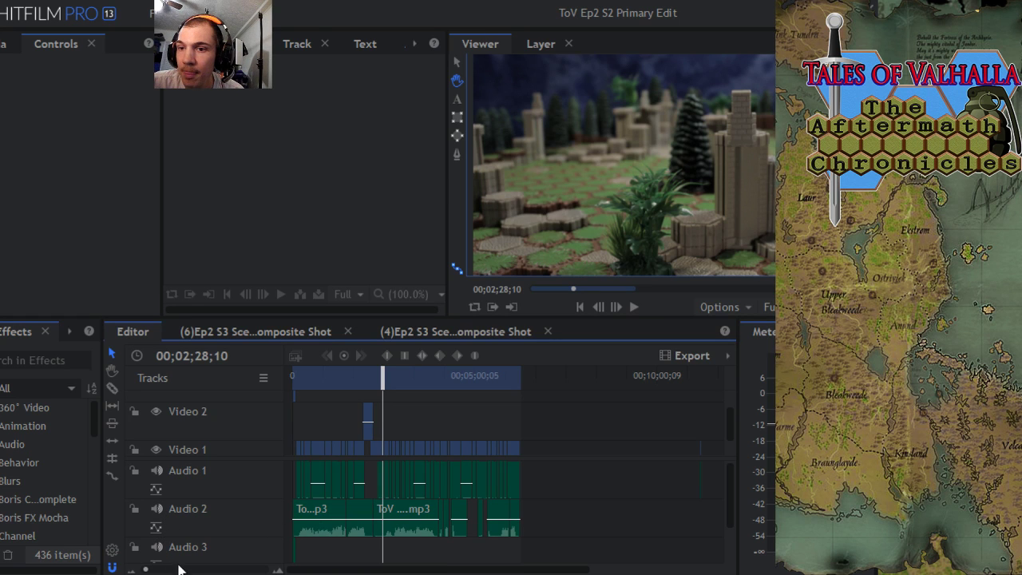
pyautogui.moveTo(144, 570); pyautogui.dragTo(155, 570)
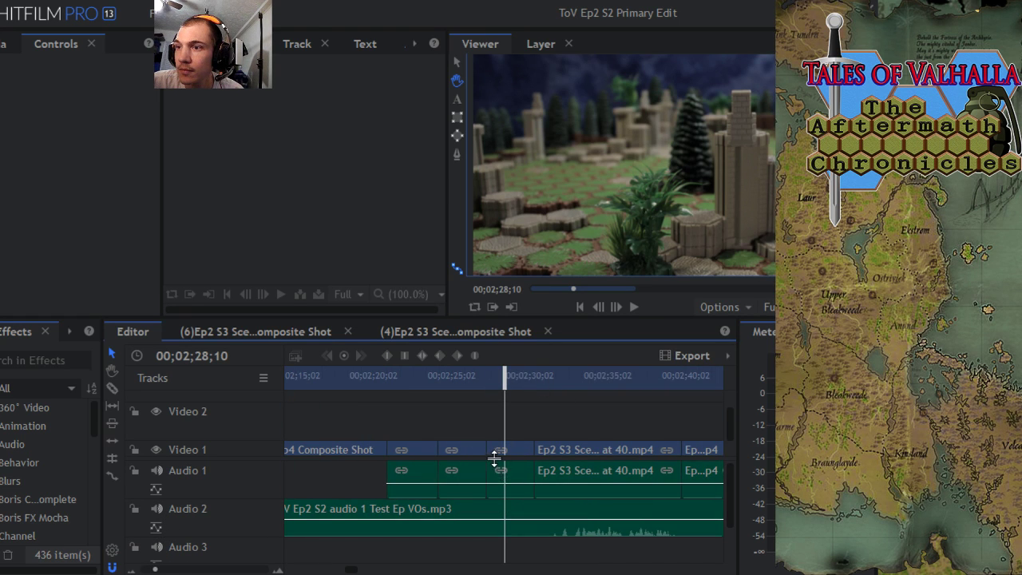
pyautogui.moveTo(495, 458); pyautogui.dragTo(493, 487)
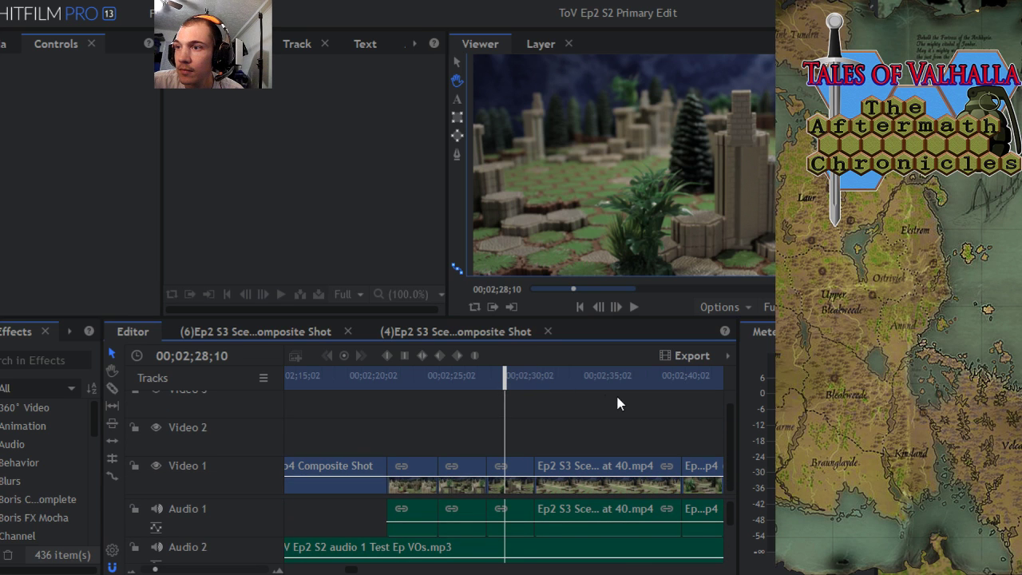
pyautogui.moveTo(515, 373); pyautogui.dragTo(612, 412)
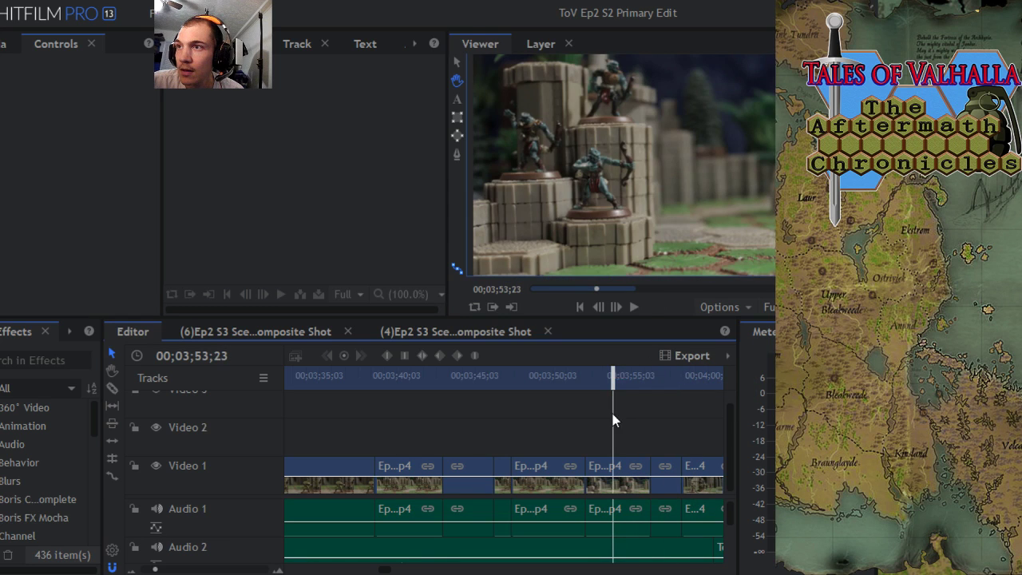
pyautogui.click(606, 472)
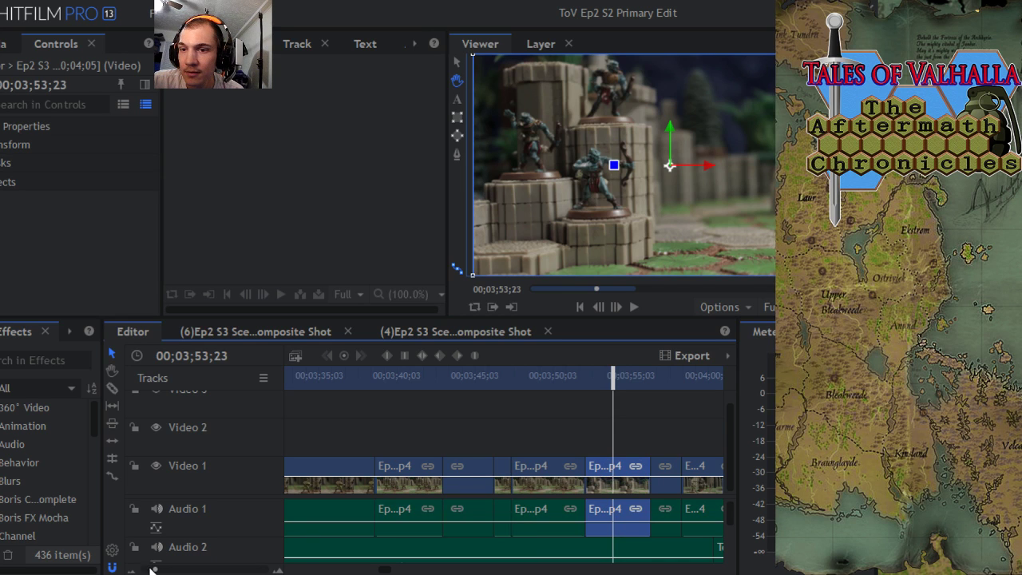
# Step: Make a composite shot from the Shot 9 at 35.mp4 clip, adding (7) before S3 in its name and keeping the Selected Clip and Leave Here options
pyautogui.moveTo(155, 568); pyautogui.dragTo(168, 570)
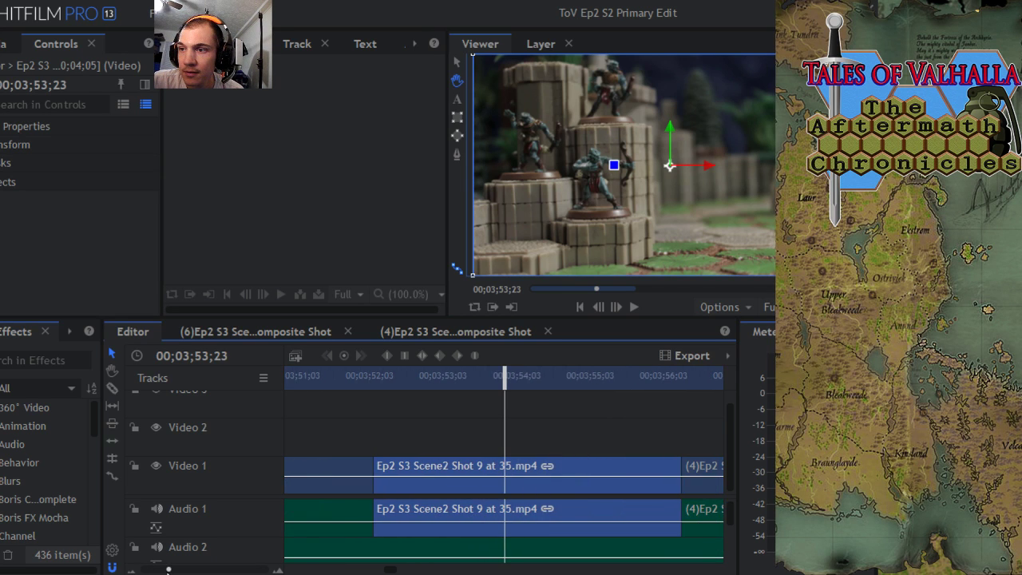
pyautogui.rightClick(441, 468)
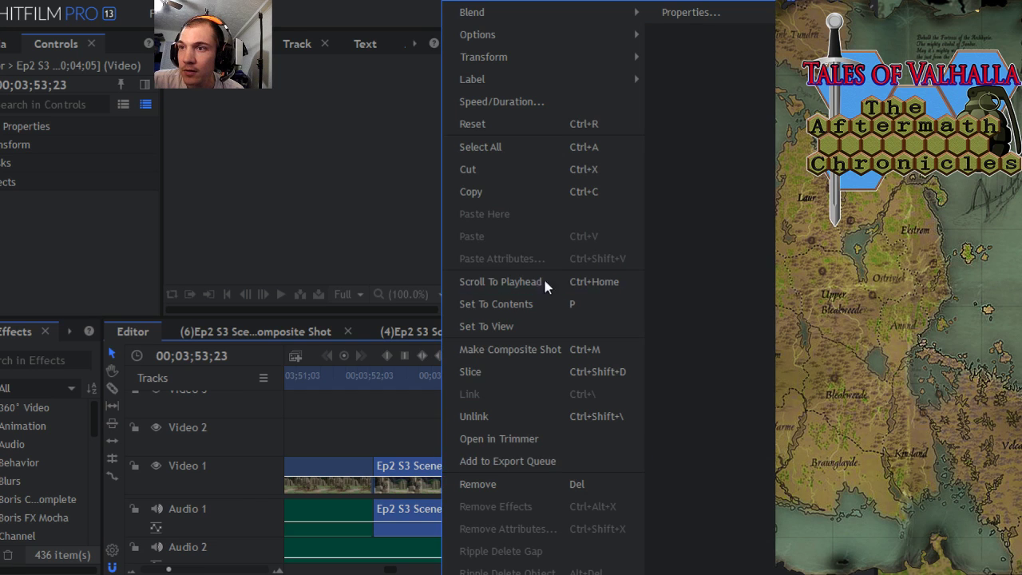
pyautogui.click(519, 349)
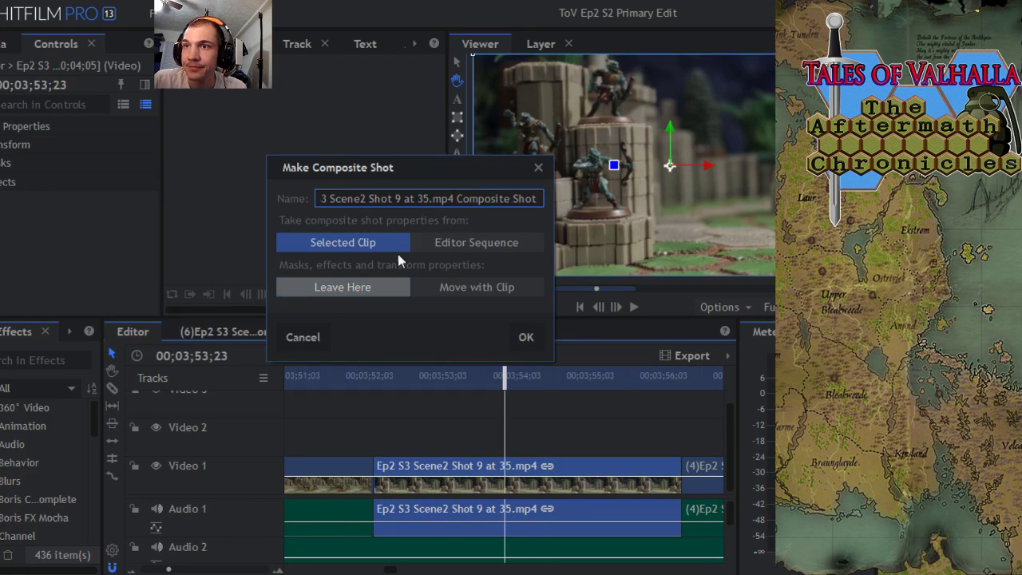
pyautogui.moveTo(434, 167); pyautogui.dragTo(460, 244)
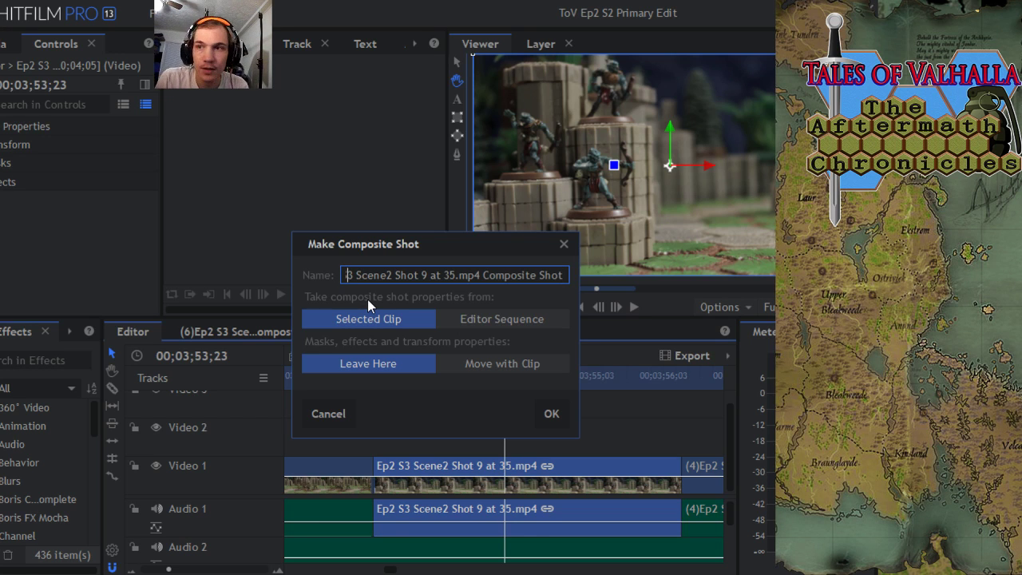
pyautogui.press('Left')
pyautogui.press('Left')
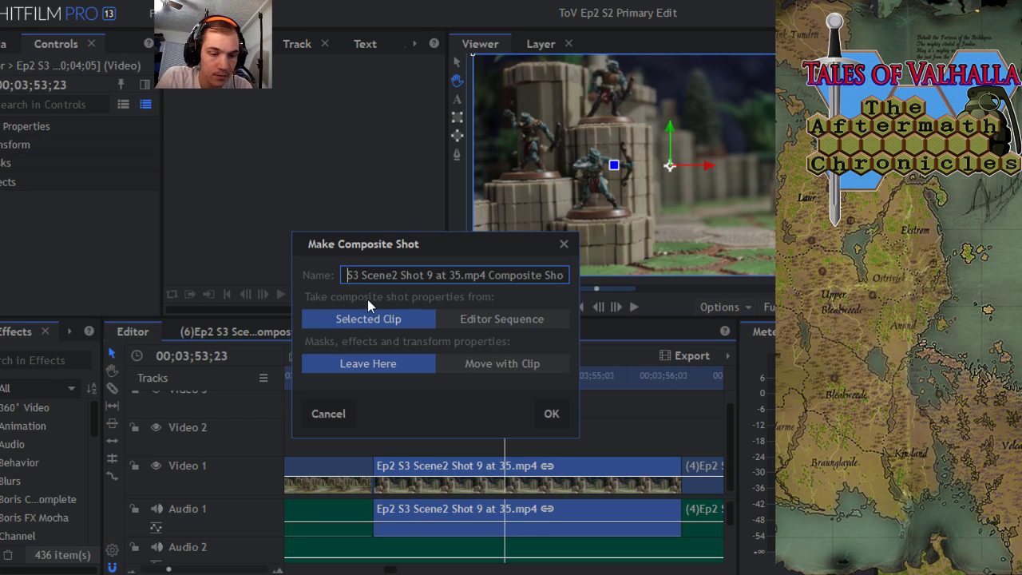
pyautogui.press('Left')
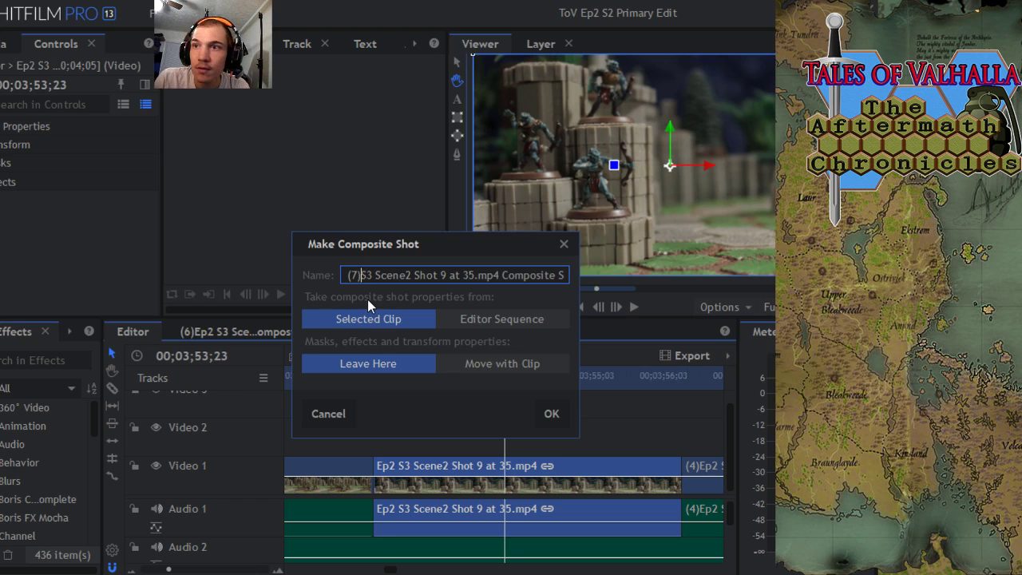
pyautogui.click(551, 414)
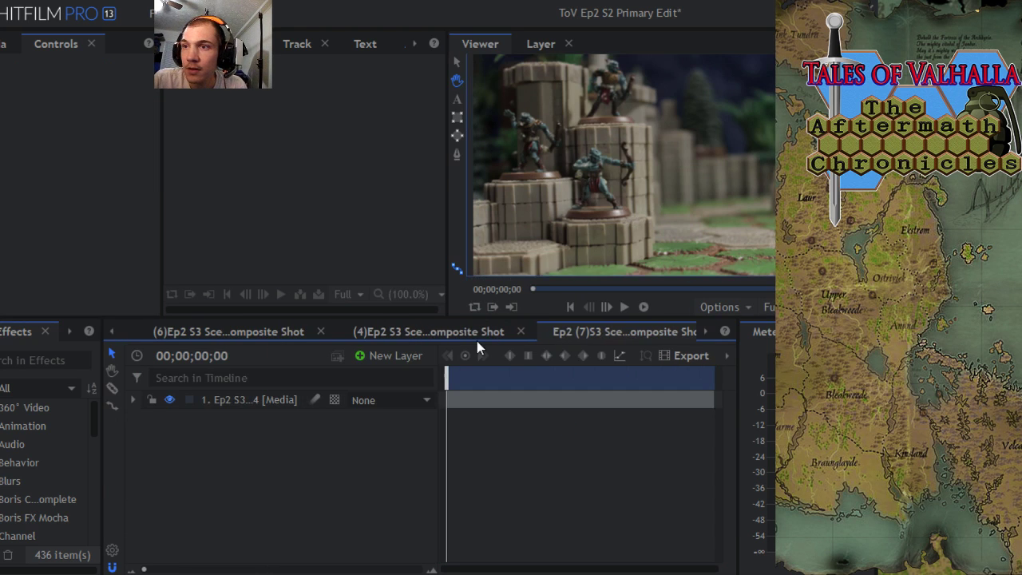
# Step: Convert the archers footage layer to 3D and add a camera to the new composite shot
pyautogui.click(334, 399)
pyautogui.click(349, 445)
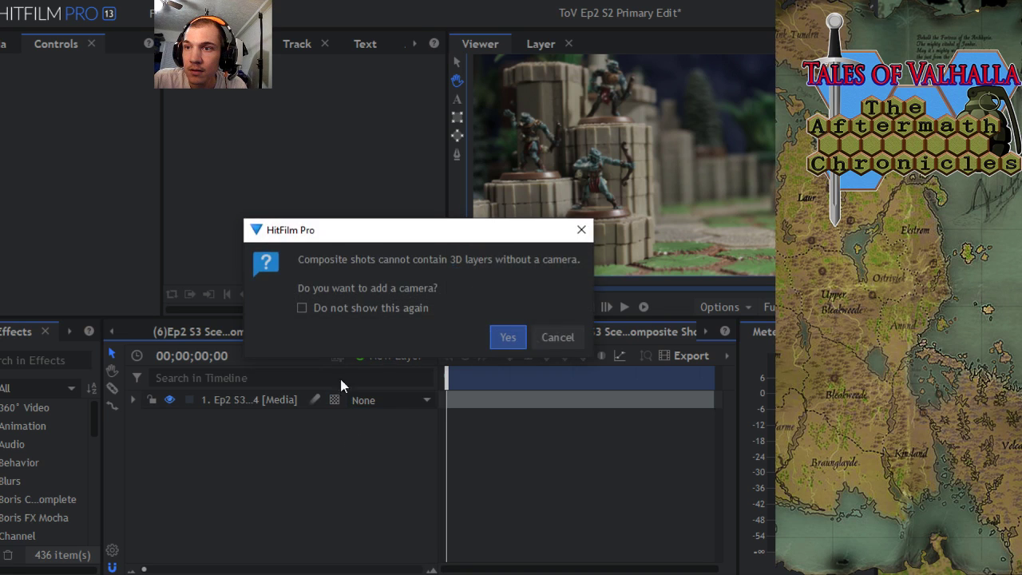
pyautogui.click(508, 338)
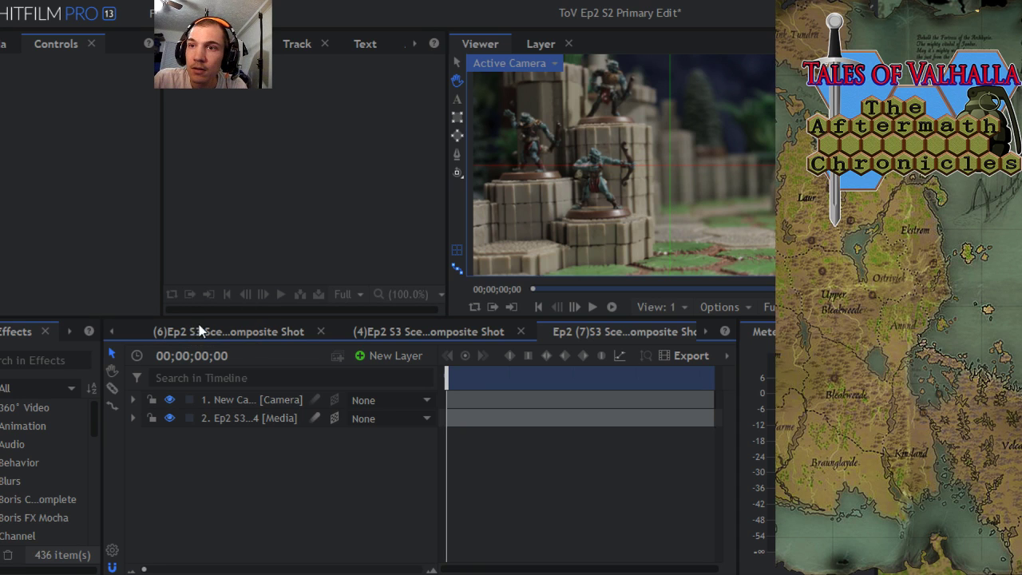
# Step: Copy both arrow layers, orc.jpg and orc.jpg[2], from the (6) composite shot
pyautogui.click(110, 332)
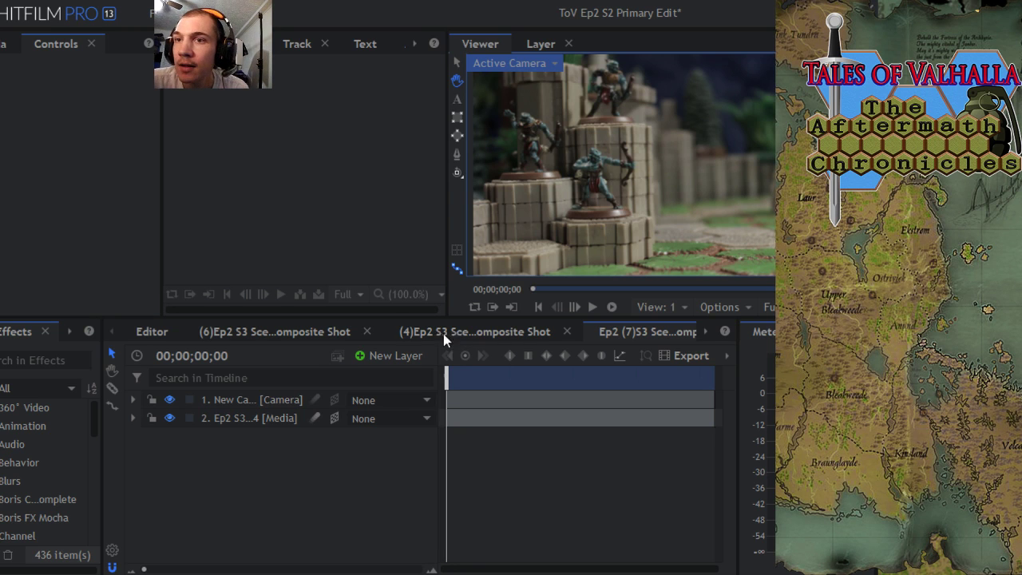
pyautogui.click(278, 334)
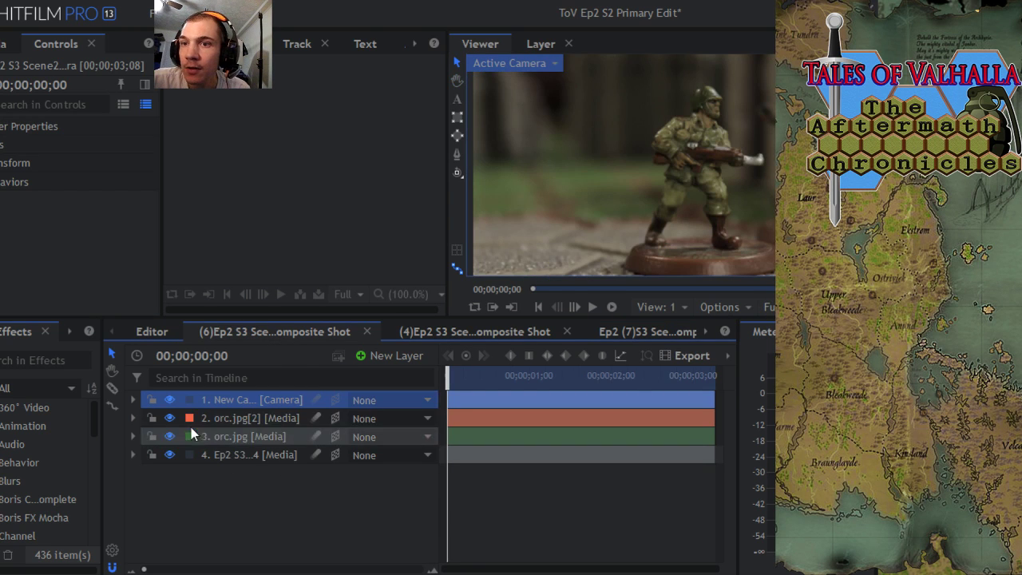
pyautogui.click(231, 440)
pyautogui.keyDown('ctrl'); pyautogui.click(237, 418); pyautogui.keyUp('ctrl')
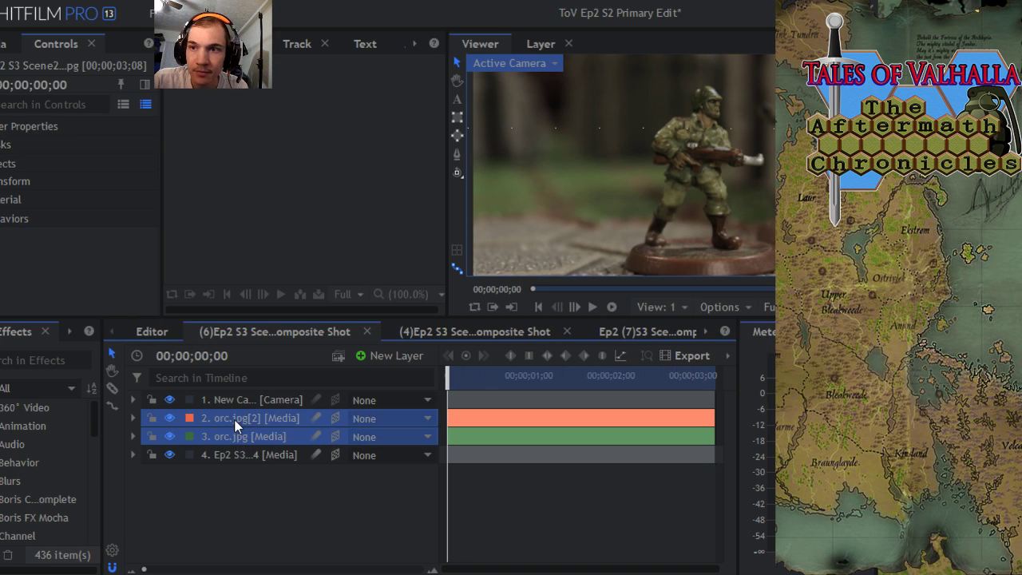
pyautogui.rightClick(239, 417)
pyautogui.click(276, 237)
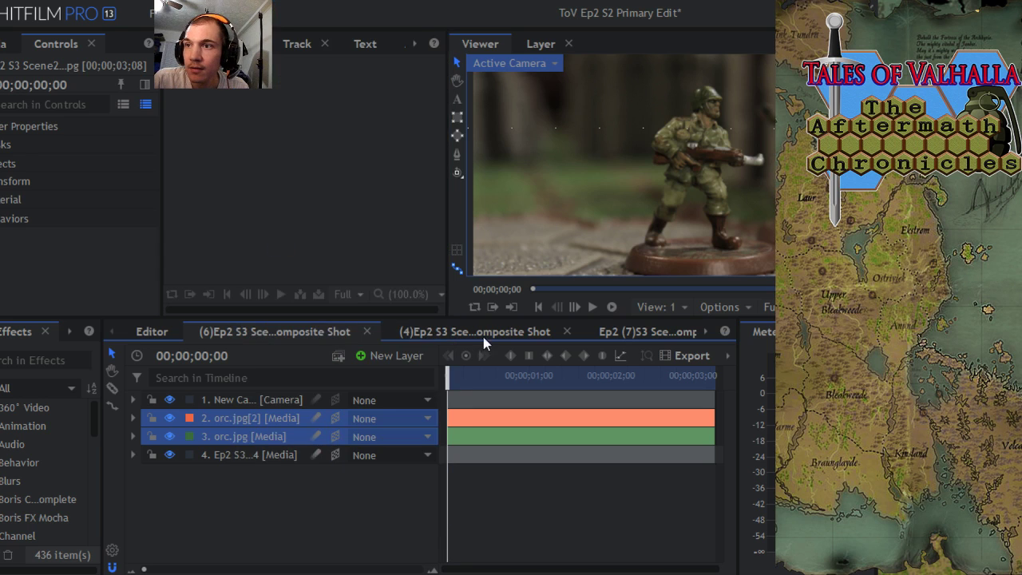
# Step: Paste the two arrow layers into the (7) composite shot and move the camera layer above them
pyautogui.click(615, 331)
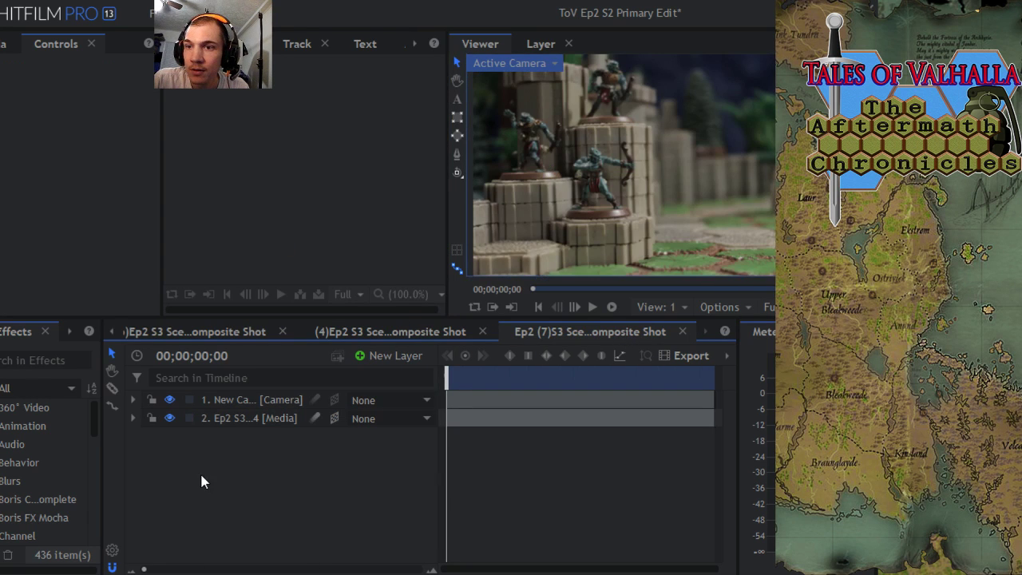
pyautogui.rightClick(199, 472)
pyautogui.click(237, 532)
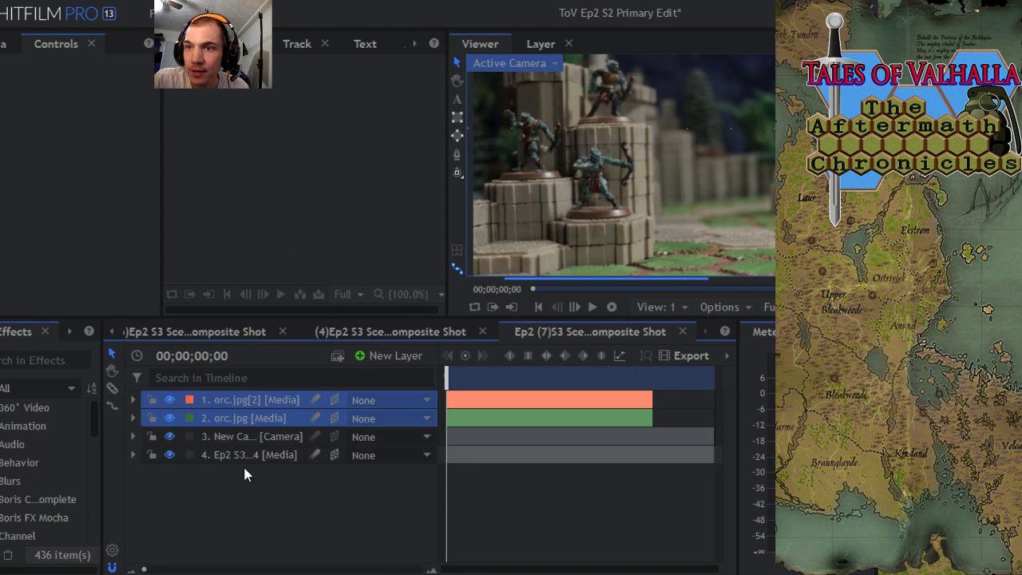
pyautogui.moveTo(217, 436); pyautogui.dragTo(229, 396)
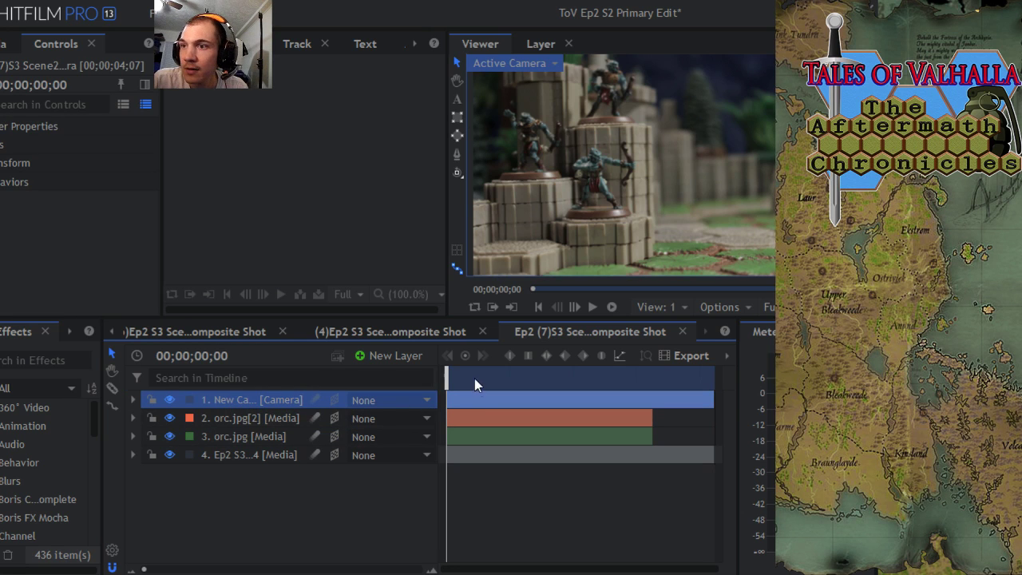
# Step: Place the playhead at 00;00;01;01, hide the orc.jpg[2] layer, and expand the Transform properties of orc.jpg
pyautogui.moveTo(449, 378); pyautogui.dragTo(514, 399)
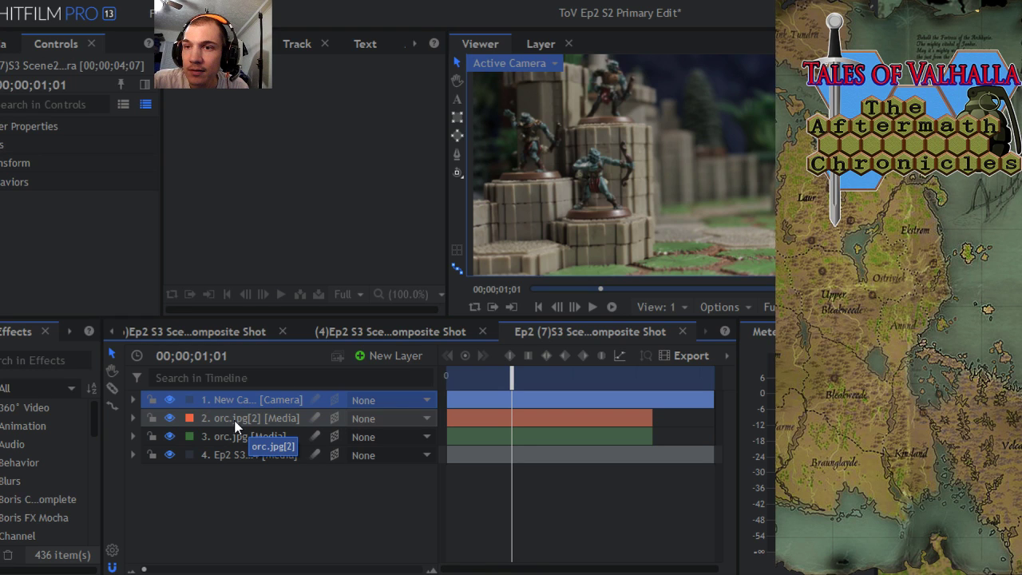
pyautogui.click(133, 437)
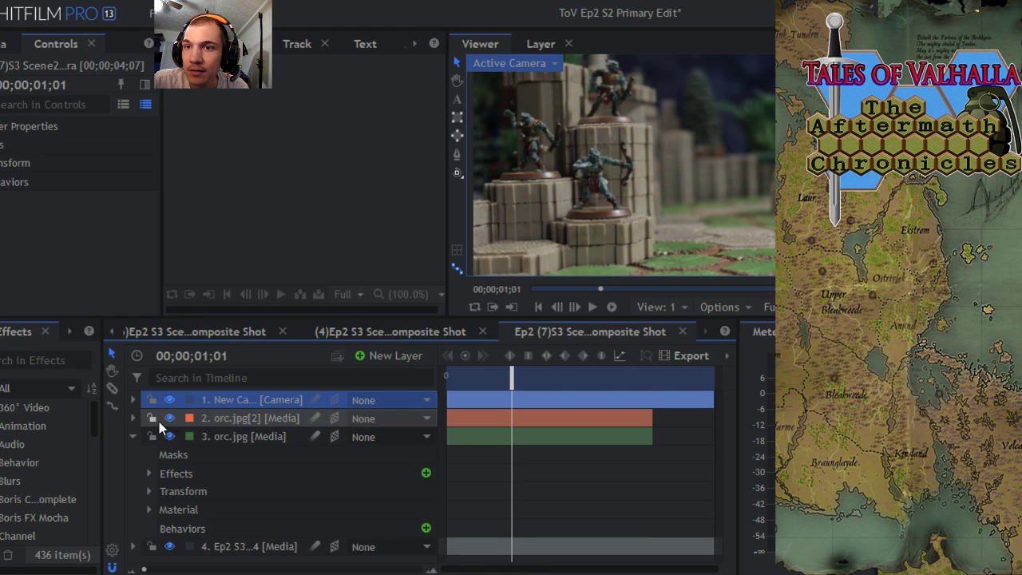
pyautogui.click(169, 419)
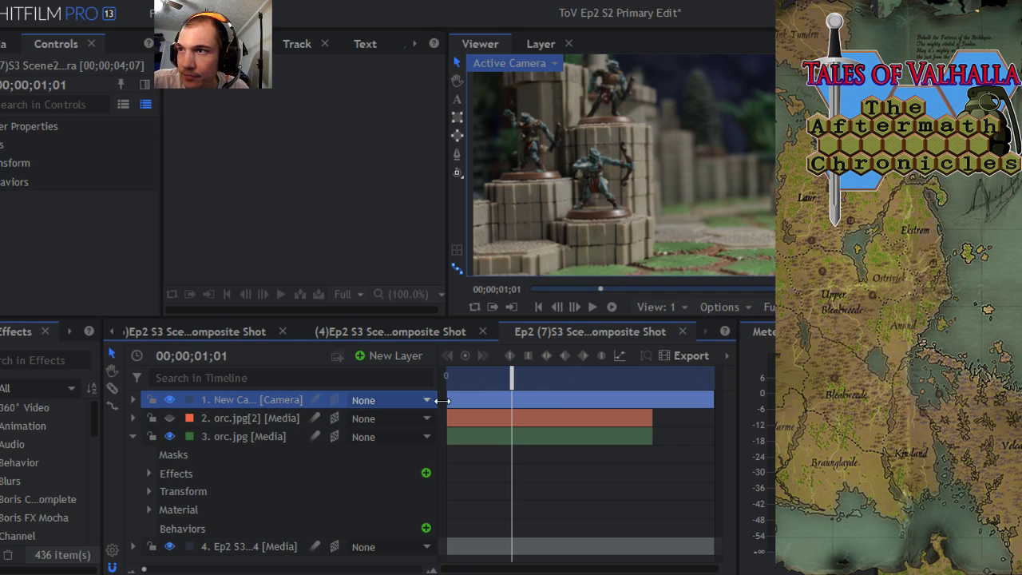
pyautogui.click(149, 492)
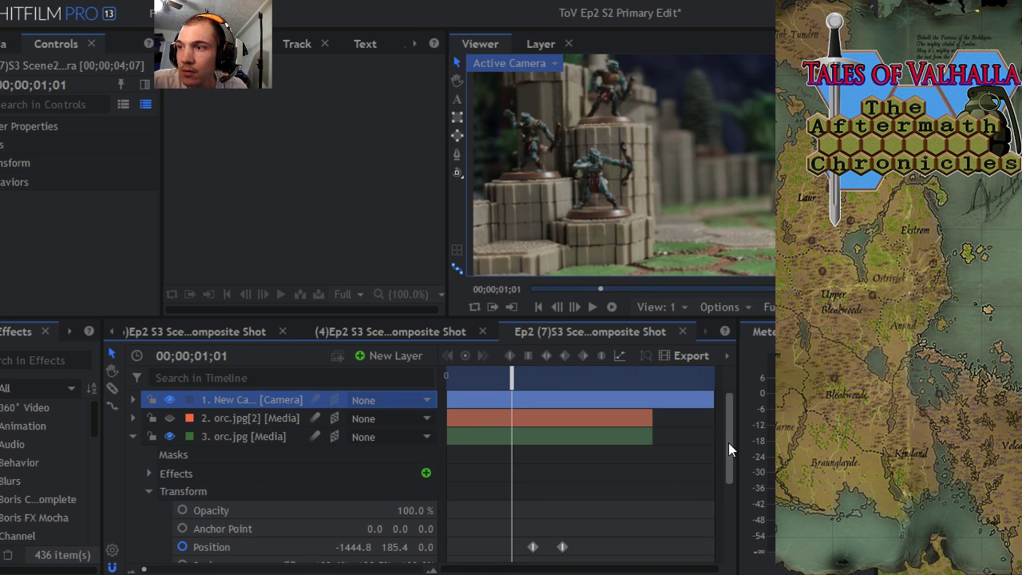
# Step: At the 00;00;01;11 Position keyframe, move the orc.jpg arrow to the front archer's bow height, at about 45.2, -2.6
pyautogui.scroll(-1, 729, 448)
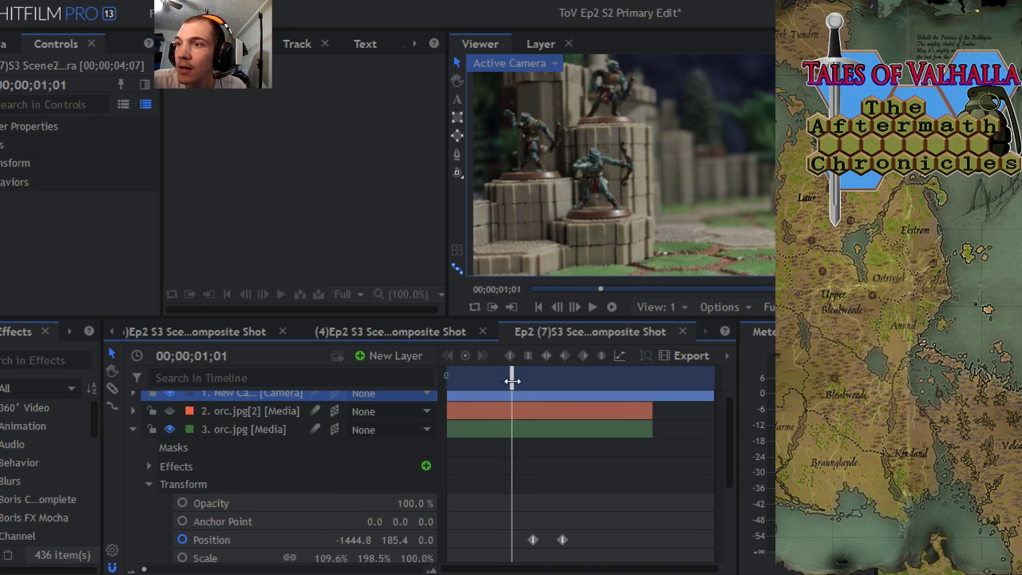
pyautogui.moveTo(565, 392); pyautogui.dragTo(477, 409)
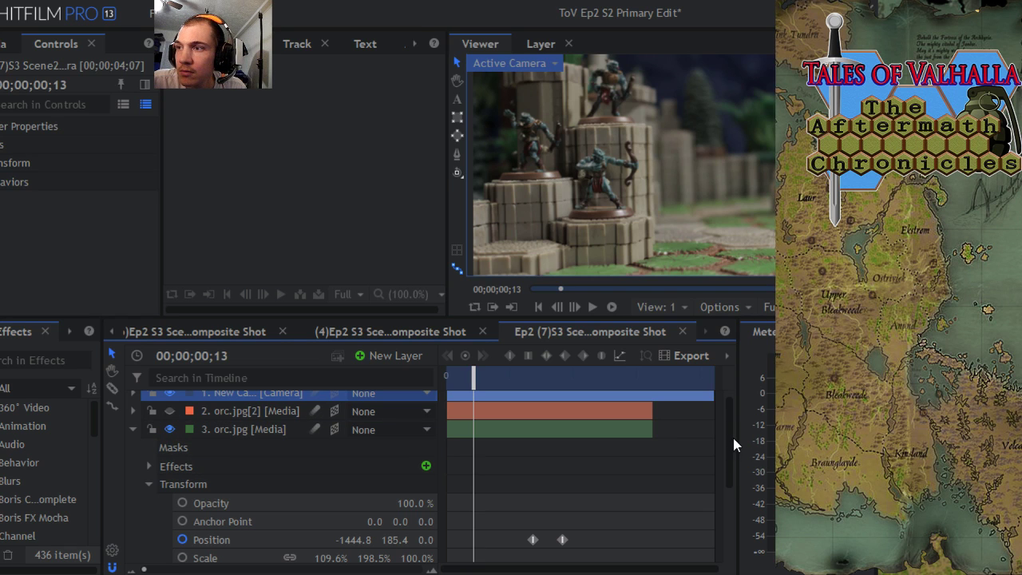
pyautogui.moveTo(730, 438)
pyautogui.mouseDown()
pyautogui.moveTo(730, 424)
pyautogui.moveTo(734, 438)
pyautogui.mouseUp()
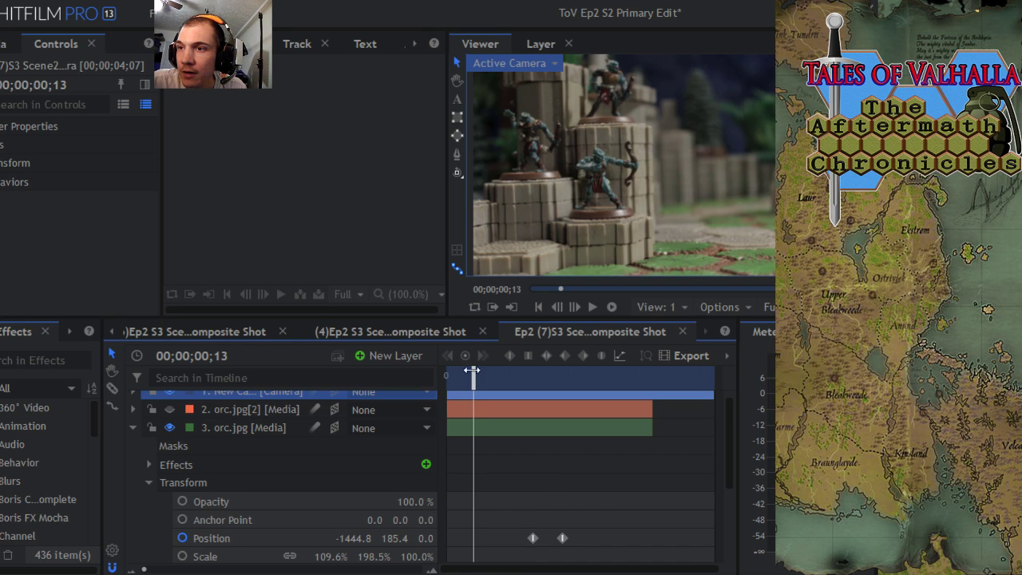
pyautogui.moveTo(473, 376); pyautogui.dragTo(532, 377)
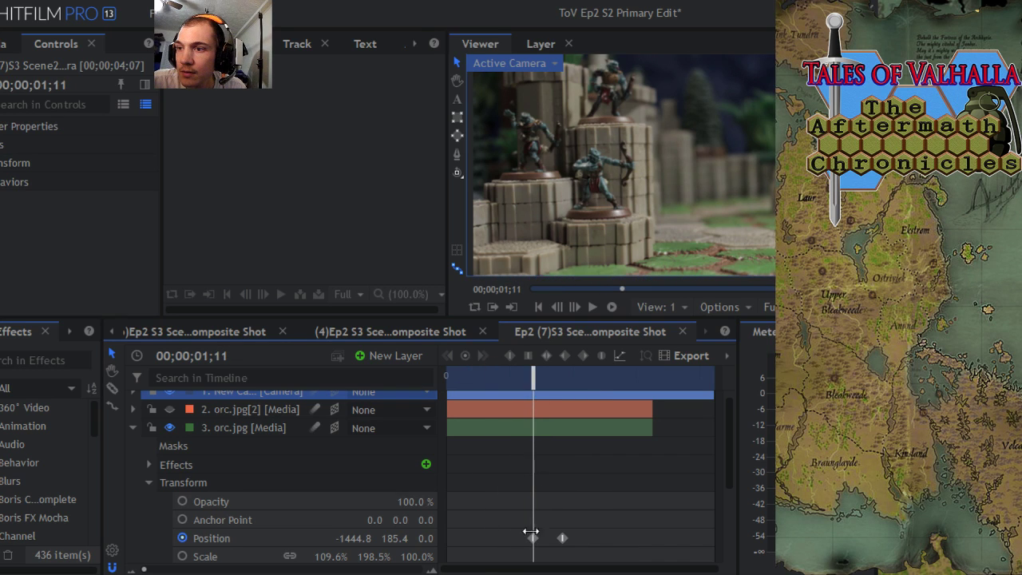
pyautogui.click(532, 539)
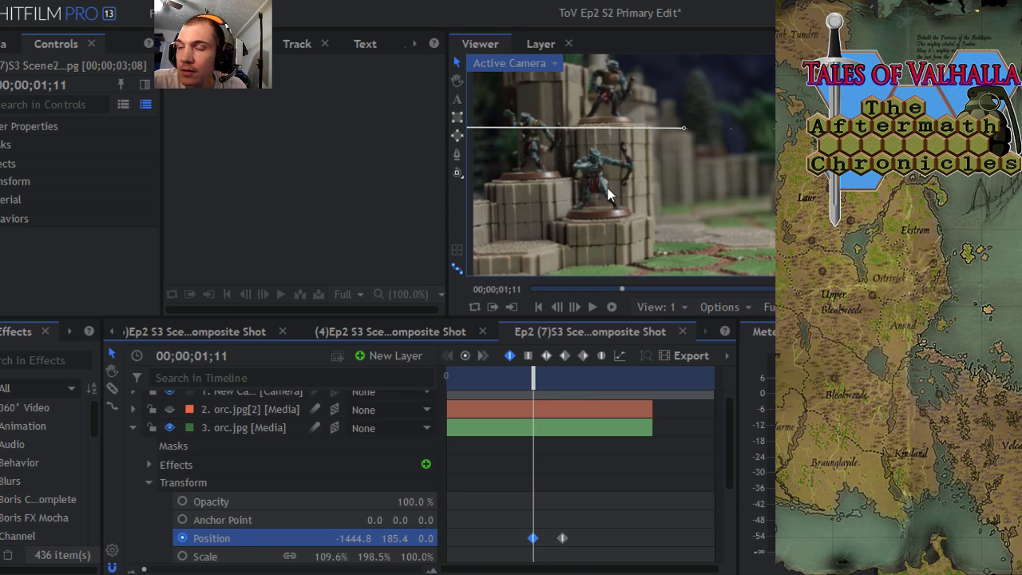
pyautogui.scroll(-3, 607, 194)
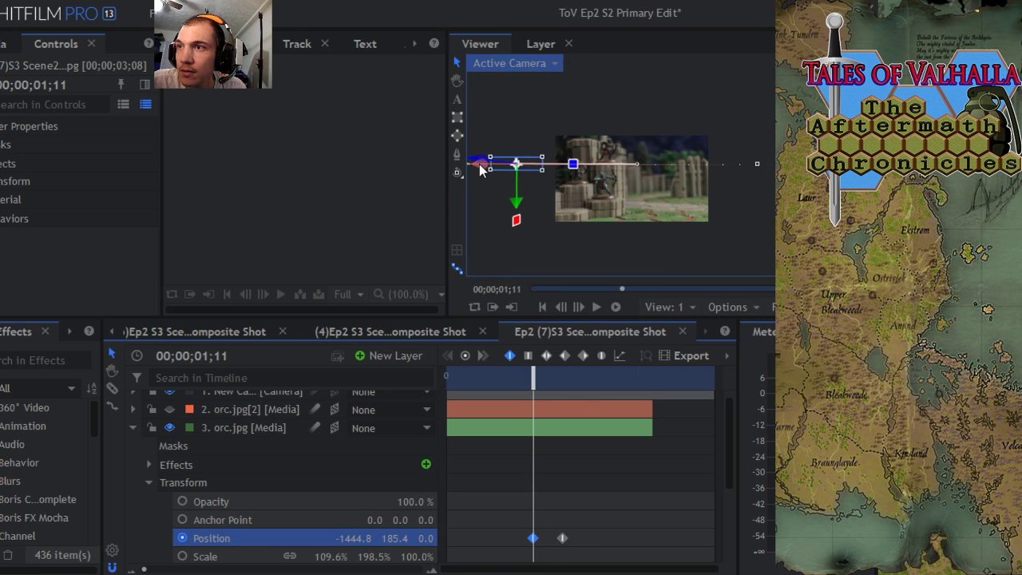
pyautogui.moveTo(483, 170); pyautogui.dragTo(600, 188)
pyautogui.scroll(3, 604, 198)
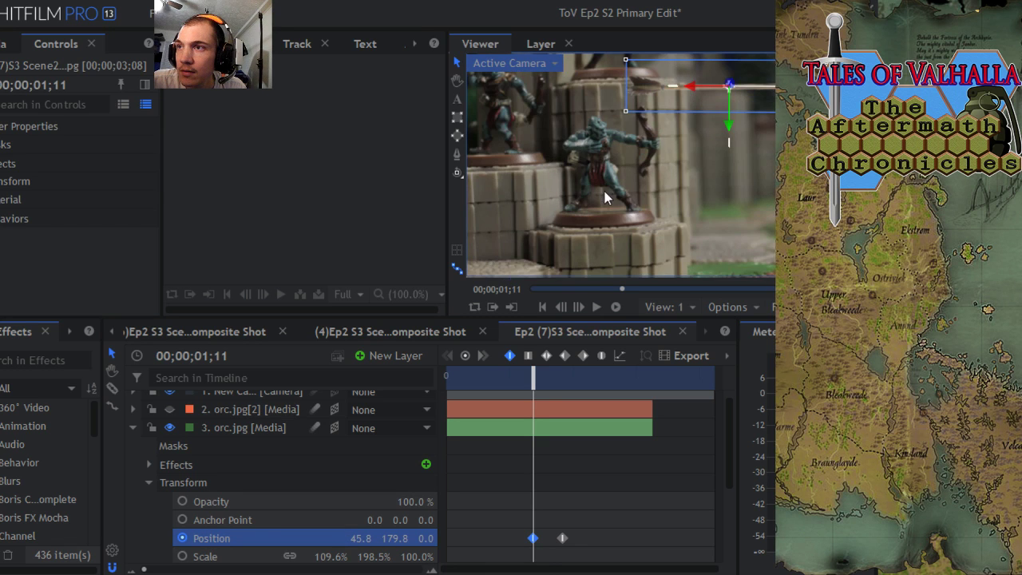
pyautogui.moveTo(729, 131); pyautogui.dragTo(691, 146)
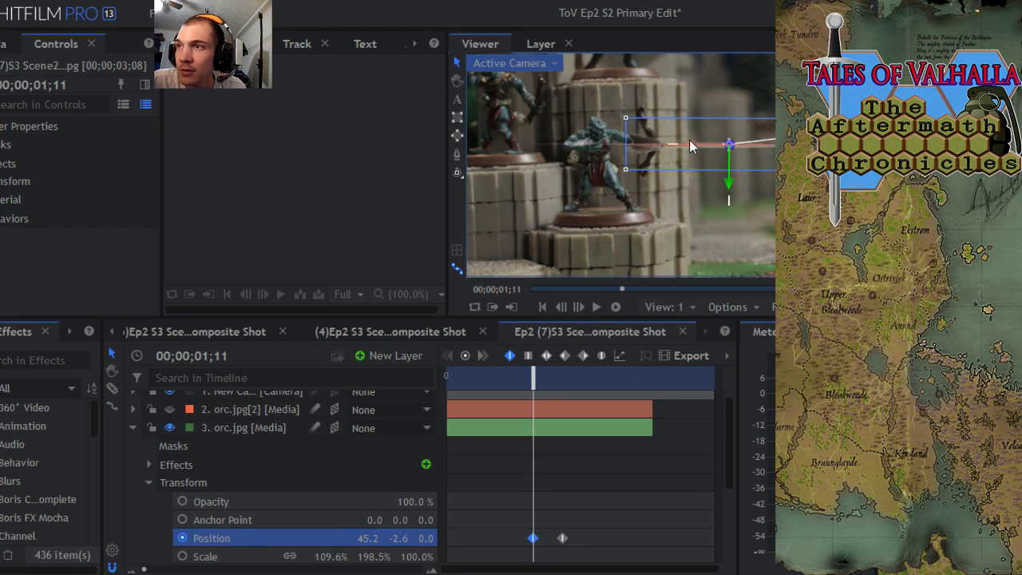
# Step: Scale the orc.jpg arrow to about 52.1% by 160.1% and place it on the front archer's bow at about -335.7, 8.7
pyautogui.moveTo(626, 119); pyautogui.dragTo(680, 124)
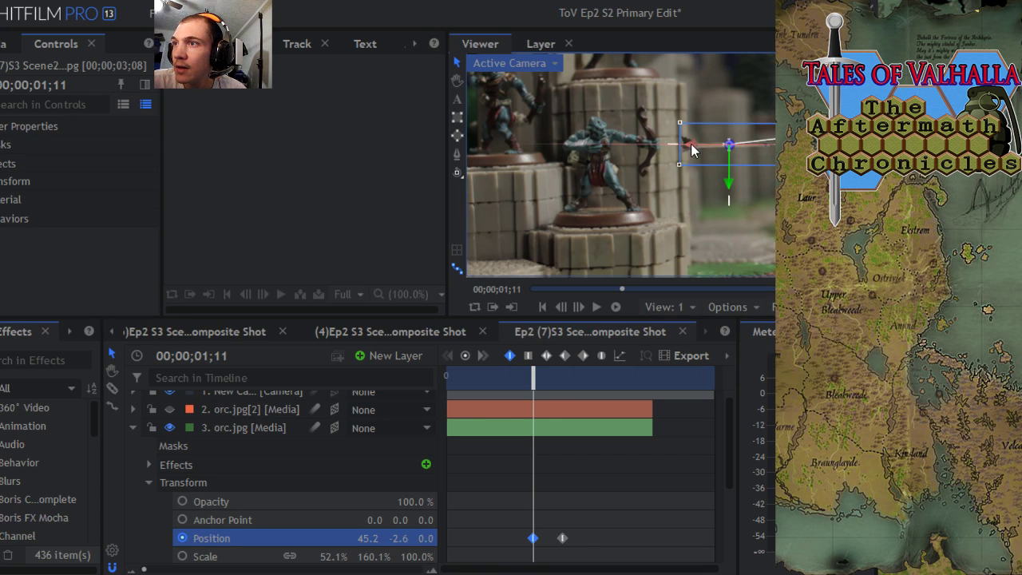
pyautogui.moveTo(728, 146); pyautogui.dragTo(569, 151)
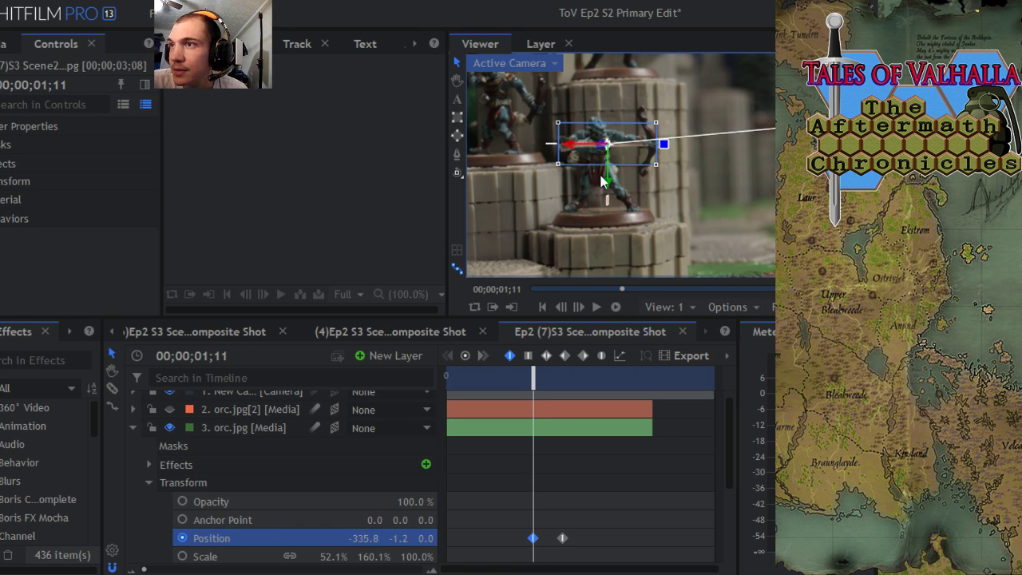
pyautogui.moveTo(607, 150); pyautogui.dragTo(607, 147)
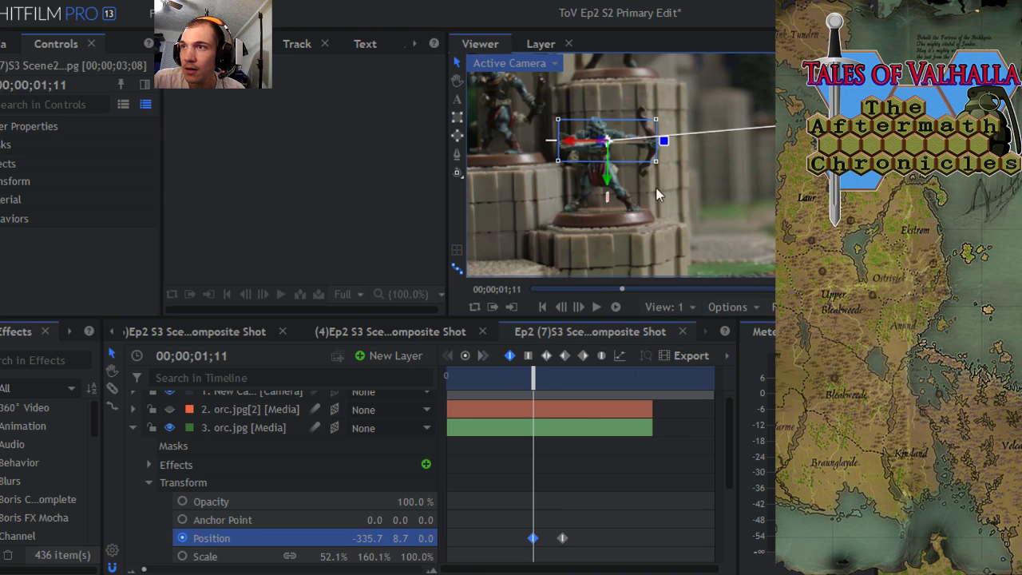
# Step: At the 00;00;01;25 keyframe, lower the arrow's off-frame end position to about 1575.1, -118.0 and tilt the arrow slightly downward
pyautogui.scroll(-2, 703, 175)
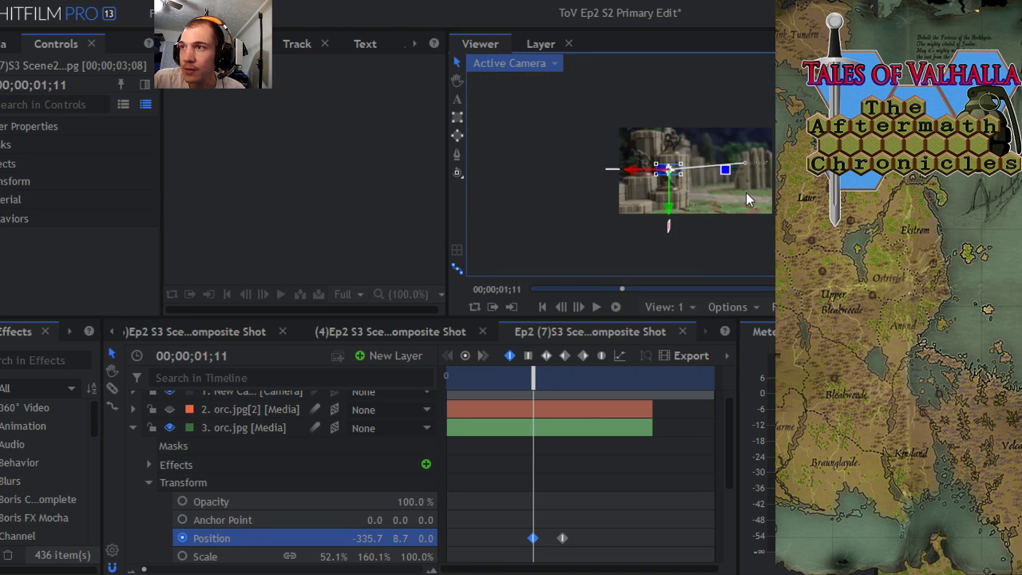
pyautogui.click(458, 81)
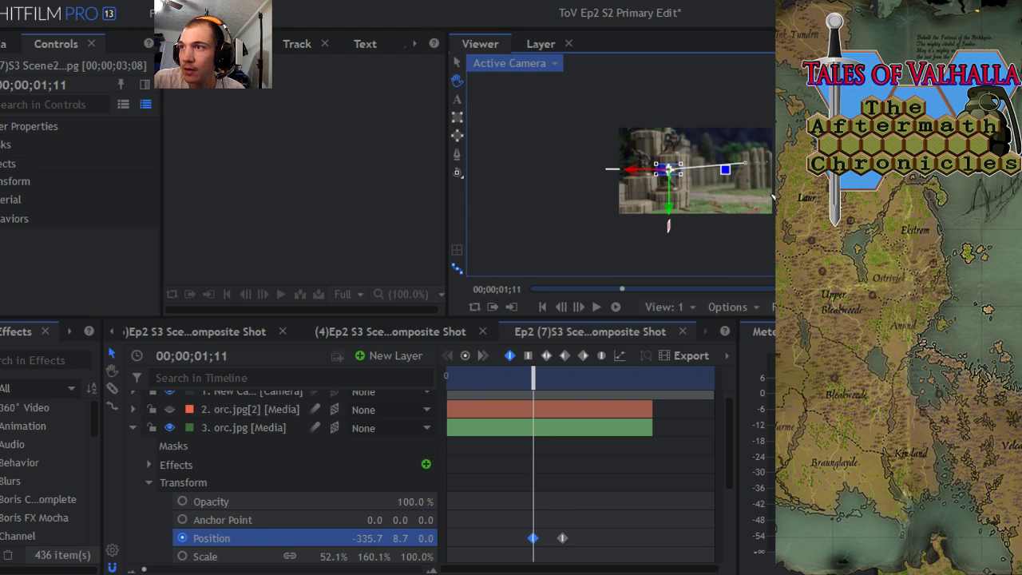
pyautogui.moveTo(772, 195); pyautogui.dragTo(690, 205)
pyautogui.scroll(1, 684, 200)
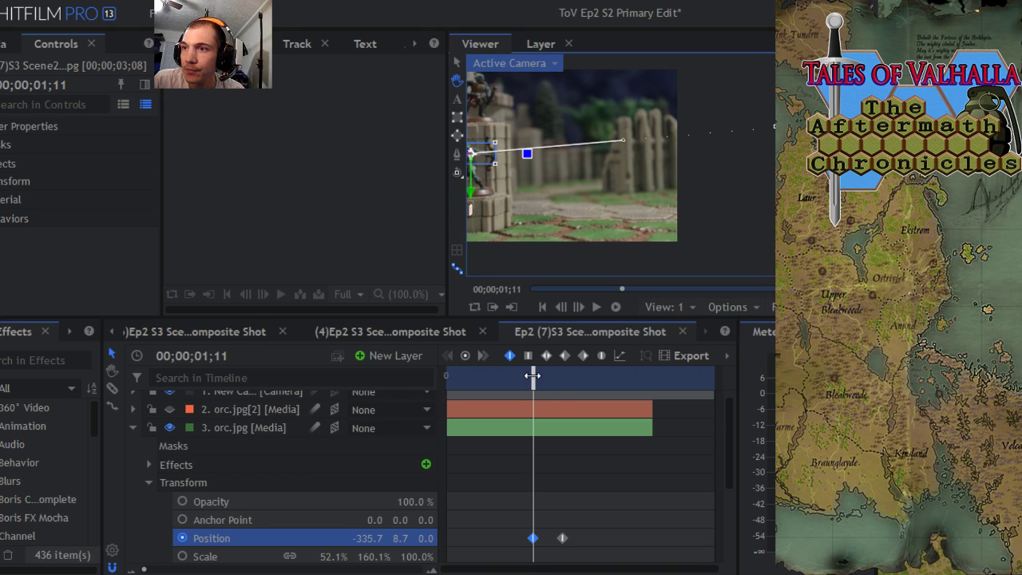
pyautogui.moveTo(533, 375); pyautogui.dragTo(562, 375)
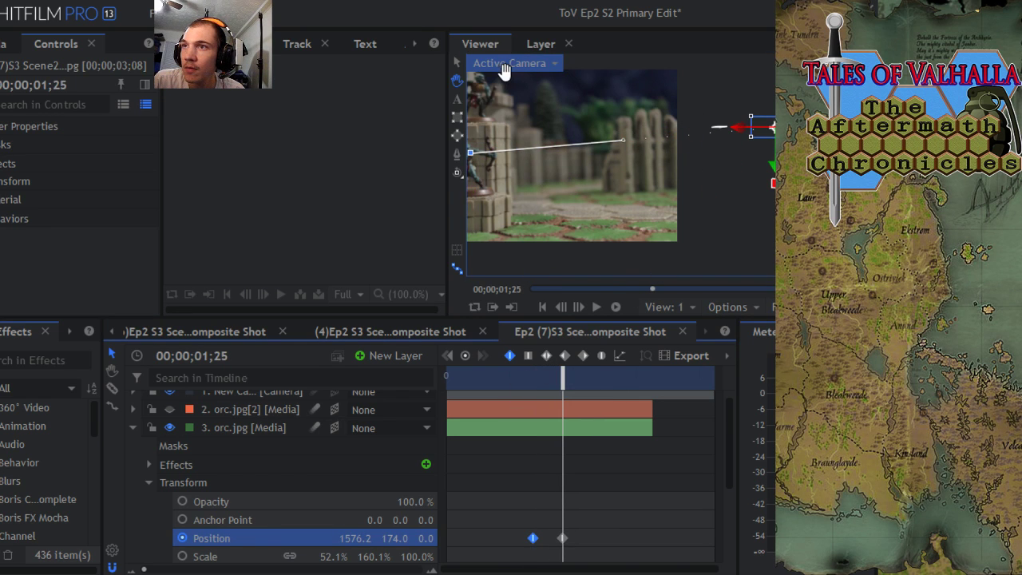
pyautogui.click(457, 63)
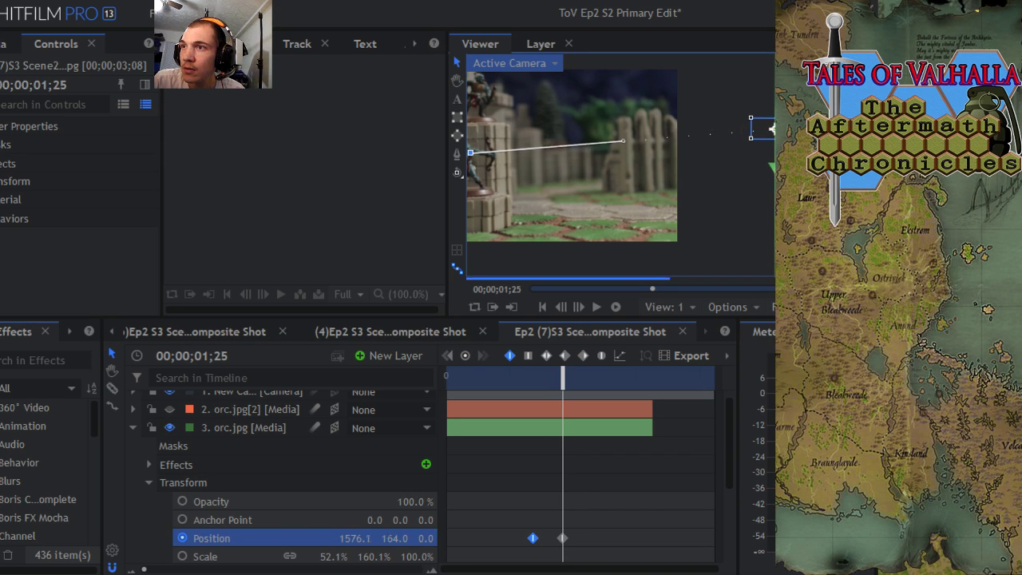
pyautogui.moveTo(772, 126); pyautogui.dragTo(771, 173)
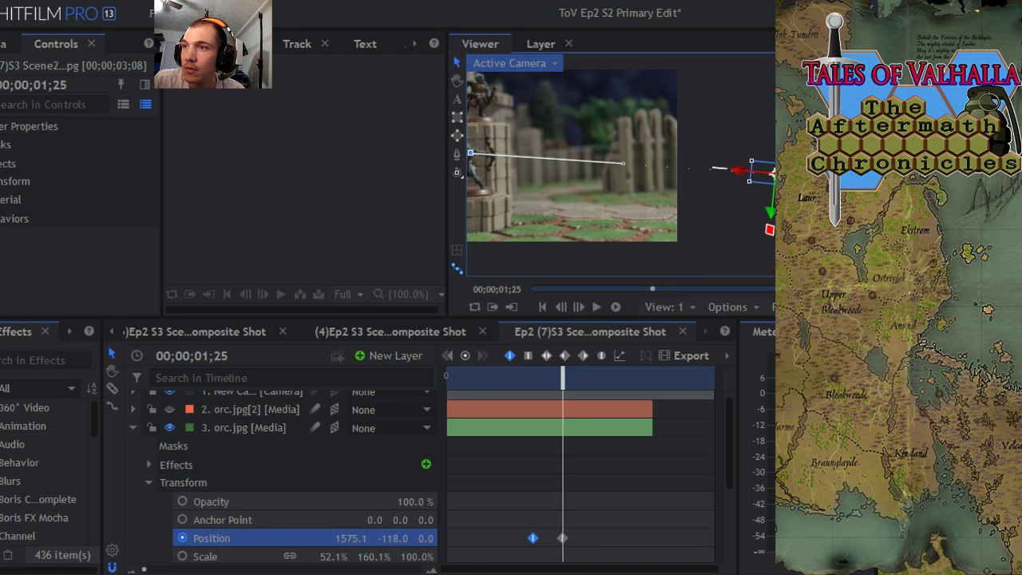
pyautogui.click(217, 431)
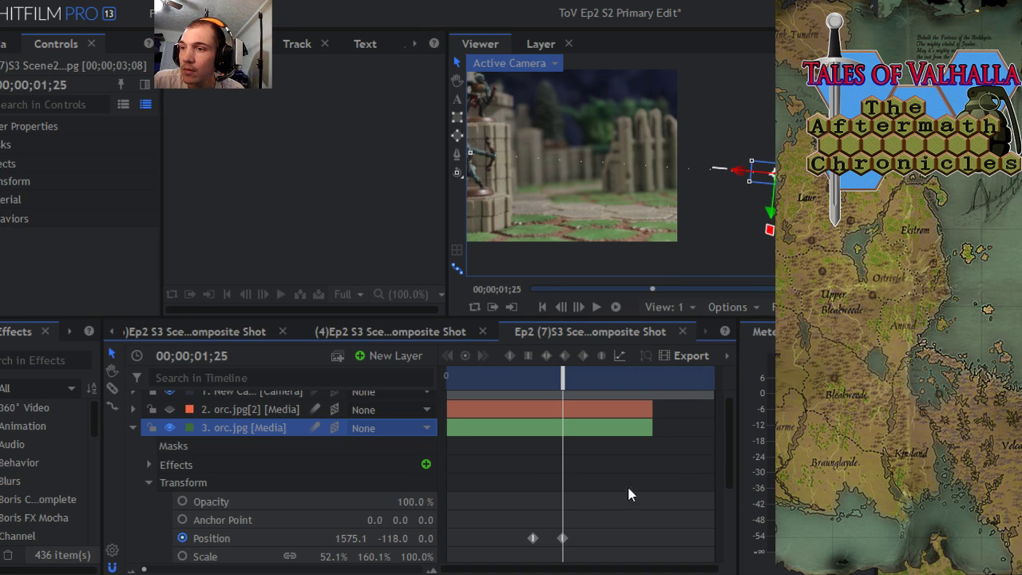
pyautogui.click(563, 539)
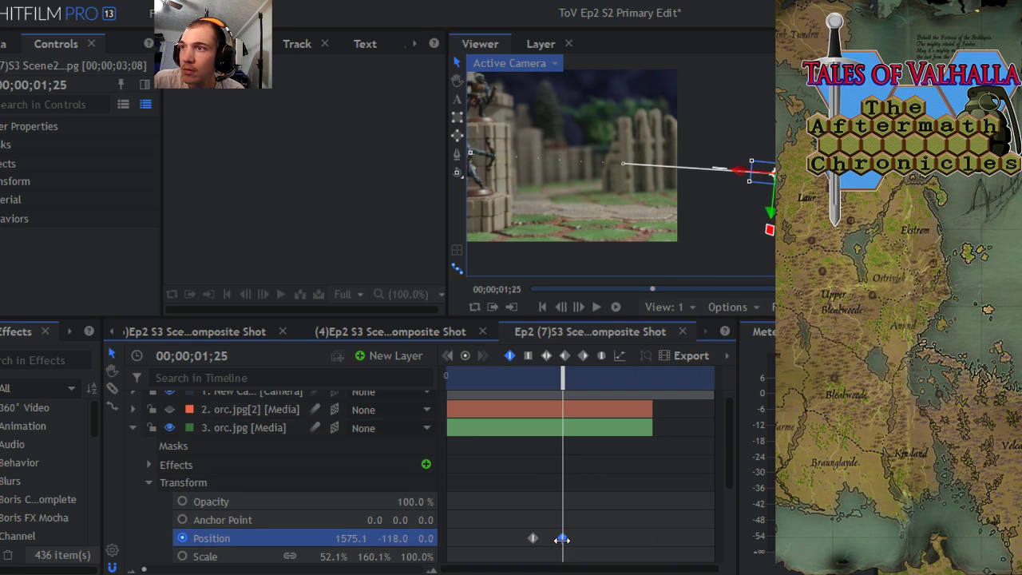
# Step: Return the playhead to 00;00;00;03, collapse the orc.jpg layer's properties, and select the camera layer
pyautogui.moveTo(562, 377); pyautogui.dragTo(453, 391)
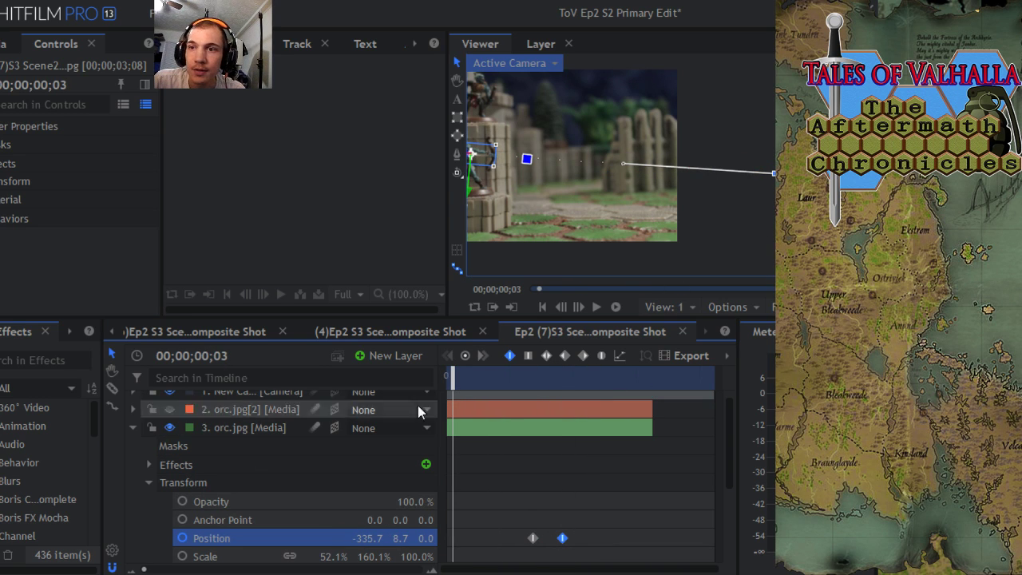
pyautogui.scroll(1, 728, 459)
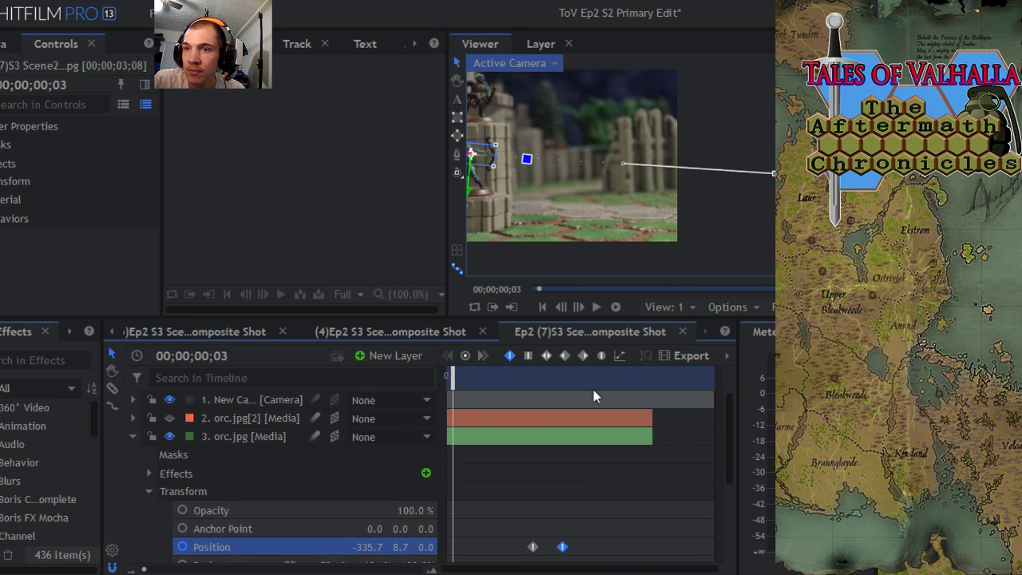
pyautogui.click(133, 438)
pyautogui.click(254, 400)
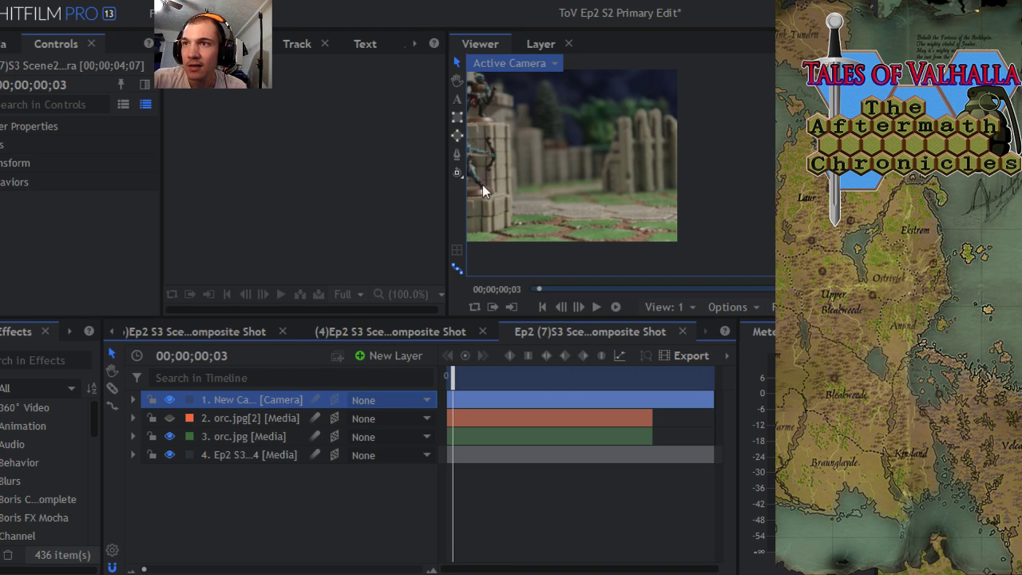
pyautogui.click(457, 80)
pyautogui.moveTo(514, 157); pyautogui.dragTo(634, 185)
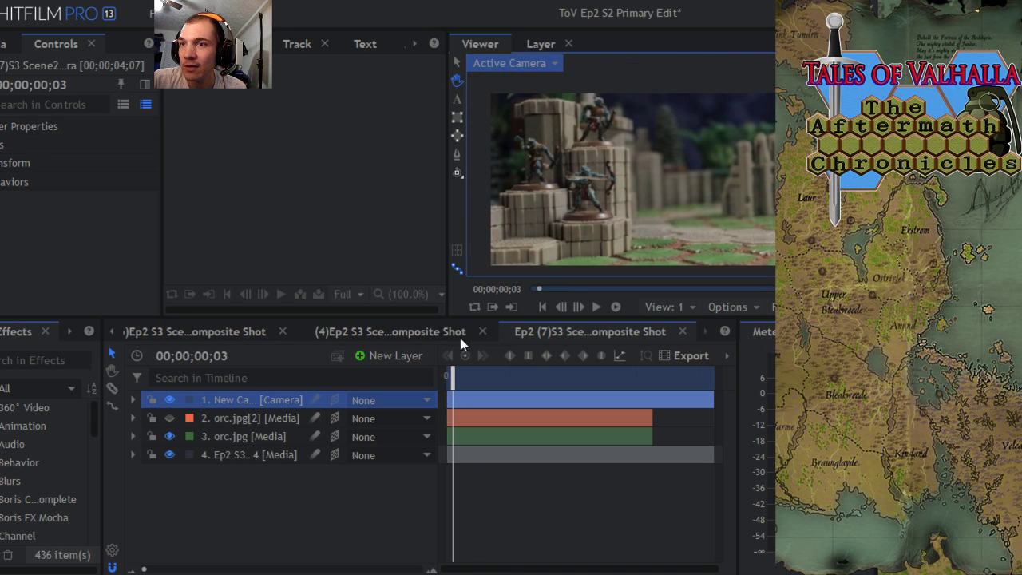
# Step: Inspect the arrow's placement on the front archer and play a preview of the shot
pyautogui.click(236, 437)
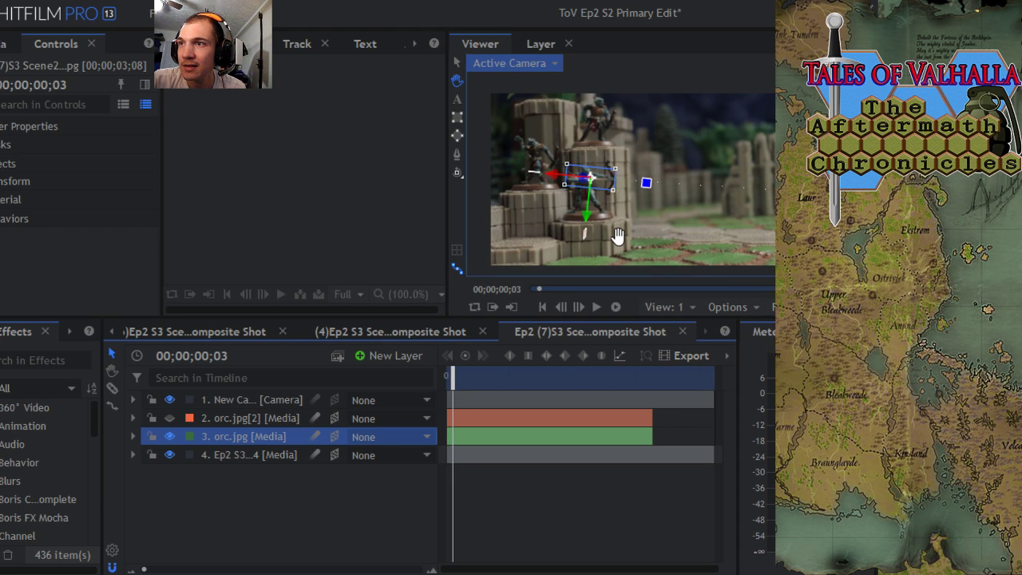
pyautogui.scroll(1, 618, 236)
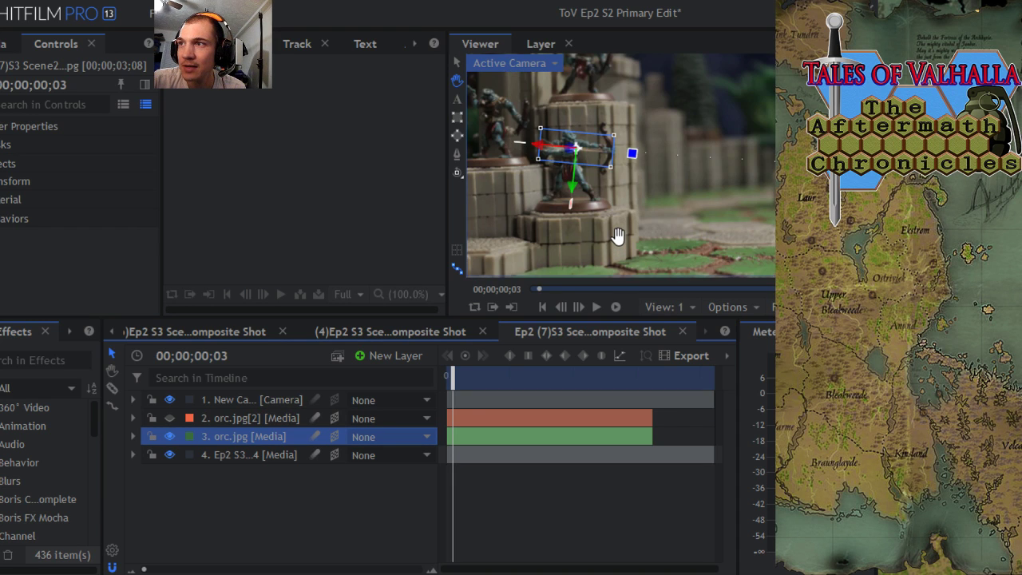
pyautogui.scroll(-1, 619, 235)
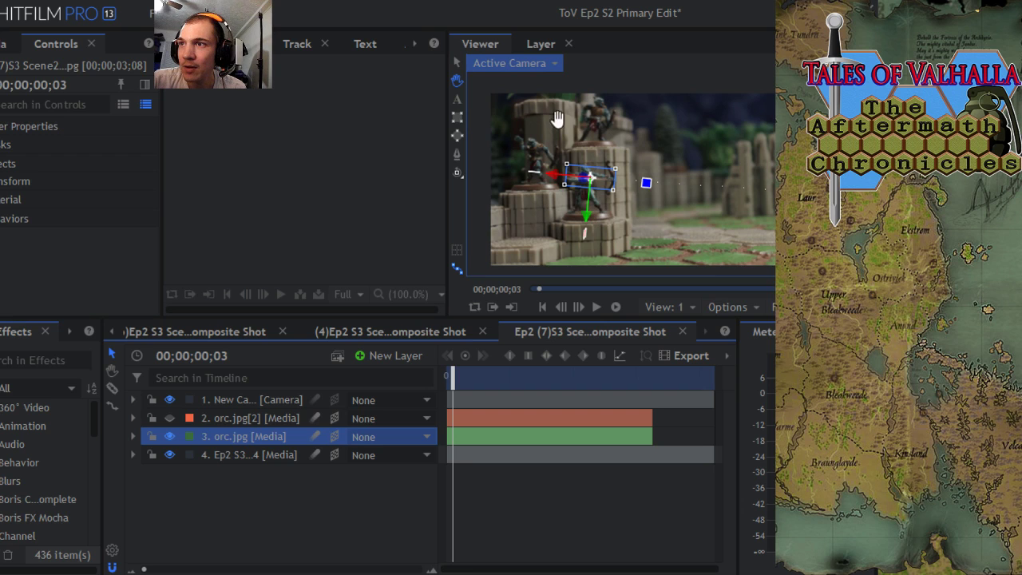
pyautogui.click(456, 63)
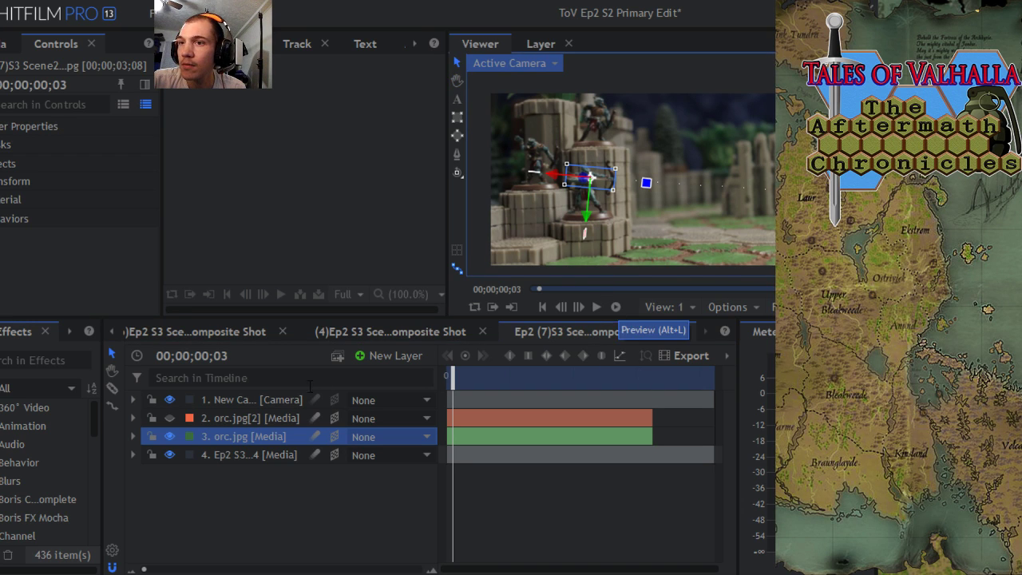
pyautogui.click(262, 401)
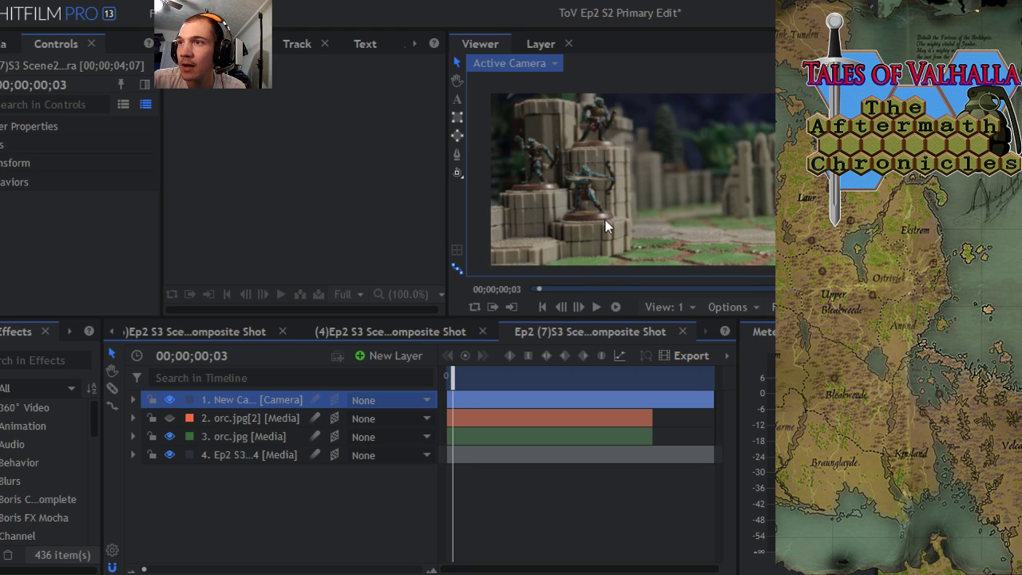
pyautogui.scroll(2, 610, 220)
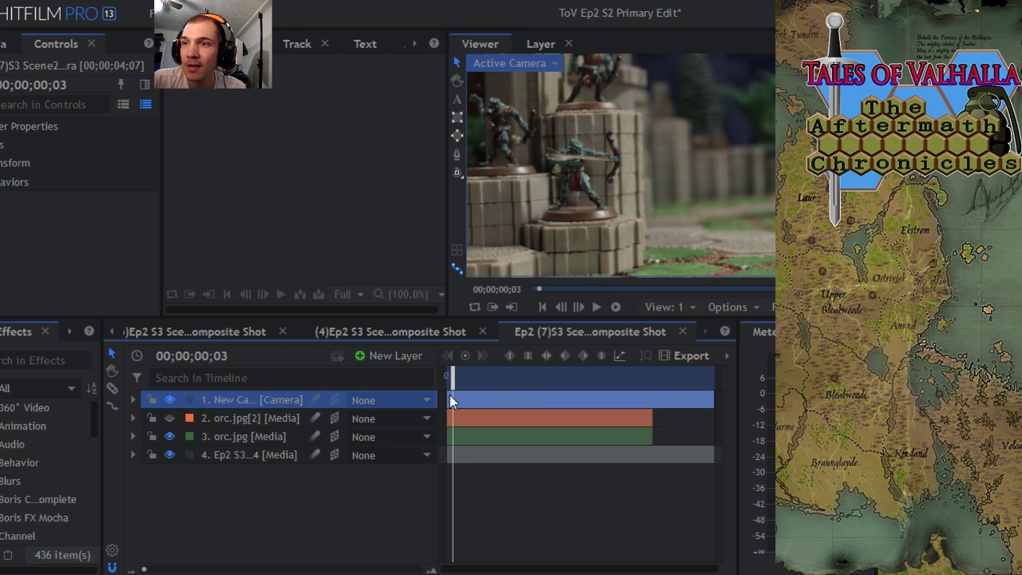
pyautogui.click(616, 309)
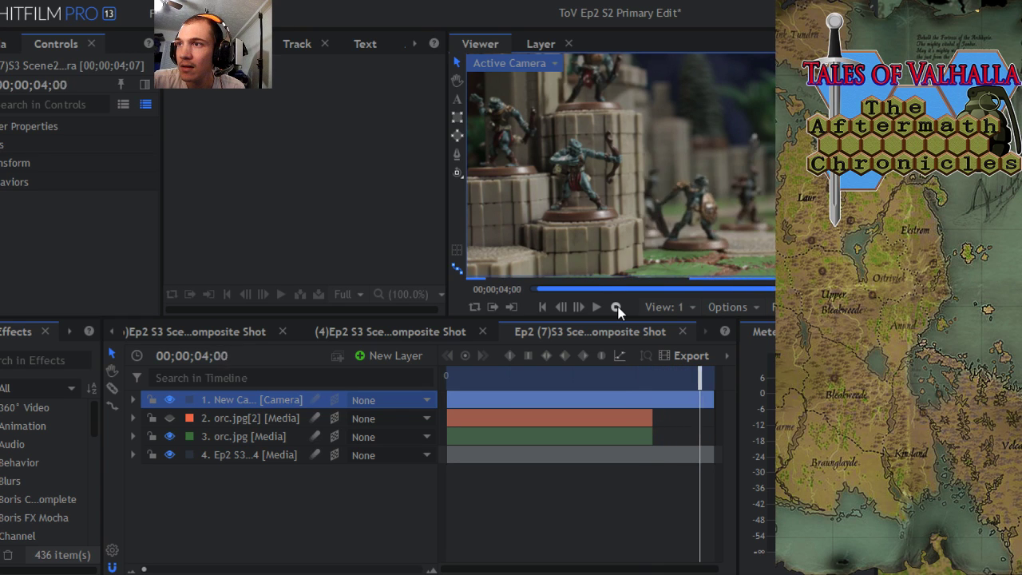
# Step: Shift both Position keyframes of the orc.jpg arrow earlier together, with the first at about 00;00;00;12
pyautogui.moveTo(715, 372); pyautogui.dragTo(472, 367)
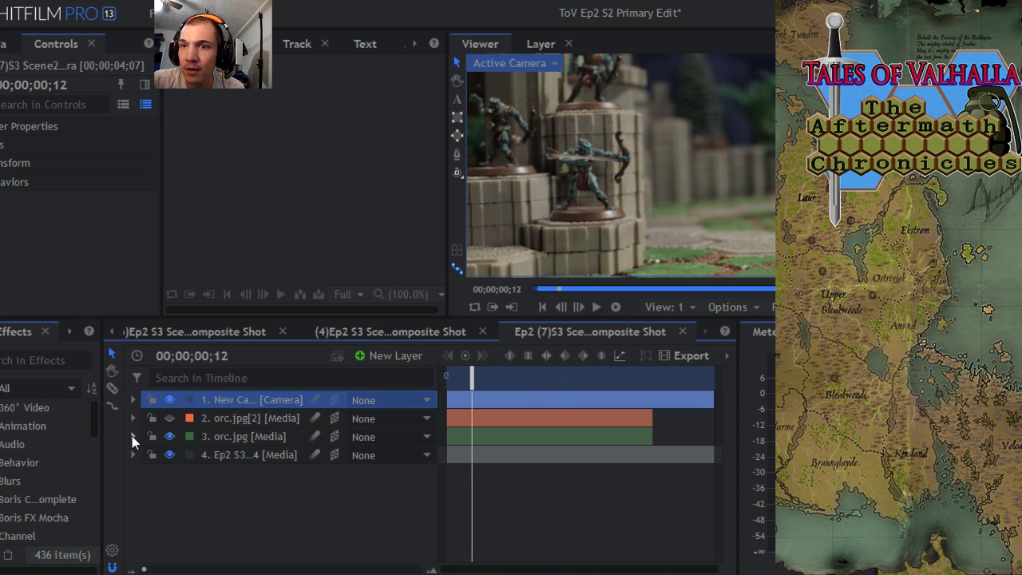
pyautogui.click(132, 436)
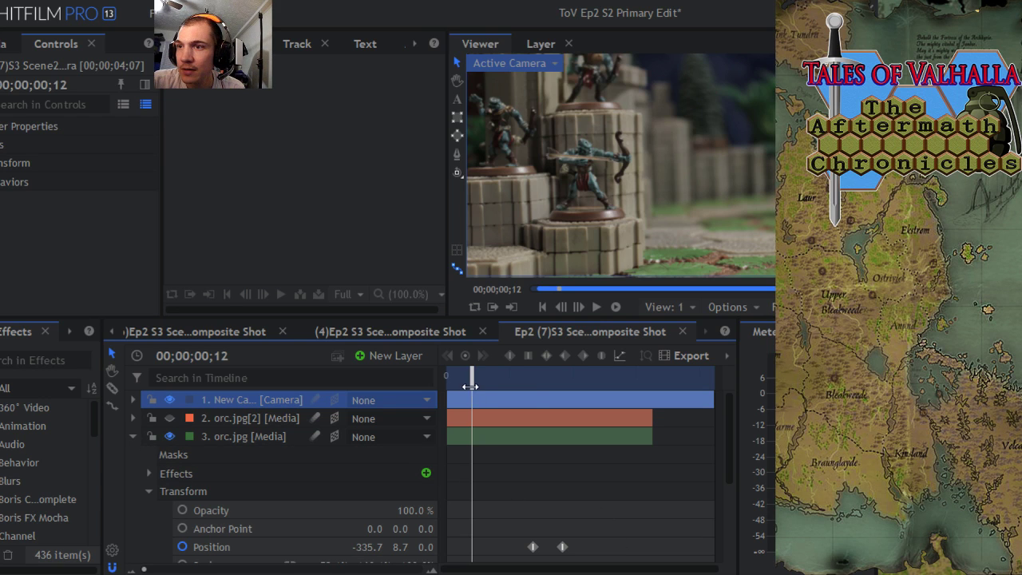
pyautogui.moveTo(470, 386); pyautogui.dragTo(476, 388)
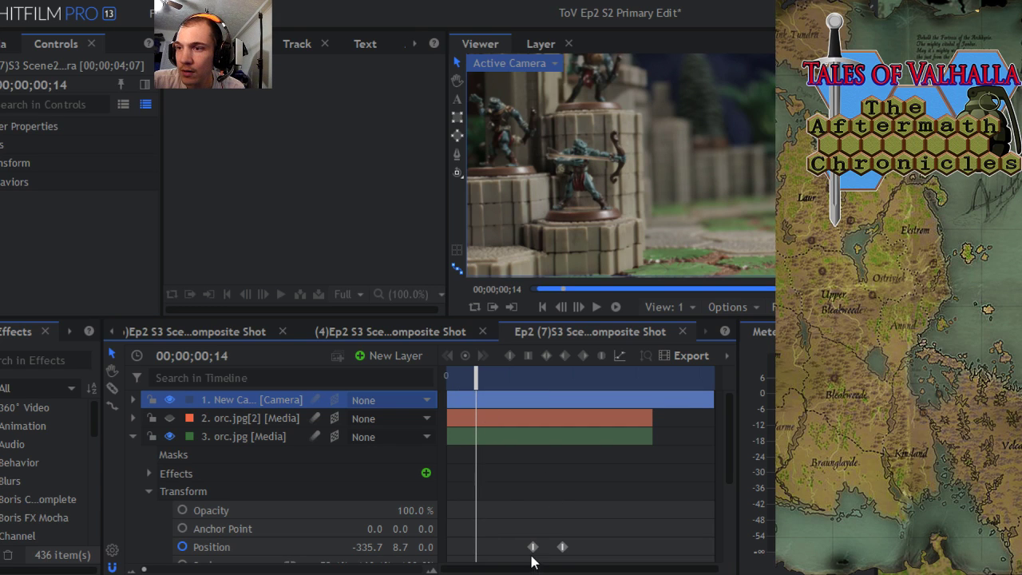
pyautogui.click(531, 547)
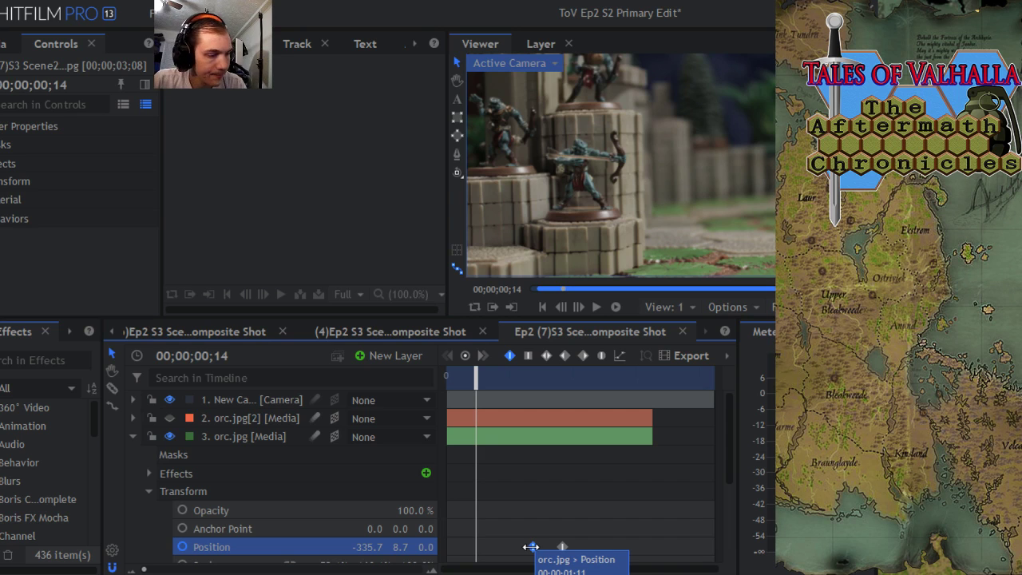
pyautogui.click(562, 547)
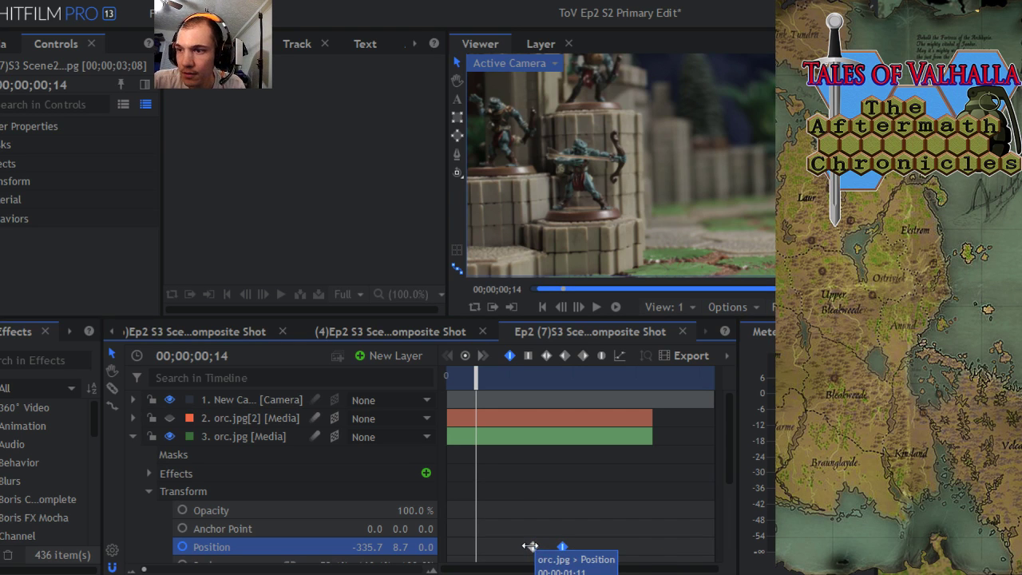
pyautogui.click(530, 546)
pyautogui.moveTo(524, 553); pyautogui.dragTo(476, 488)
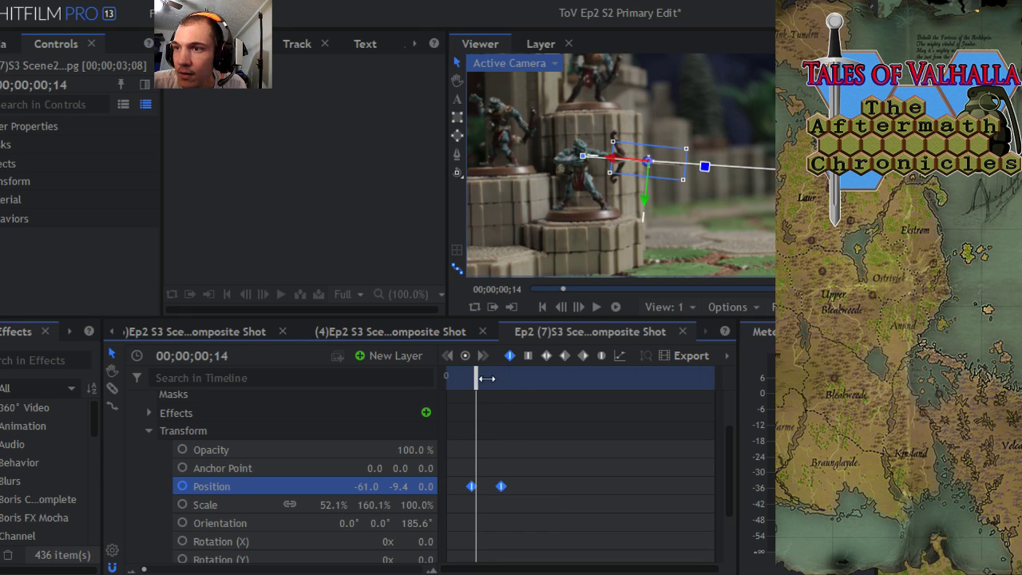
# Step: Preview the retimed arrow shot from the start with the camera layer selected, and return the playhead to 00;00;00;00
pyautogui.moveTo(484, 379); pyautogui.dragTo(410, 400)
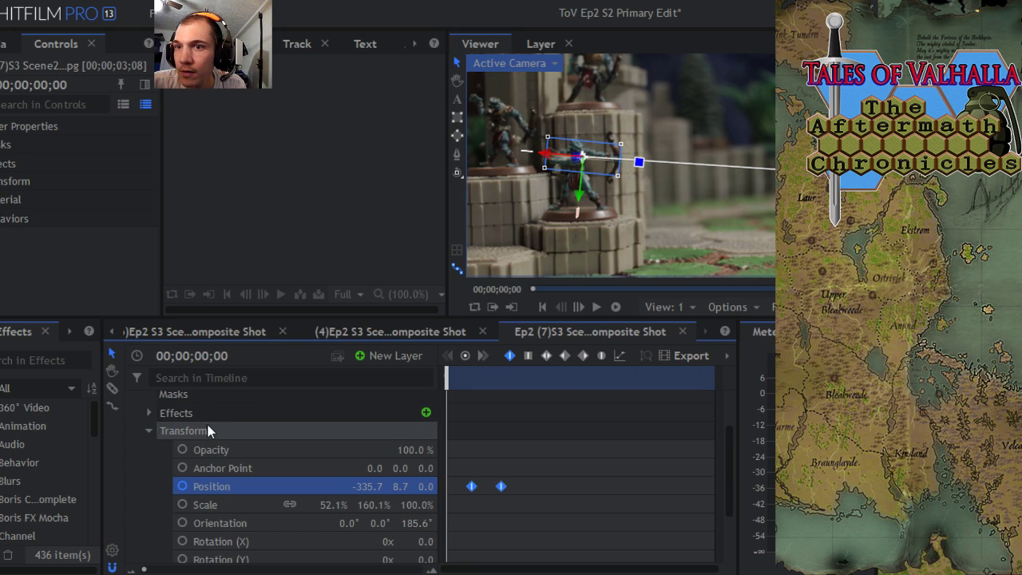
pyautogui.scroll(2, 726, 470)
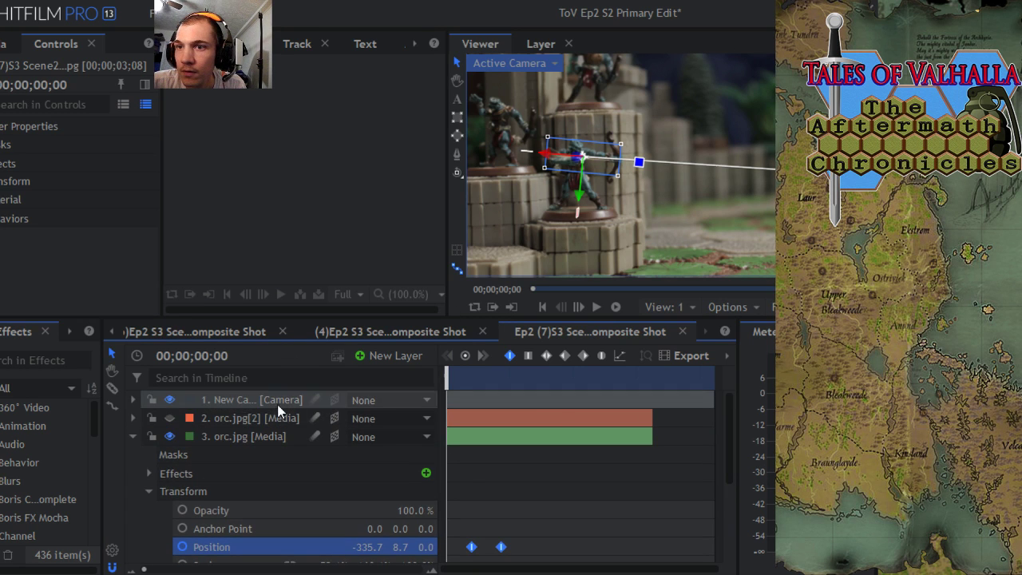
pyautogui.click(236, 403)
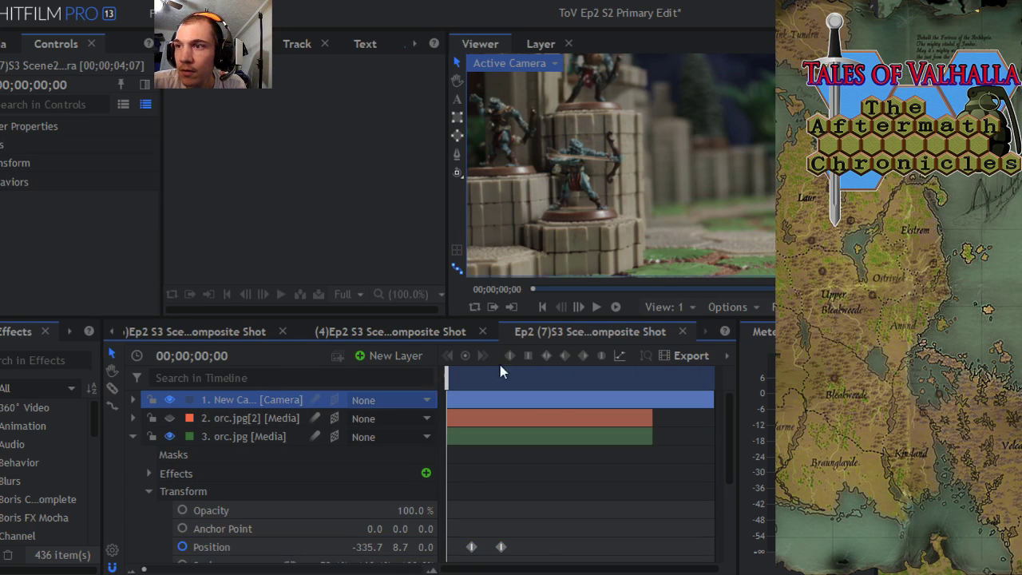
pyautogui.click(616, 308)
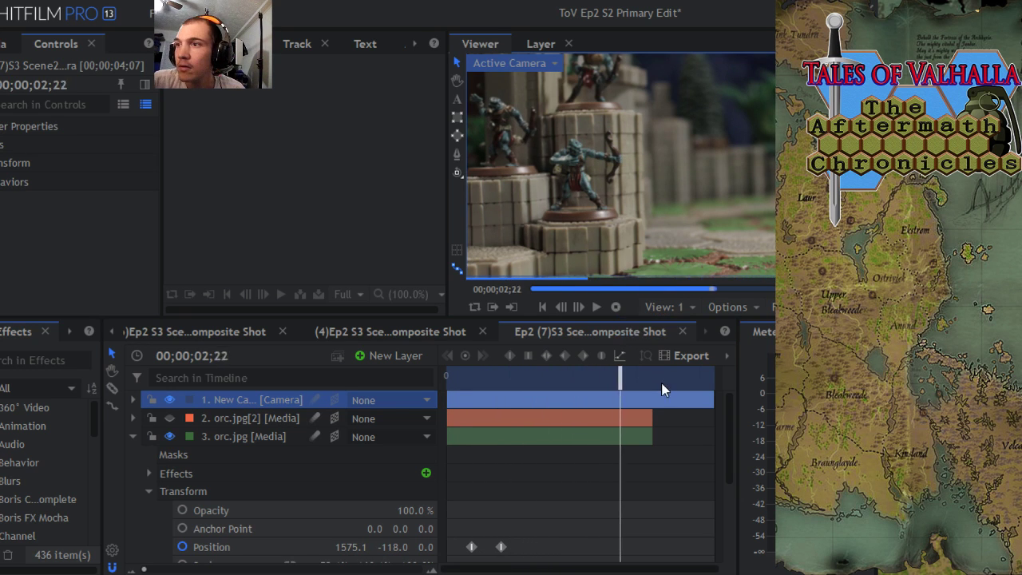
pyautogui.click(598, 310)
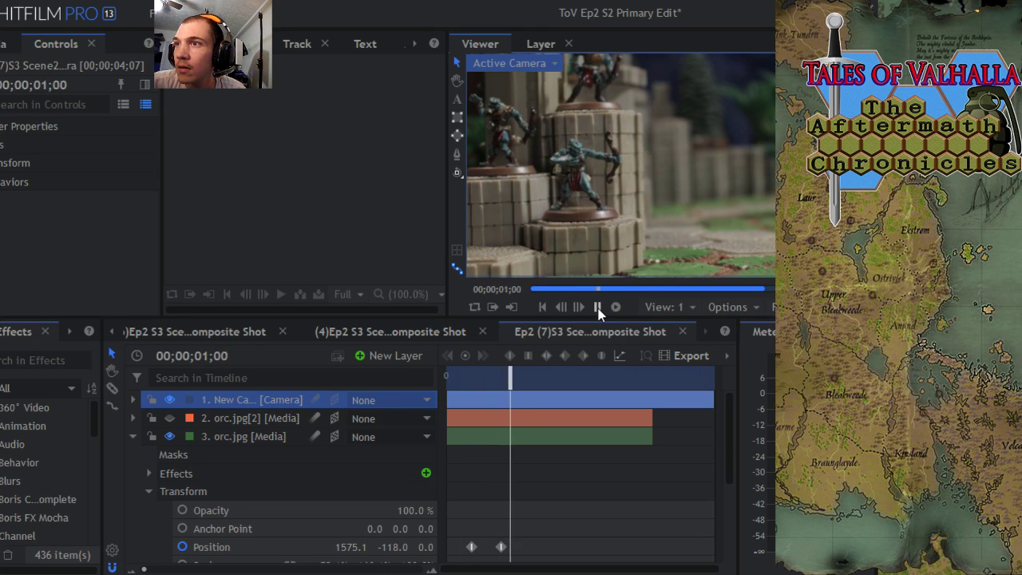
pyautogui.moveTo(526, 376); pyautogui.dragTo(444, 393)
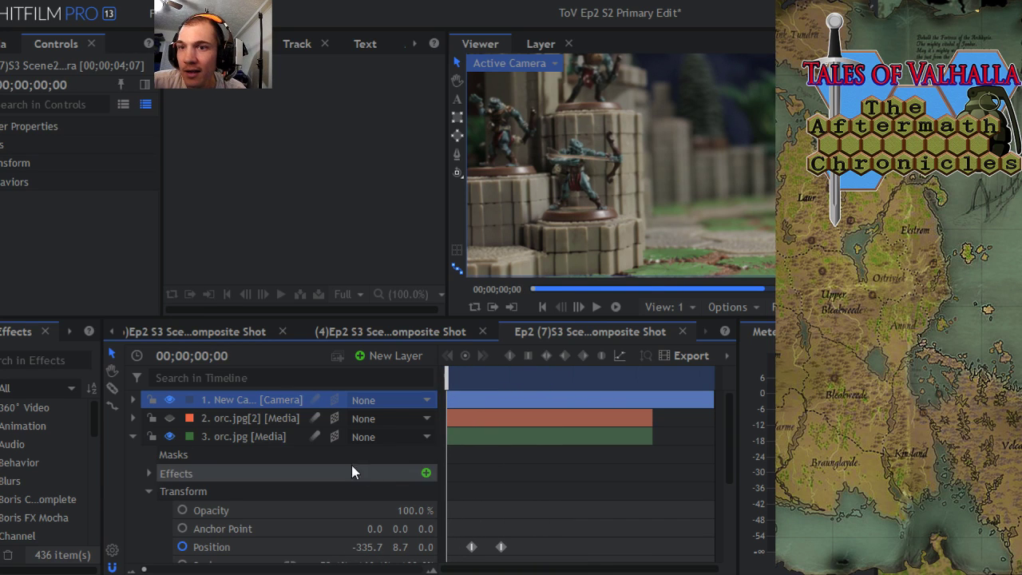
# Step: Duplicate the orc.jpg layer, collapse the original's properties, and expand the copy's Transform properties at 00;00;00;10
pyautogui.rightClick(228, 444)
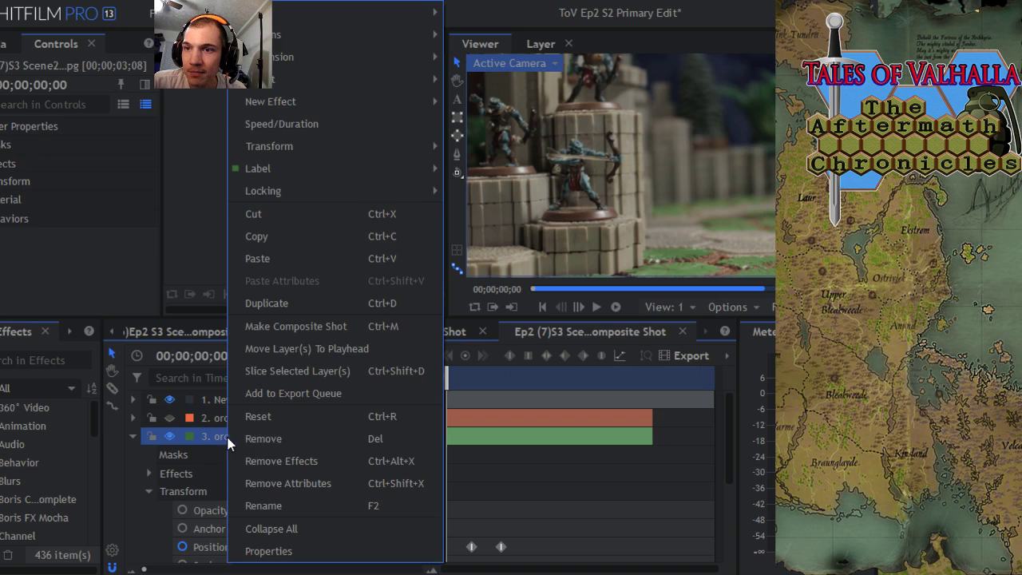
pyautogui.click(265, 297)
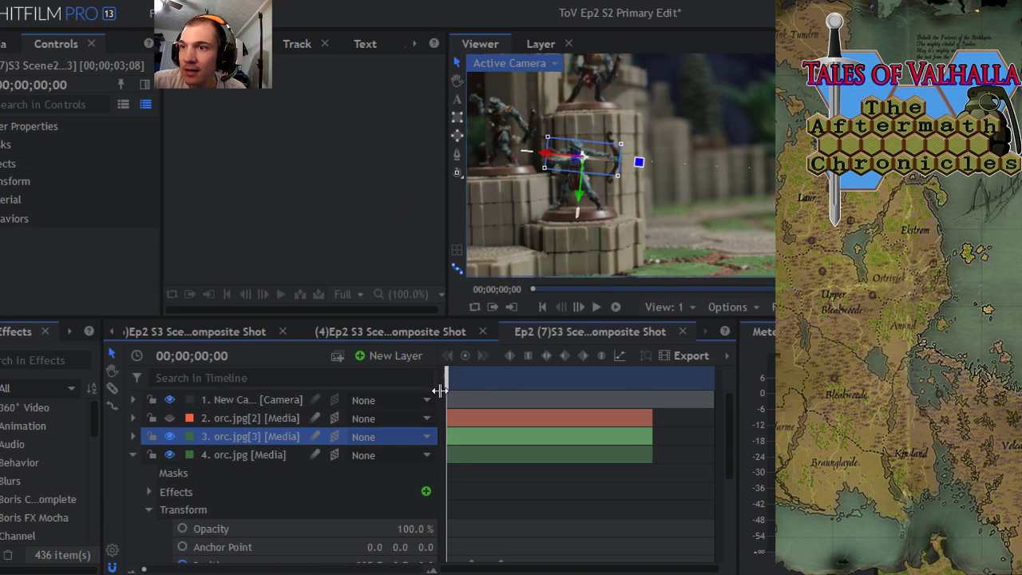
pyautogui.moveTo(444, 380); pyautogui.dragTo(467, 388)
pyautogui.scroll(3, 591, 188)
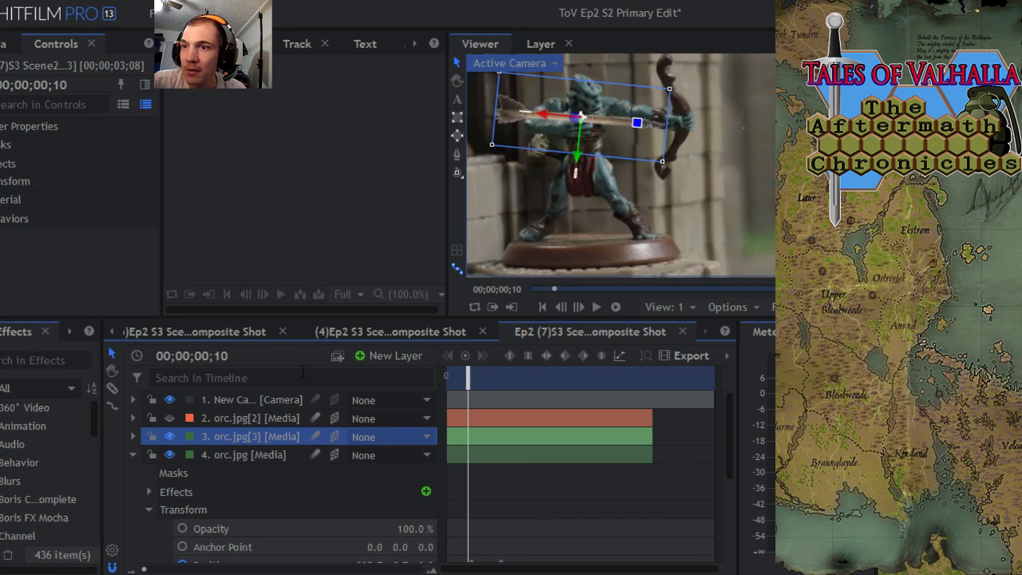
pyautogui.click(133, 454)
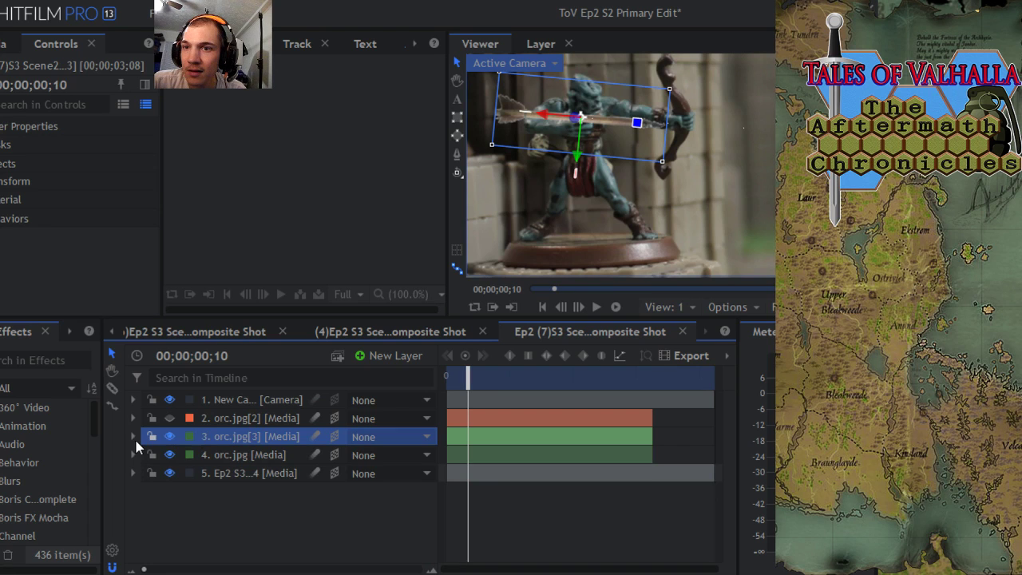
pyautogui.click(133, 437)
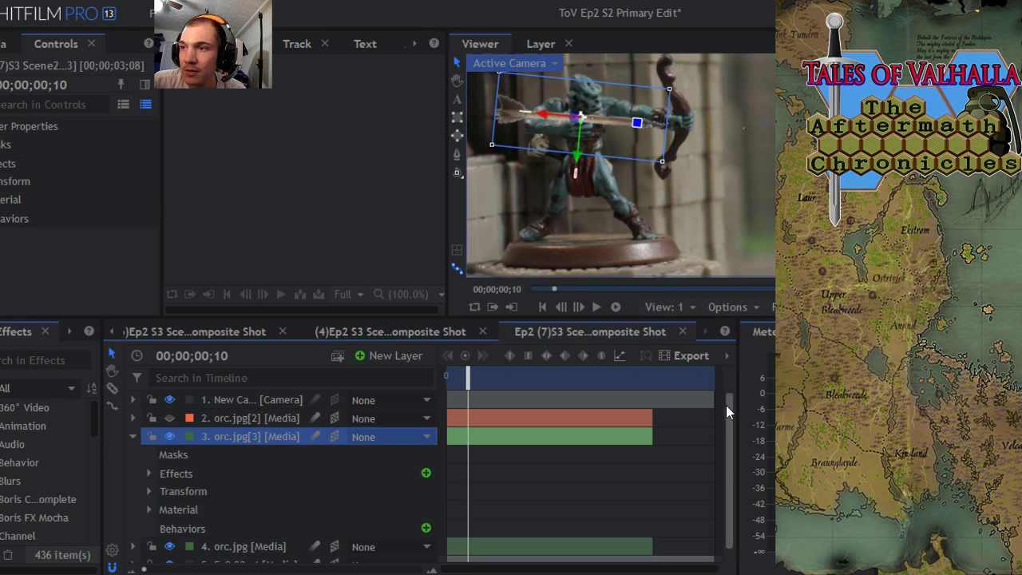
pyautogui.moveTo(727, 421); pyautogui.dragTo(729, 433)
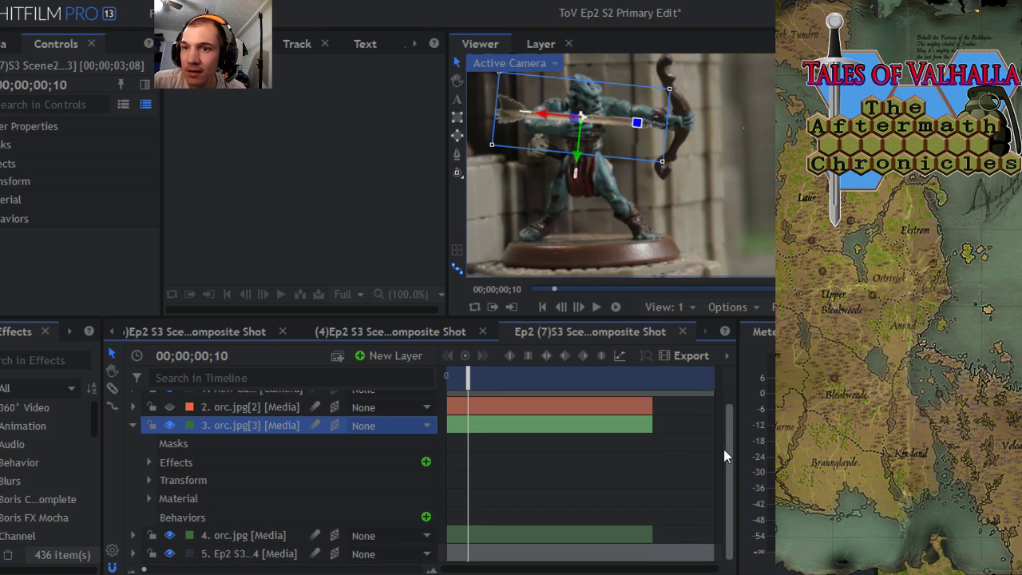
pyautogui.click(149, 480)
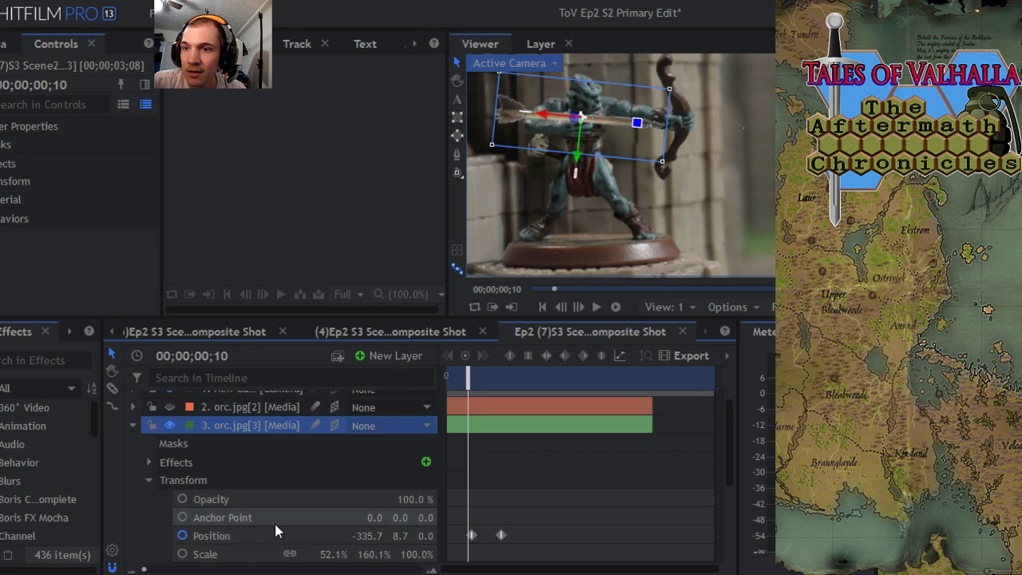
pyautogui.moveTo(726, 439); pyautogui.dragTo(685, 461)
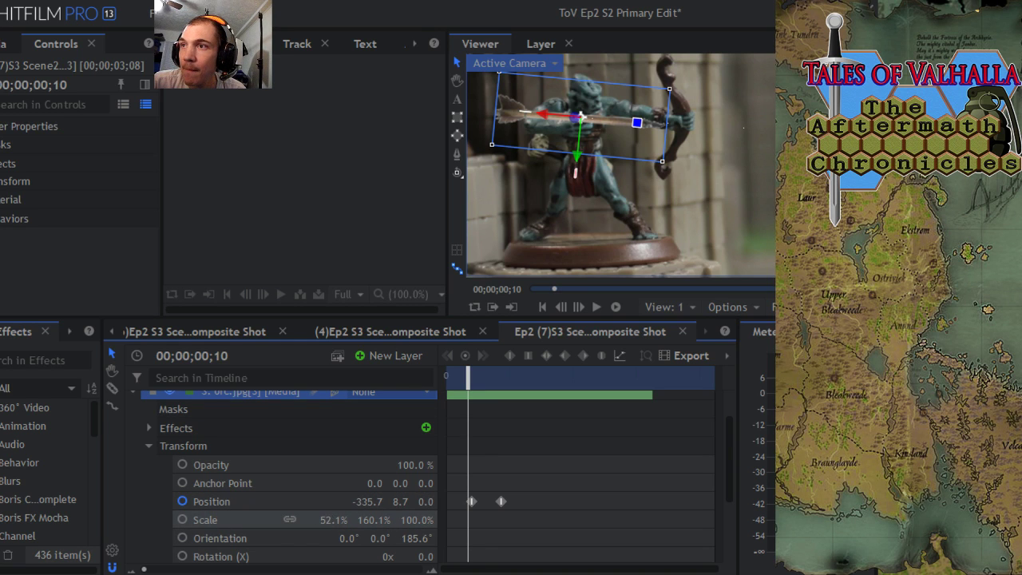
# Step: Try enlarging the duplicated arrow to about 67.1% by 206.2%, and undo the scale change
pyautogui.moveTo(334, 520); pyautogui.dragTo(356, 520)
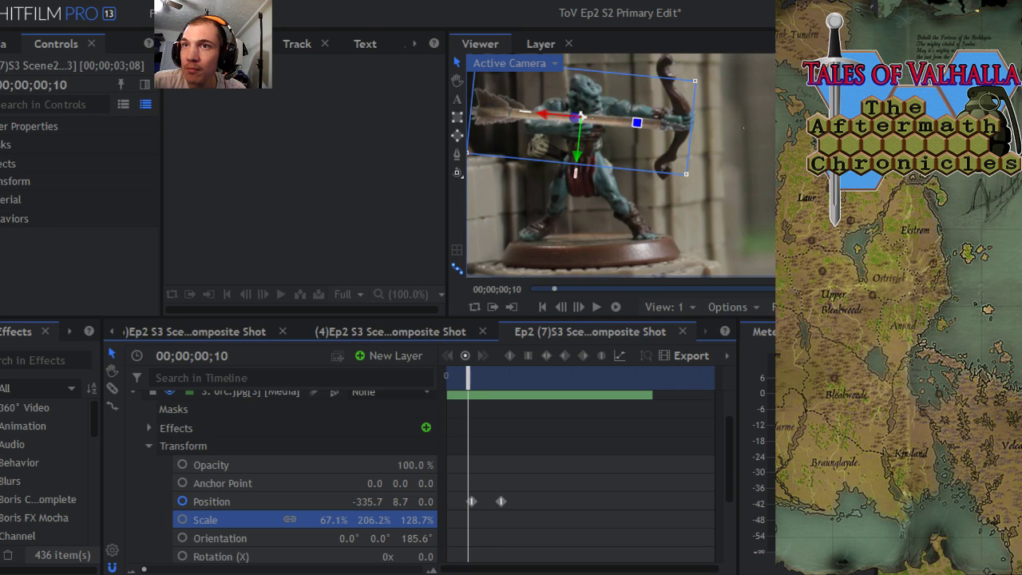
pyautogui.click(179, 13)
pyautogui.click(288, 38)
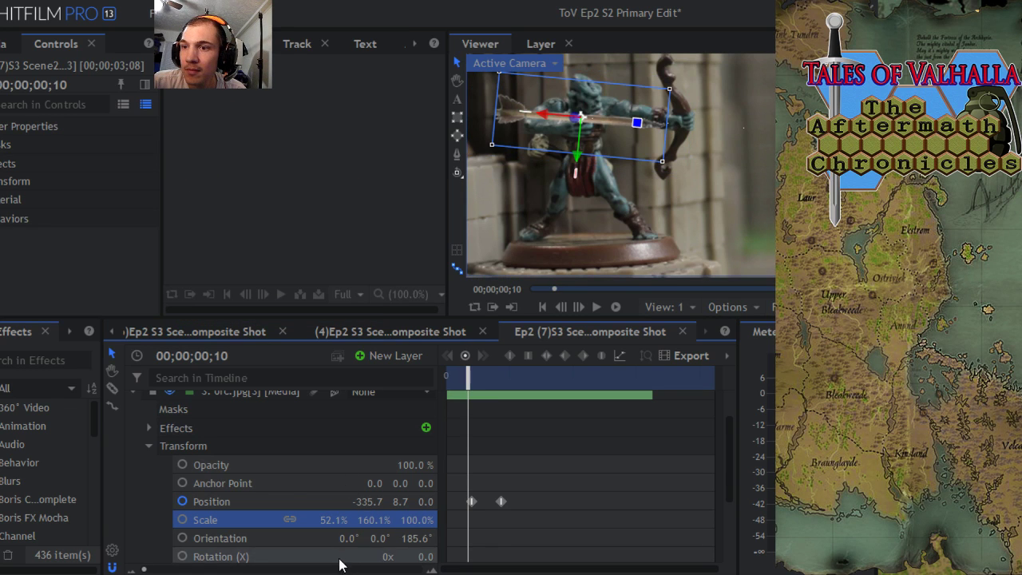
# Step: Try tilting the duplicated arrow to an X orientation of about 78.0°, and undo the orientation change
pyautogui.moveTo(349, 539); pyautogui.dragTo(391, 538)
pyautogui.moveTo(345, 538); pyautogui.dragTo(341, 537)
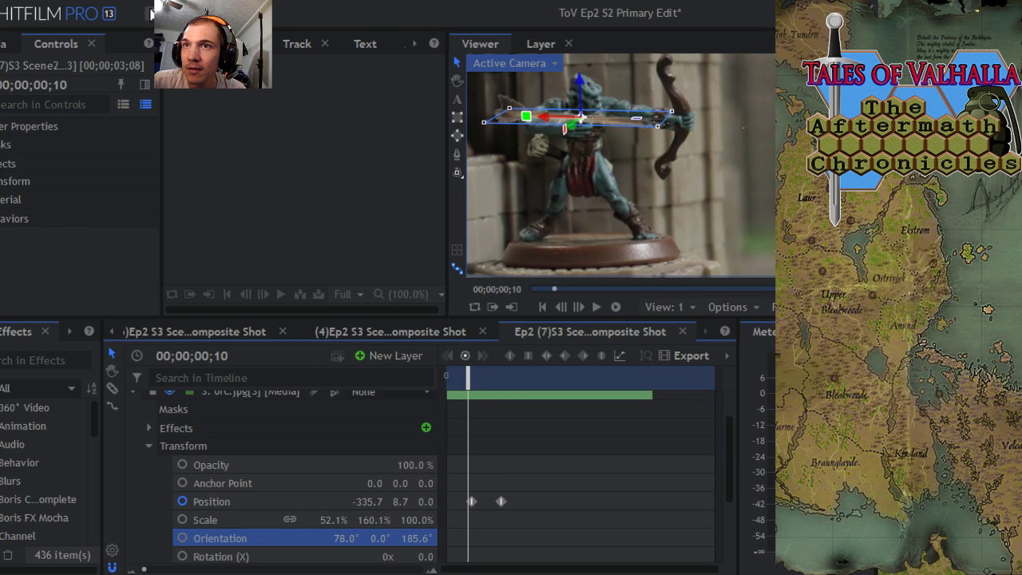
pyautogui.click(182, 13)
pyautogui.click(224, 37)
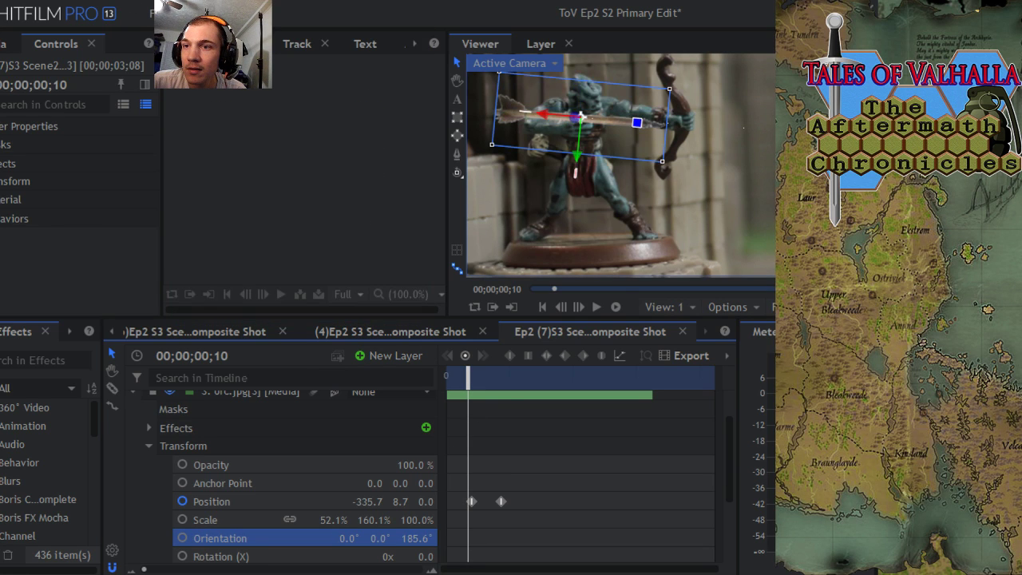
pyautogui.click(182, 14)
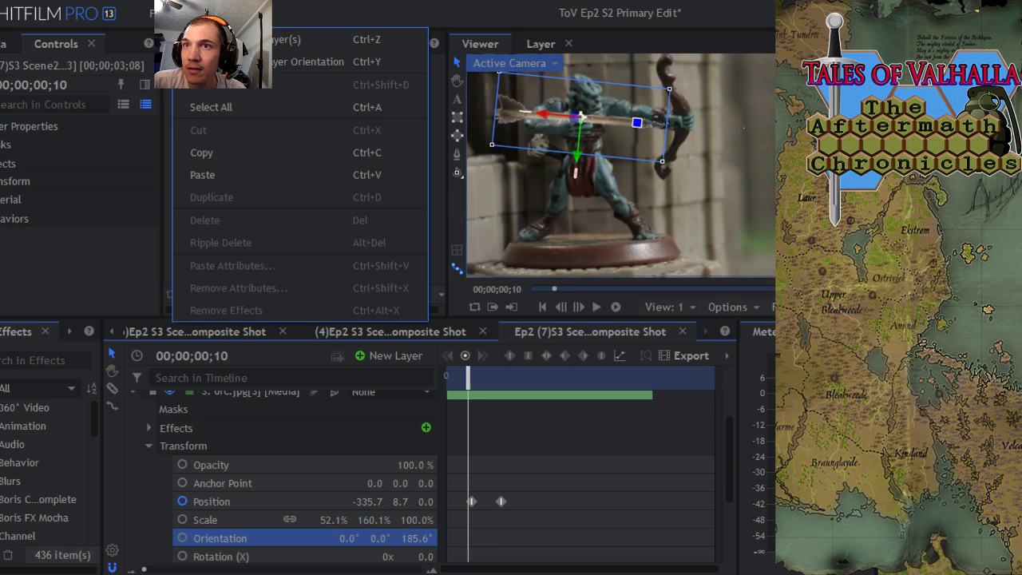
pyautogui.press('Escape')
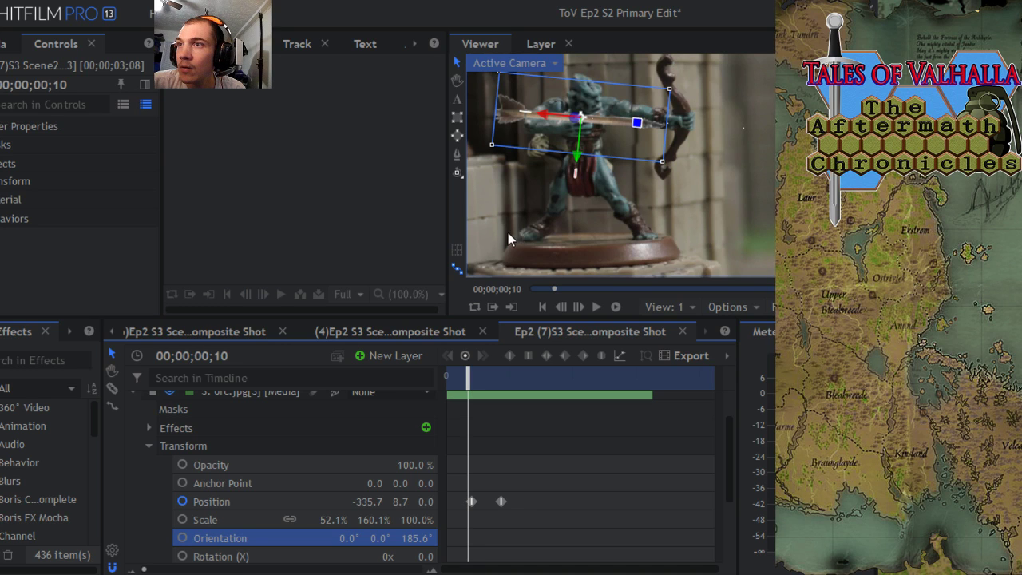
# Step: At 00;00;00;08, try an X orientation of about 62.0° on the duplicated arrow and return it to 0.0°
pyautogui.click(457, 81)
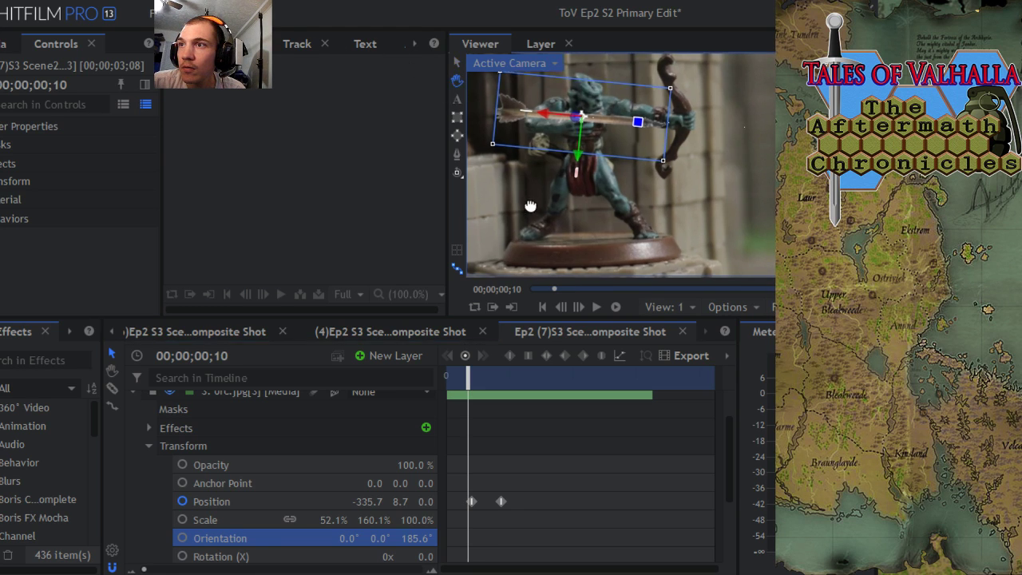
pyautogui.moveTo(529, 214); pyautogui.dragTo(551, 234)
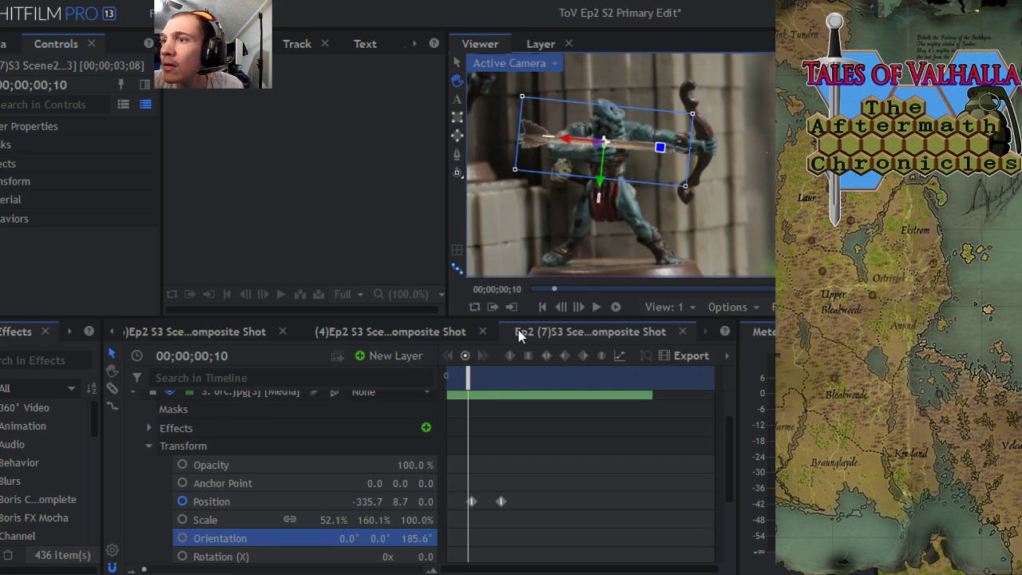
pyautogui.moveTo(463, 382)
pyautogui.mouseDown()
pyautogui.moveTo(473, 384)
pyautogui.moveTo(459, 385)
pyautogui.mouseUp()
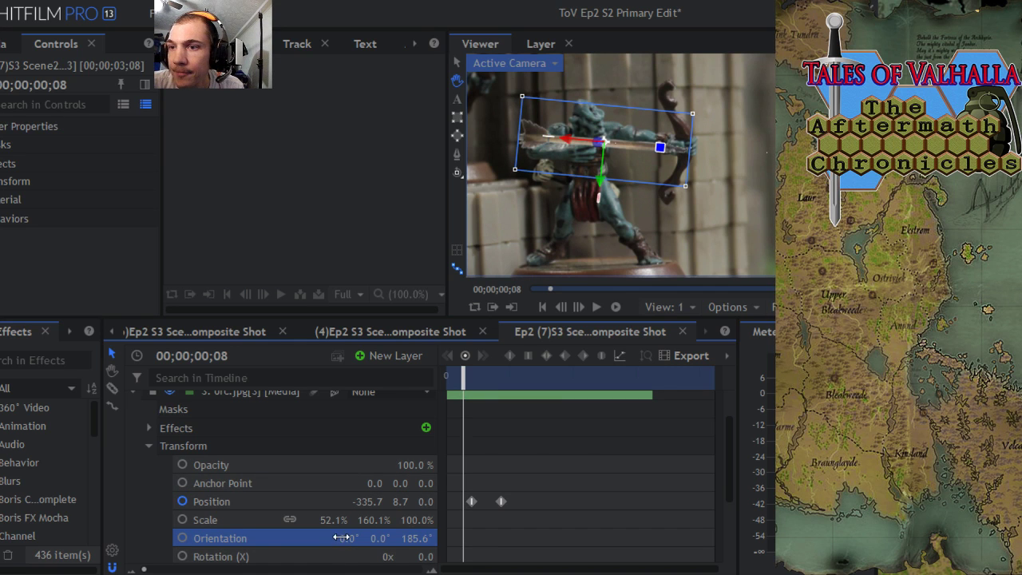
pyautogui.moveTo(349, 538); pyautogui.dragTo(398, 538)
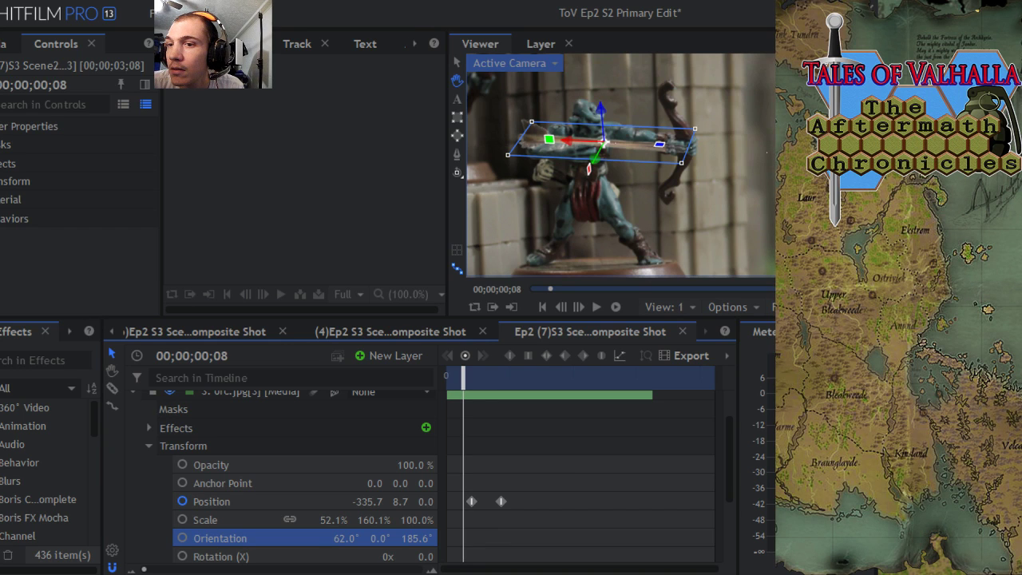
pyautogui.moveTo(398, 538); pyautogui.dragTo(142, 538)
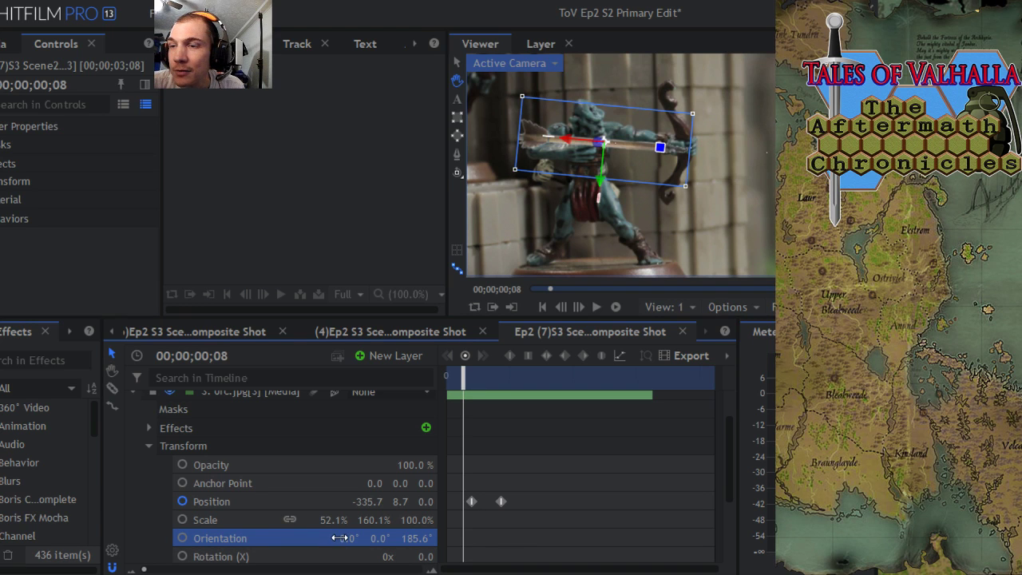
pyautogui.moveTo(341, 538); pyautogui.dragTo(340, 538)
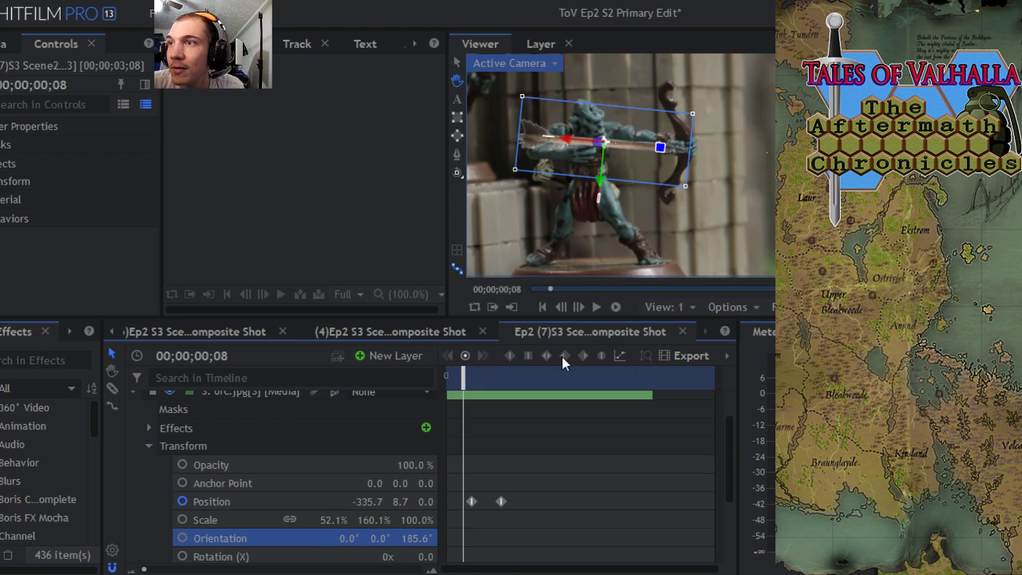
# Step: Rotate the duplicated arrow freehand to an orientation of about 68.9°, 354.7°, 182.0°, and collapse its layer properties
pyautogui.click(457, 62)
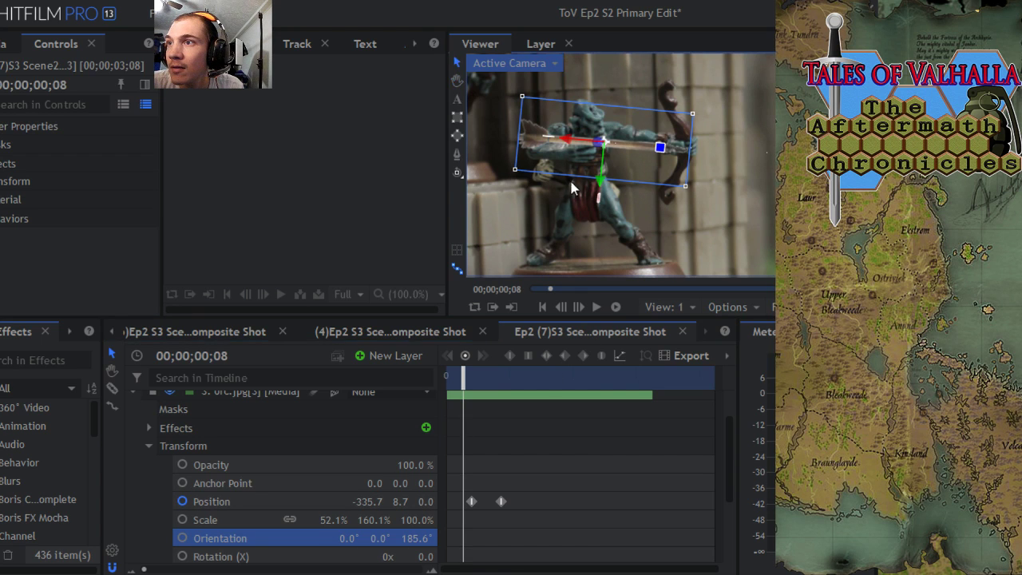
pyautogui.moveTo(600, 208); pyautogui.dragTo(596, 159)
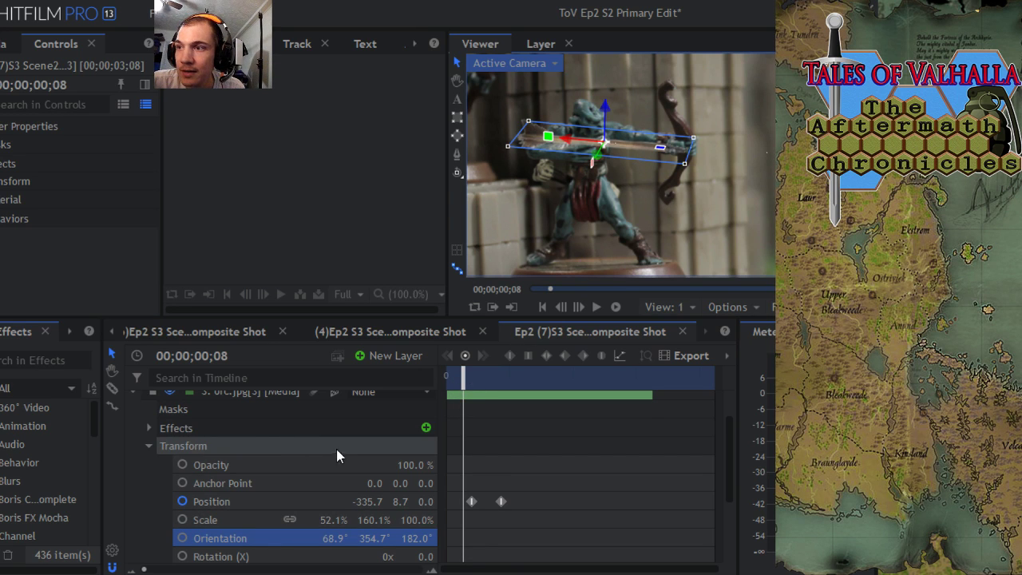
pyautogui.scroll(2, 337, 449)
pyautogui.click(133, 437)
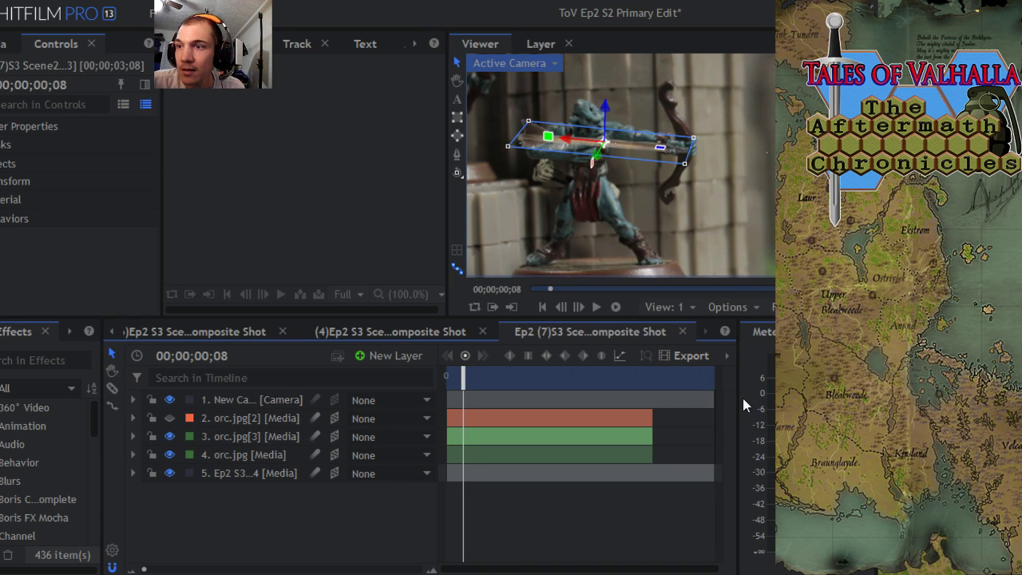
# Step: Select the camera layer and preview the arrow shot in the full frame from 00;00;00;00
pyautogui.click(278, 403)
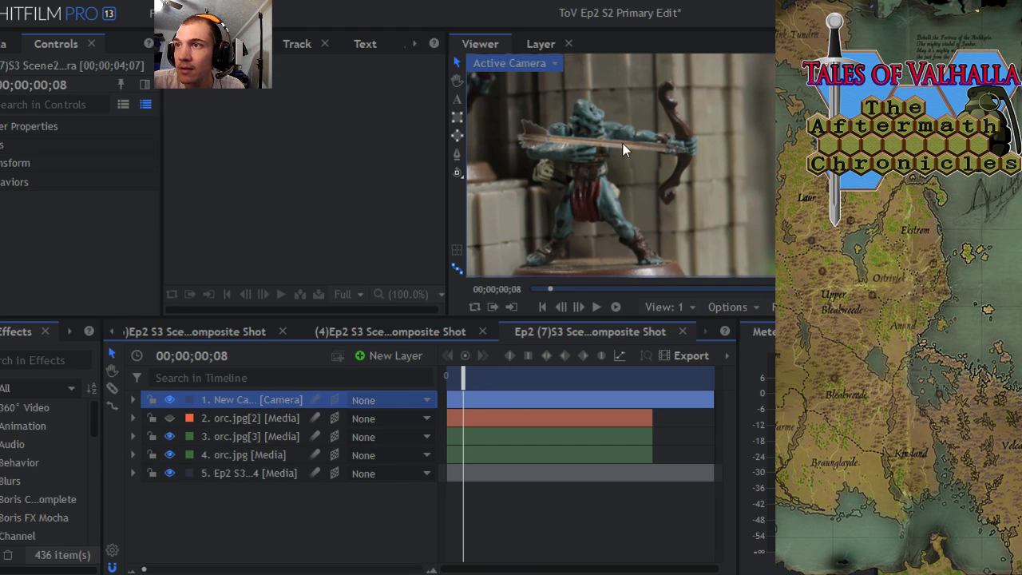
pyautogui.moveTo(624, 155); pyautogui.dragTo(621, 164)
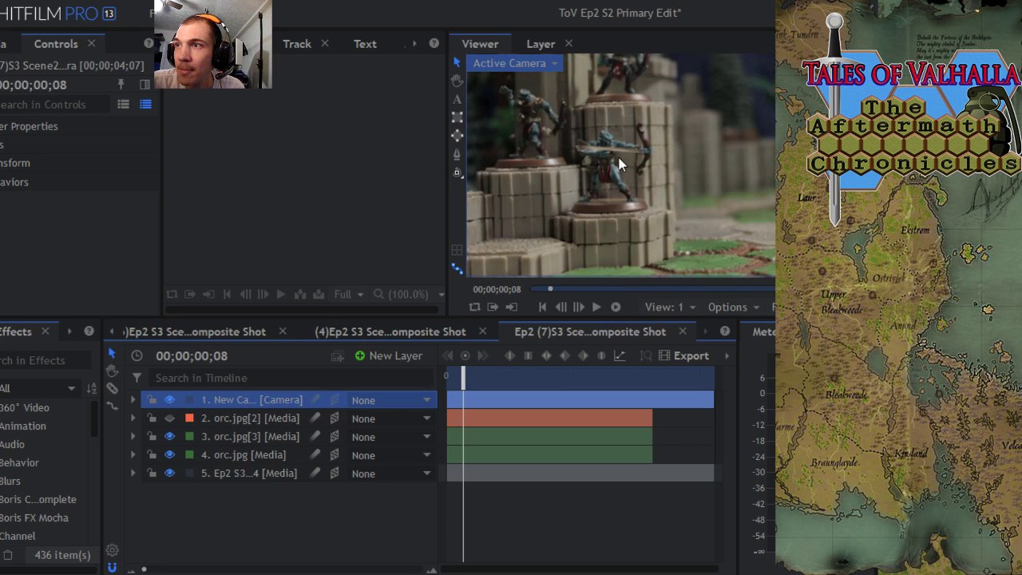
pyautogui.moveTo(462, 374); pyautogui.dragTo(446, 374)
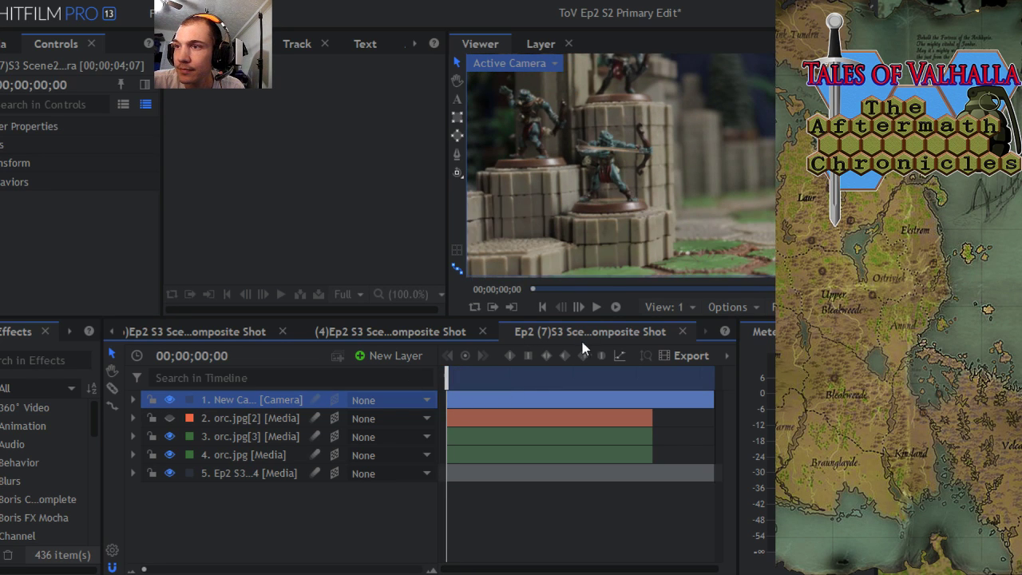
pyautogui.click(617, 307)
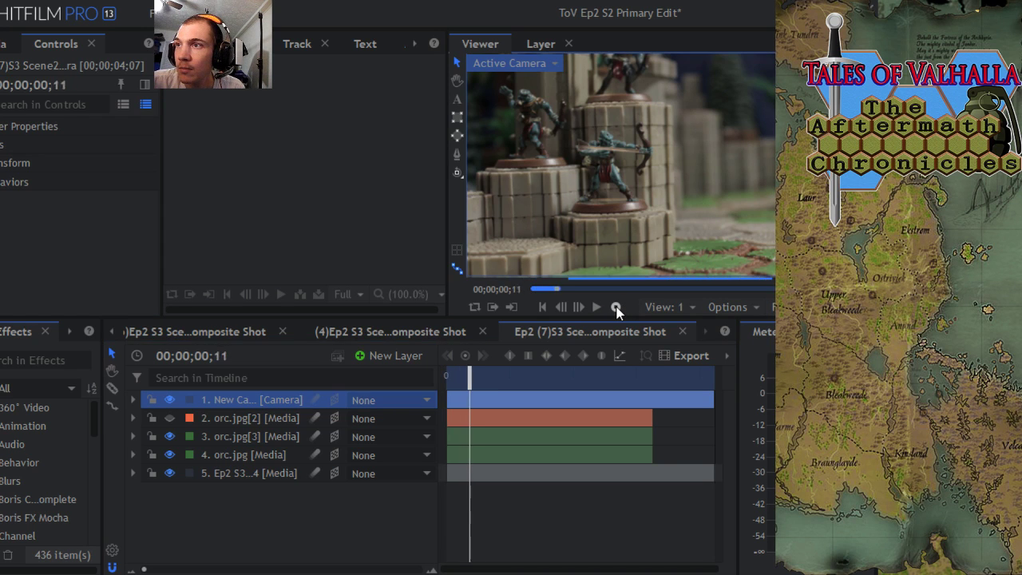
pyautogui.click(616, 307)
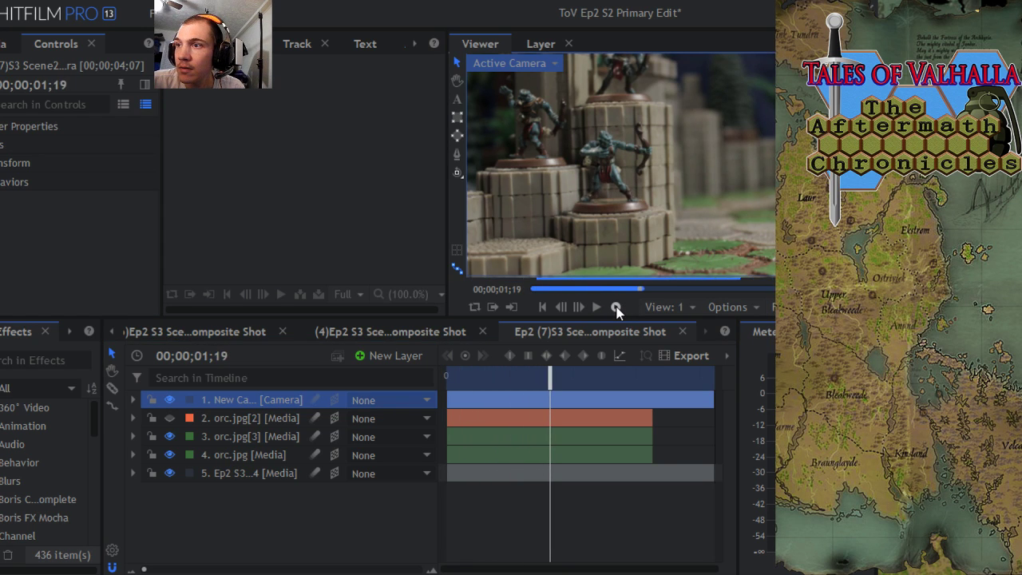
# Step: Save the project, replay the shot from the beginning, and return to 00;00;00;00
pyautogui.click(157, 12)
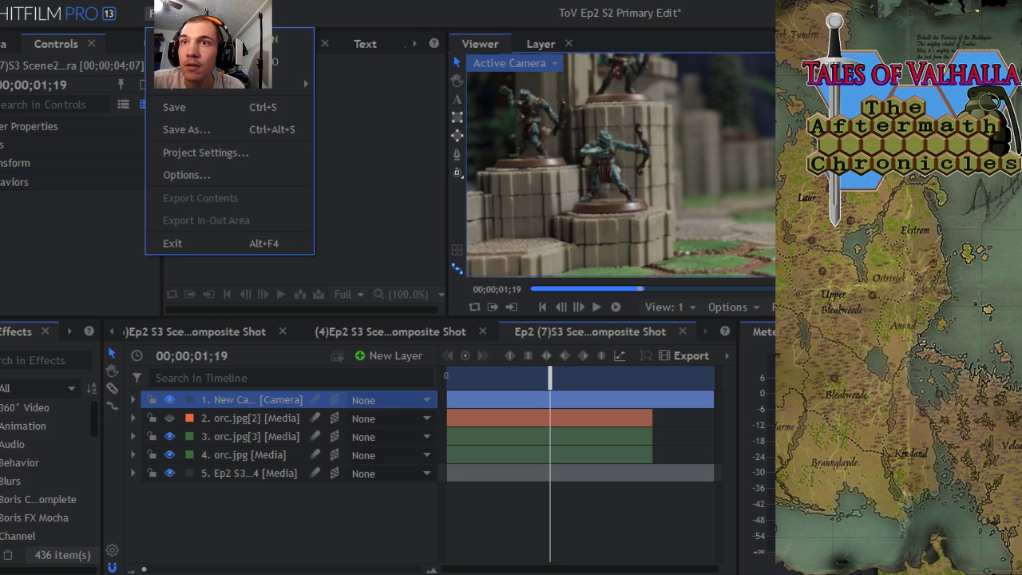
pyautogui.click(178, 105)
pyautogui.moveTo(543, 386); pyautogui.dragTo(380, 395)
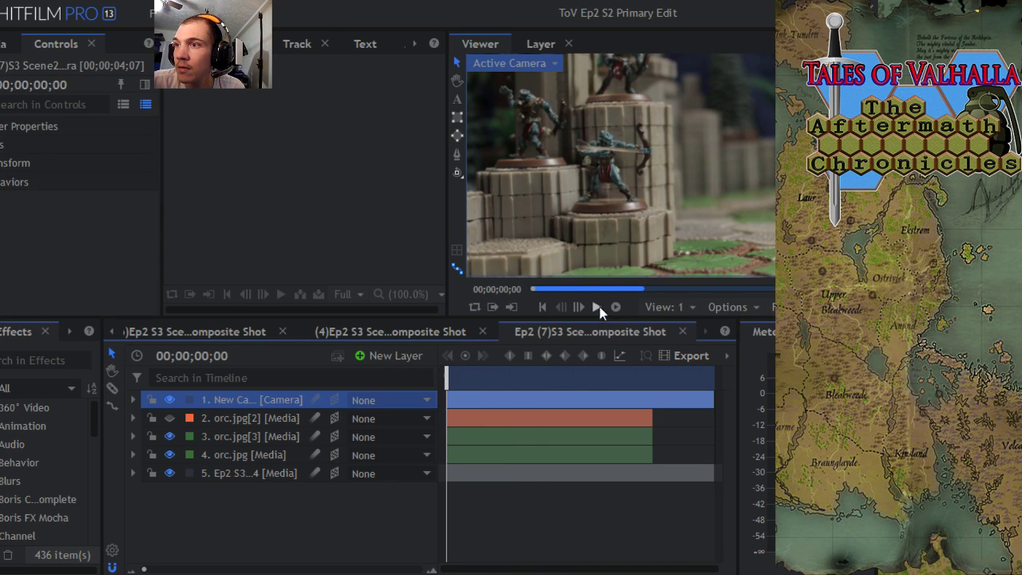
pyautogui.click(596, 308)
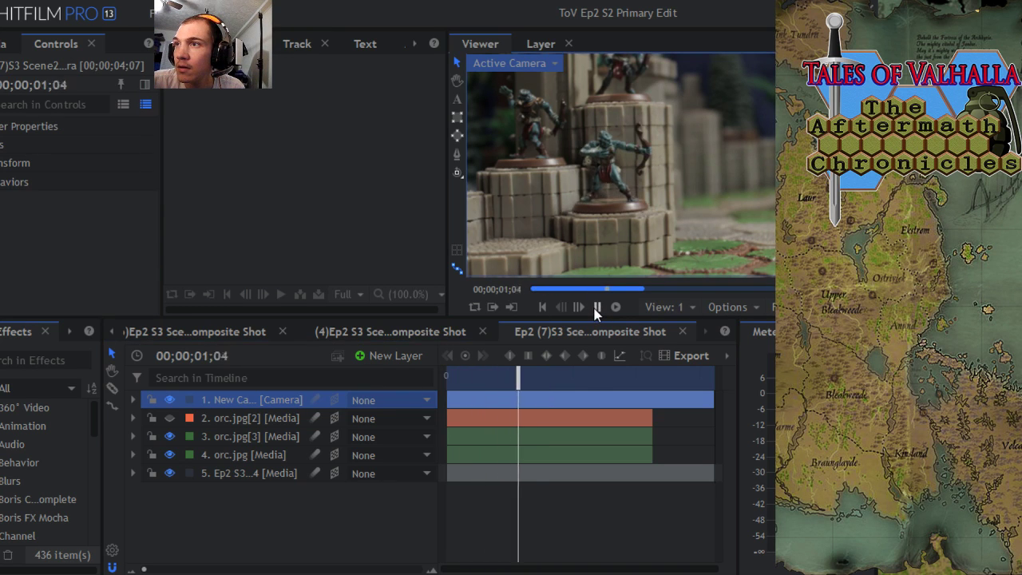
pyautogui.moveTo(535, 366); pyautogui.dragTo(444, 377)
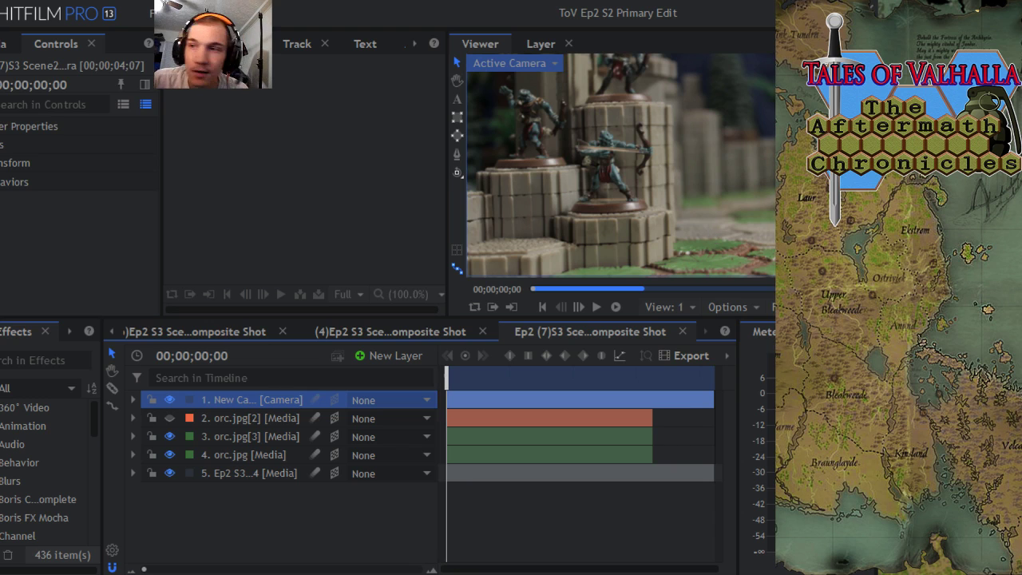
# Step: Start a freehand mask on the background footage layer, placing two points at the front archer's bow hand
pyautogui.click(134, 472)
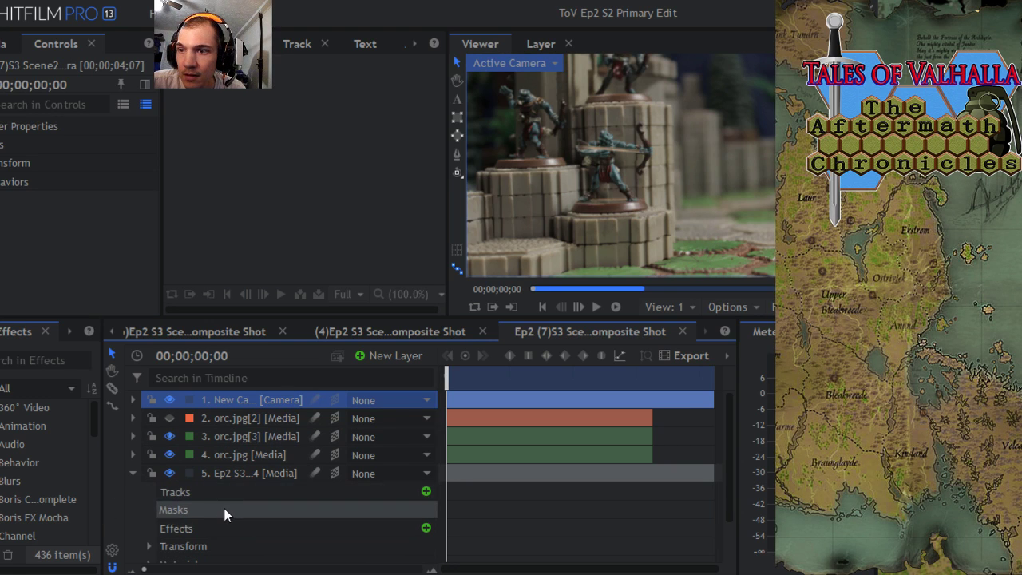
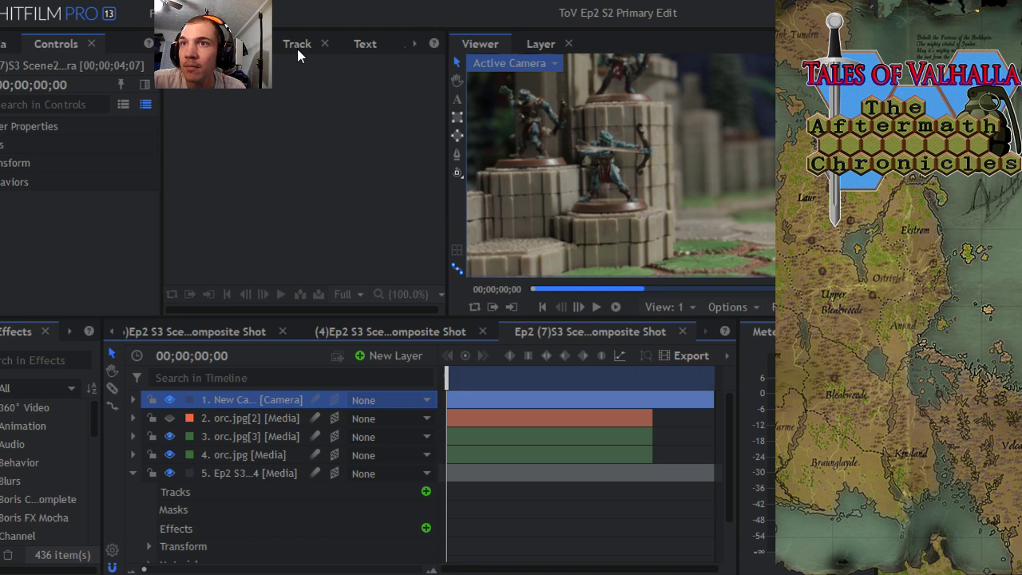
pyautogui.click(414, 42)
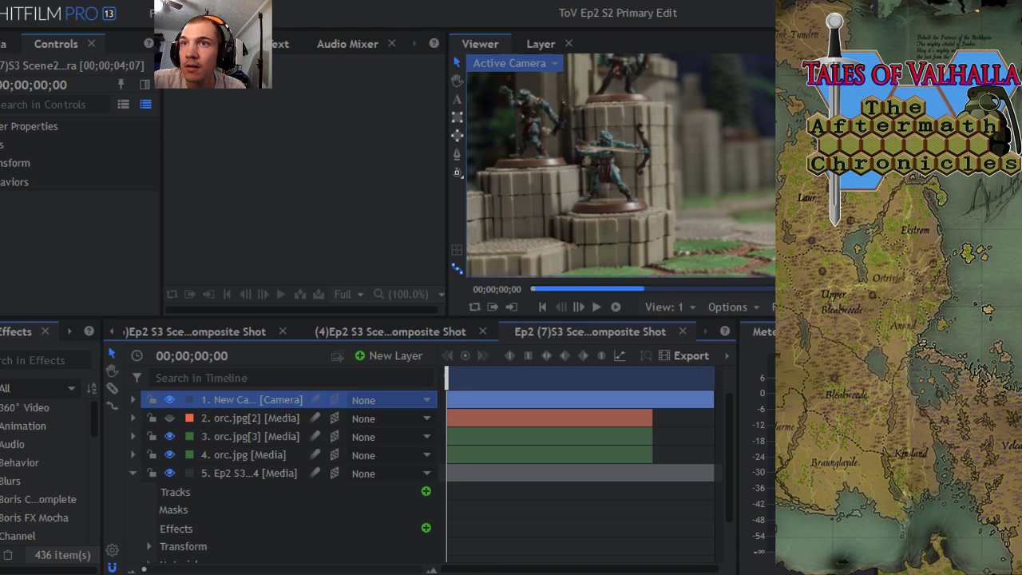
pyautogui.click(207, 511)
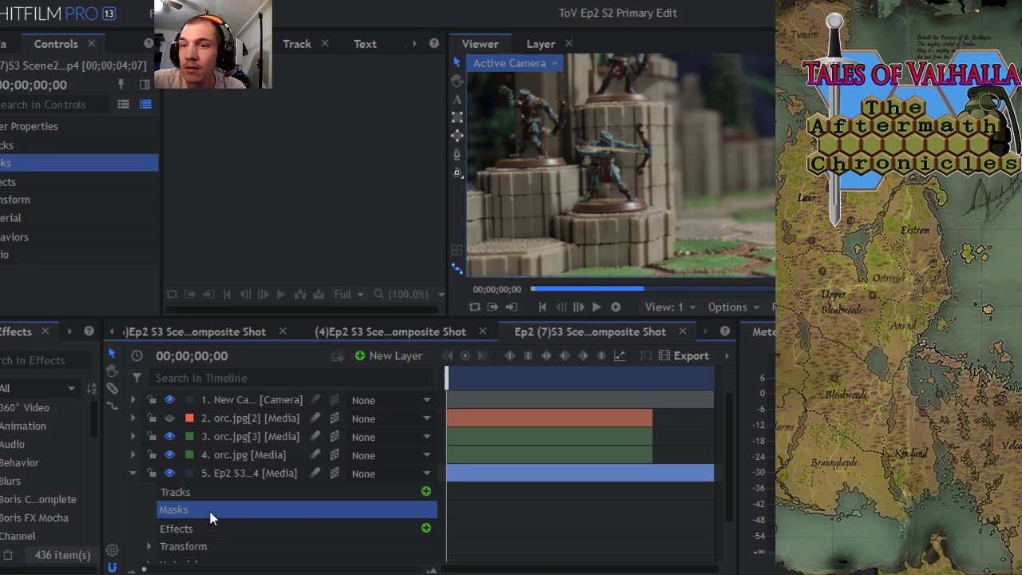
pyautogui.rightClick(212, 517)
pyautogui.click(194, 514)
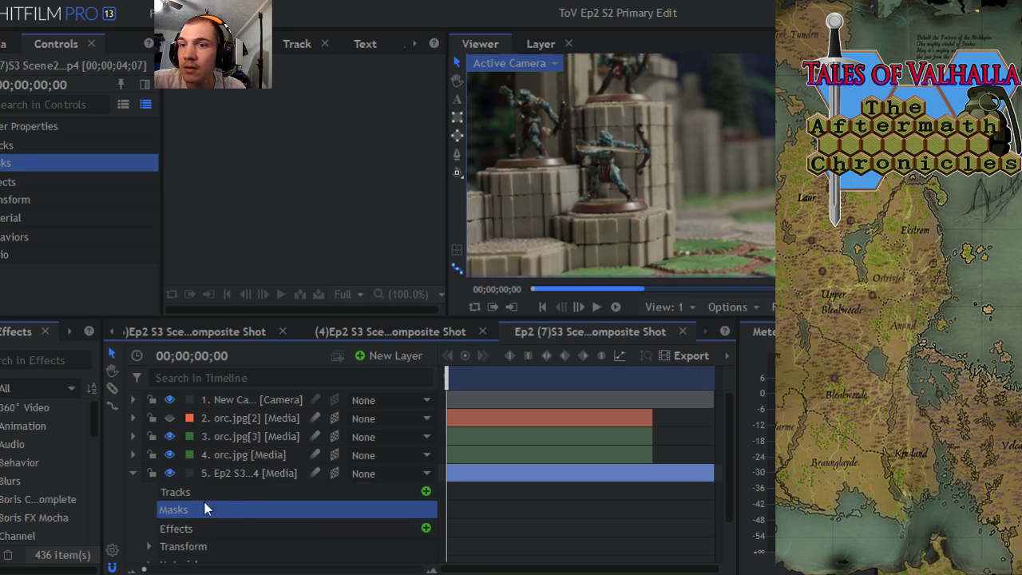
pyautogui.click(457, 156)
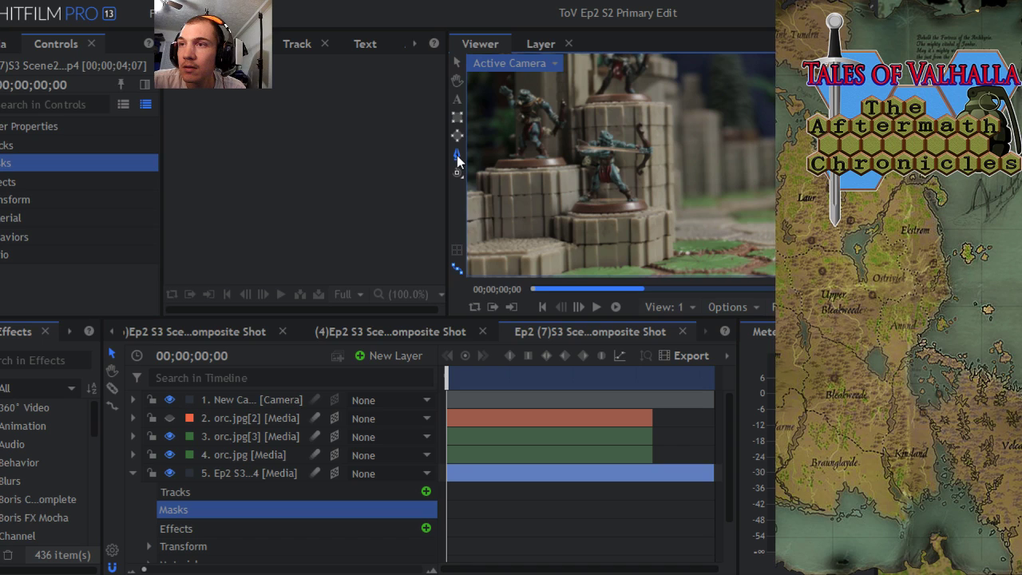
pyautogui.click(654, 149)
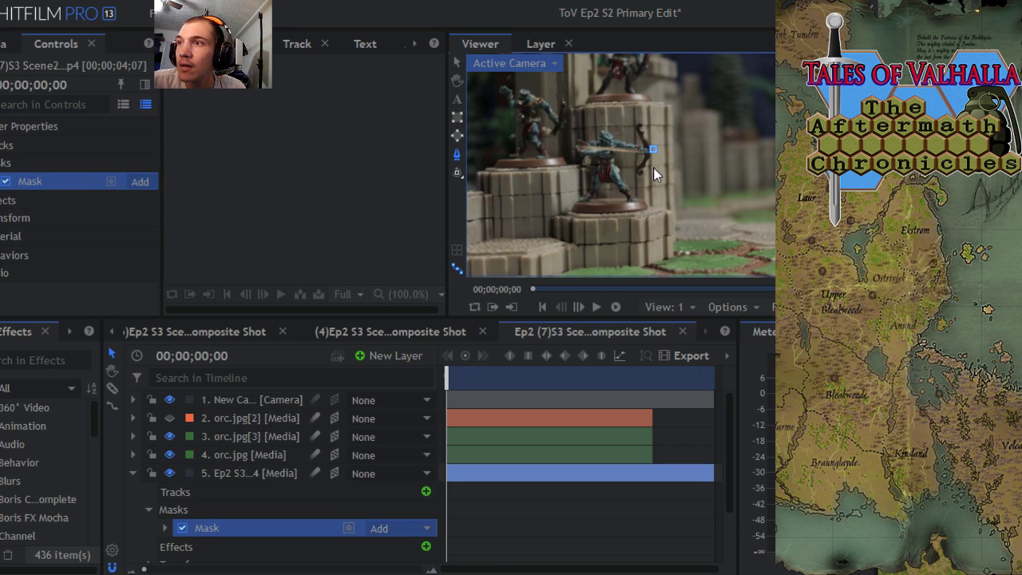
pyautogui.click(652, 159)
# Step: Add a third mask point on the bow's lower limb and move the second point up along the bow's outer edge
pyautogui.scroll(2, 646, 163)
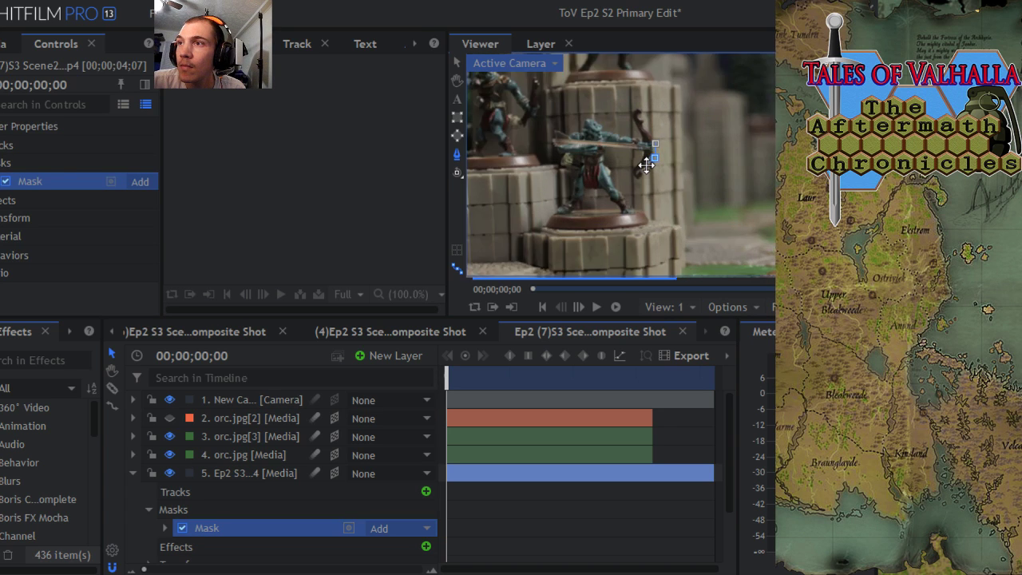
pyautogui.scroll(1, 654, 169)
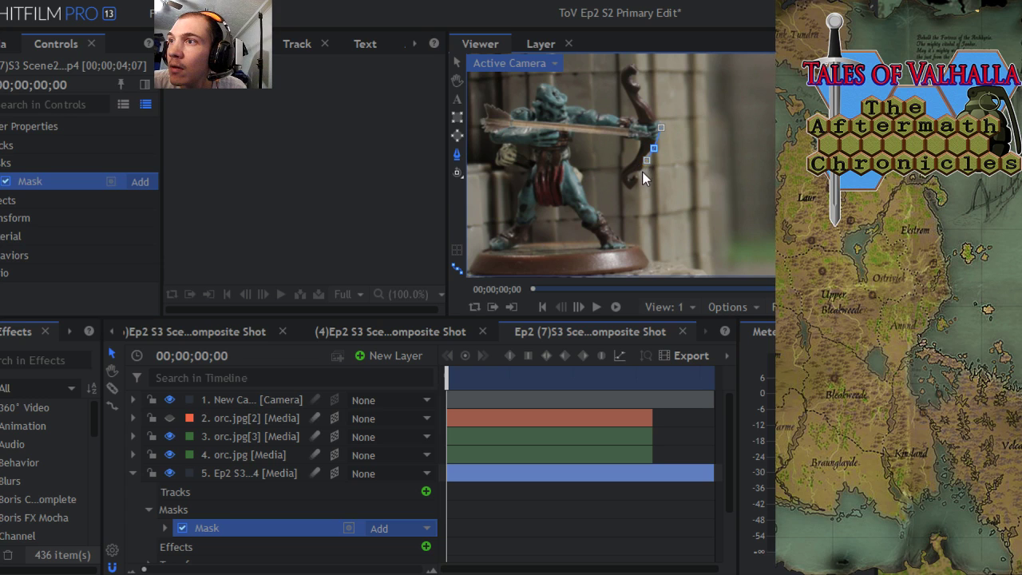
pyautogui.scroll(2, 643, 168)
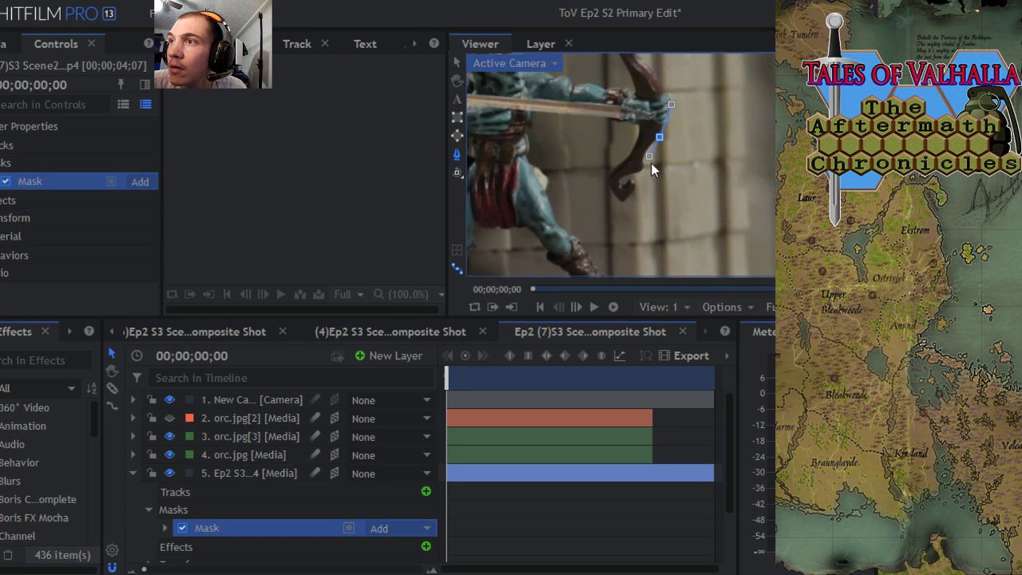
pyautogui.click(645, 154)
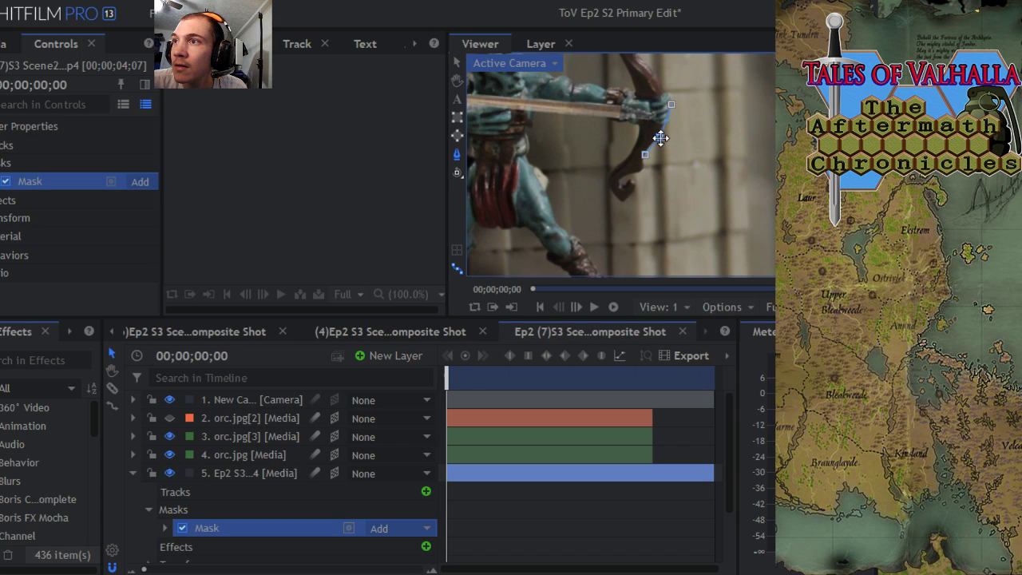
pyautogui.moveTo(660, 138); pyautogui.dragTo(666, 128)
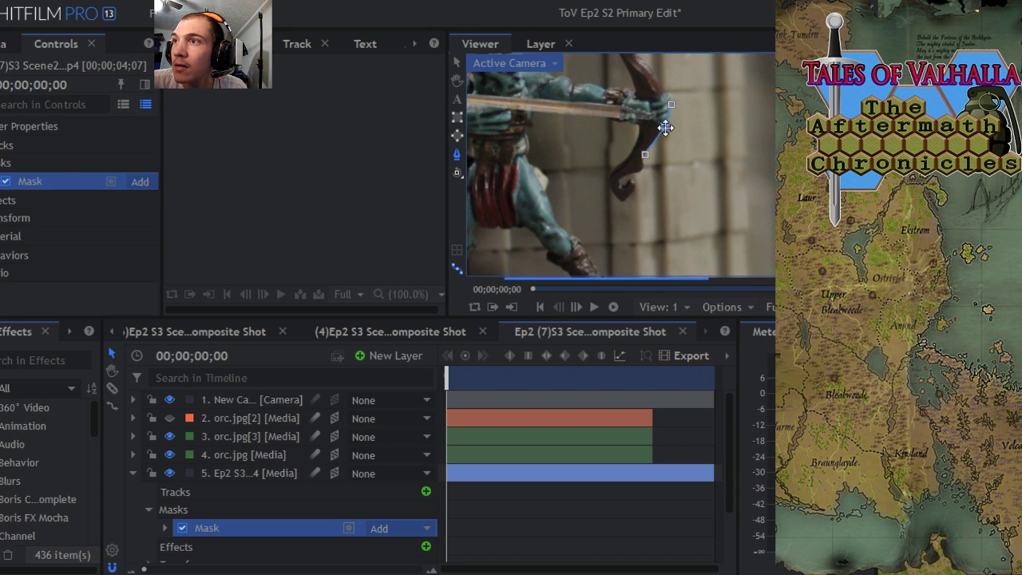
# Step: Try to adjust the mask's starting point at the archer's bow hand, and undo the mask closure each time
pyautogui.click(674, 106)
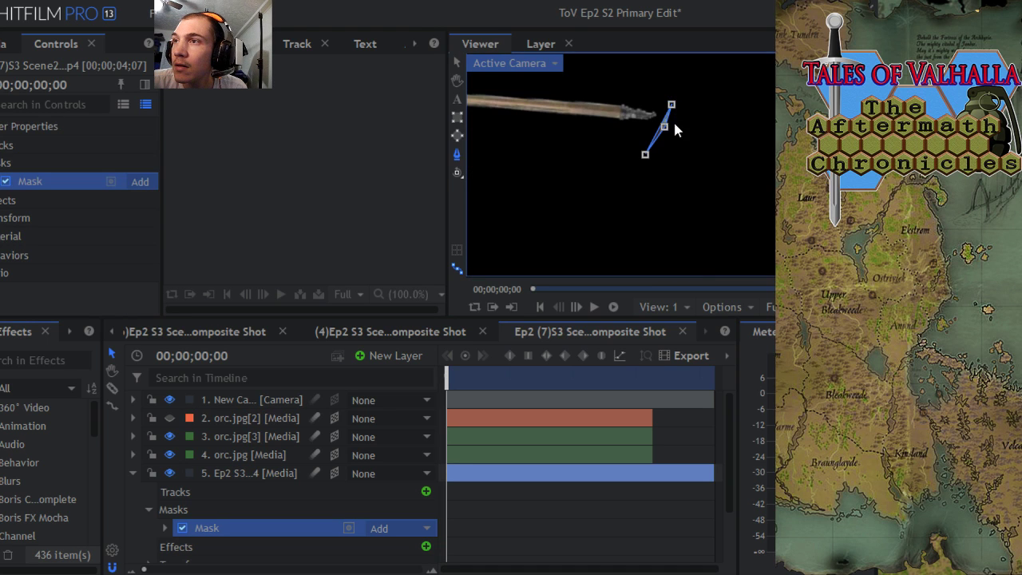
pyautogui.click(179, 12)
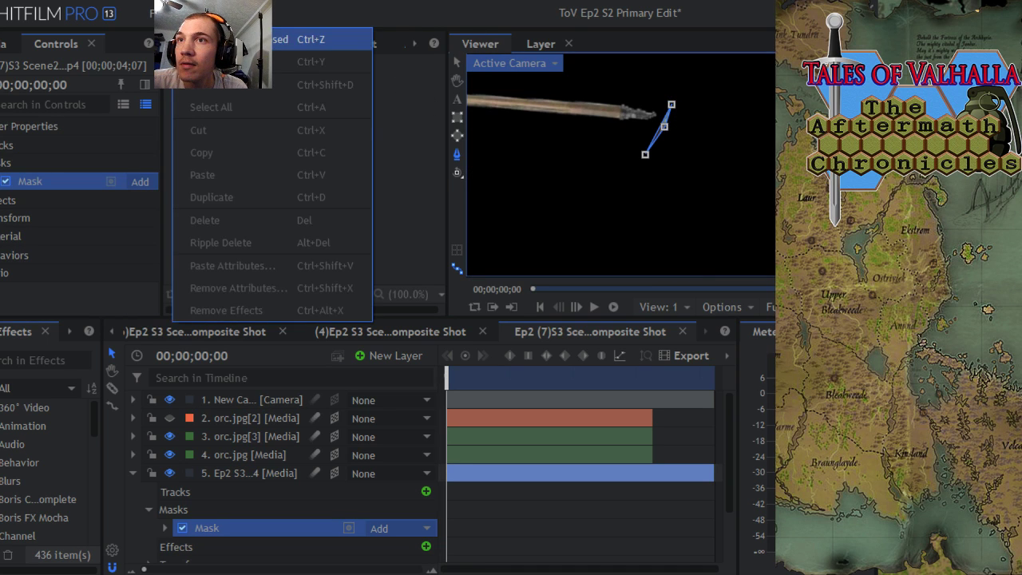
pyautogui.click(240, 37)
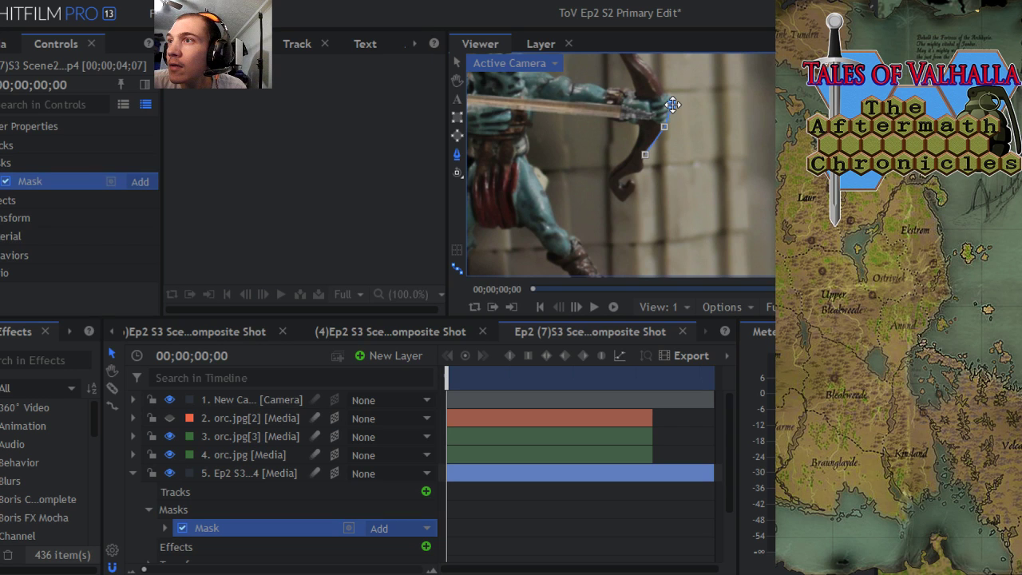
pyautogui.click(673, 105)
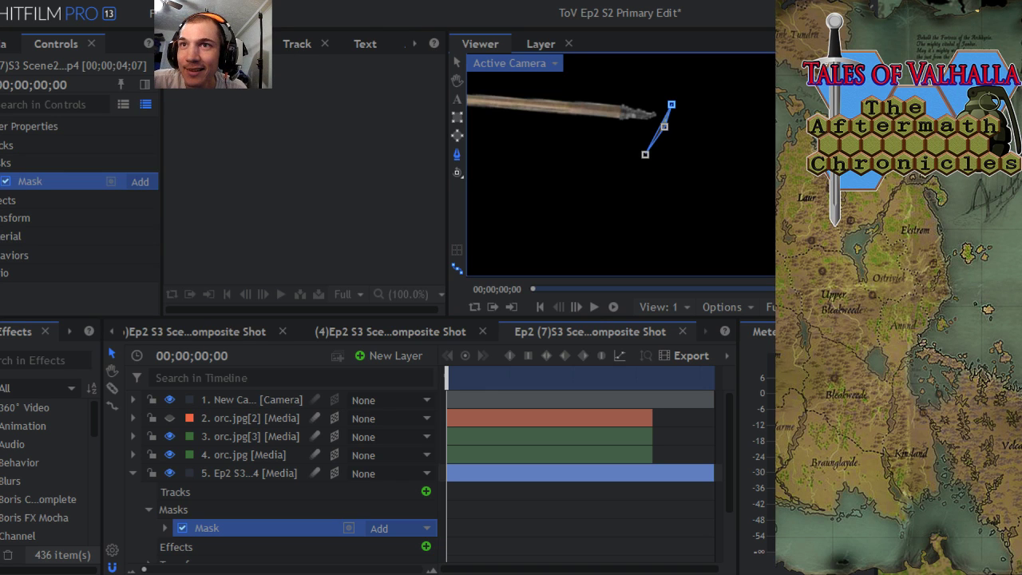
pyautogui.click(183, 13)
pyautogui.click(239, 39)
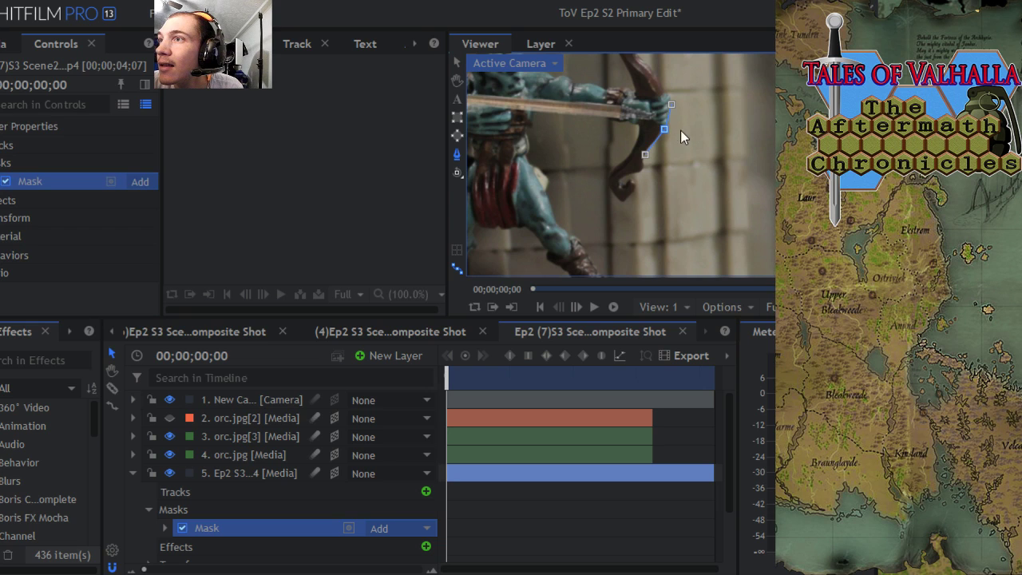
# Step: Continue the mask down the bow's outer edge, around its lower tip, and inward toward the archer's leg
pyautogui.click(643, 169)
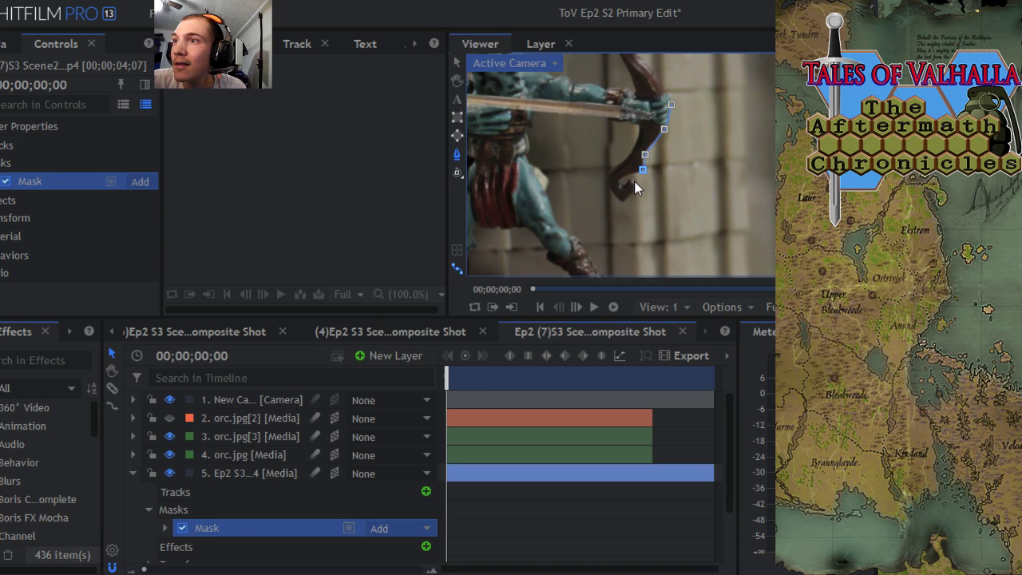
pyautogui.click(634, 181)
pyautogui.click(618, 202)
pyautogui.click(570, 193)
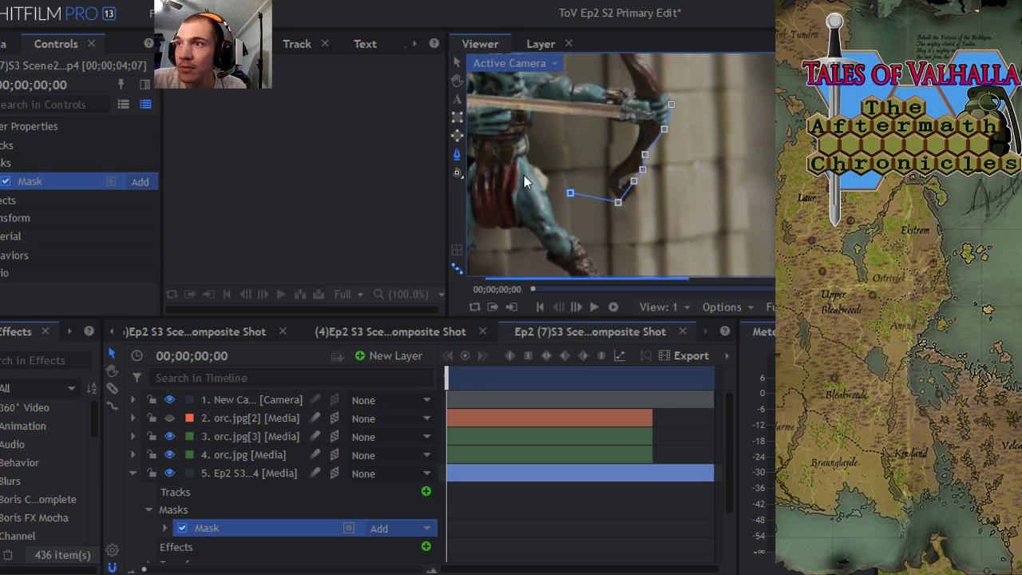
# Step: Extend the mask across the front archer's thighs and up behind the arrow's fletching
pyautogui.scroll(-2, 524, 175)
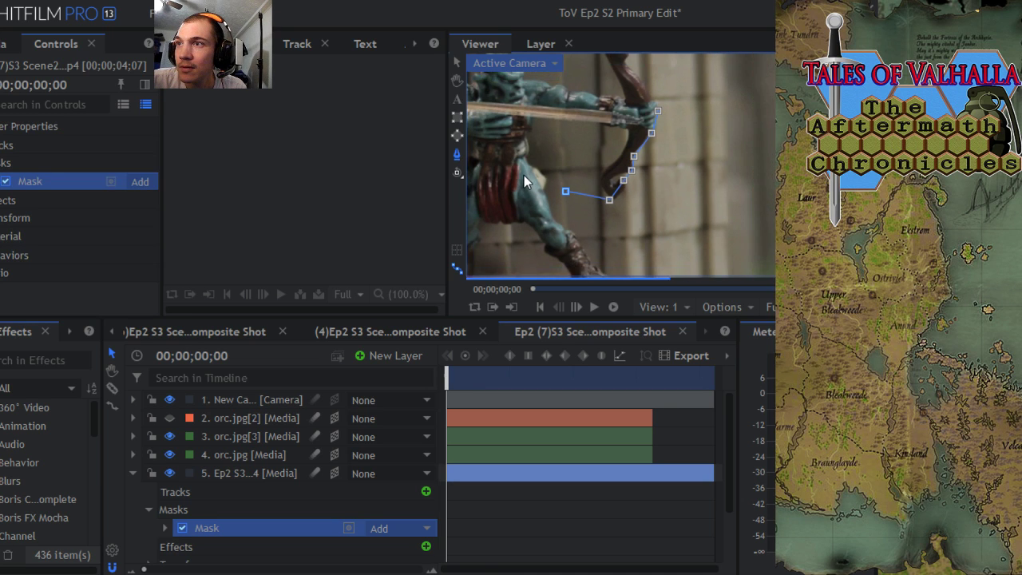
pyautogui.click(457, 80)
pyautogui.moveTo(609, 232); pyautogui.dragTo(697, 250)
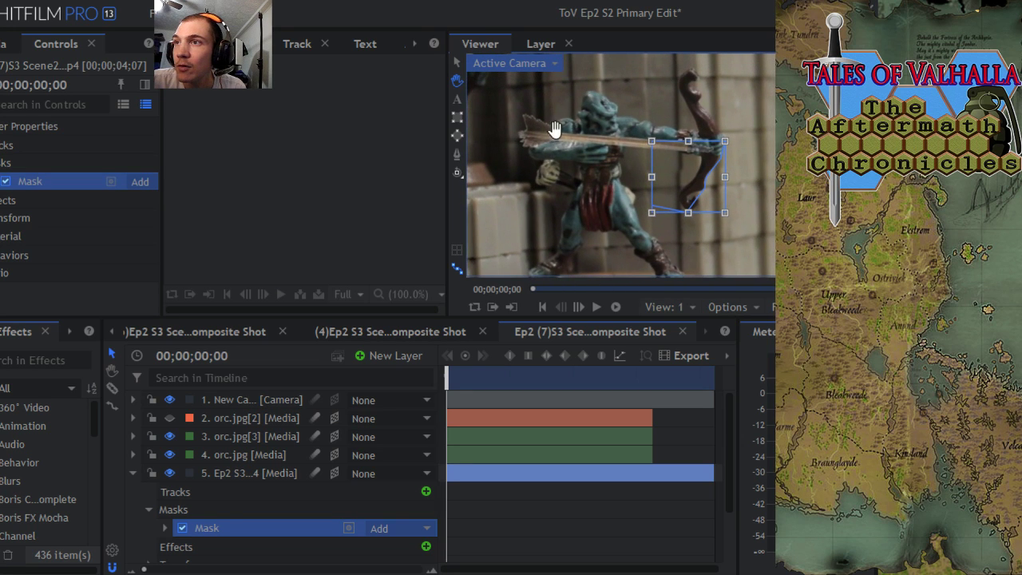
pyautogui.click(456, 155)
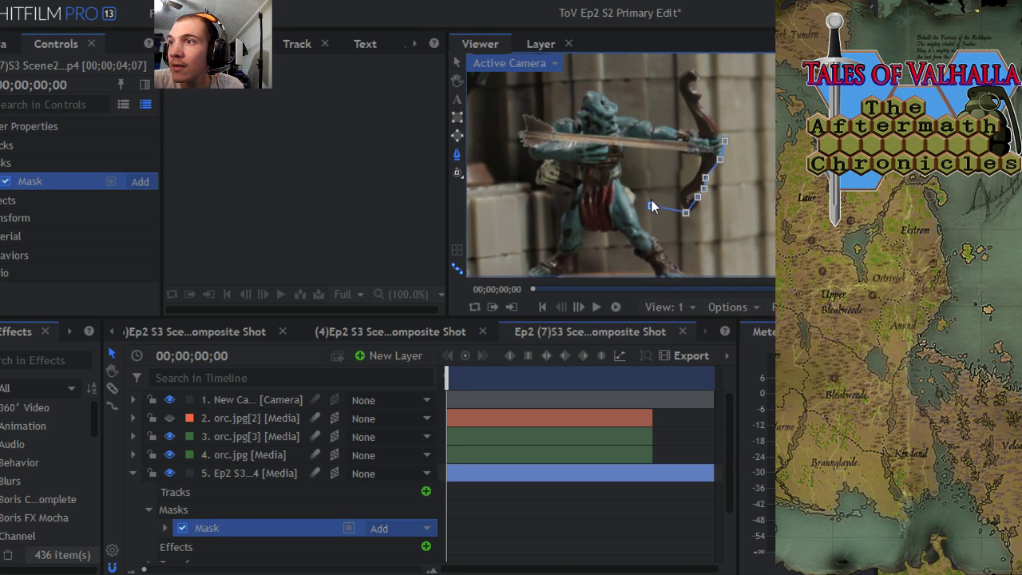
pyautogui.click(626, 199)
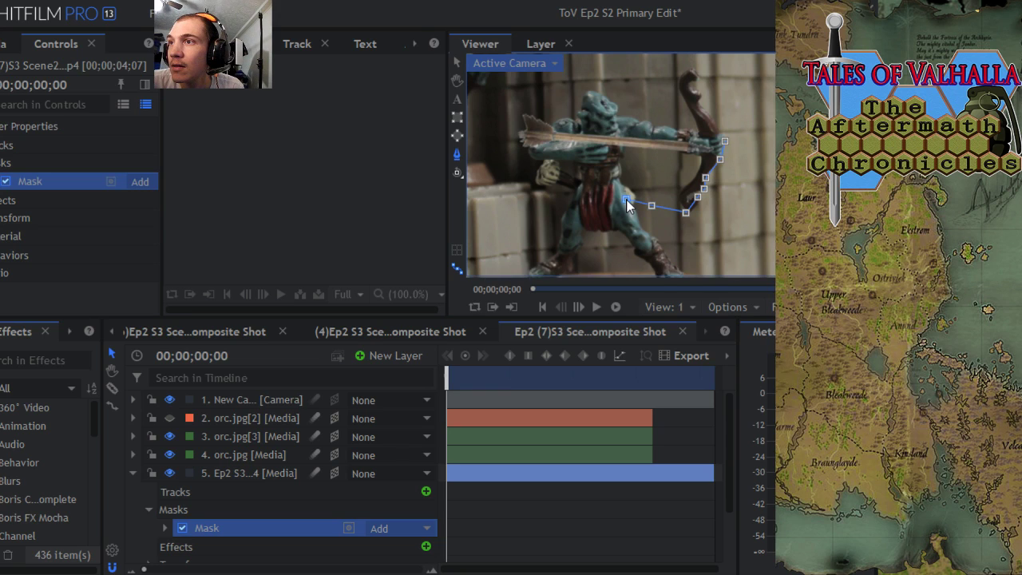
pyautogui.click(556, 194)
pyautogui.click(493, 112)
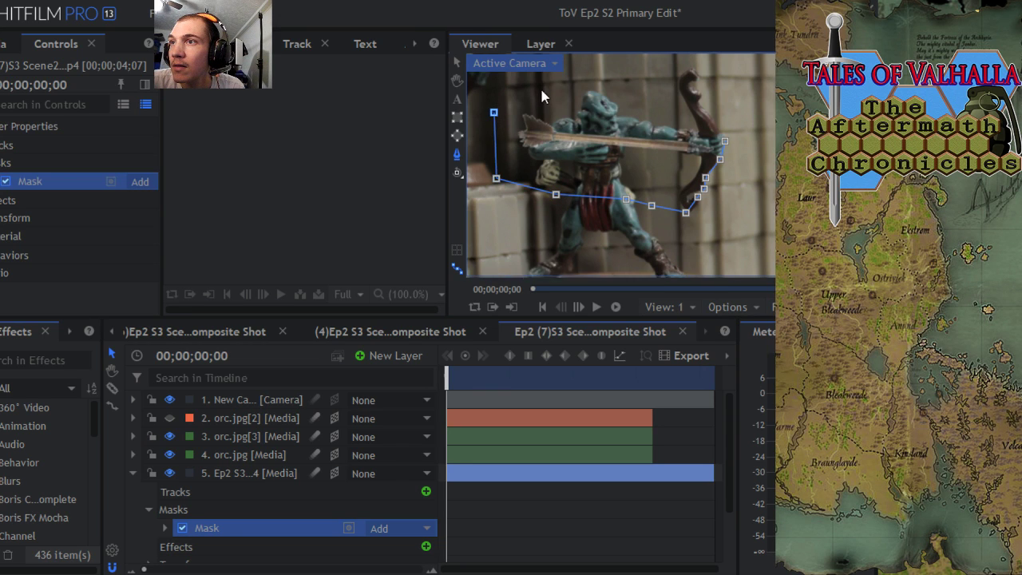
# Step: Extend the mask above the arrow's fletching and the front archer's head to the upper tip of the bow
pyautogui.click(541, 90)
pyautogui.click(626, 109)
pyautogui.click(654, 86)
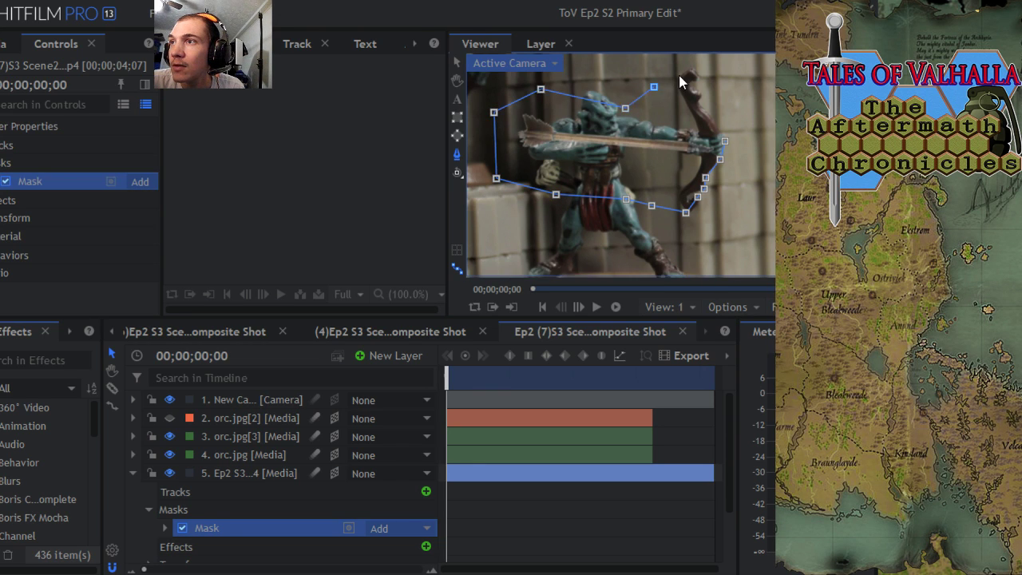
pyautogui.click(685, 70)
pyautogui.click(702, 80)
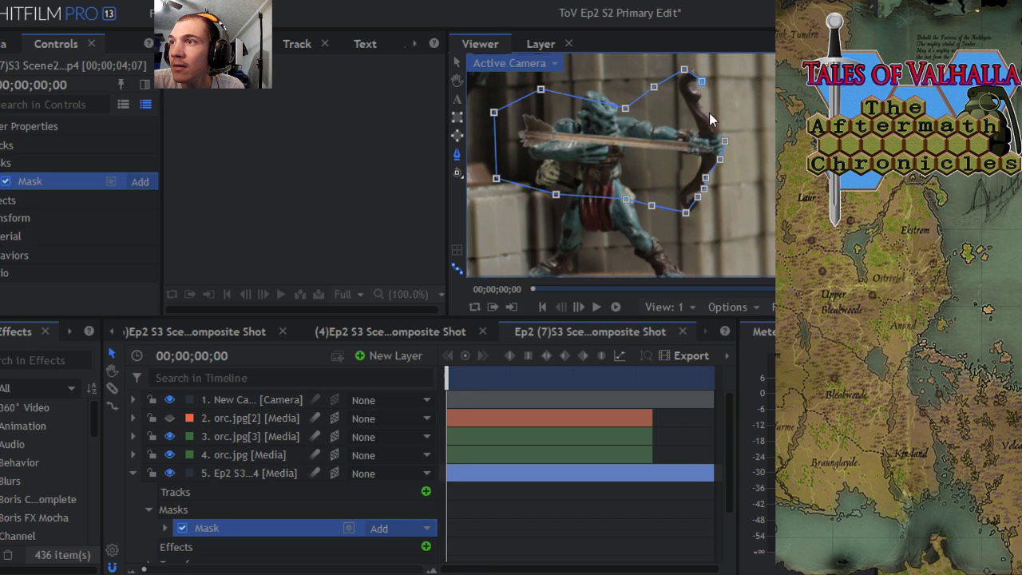
# Step: Continue the mask down the outer edge of the bow's upper limb and close it at the archer's bow hand
pyautogui.scroll(3, 713, 119)
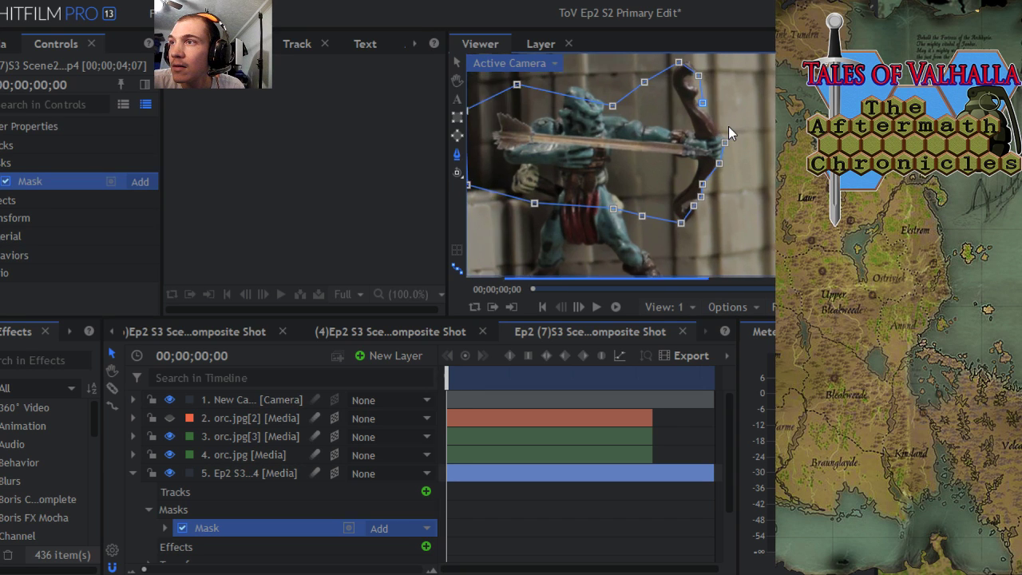
pyautogui.scroll(1, 719, 126)
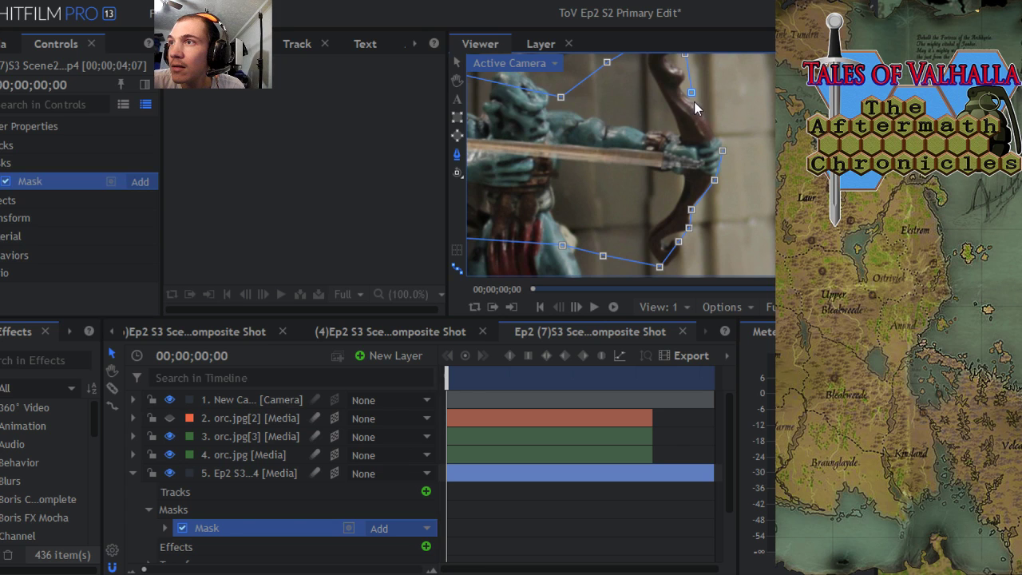
pyautogui.scroll(1, 709, 124)
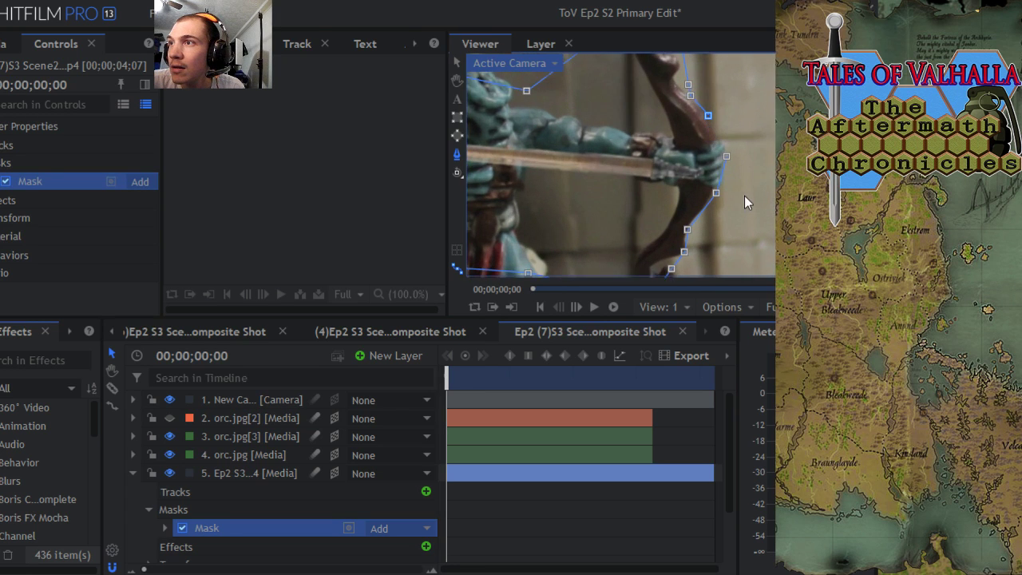
pyautogui.scroll(1, 744, 202)
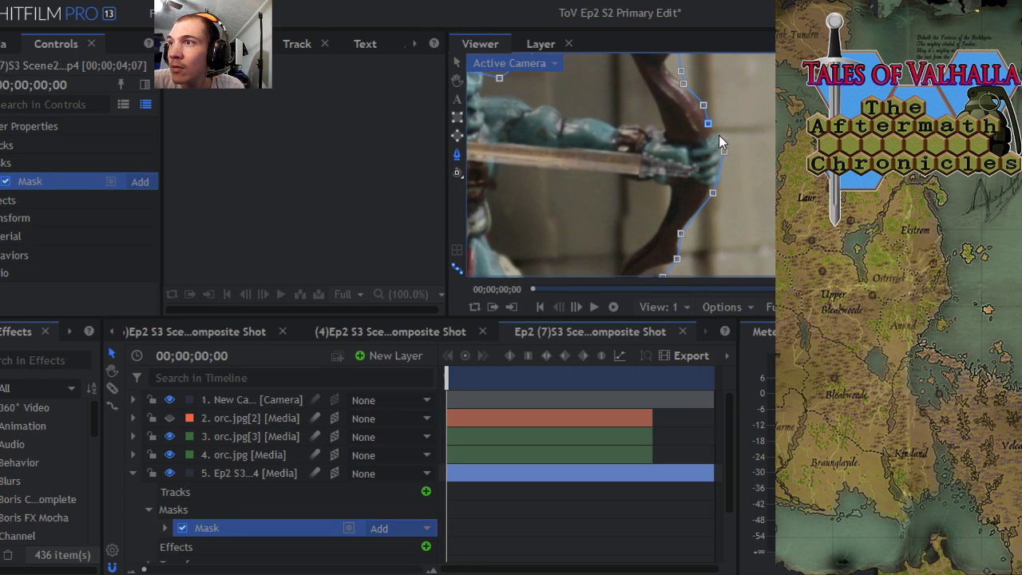
pyautogui.click(719, 135)
pyautogui.click(725, 151)
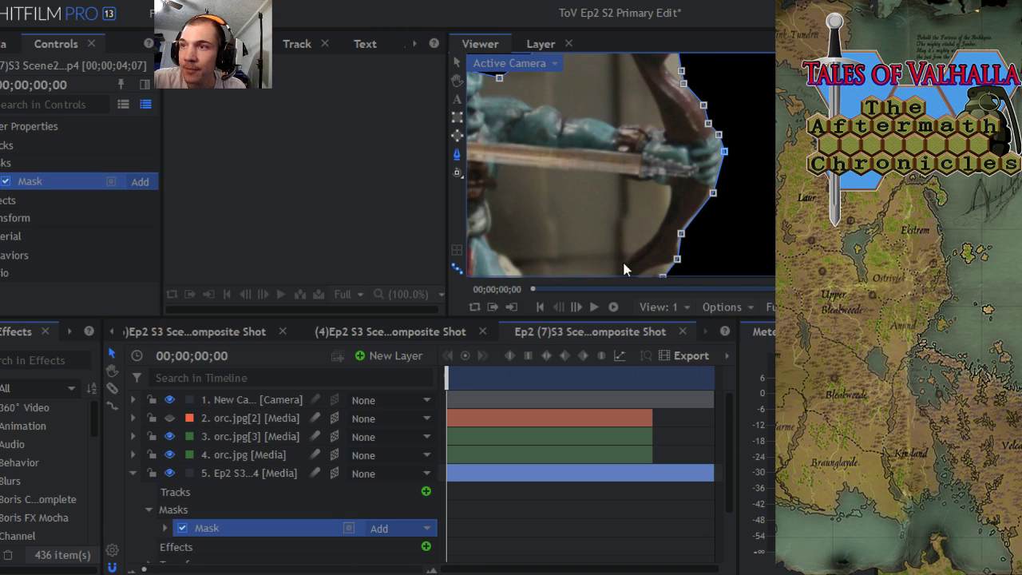
pyautogui.scroll(-5, 682, 159)
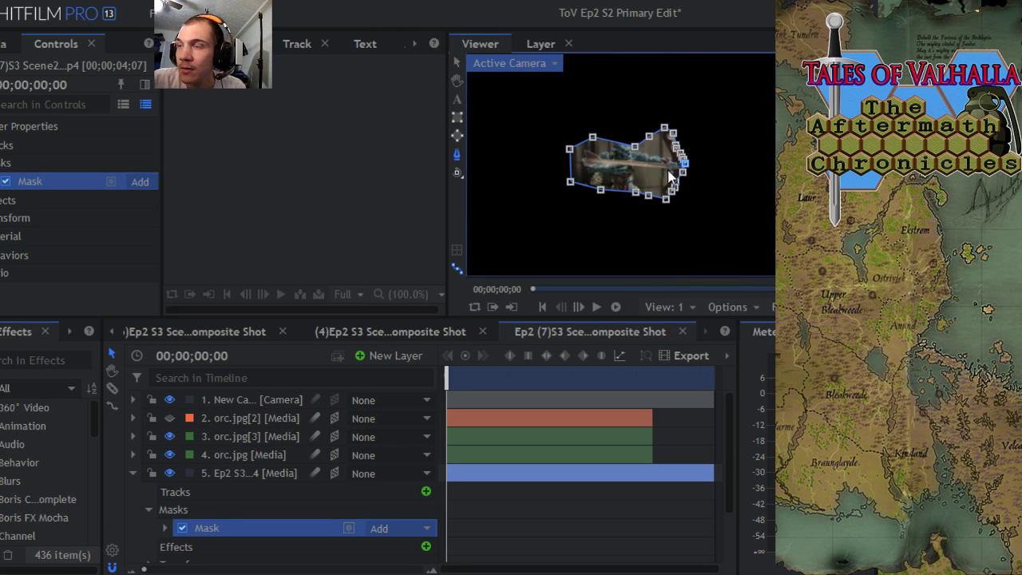
# Step: Try the Subtract, Intersect and Replace modes on the footage layer's mask, and return it to Add
pyautogui.click(388, 529)
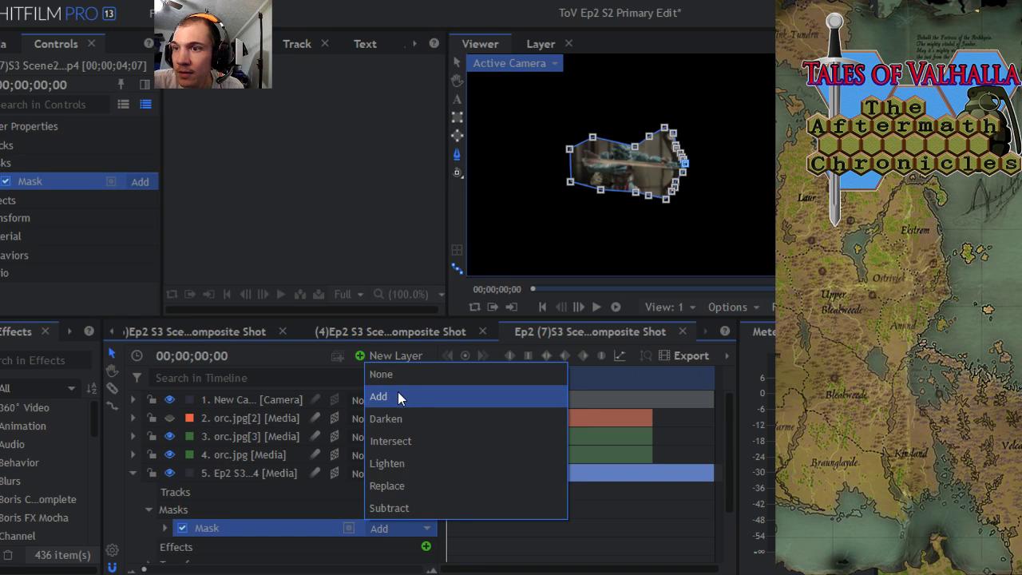
pyautogui.click(412, 509)
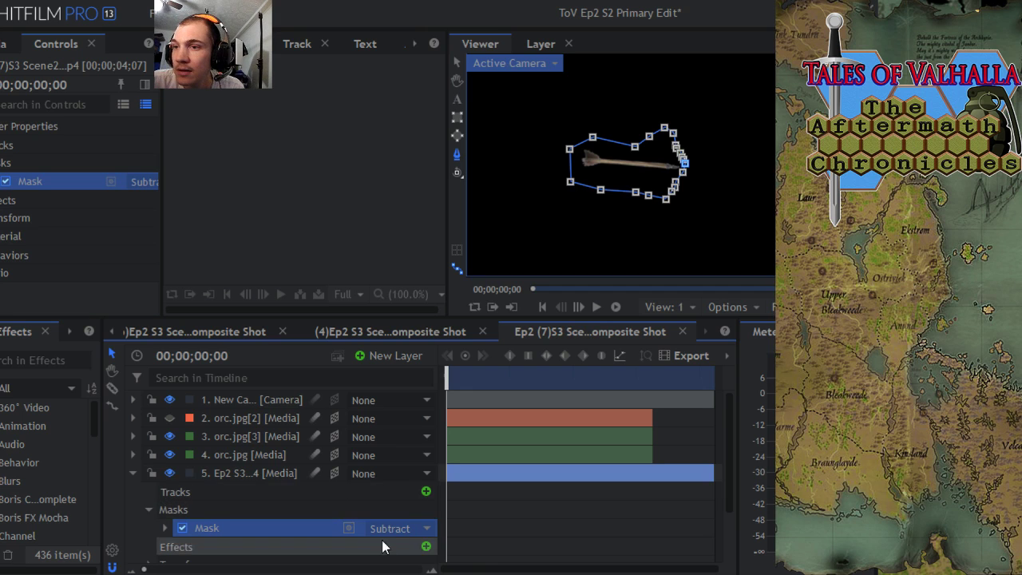
pyautogui.click(393, 530)
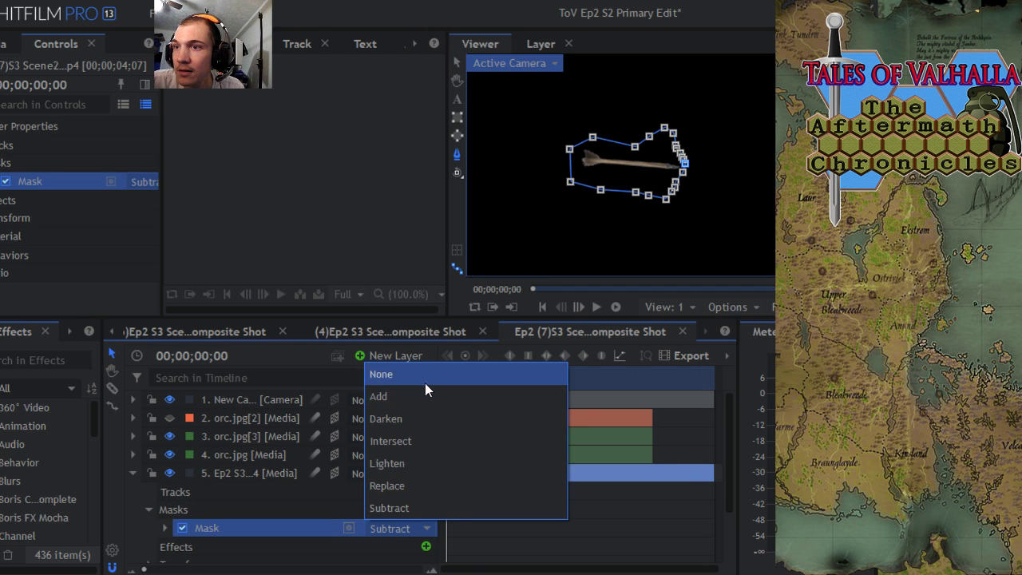
pyautogui.press('Escape')
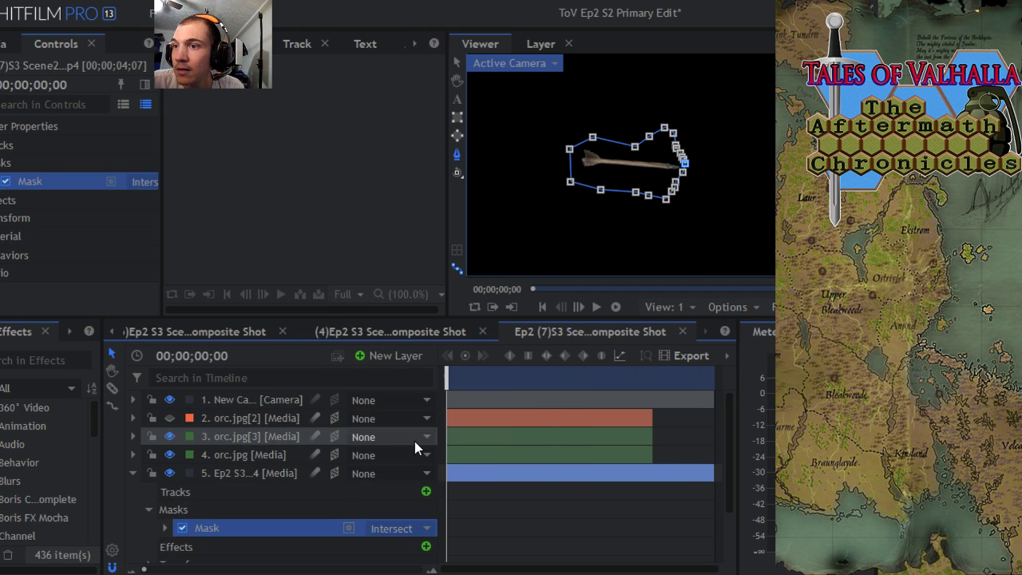
pyautogui.click(398, 530)
pyautogui.click(413, 485)
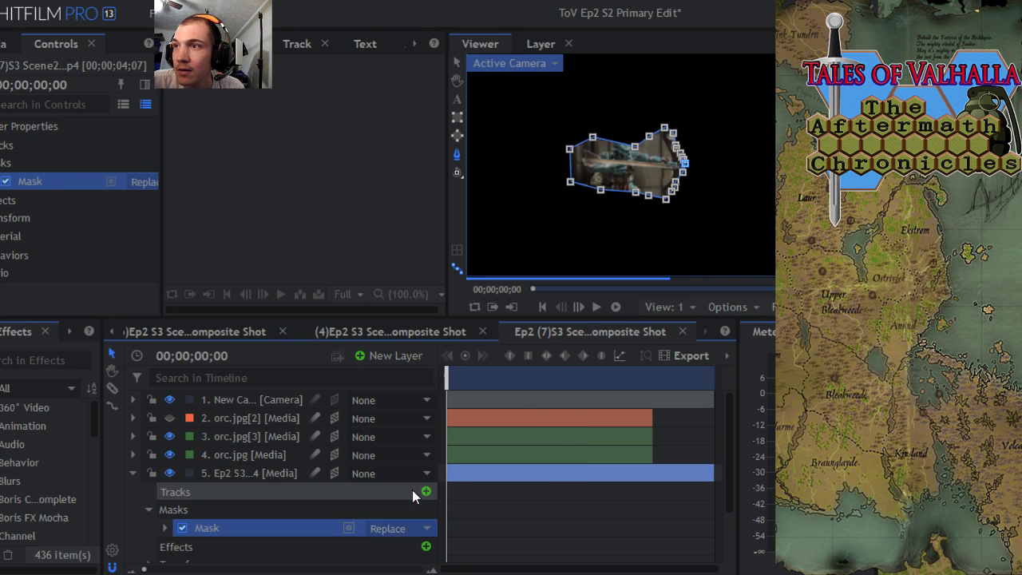
pyautogui.click(407, 524)
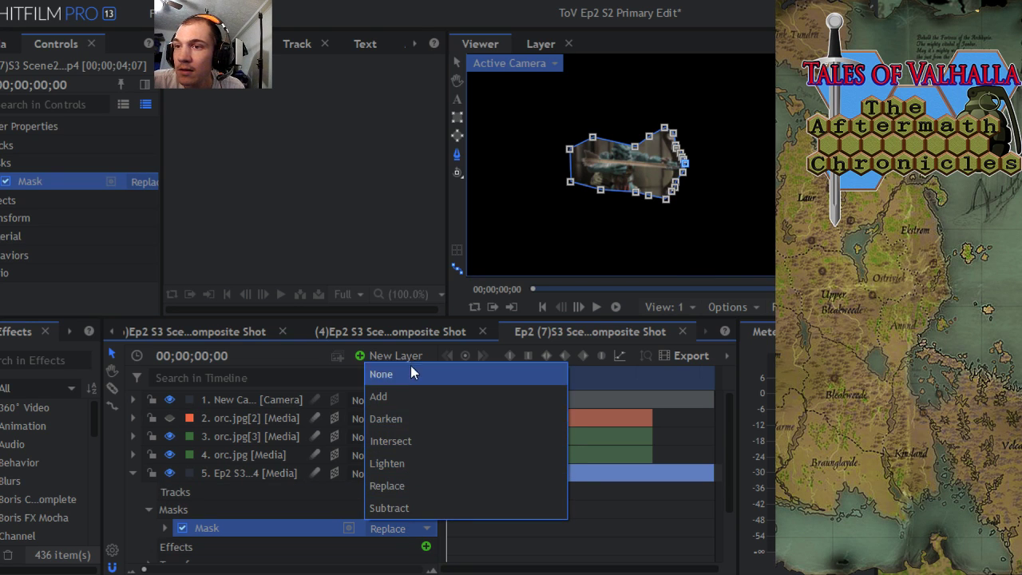
pyautogui.click(409, 397)
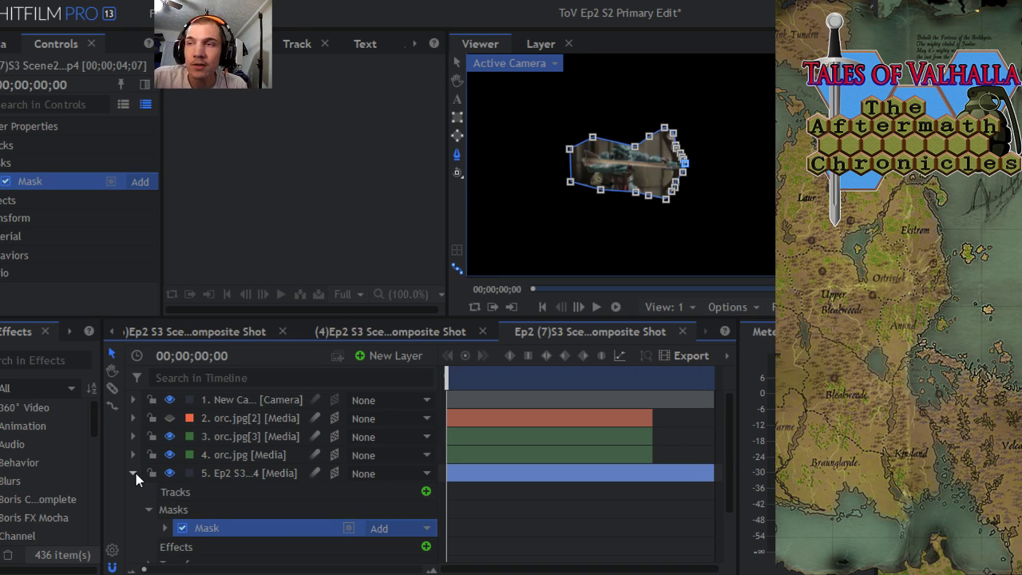
# Step: Duplicate the masked footage layer
pyautogui.click(387, 528)
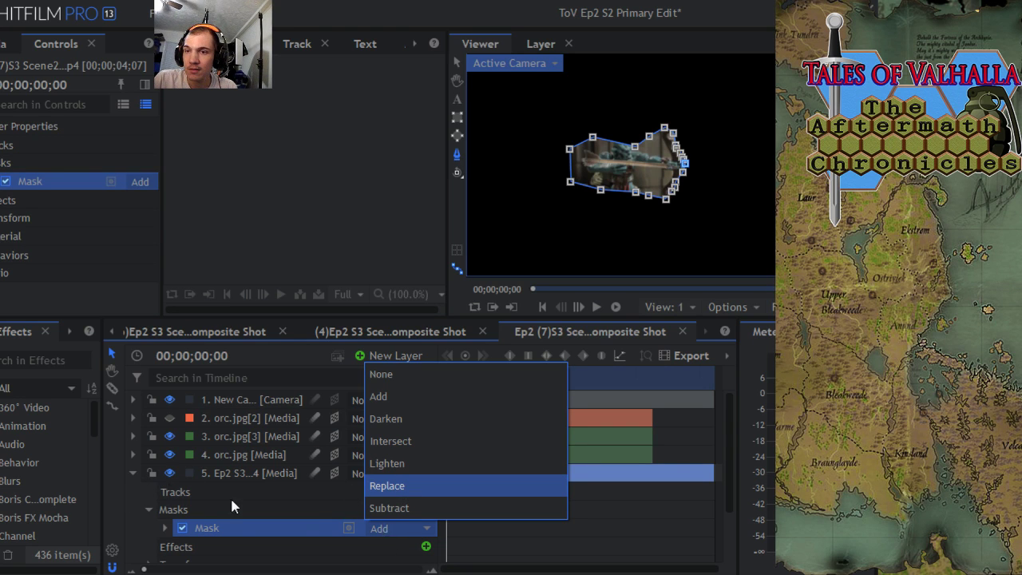
pyautogui.click(132, 473)
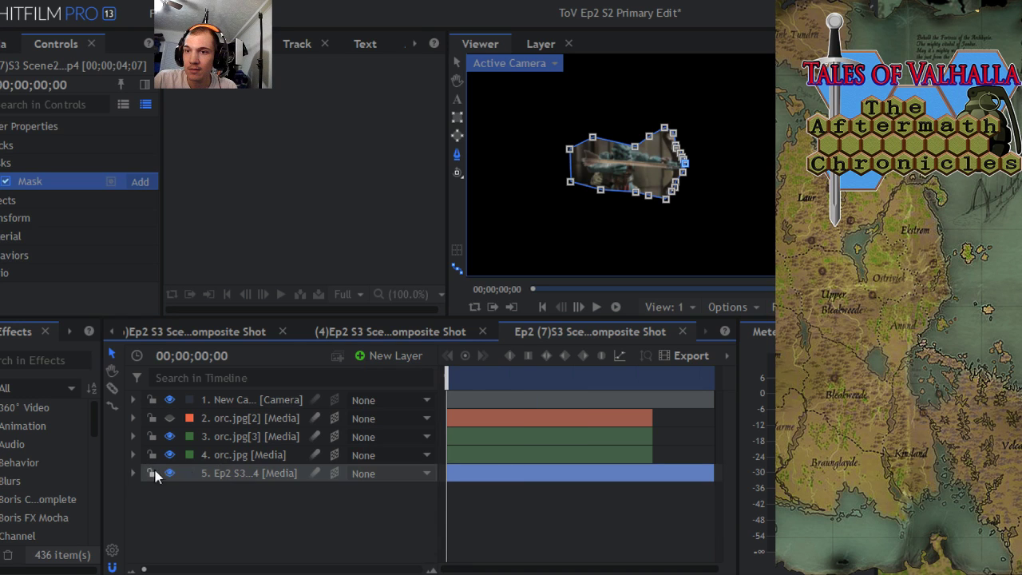
pyautogui.rightClick(253, 472)
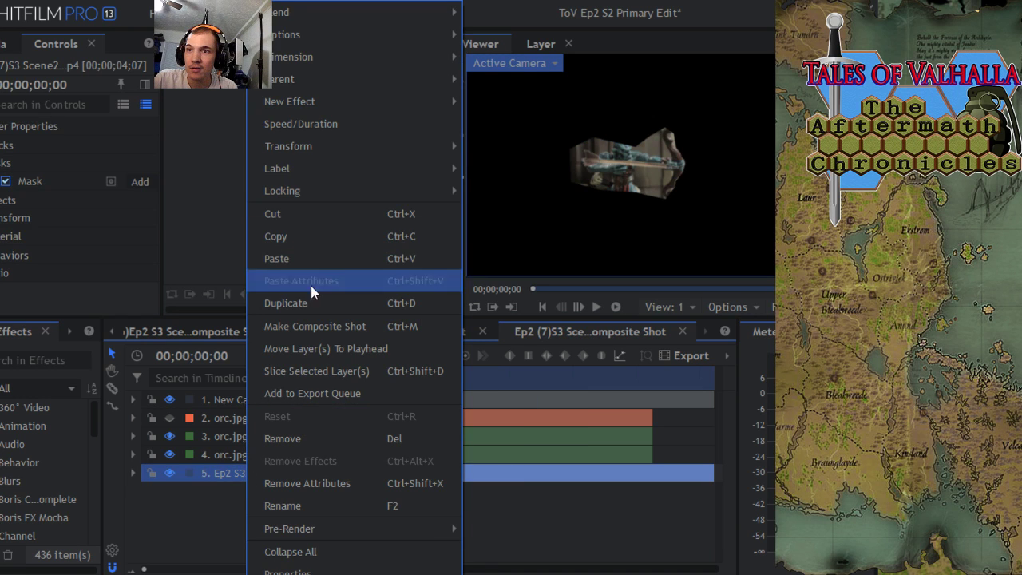
pyautogui.click(321, 304)
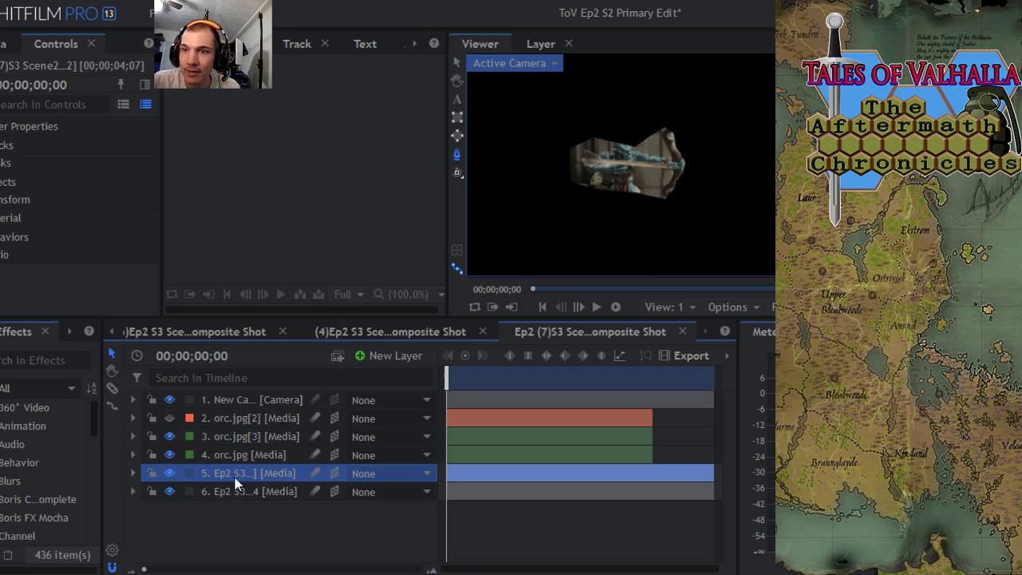
# Step: Invert the mask on the duplicated footage layer
pyautogui.click(132, 473)
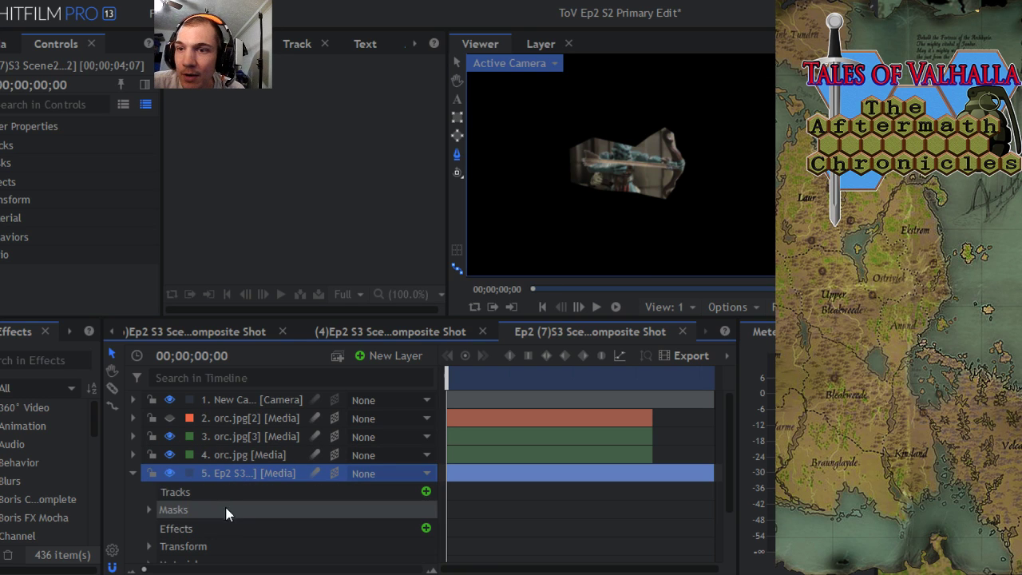
pyautogui.click(149, 510)
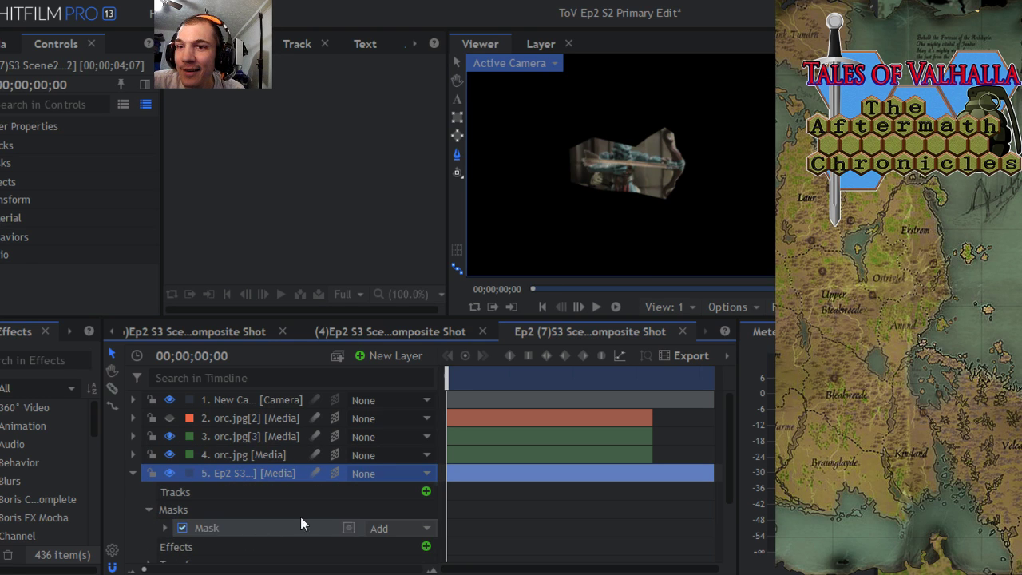
pyautogui.click(133, 472)
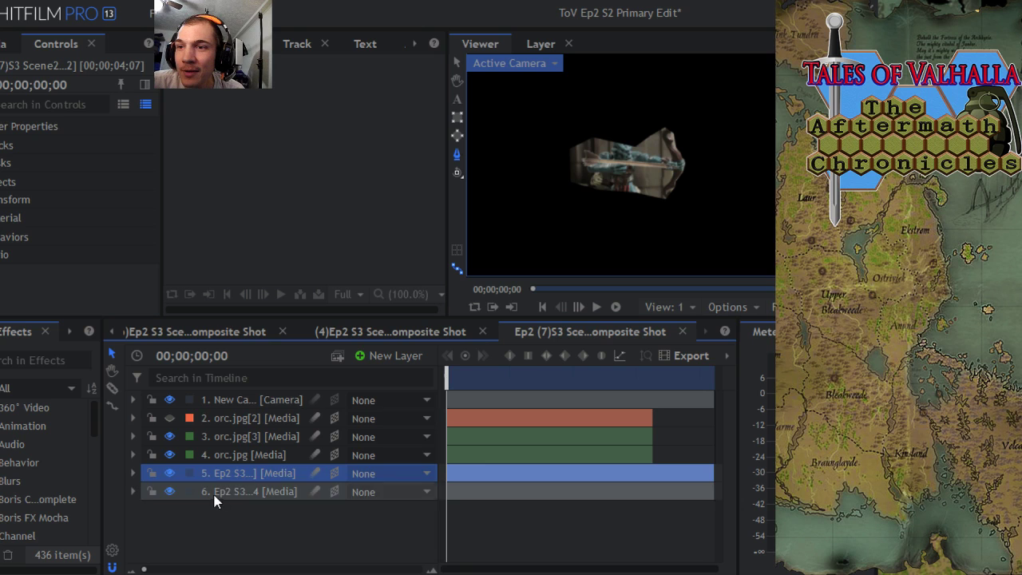
pyautogui.click(133, 472)
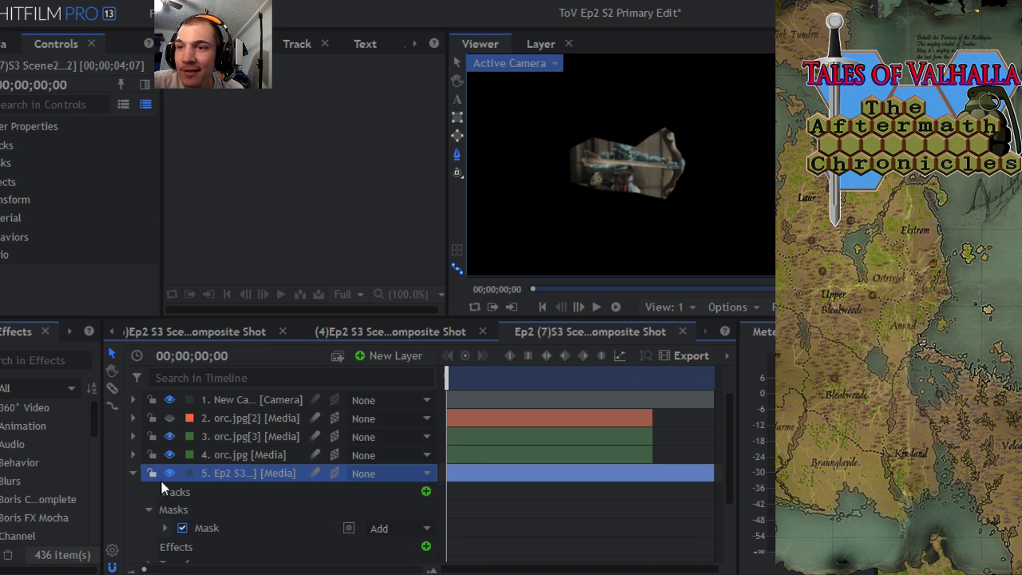
pyautogui.click(348, 528)
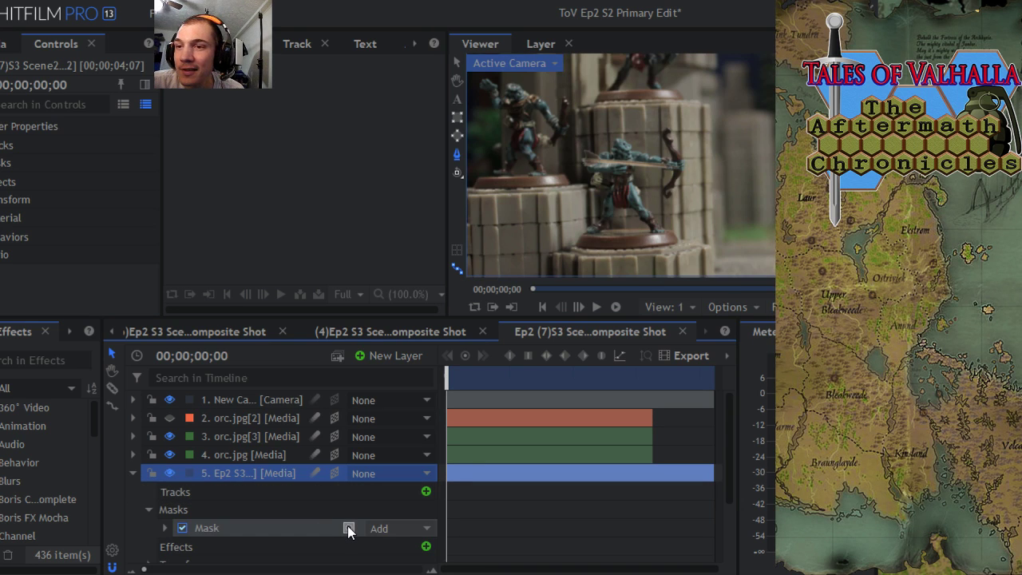
# Step: Try the Subtract mode on the duplicated layer's inverted mask, and return it to Add
pyautogui.click(383, 524)
pyautogui.click(398, 510)
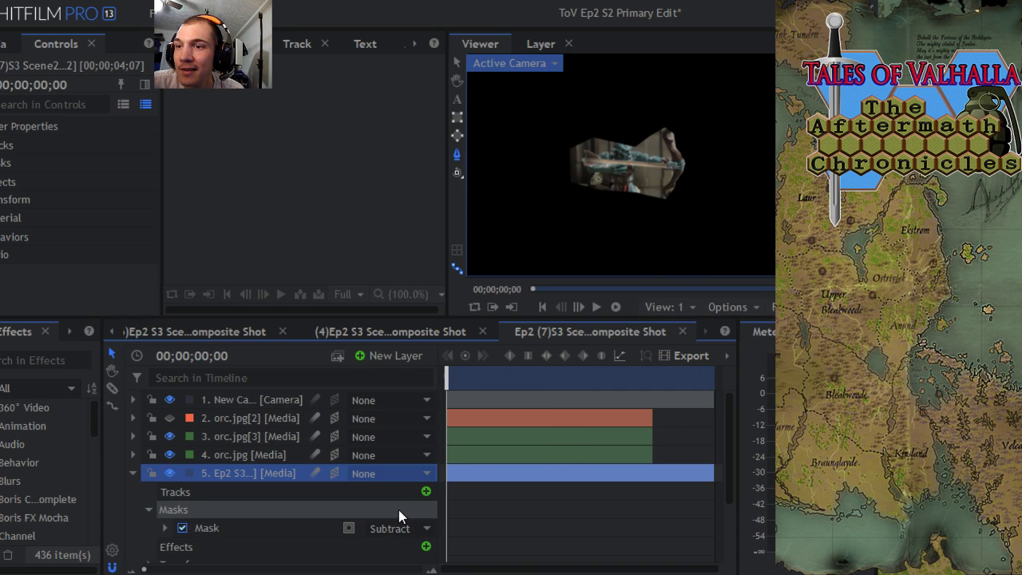
pyautogui.click(397, 527)
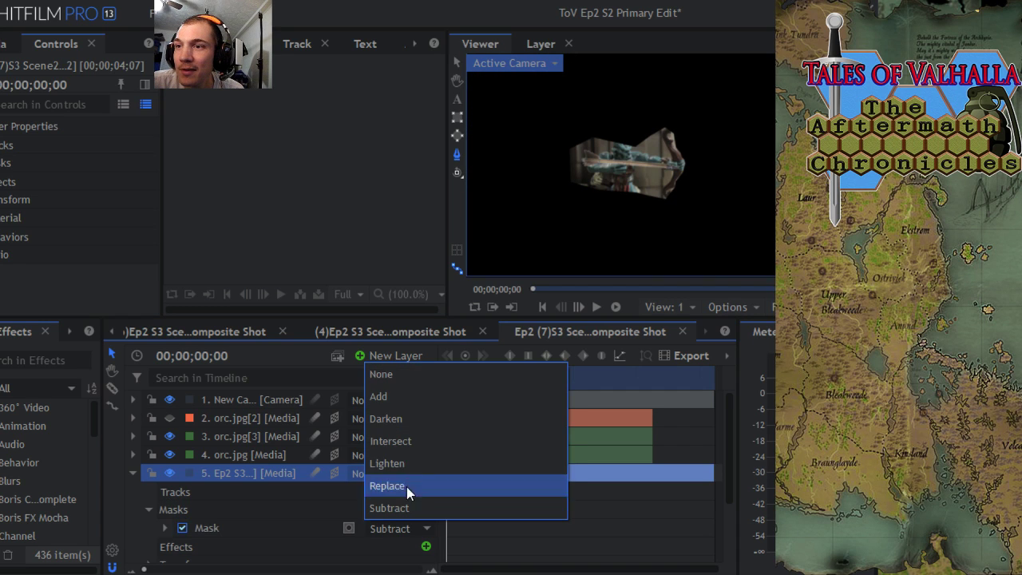
pyautogui.click(396, 397)
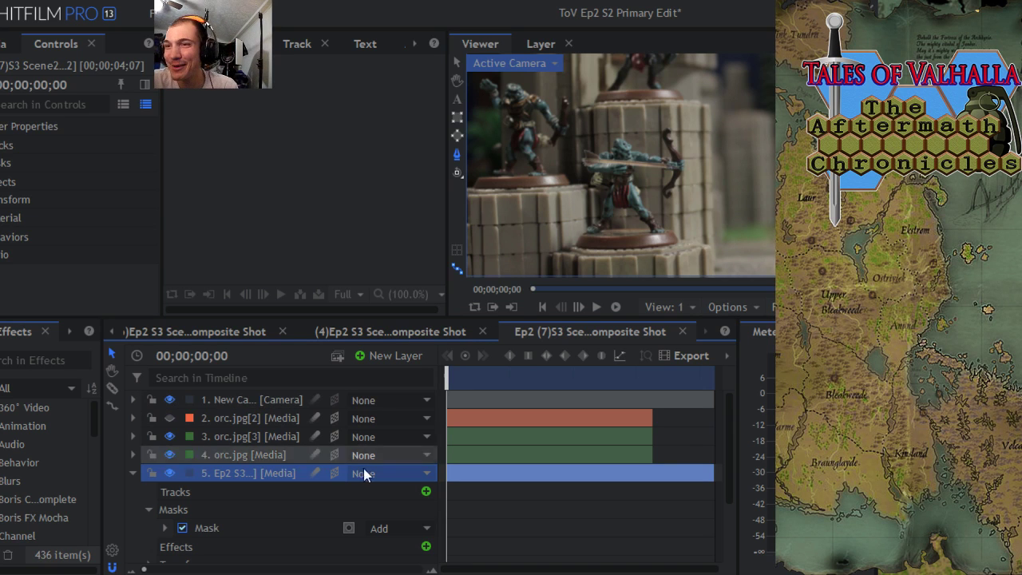
pyautogui.click(182, 528)
pyautogui.click(132, 474)
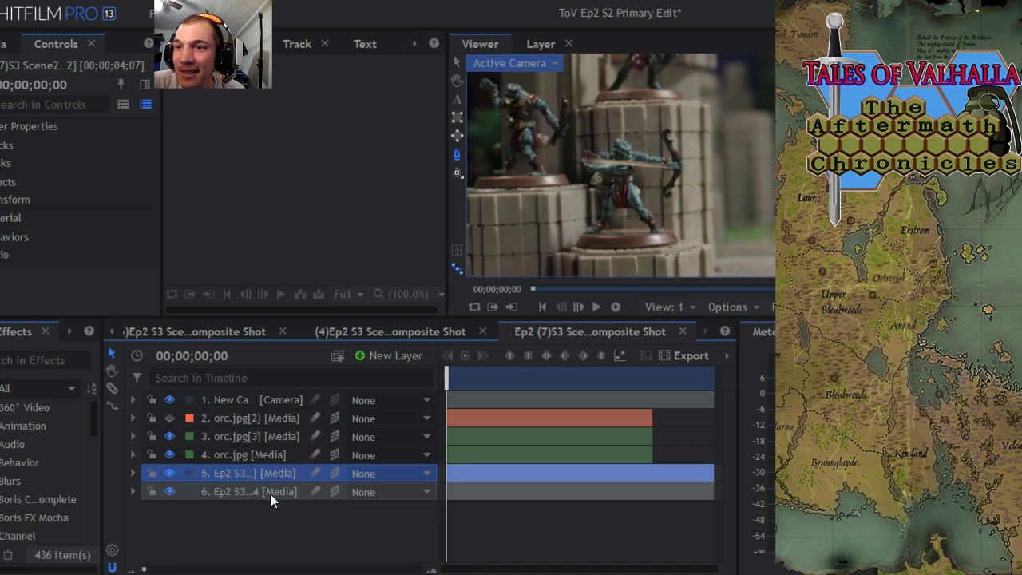
# Step: Try the Subtract mode on the original footage layer's mask and toggle its inversion
pyautogui.click(133, 491)
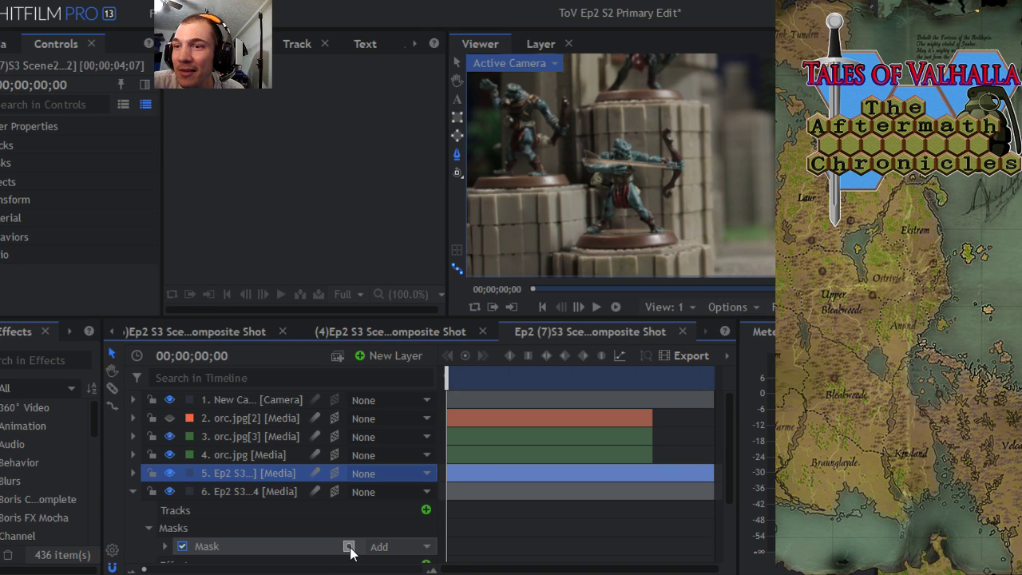
pyautogui.click(387, 547)
pyautogui.click(396, 522)
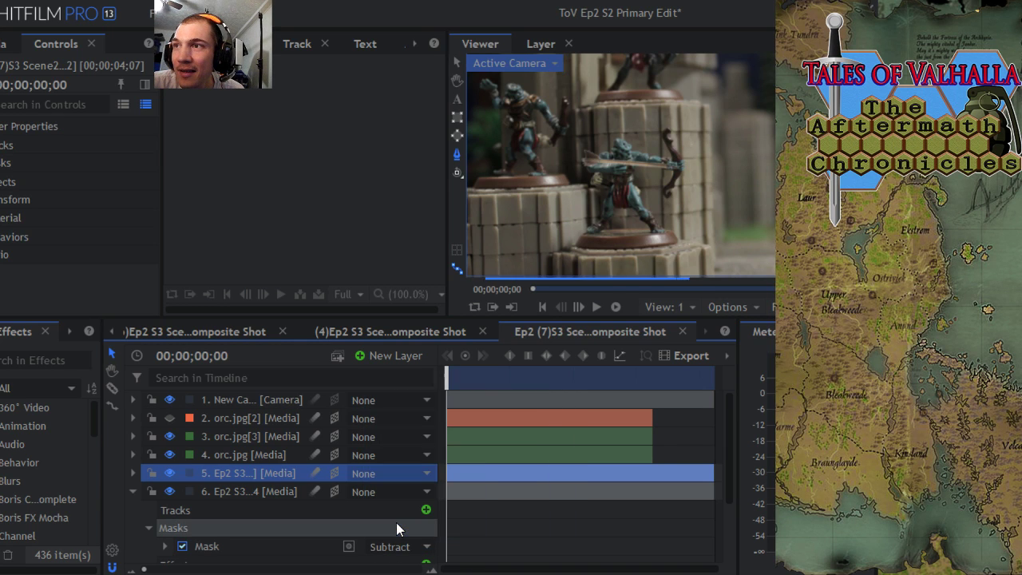
pyautogui.click(349, 547)
pyautogui.click(245, 492)
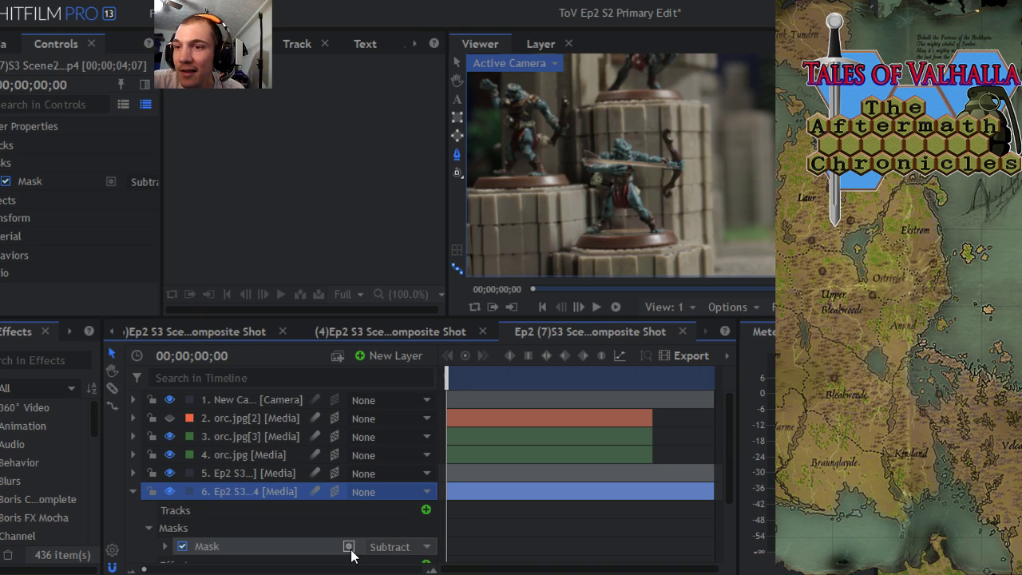
# Step: Try the None mode on the original footage layer's mask, and return it to Add
pyautogui.click(393, 547)
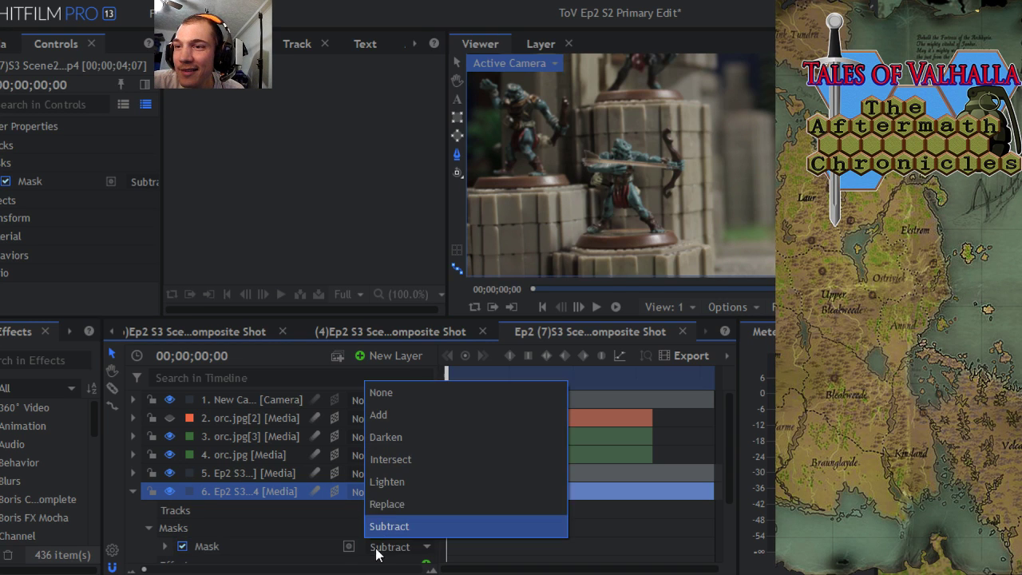
pyautogui.click(429, 392)
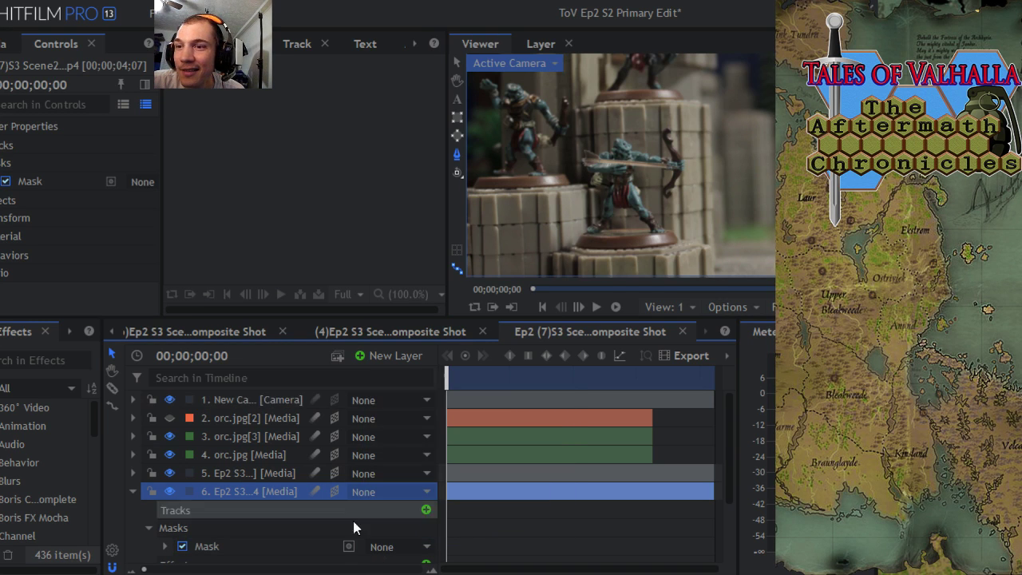
pyautogui.click(387, 548)
pyautogui.click(397, 414)
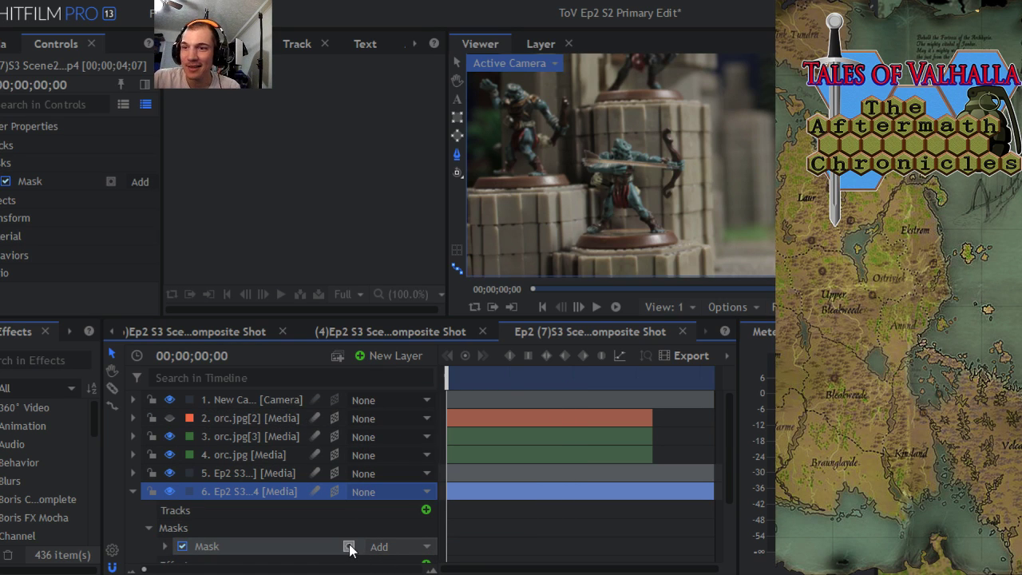
pyautogui.click(134, 473)
pyautogui.click(133, 474)
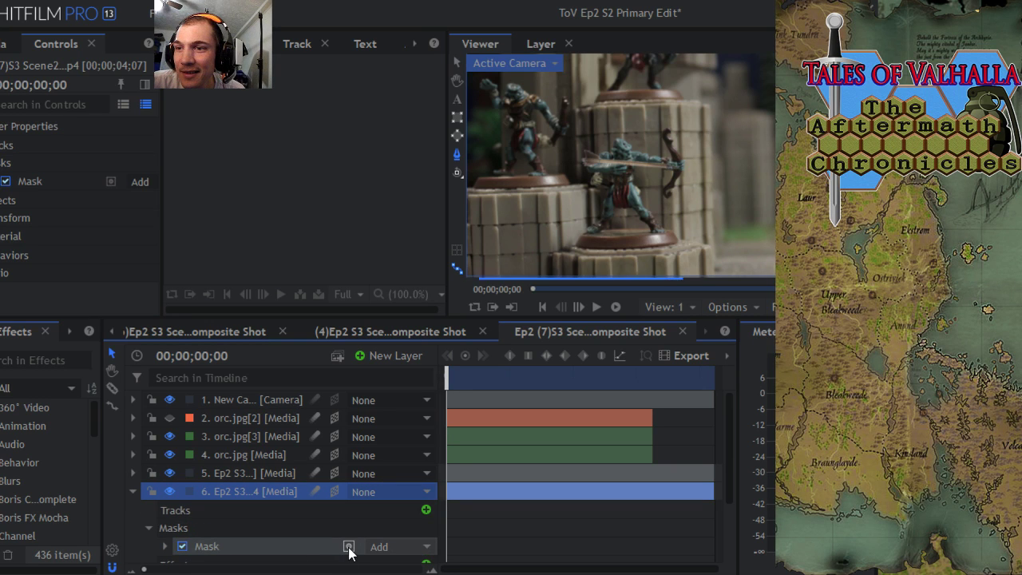
# Step: Try the Subtract and None modes on the original footage layer's mask, and return it to Add
pyautogui.click(396, 551)
pyautogui.click(391, 524)
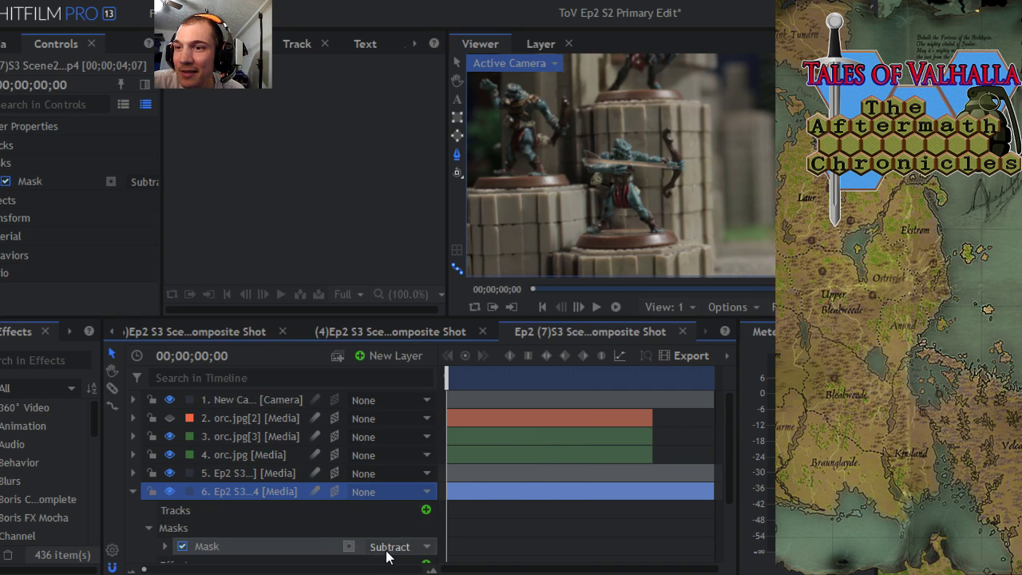
pyautogui.click(389, 551)
pyautogui.click(405, 398)
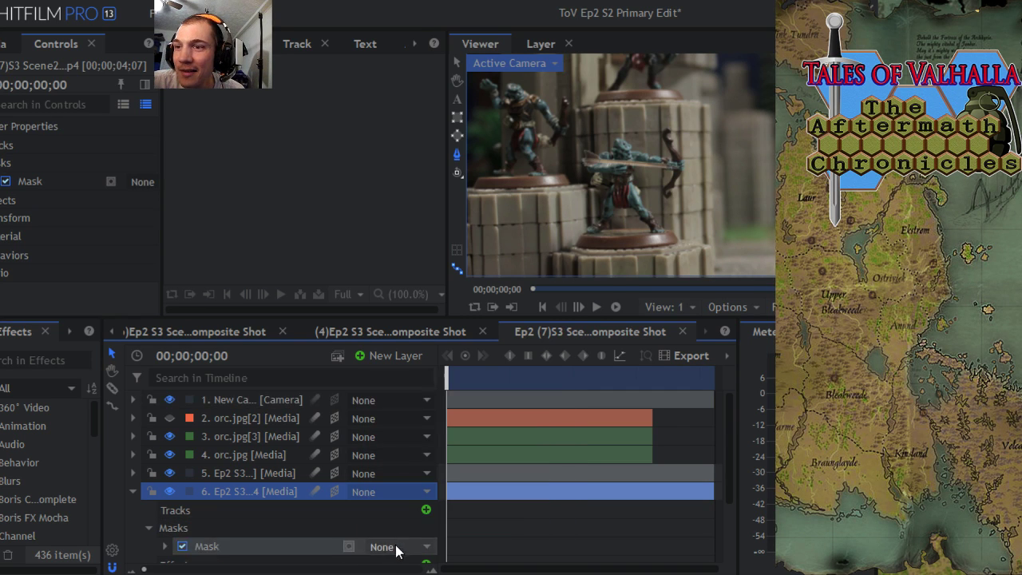
pyautogui.click(396, 550)
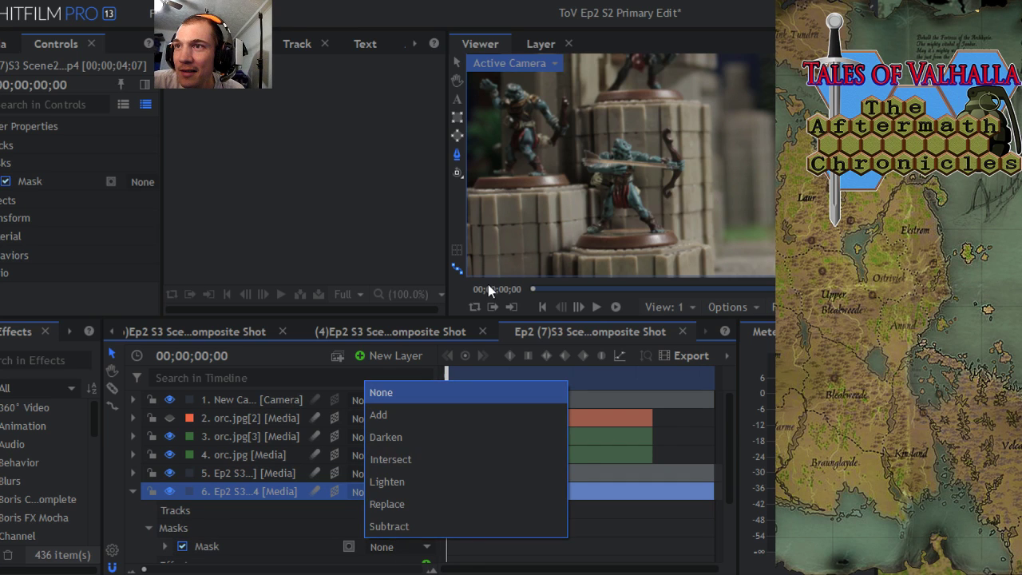
pyautogui.click(457, 80)
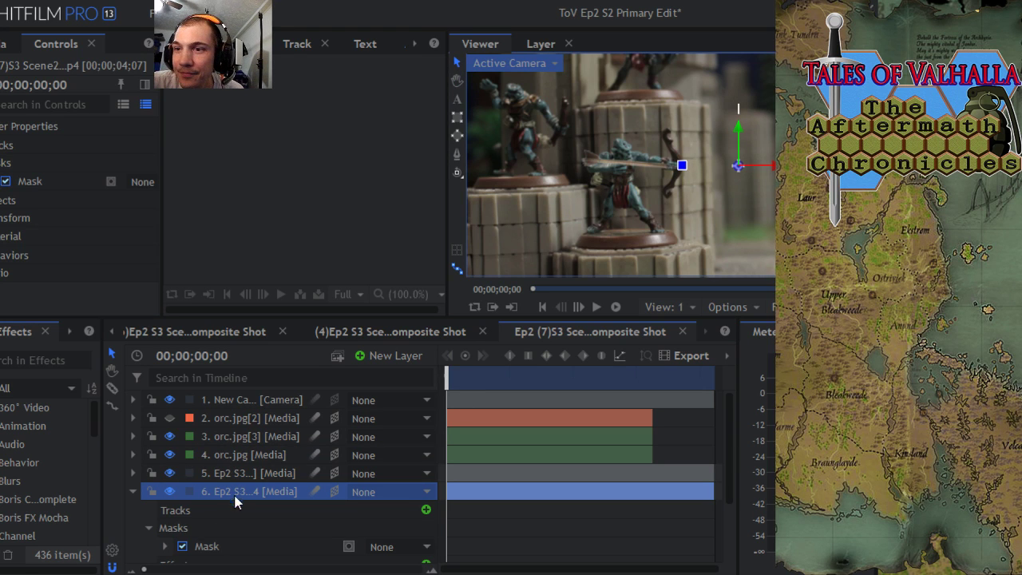
pyautogui.click(403, 551)
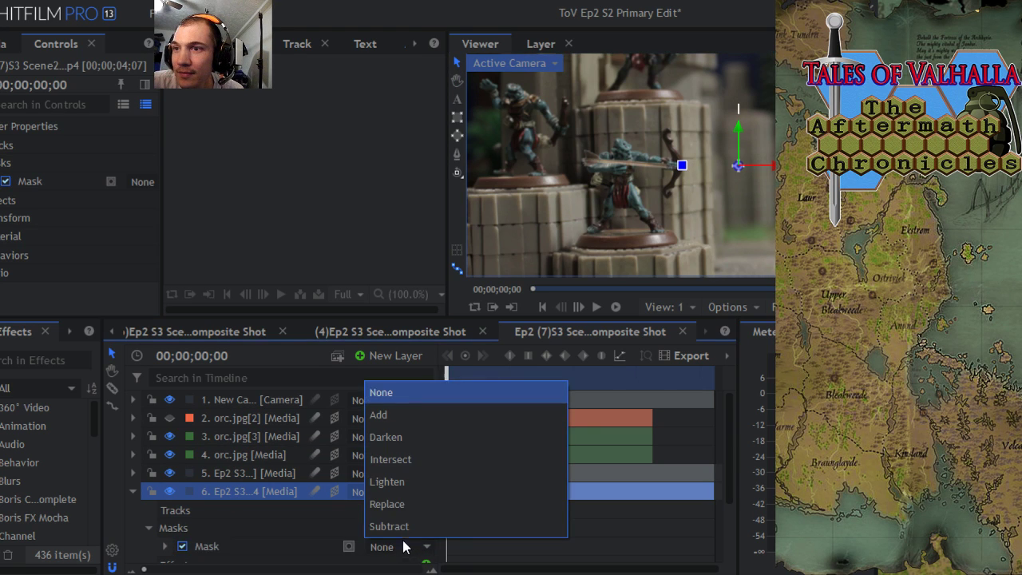
pyautogui.click(393, 413)
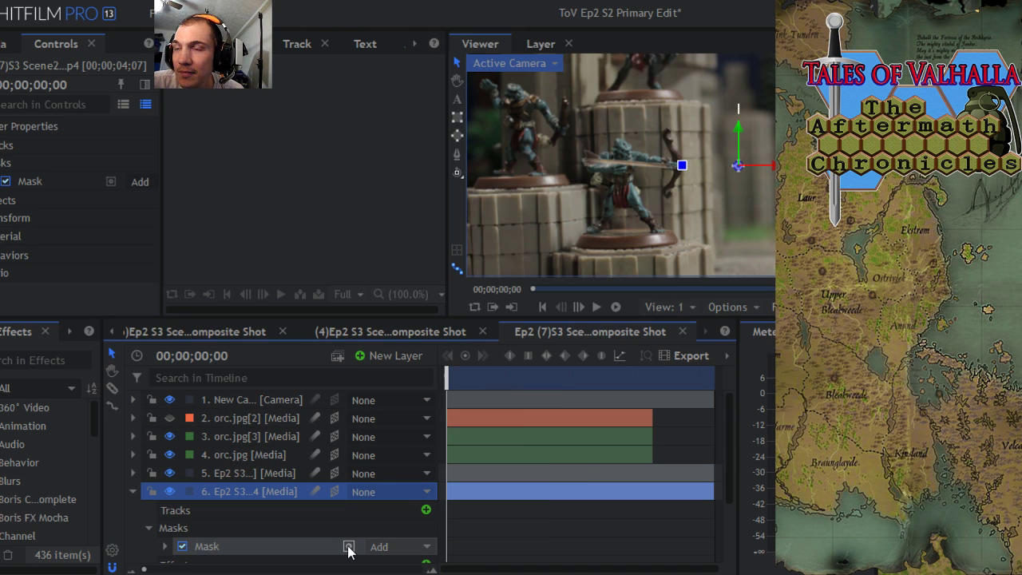
# Step: Delete the mask from the duplicated footage layer
pyautogui.click(133, 472)
pyautogui.click(258, 531)
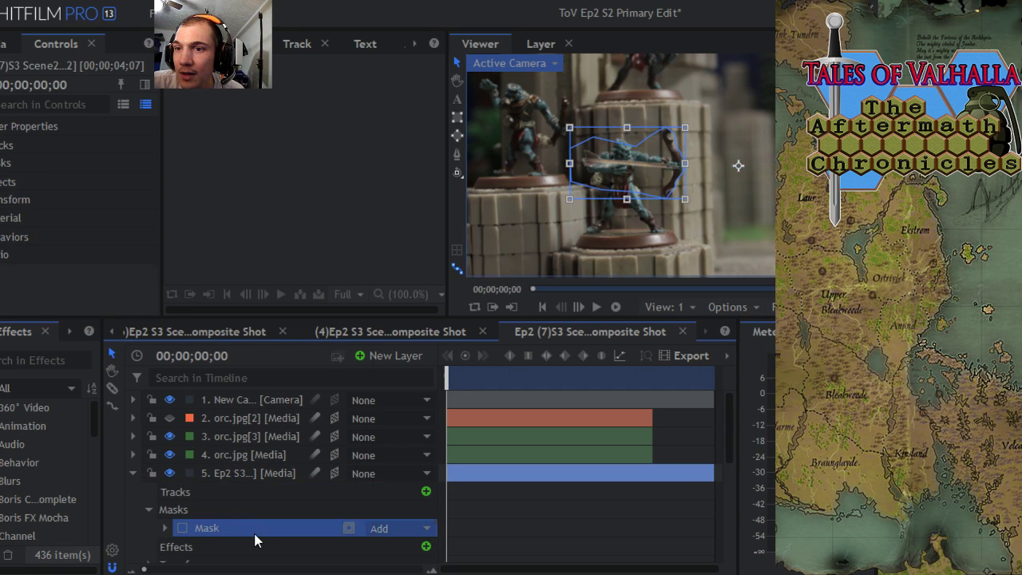
pyautogui.rightClick(258, 530)
pyautogui.click(287, 477)
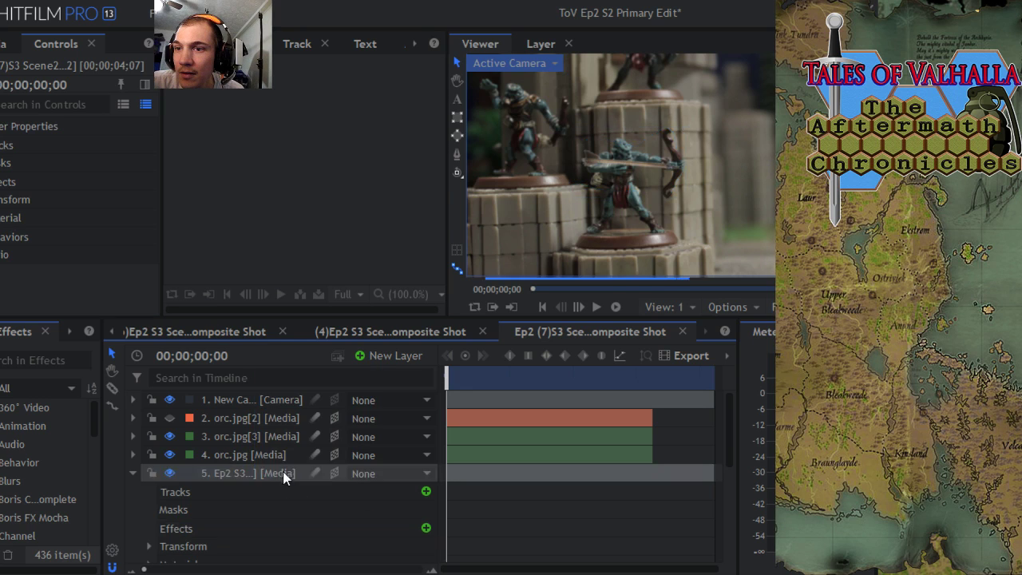
pyautogui.click(132, 473)
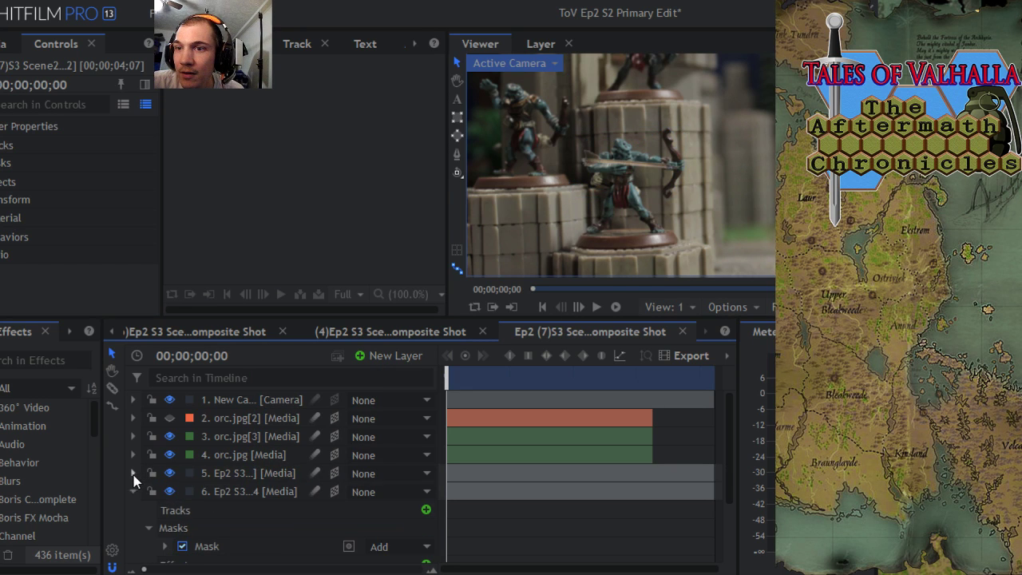
pyautogui.click(231, 479)
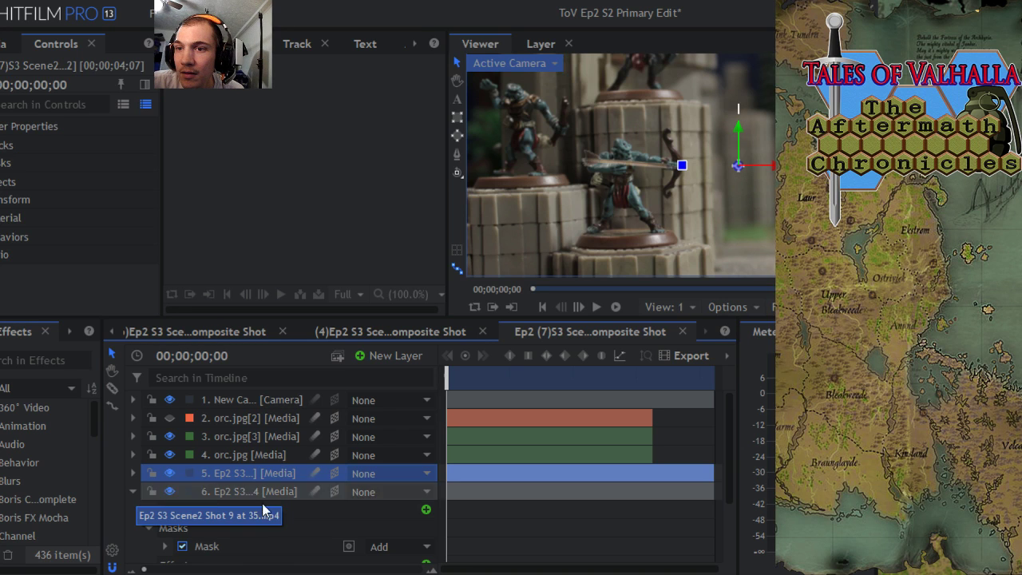
# Step: Try the Darken, Intersect, Lighten, Replace and Subtract modes on the original footage layer's mask, and return it to Add
pyautogui.click(241, 551)
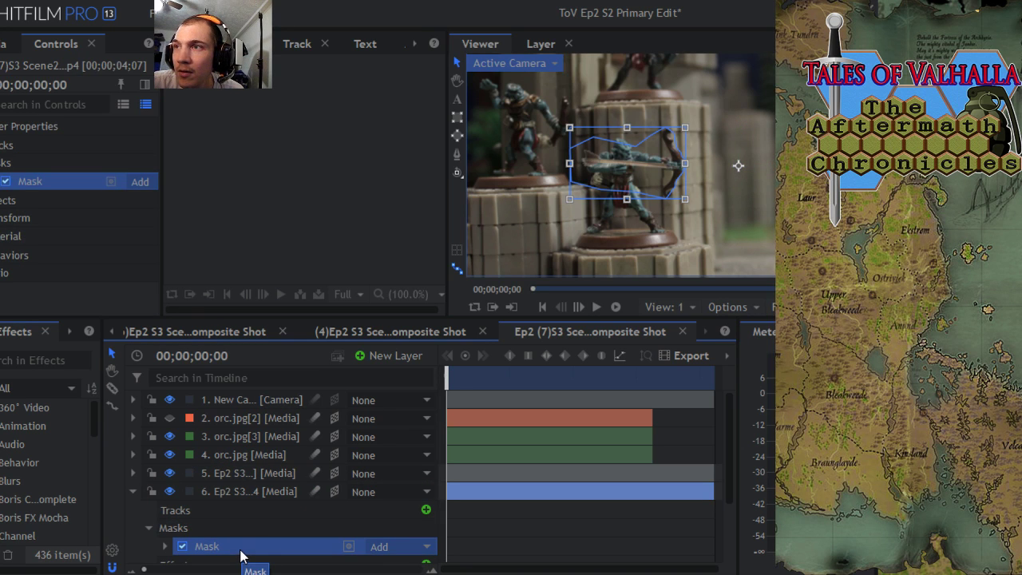
pyautogui.click(377, 547)
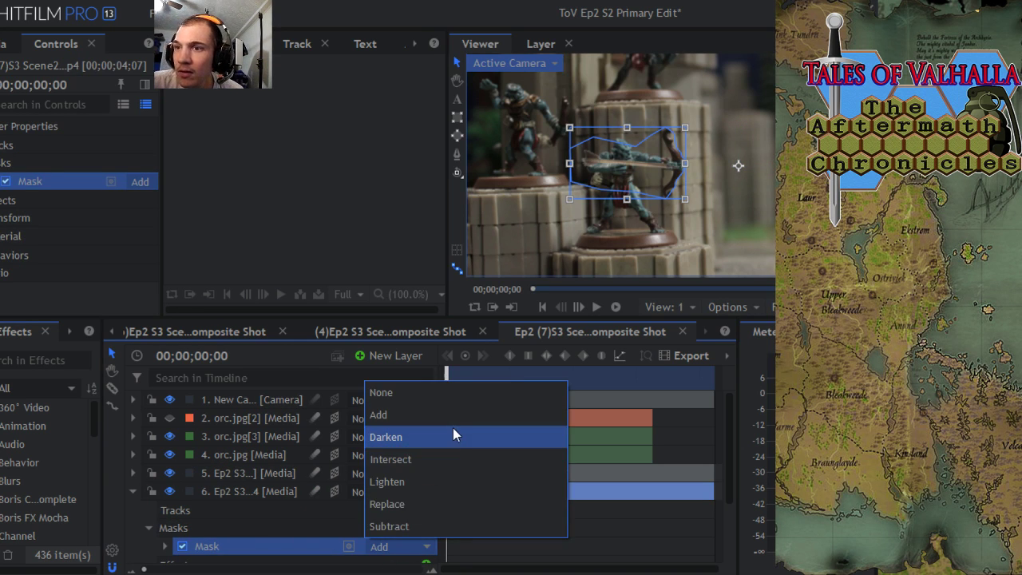
pyautogui.click(453, 435)
pyautogui.click(405, 548)
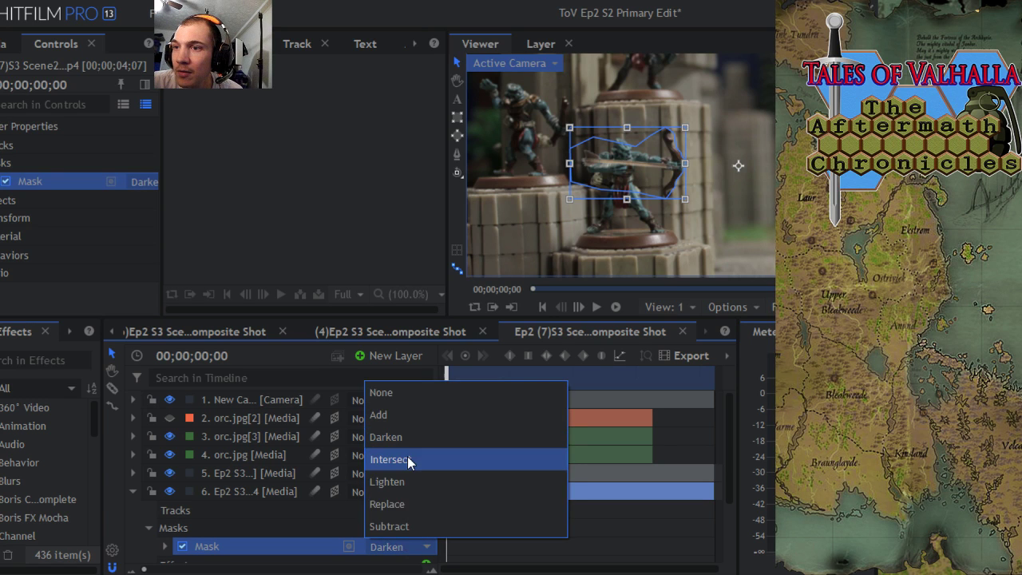
pyautogui.click(408, 461)
pyautogui.click(403, 548)
pyautogui.click(422, 482)
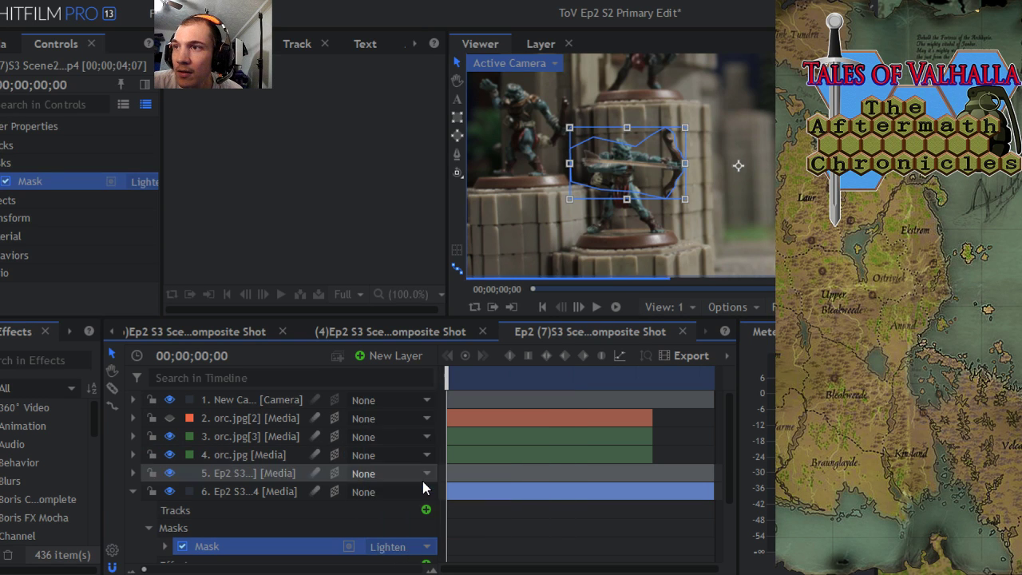
pyautogui.click(389, 548)
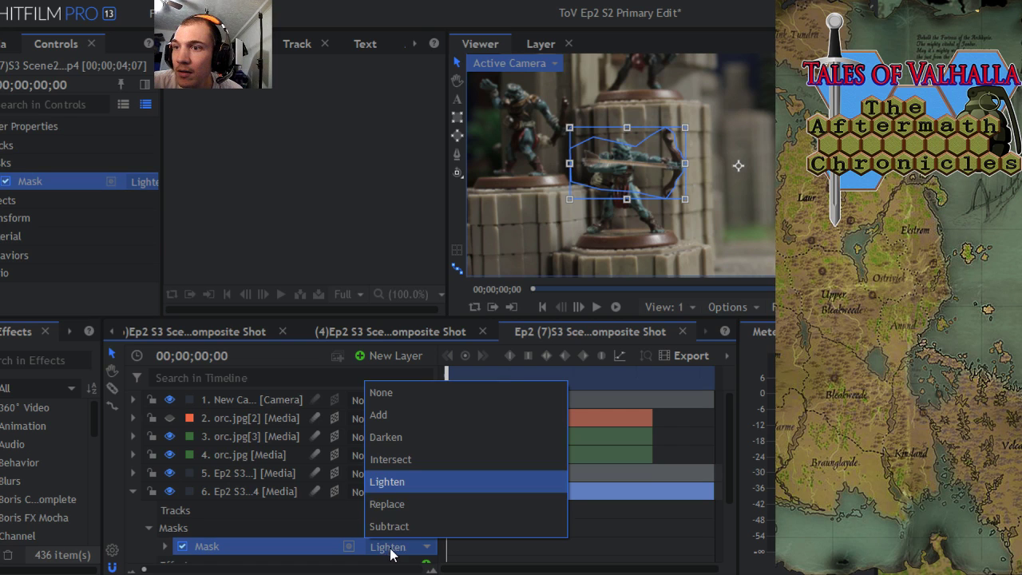
pyautogui.click(399, 501)
pyautogui.click(391, 549)
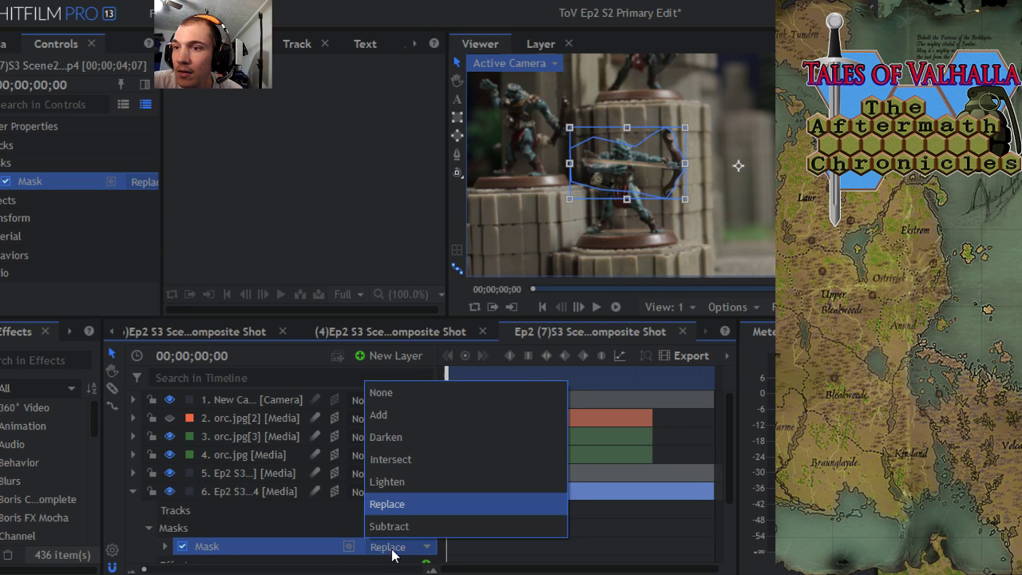
pyautogui.click(410, 524)
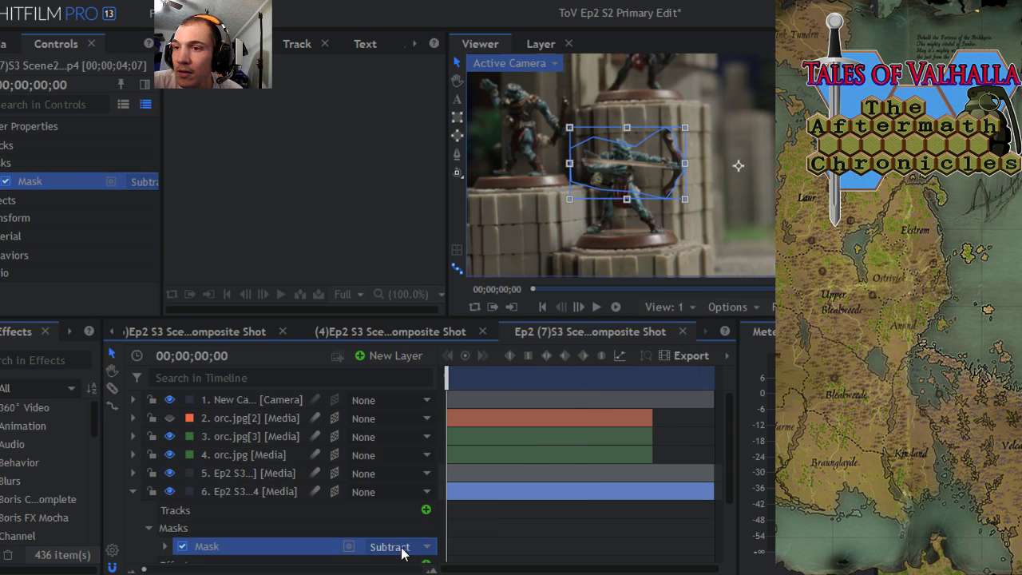
pyautogui.click(402, 549)
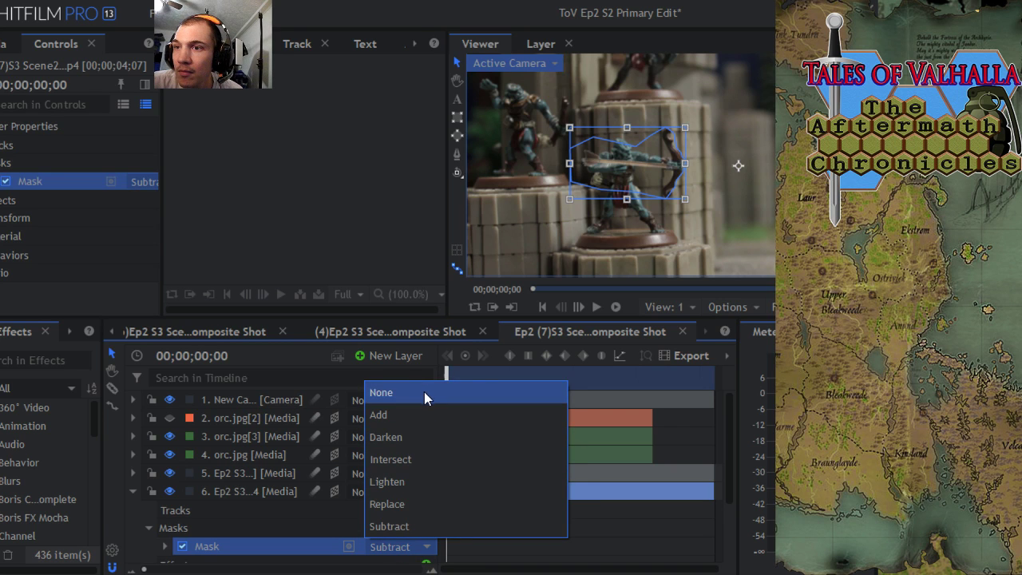
pyautogui.click(424, 414)
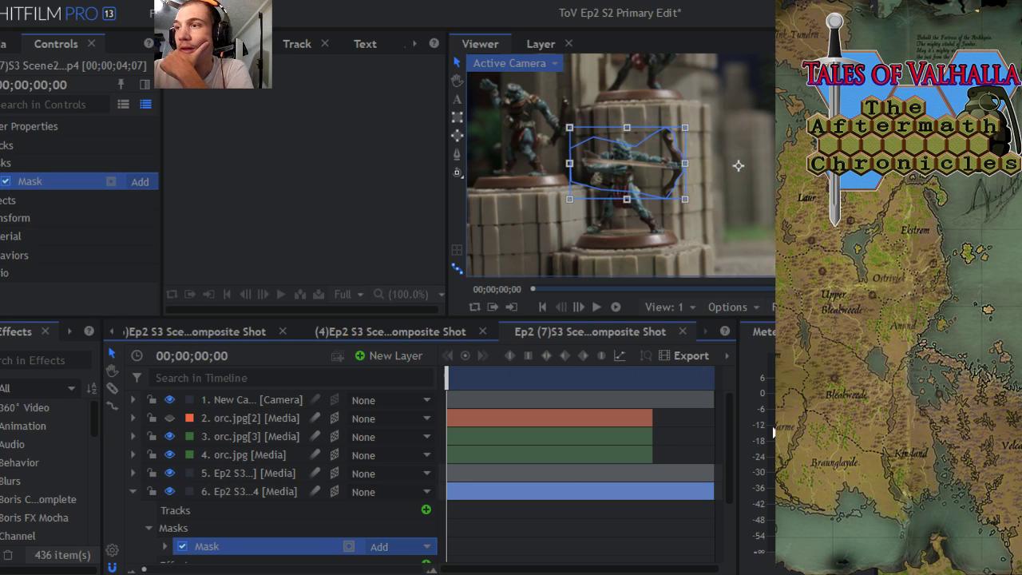
# Step: Move the duplicated footage layer above the three orc.jpg arrow layers, directly below the camera
pyautogui.moveTo(730, 439); pyautogui.dragTo(734, 468)
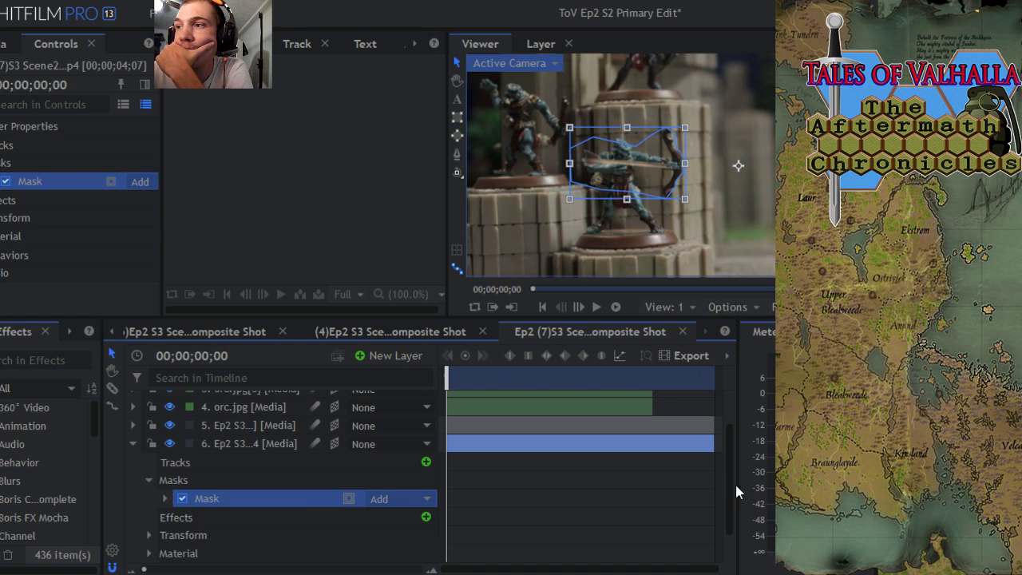
pyautogui.moveTo(735, 481); pyautogui.dragTo(727, 448)
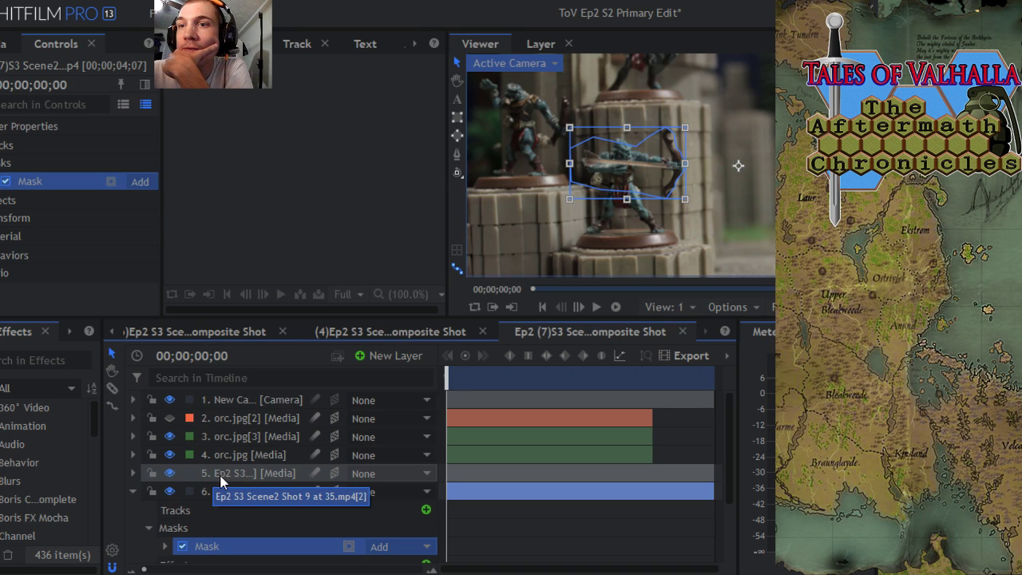
pyautogui.moveTo(222, 480); pyautogui.dragTo(228, 420)
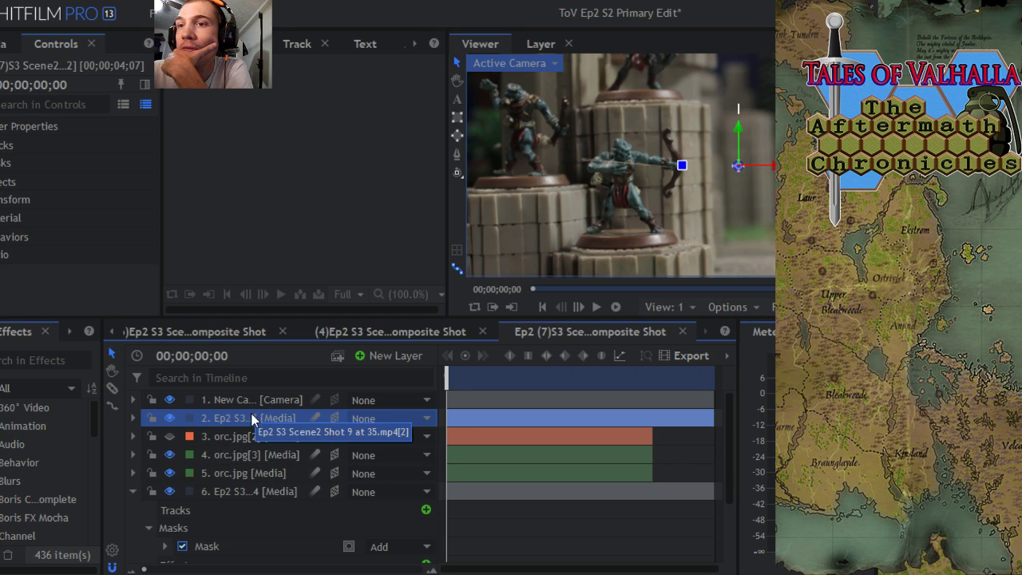
# Step: Examine the properties of the two visible orc.jpg layers and both footage layers
pyautogui.click(134, 473)
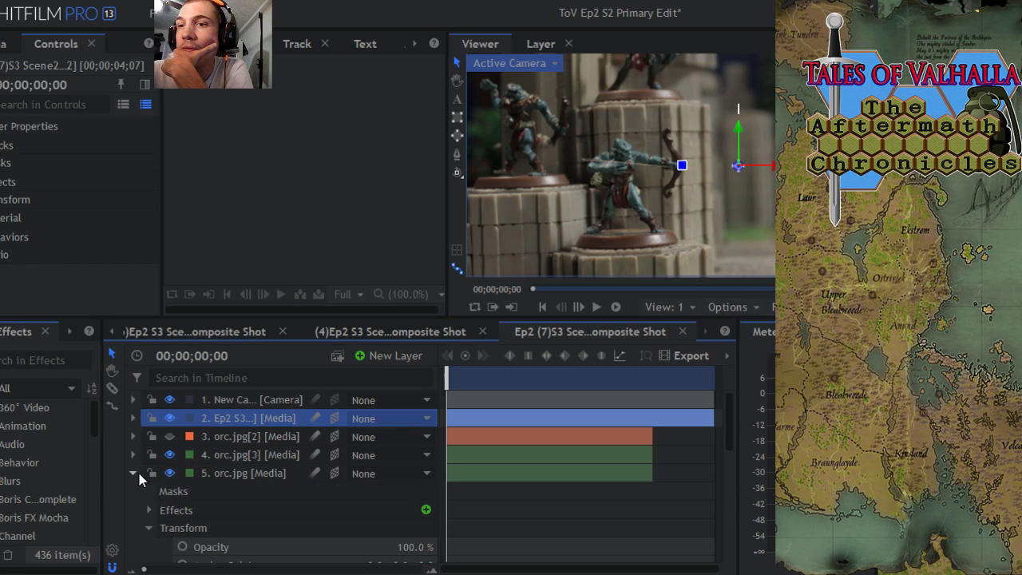
pyautogui.click(134, 473)
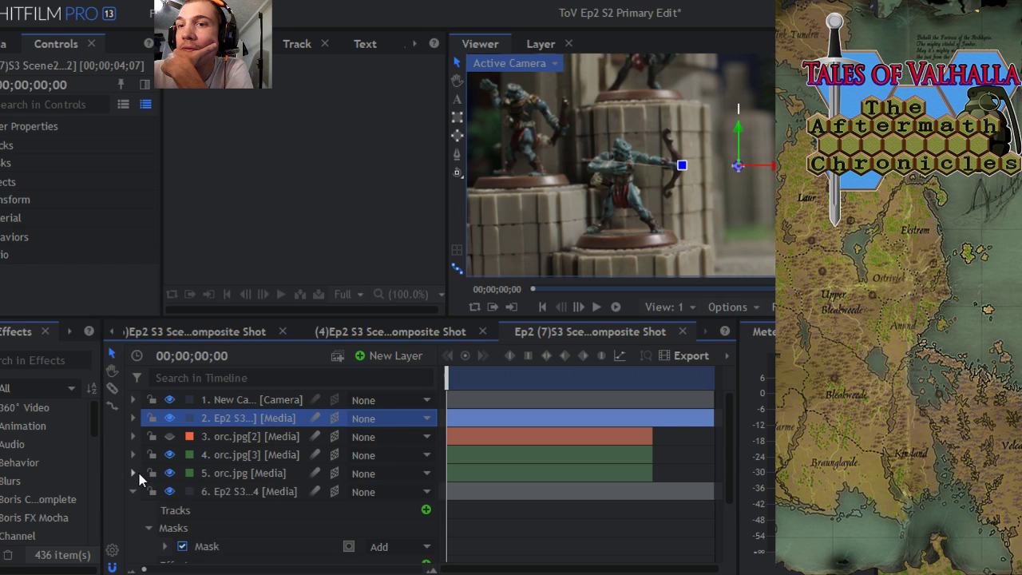
pyautogui.click(132, 455)
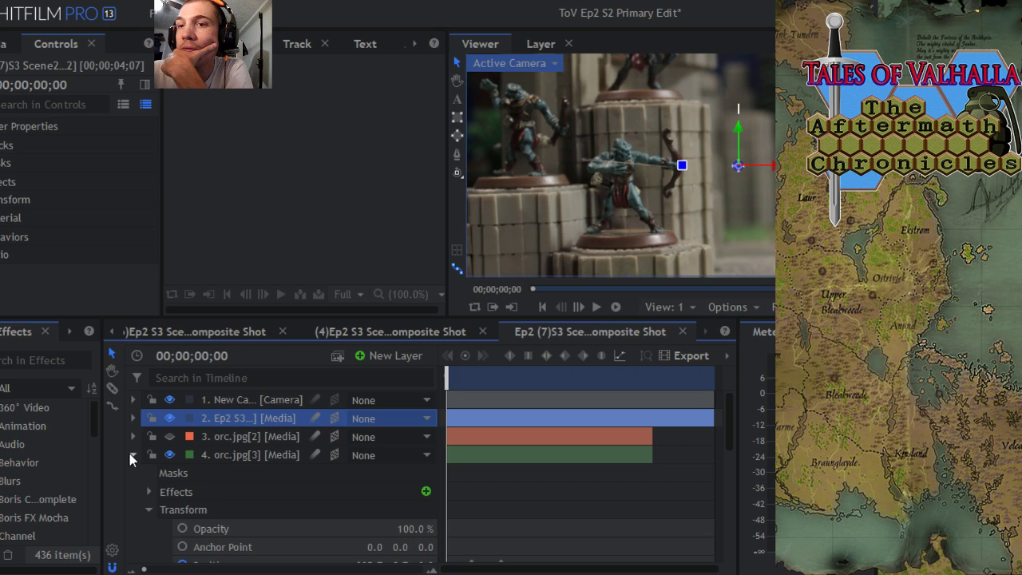
pyautogui.click(132, 456)
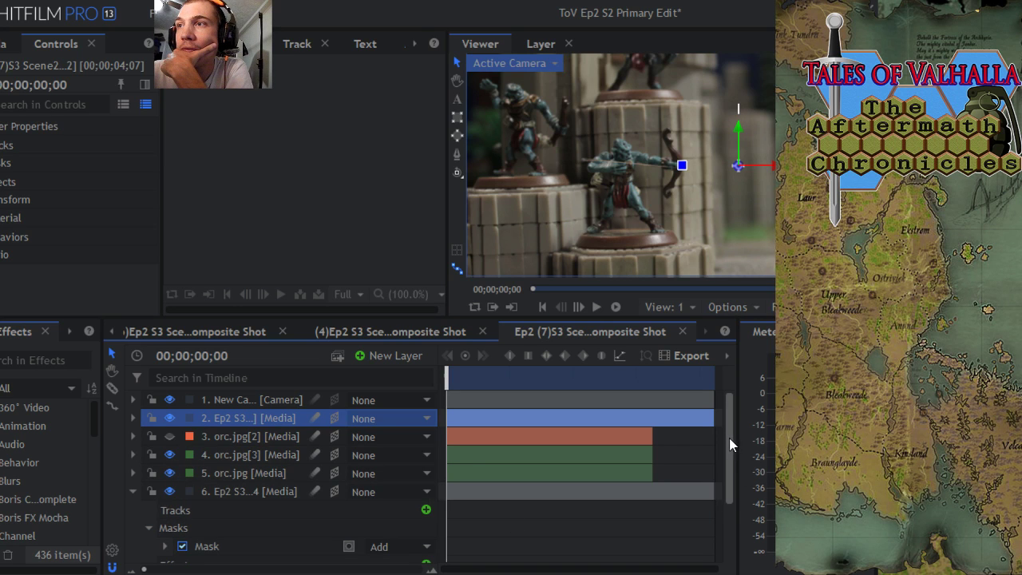
pyautogui.moveTo(729, 438); pyautogui.dragTo(731, 468)
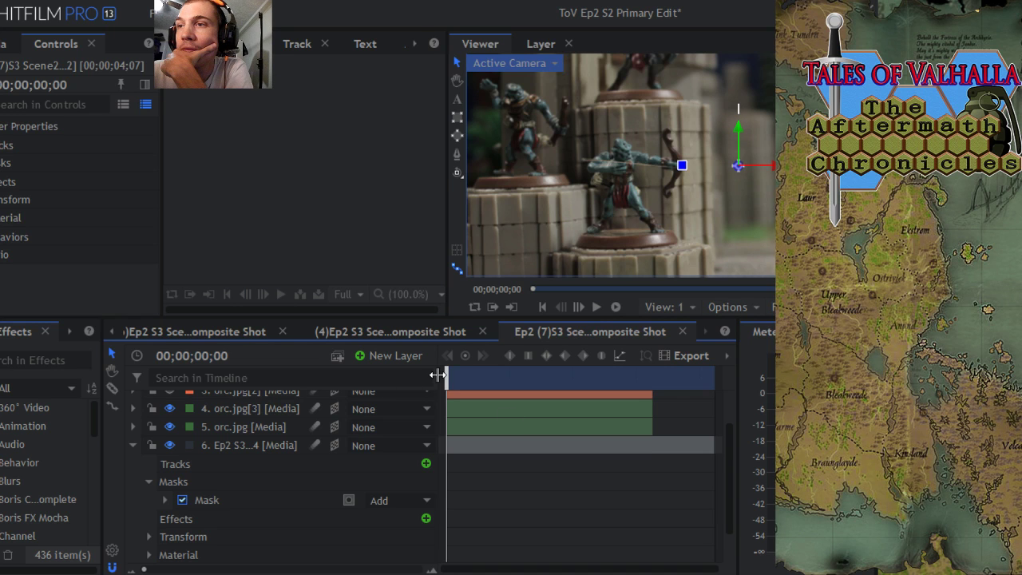
pyautogui.moveTo(444, 375); pyautogui.dragTo(415, 399)
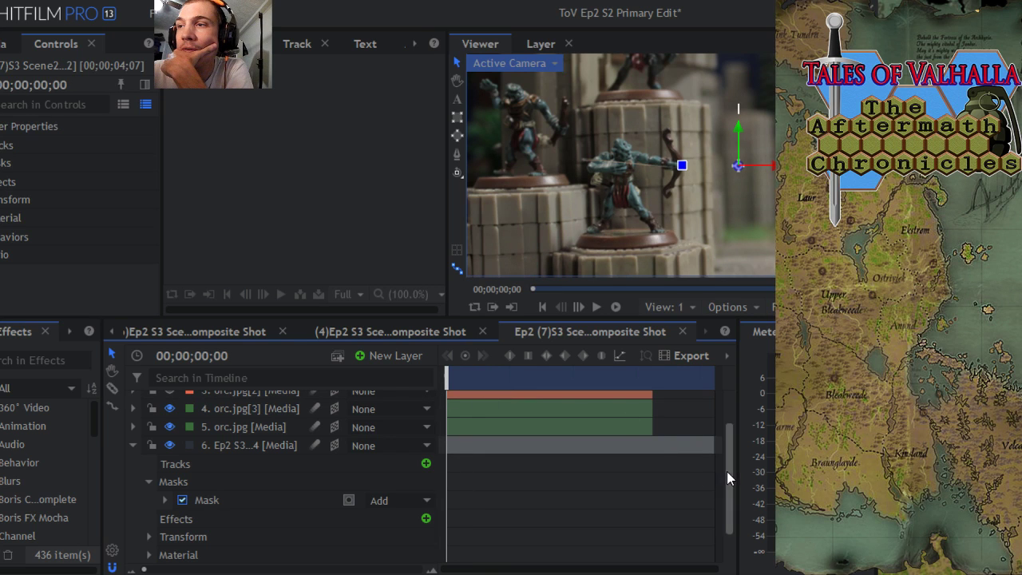
pyautogui.moveTo(731, 469); pyautogui.dragTo(724, 428)
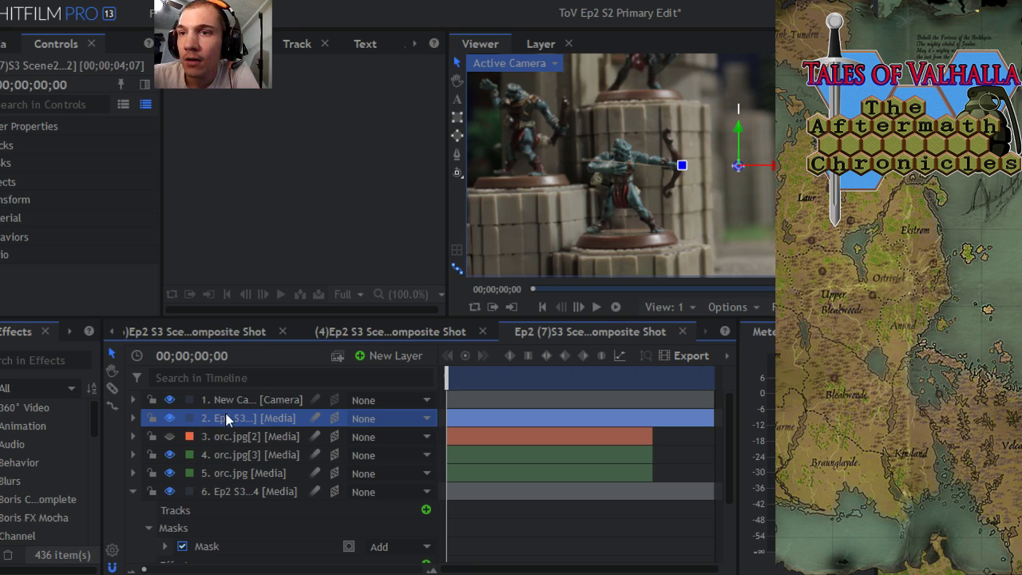
pyautogui.click(133, 419)
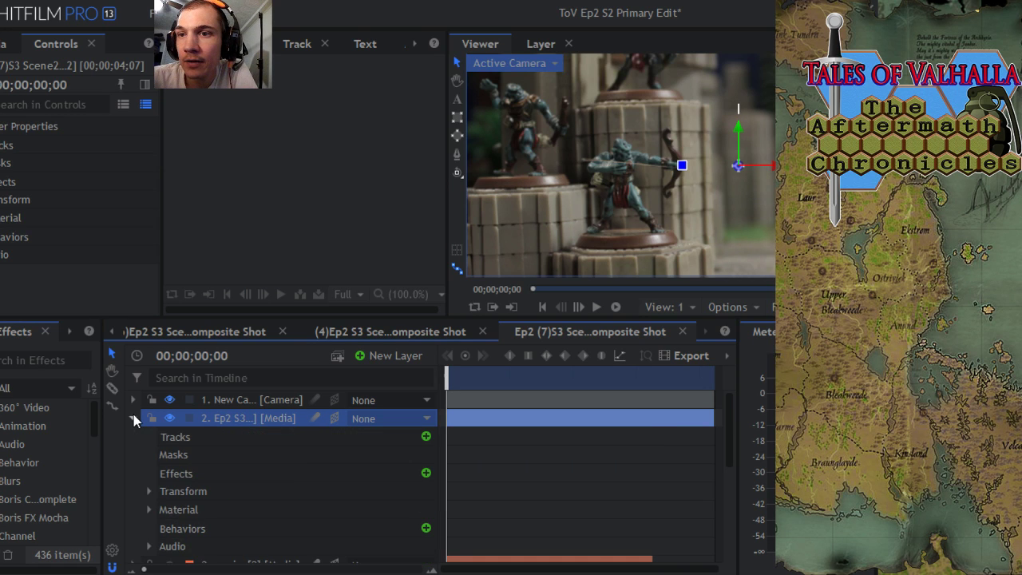
pyautogui.click(133, 415)
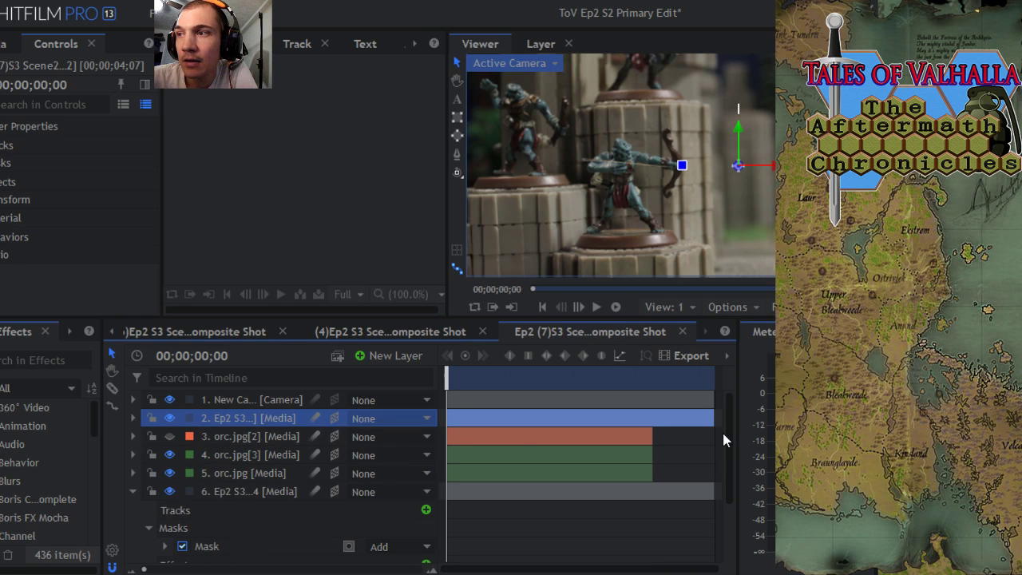
# Step: Move the duplicated footage layer back below the orc.jpg layers, directly above the original footage, and expand its properties
pyautogui.moveTo(727, 432); pyautogui.dragTo(729, 448)
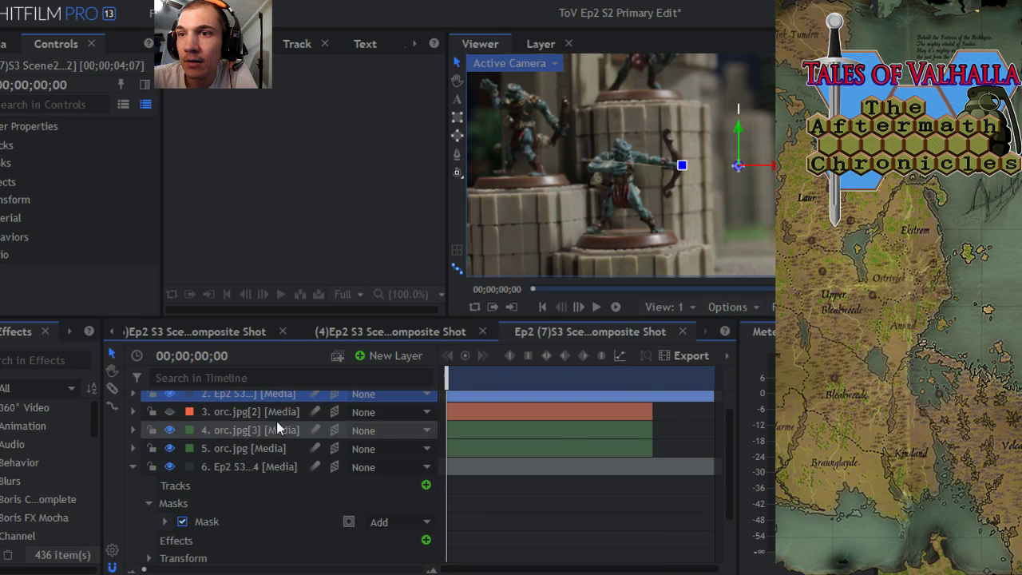
pyautogui.moveTo(241, 394); pyautogui.dragTo(249, 468)
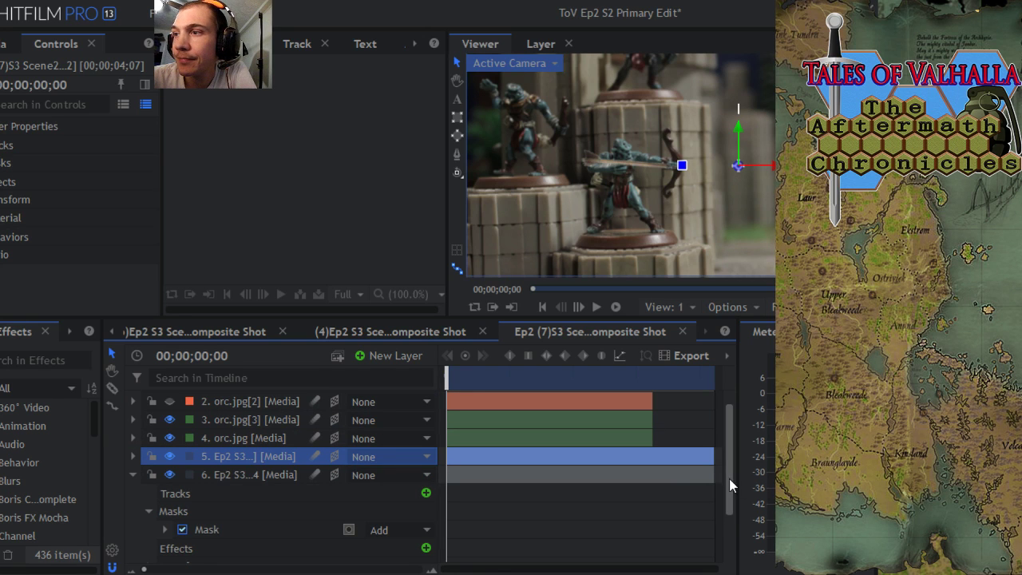
pyautogui.moveTo(727, 480); pyautogui.dragTo(732, 448)
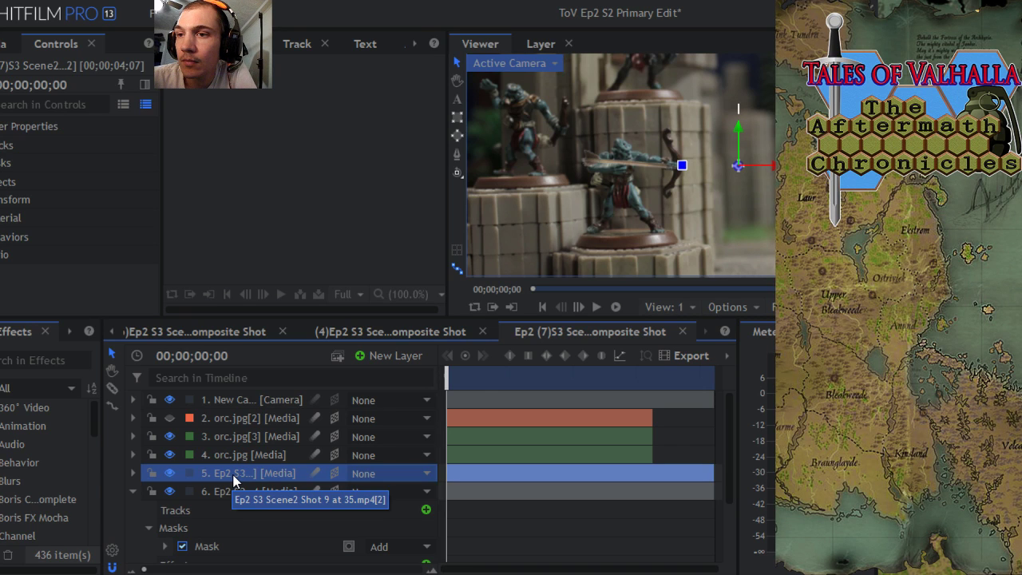
pyautogui.click(132, 474)
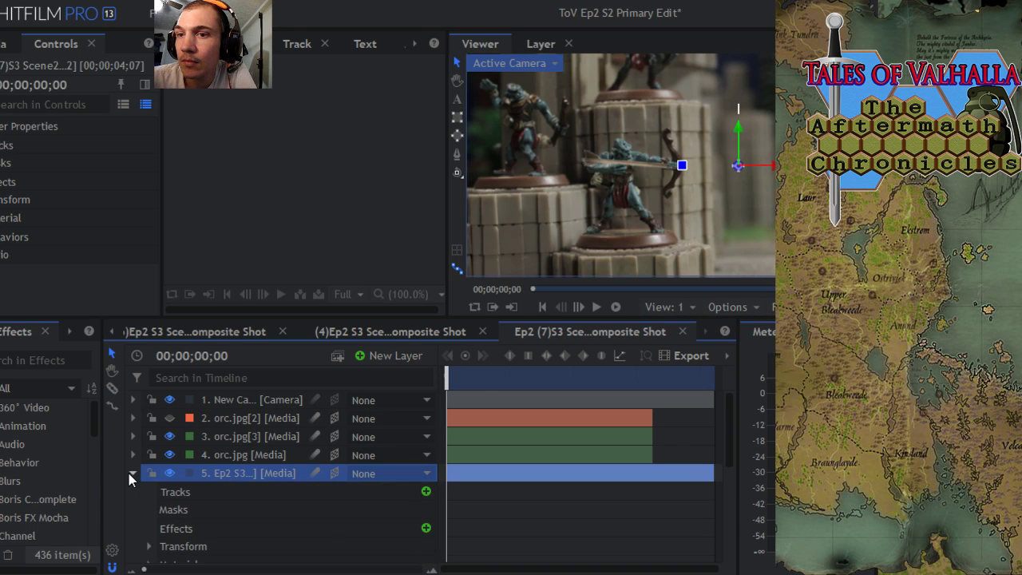
# Step: Collapse the duplicated footage layer and set the original footage mask's feather strength to 1.0 px
pyautogui.click(132, 476)
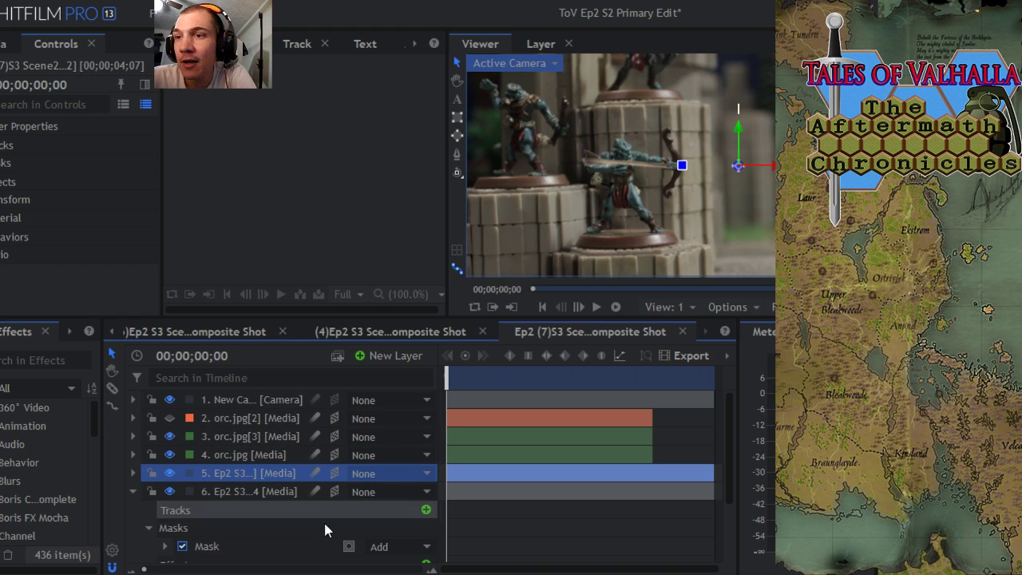
pyautogui.moveTo(728, 437); pyautogui.dragTo(734, 466)
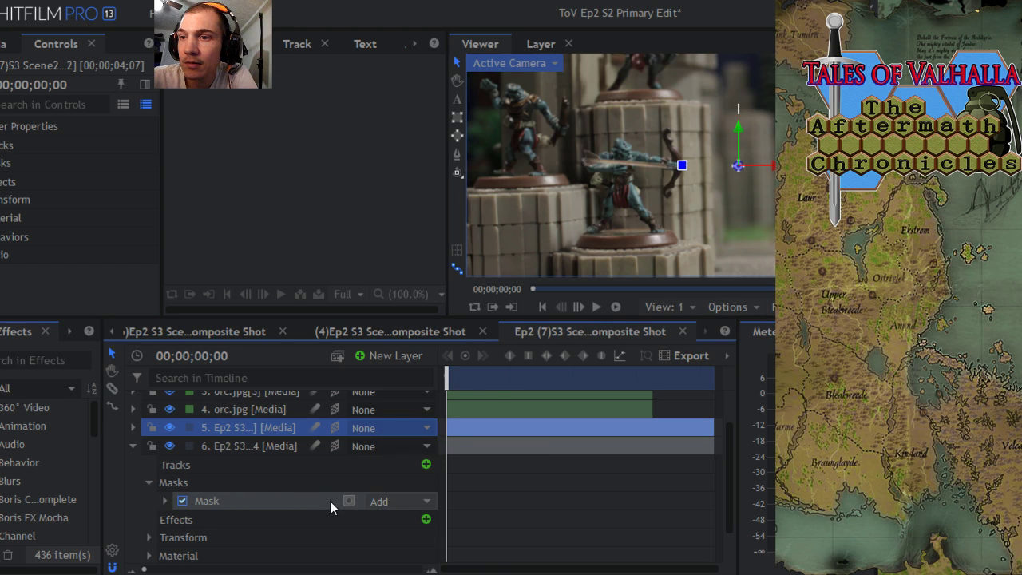
pyautogui.click(165, 501)
pyautogui.scroll(-3, 182, 495)
pyautogui.scroll(2, 190, 502)
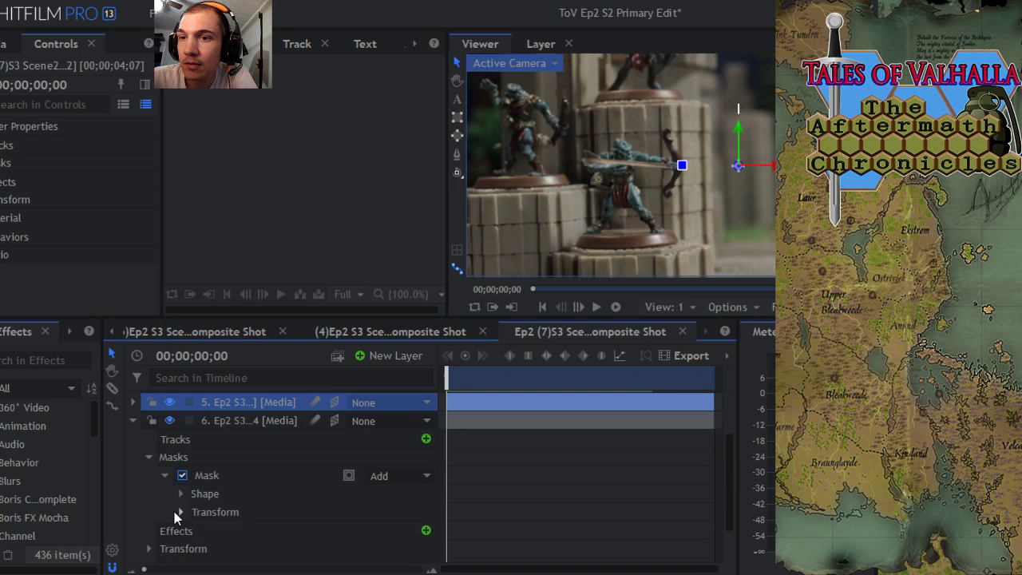
pyautogui.click(179, 513)
pyautogui.click(179, 513)
pyautogui.click(180, 495)
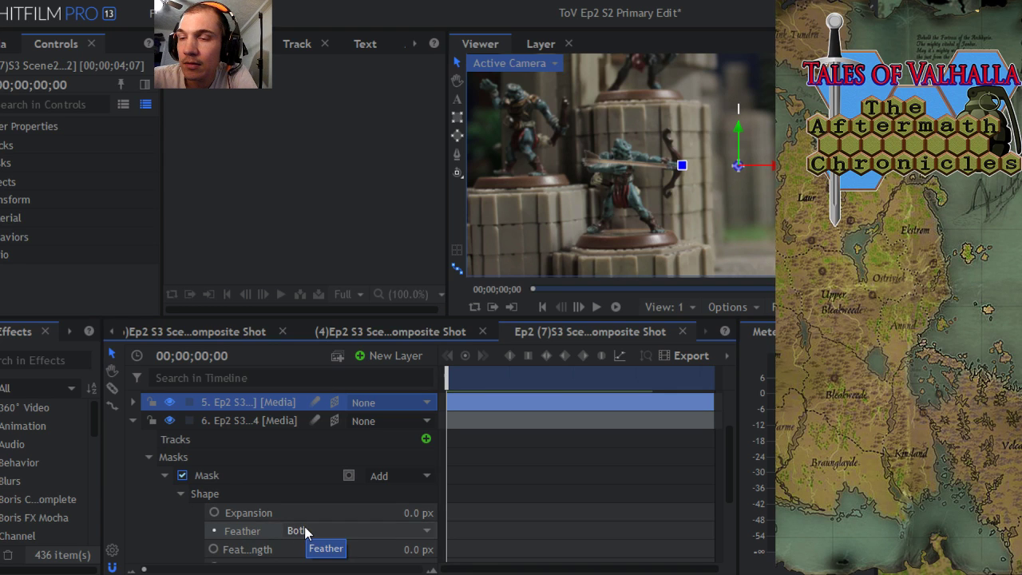
pyautogui.scroll(-2, 304, 525)
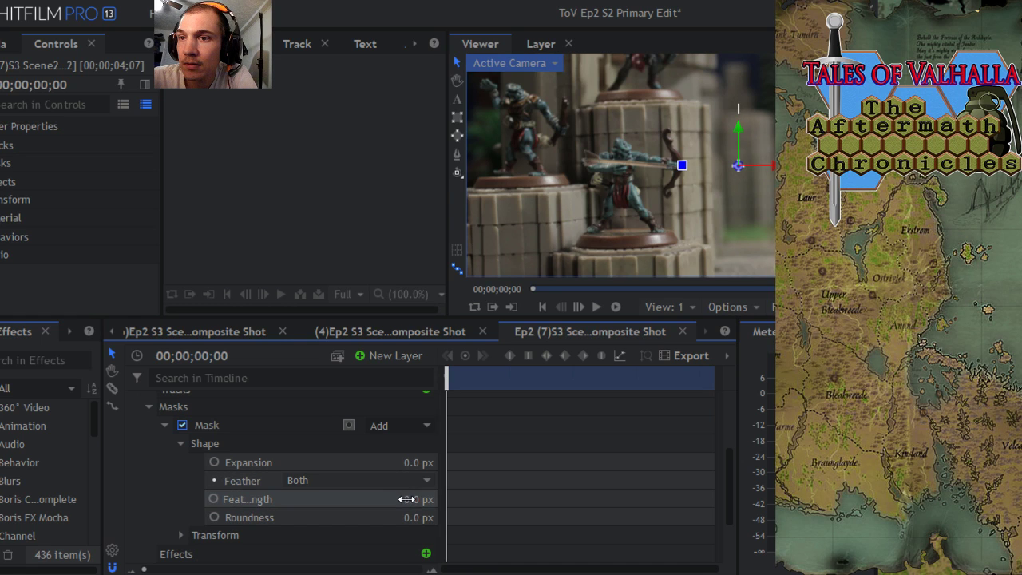
pyautogui.moveTo(408, 499); pyautogui.dragTo(409, 499)
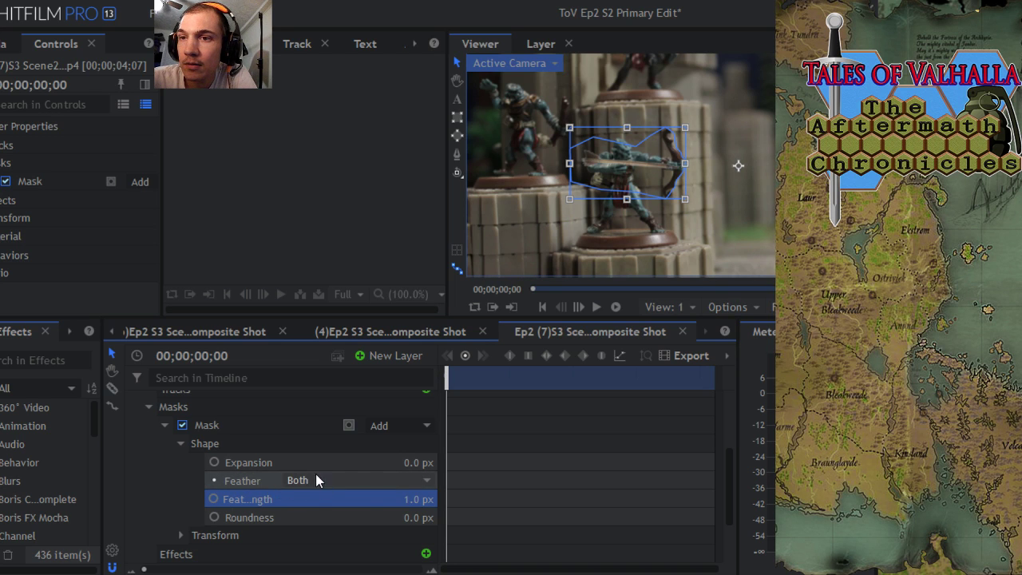
# Step: Try the Subtract mode on the original footage layer's mask and return it to Add
pyautogui.scroll(3, 316, 473)
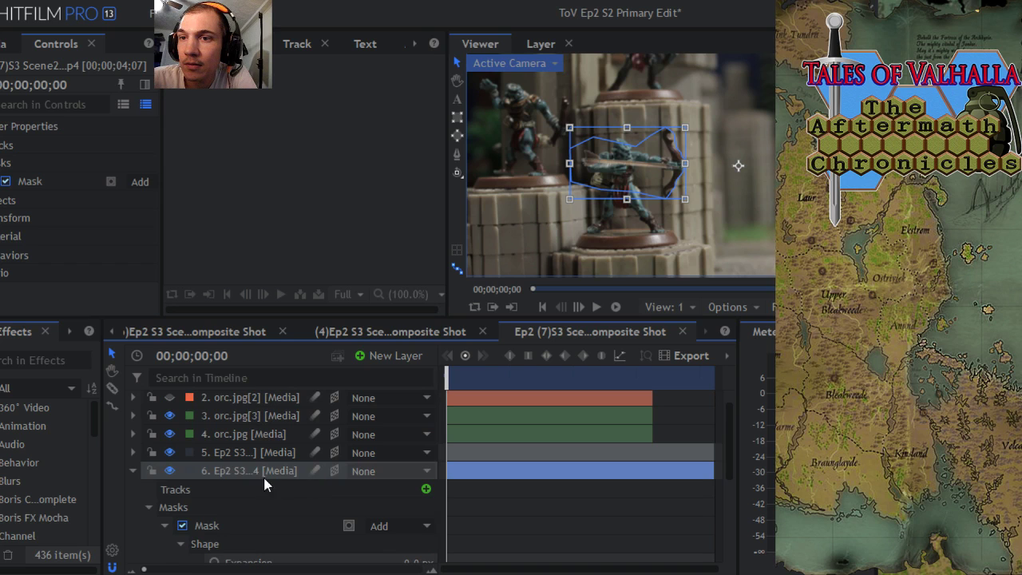
pyautogui.click(392, 523)
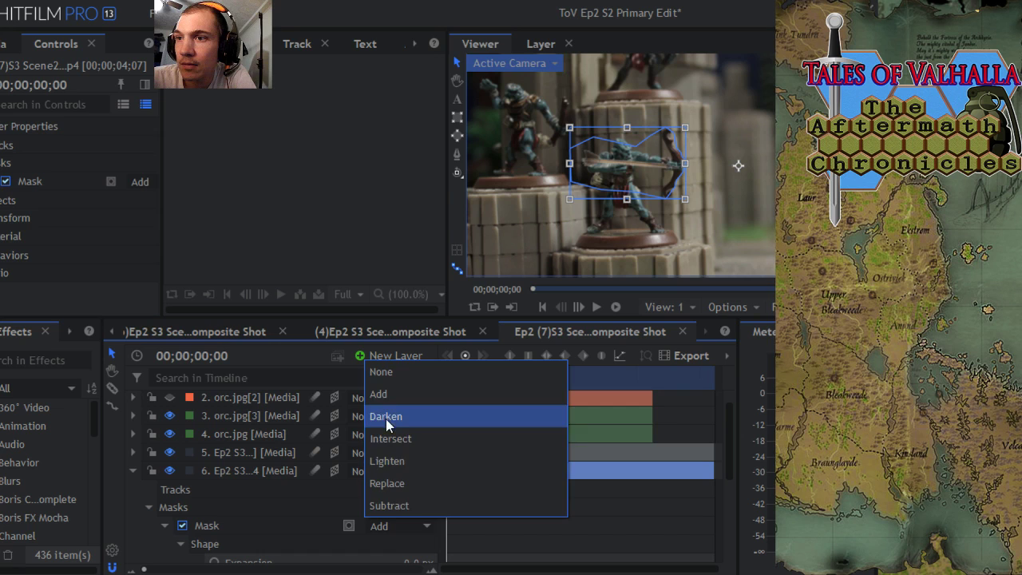
pyautogui.click(389, 505)
pyautogui.click(390, 526)
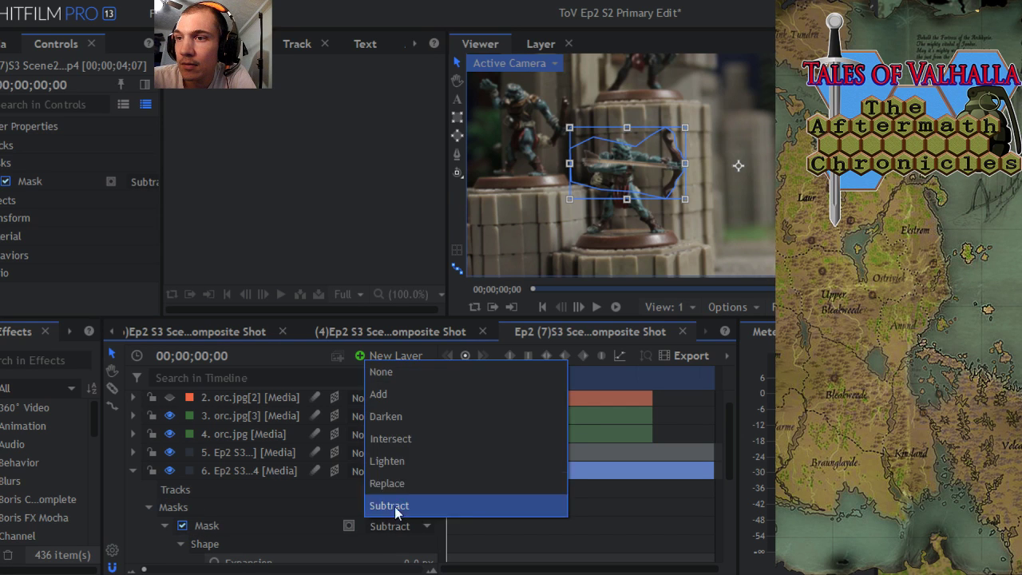
pyautogui.click(394, 399)
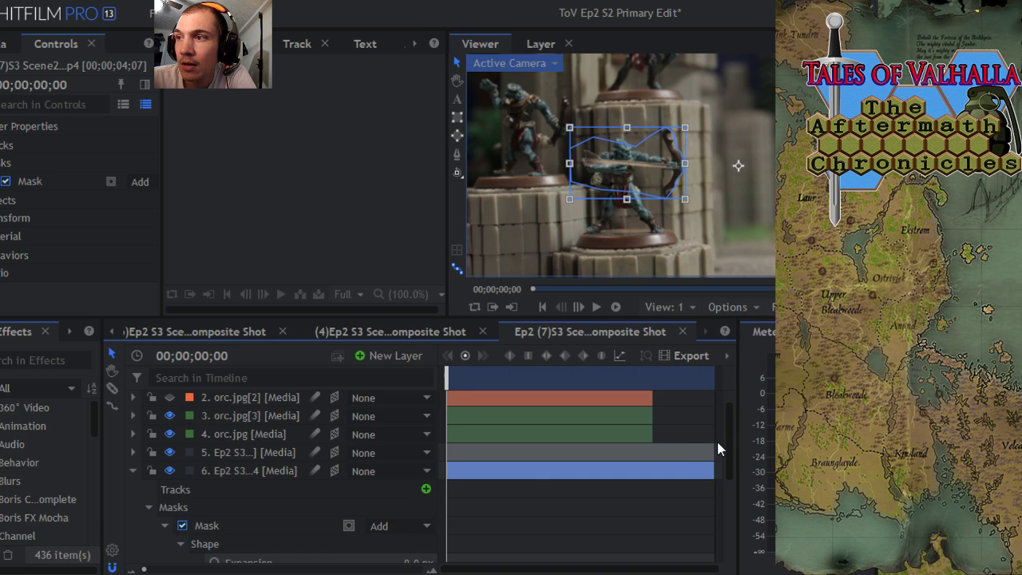
# Step: Move the duplicated footage layer between orc.jpg[2] and orc.jpg[3], and select the original footage layer's mask
pyautogui.moveTo(729, 442); pyautogui.dragTo(733, 431)
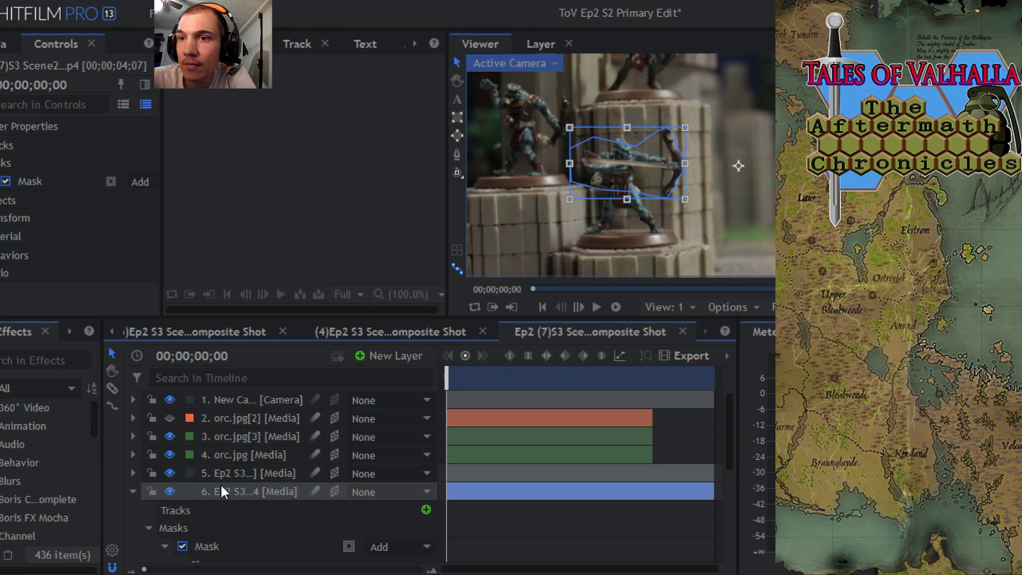
pyautogui.moveTo(225, 473); pyautogui.dragTo(225, 436)
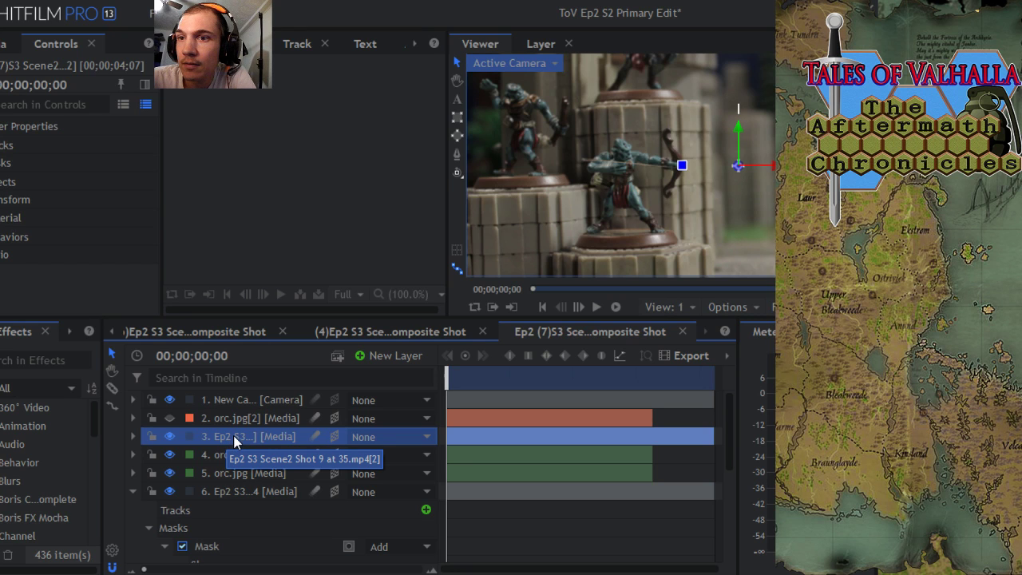
pyautogui.moveTo(234, 442)
pyautogui.mouseDown()
pyautogui.moveTo(246, 485)
pyautogui.moveTo(243, 442)
pyautogui.mouseUp()
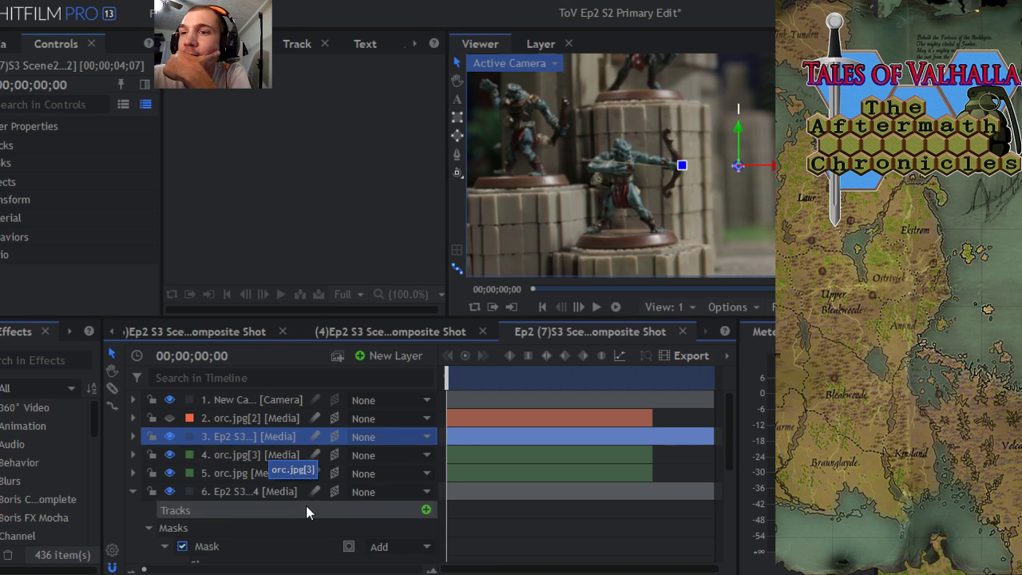
pyautogui.scroll(-3, 286, 491)
pyautogui.click(244, 447)
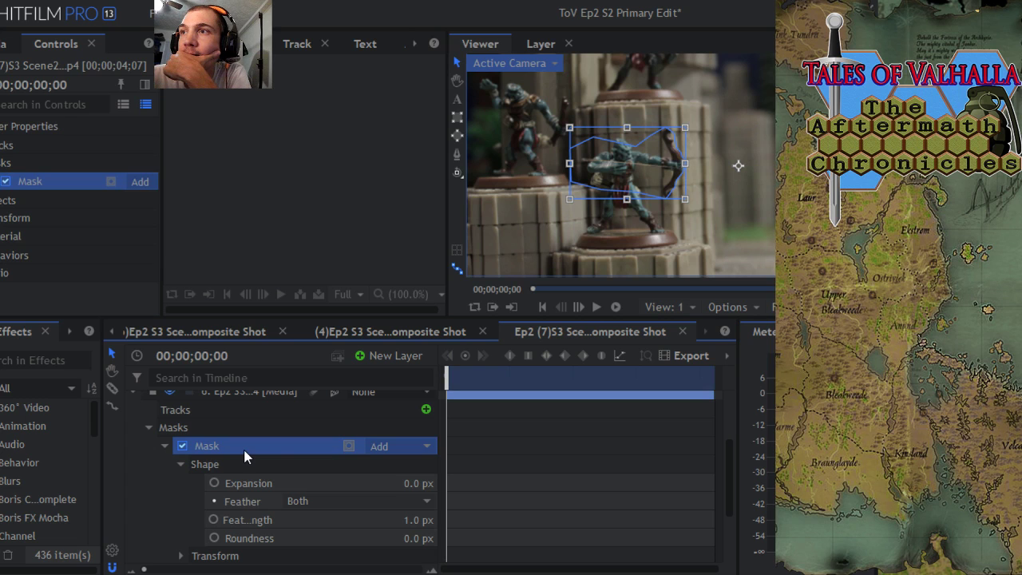
pyautogui.moveTo(730, 479); pyautogui.dragTo(728, 431)
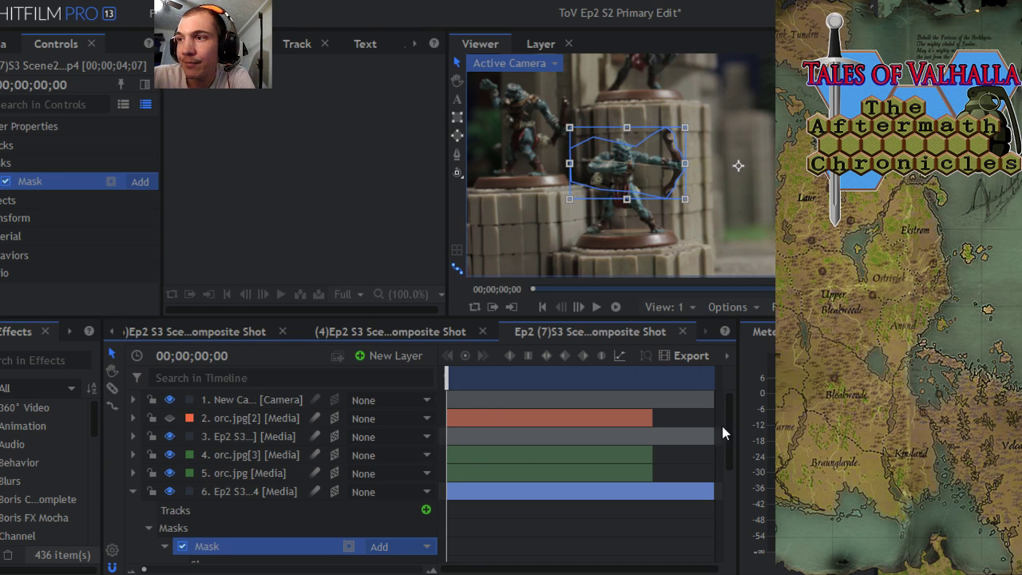
# Step: Remove the duplicated footage layer and delete the mask from the original footage layer
pyautogui.rightClick(221, 441)
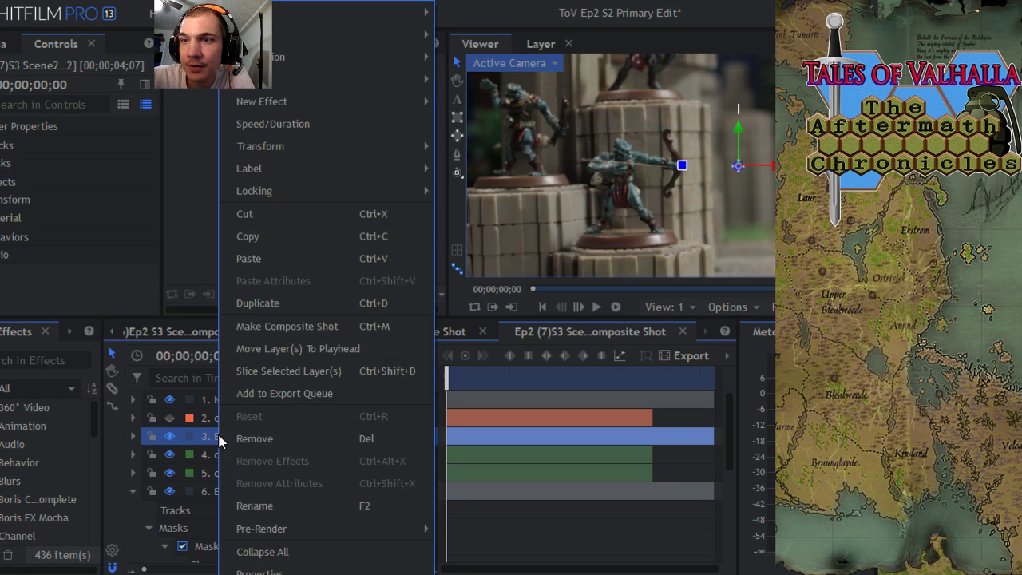
pyautogui.click(265, 435)
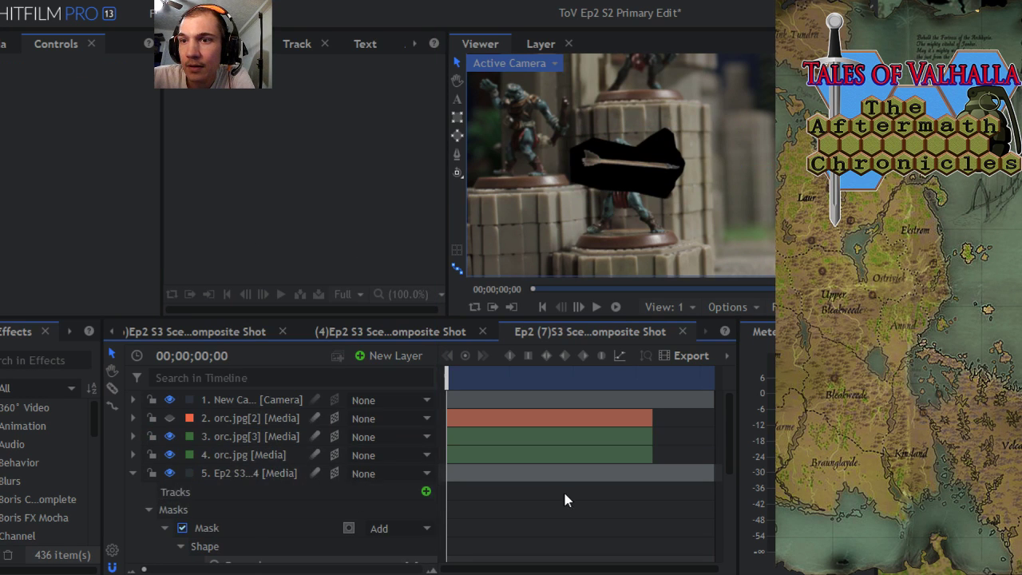
pyautogui.click(258, 472)
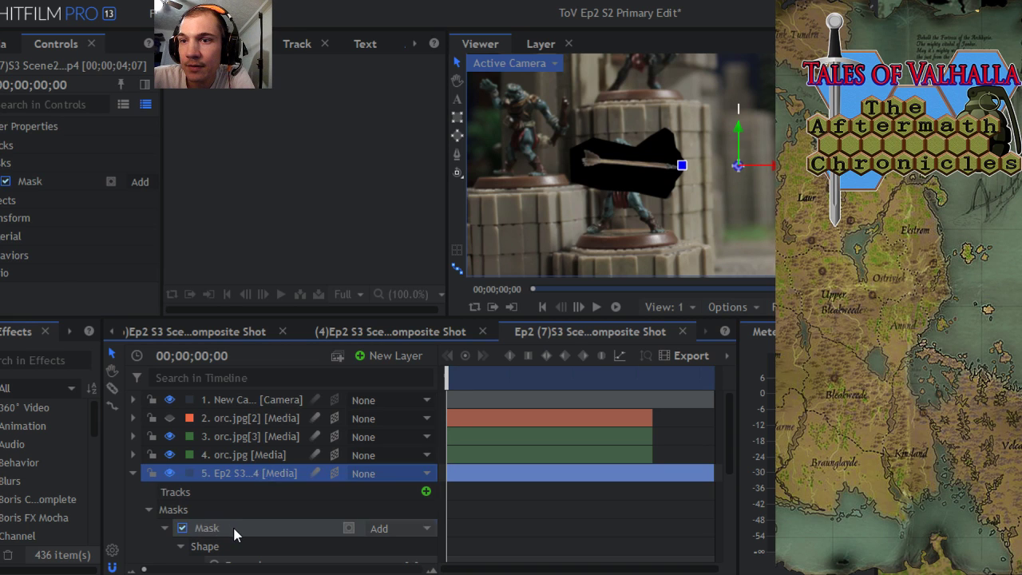
pyautogui.rightClick(233, 528)
pyautogui.click(278, 471)
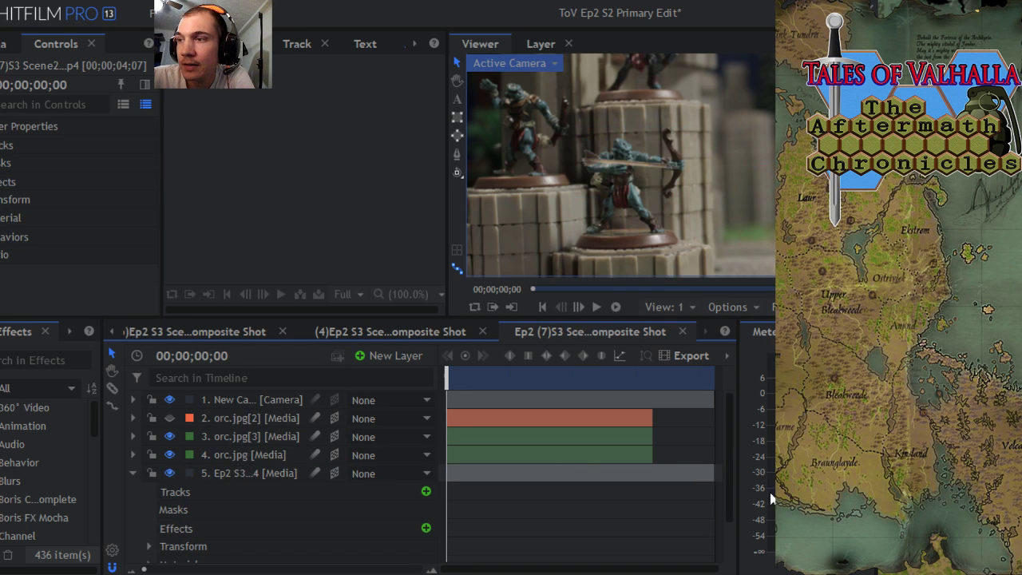
pyautogui.moveTo(729, 452); pyautogui.dragTo(742, 433)
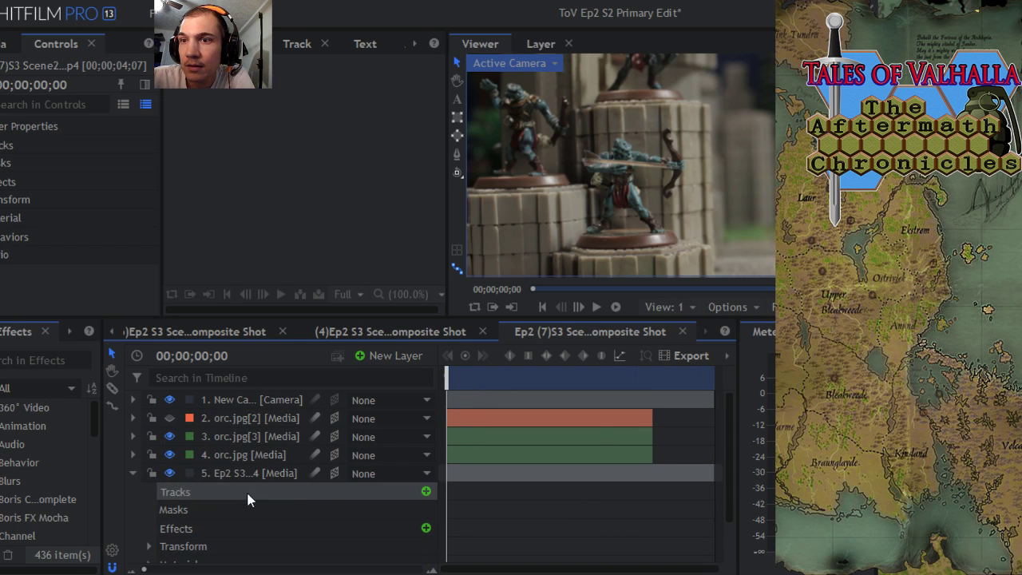
# Step: Duplicate the unmasked original footage layer and place the copy above the orc.jpg layers, directly below the camera
pyautogui.click(130, 473)
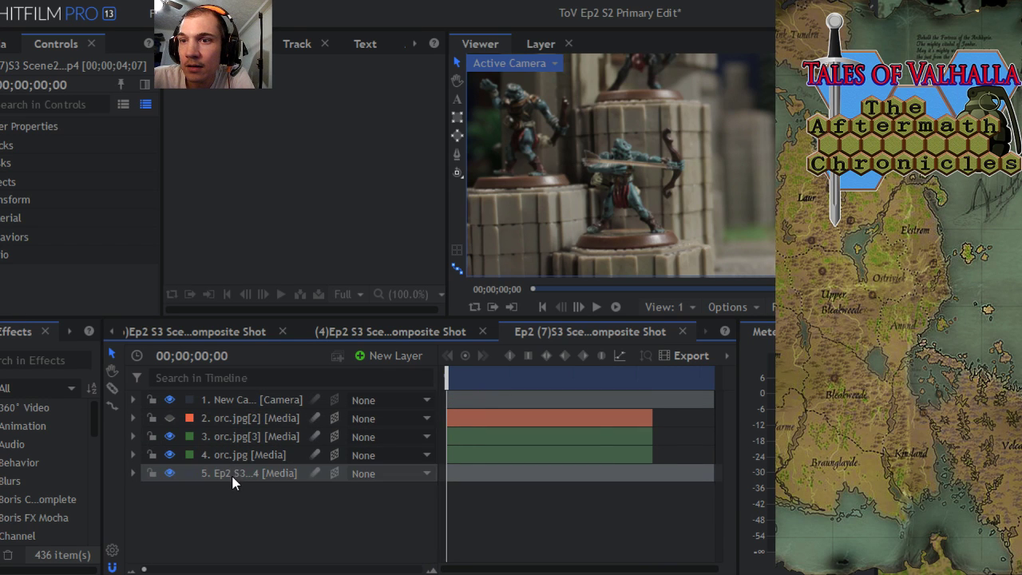
pyautogui.rightClick(233, 476)
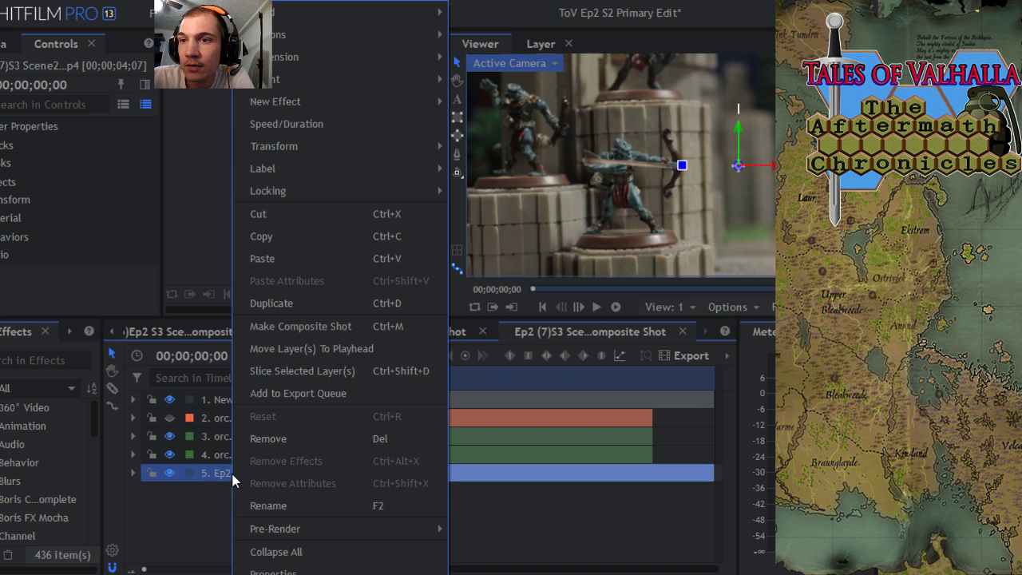
pyautogui.click(302, 300)
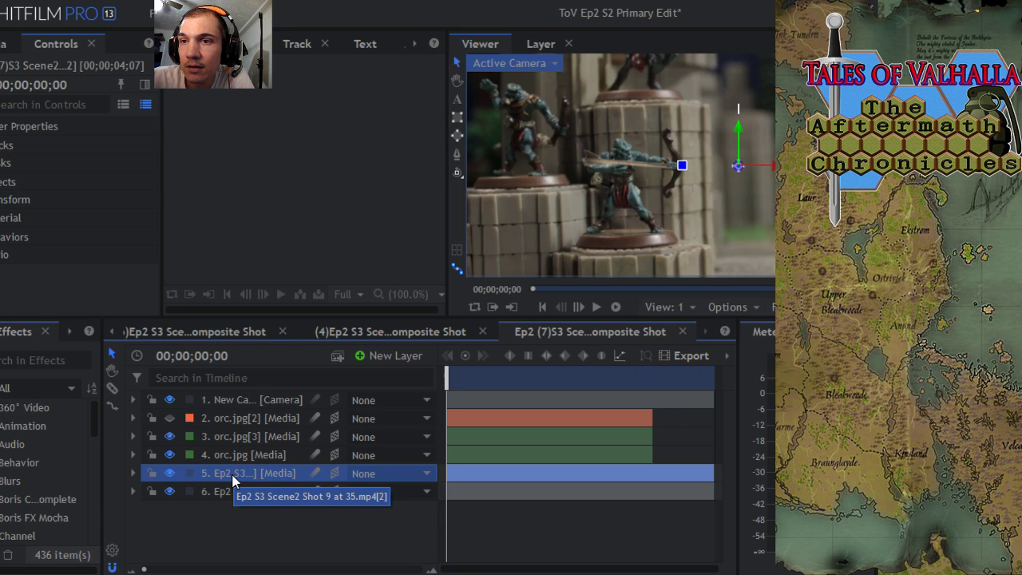
pyautogui.moveTo(232, 479); pyautogui.dragTo(224, 416)
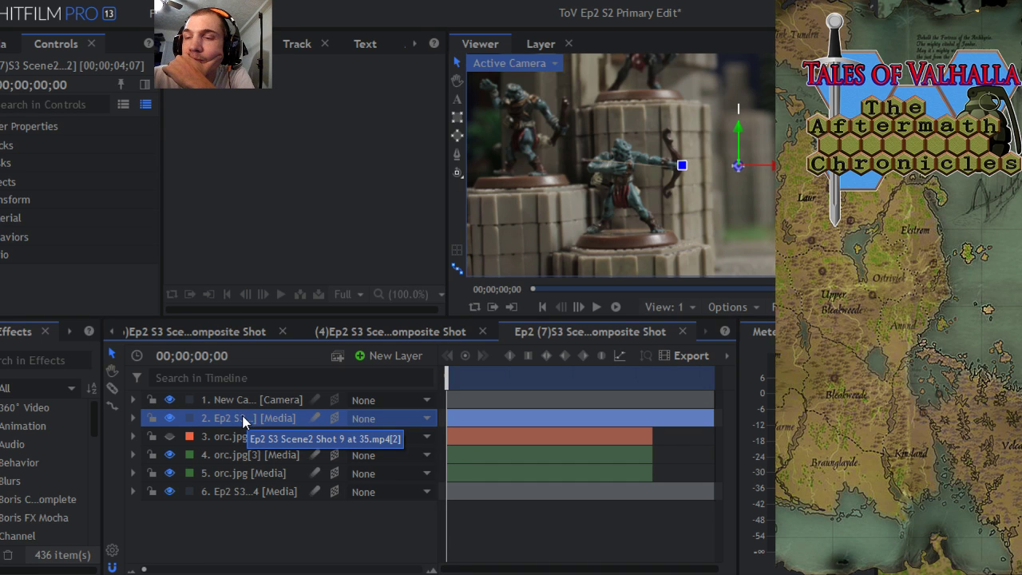
# Step: Convert the orc.jpg[3] arrow layer to 2D
pyautogui.click(226, 474)
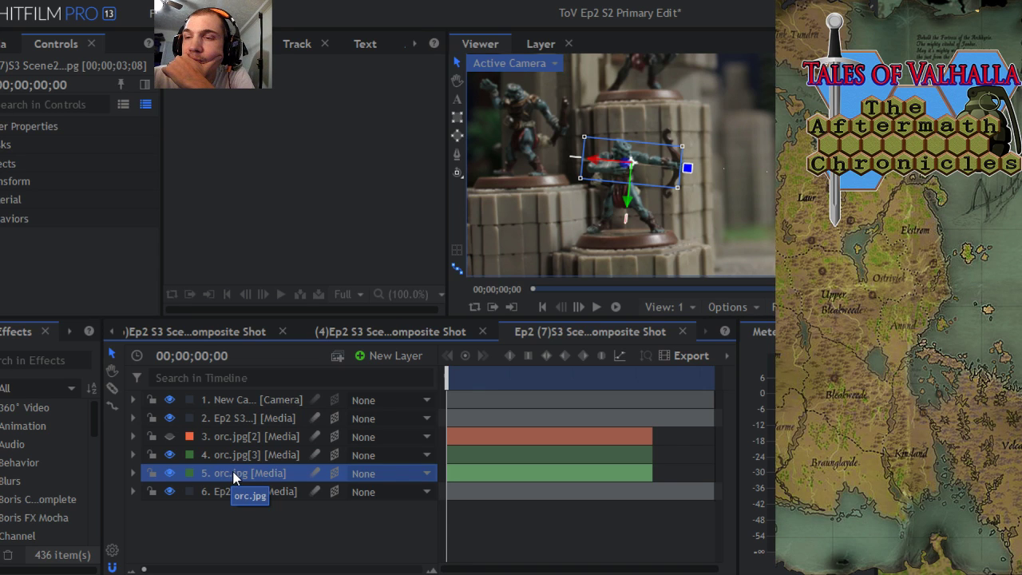
pyautogui.click(236, 456)
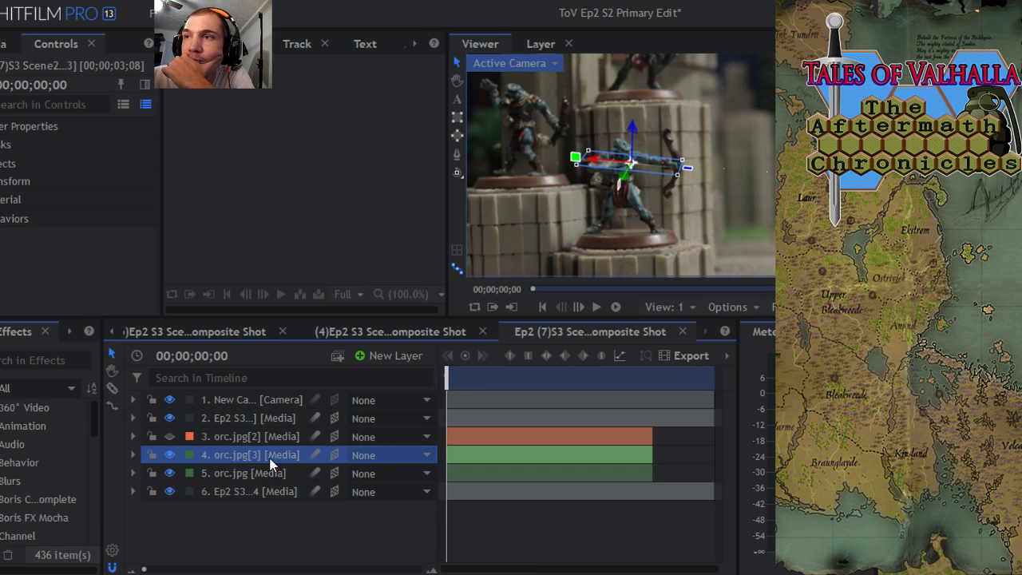
pyautogui.click(336, 454)
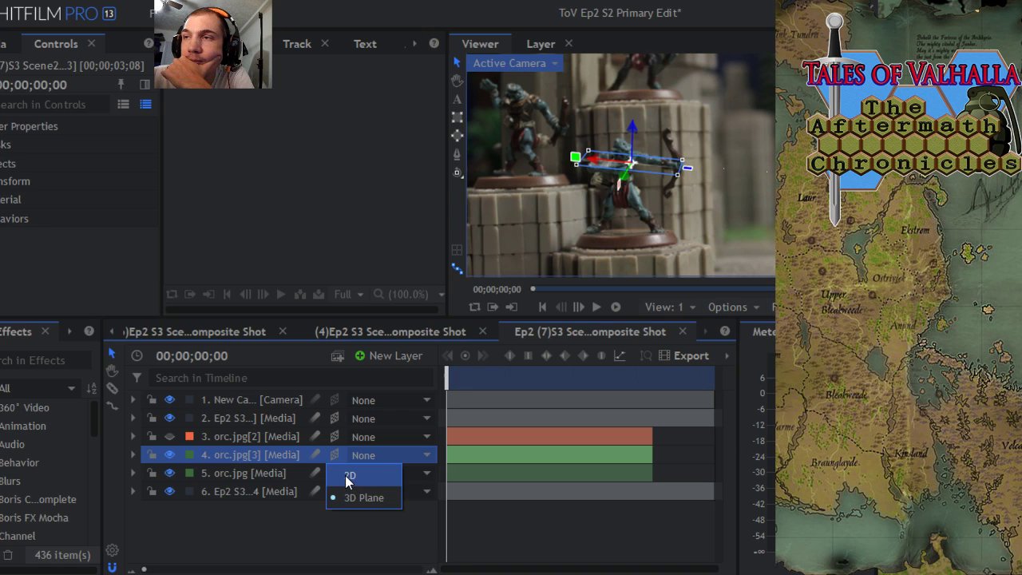
pyautogui.click(348, 477)
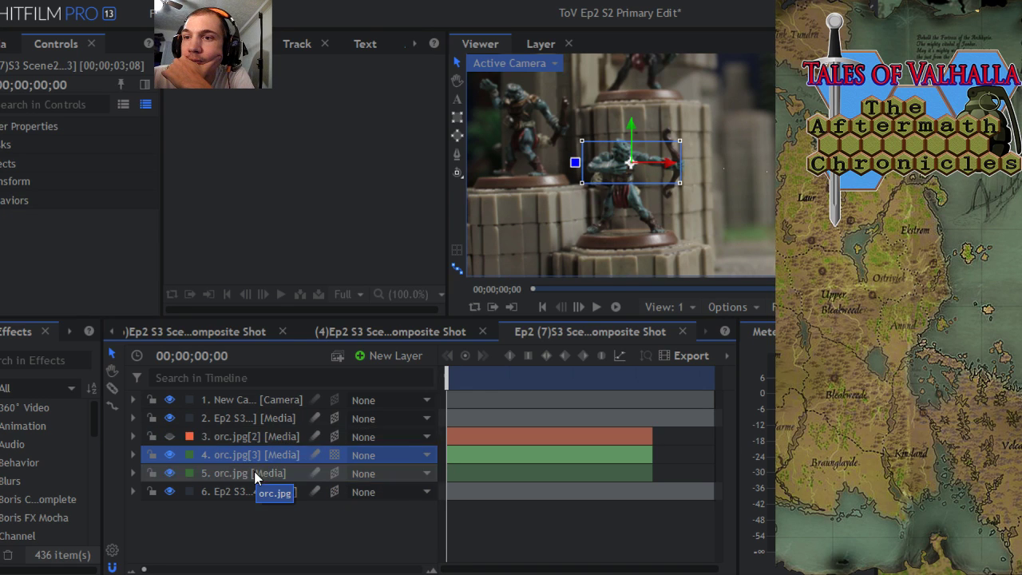
# Step: Hide the duplicated footage layer and convert the orc.jpg[3] layer to 3D Plane
pyautogui.click(172, 417)
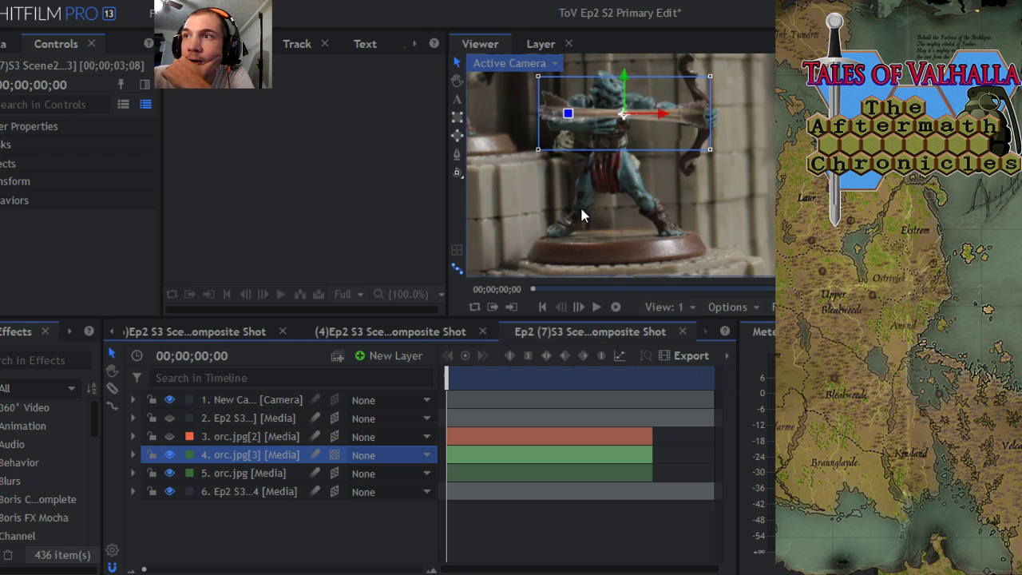
pyautogui.click(226, 437)
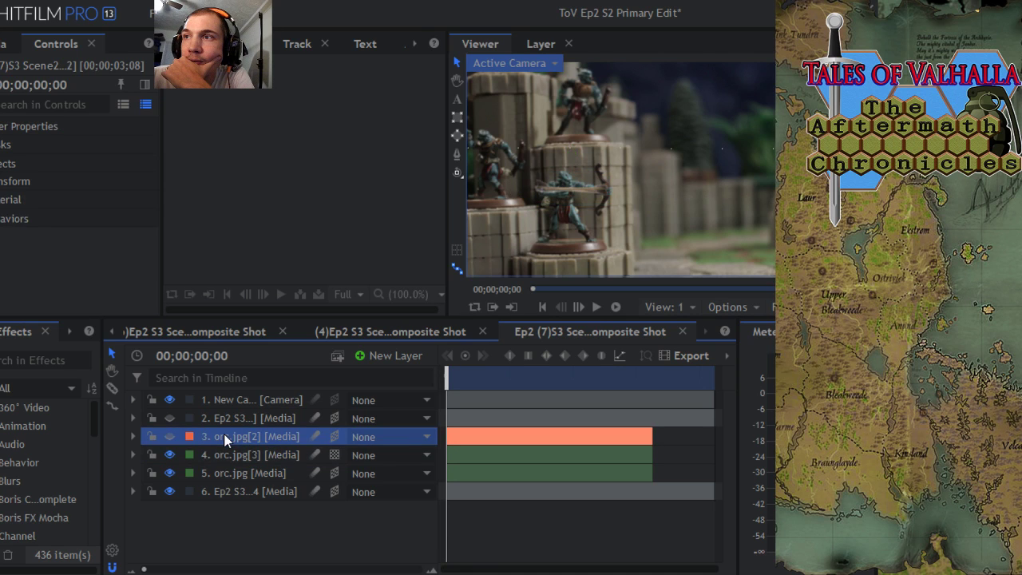
pyautogui.click(227, 455)
pyautogui.click(338, 457)
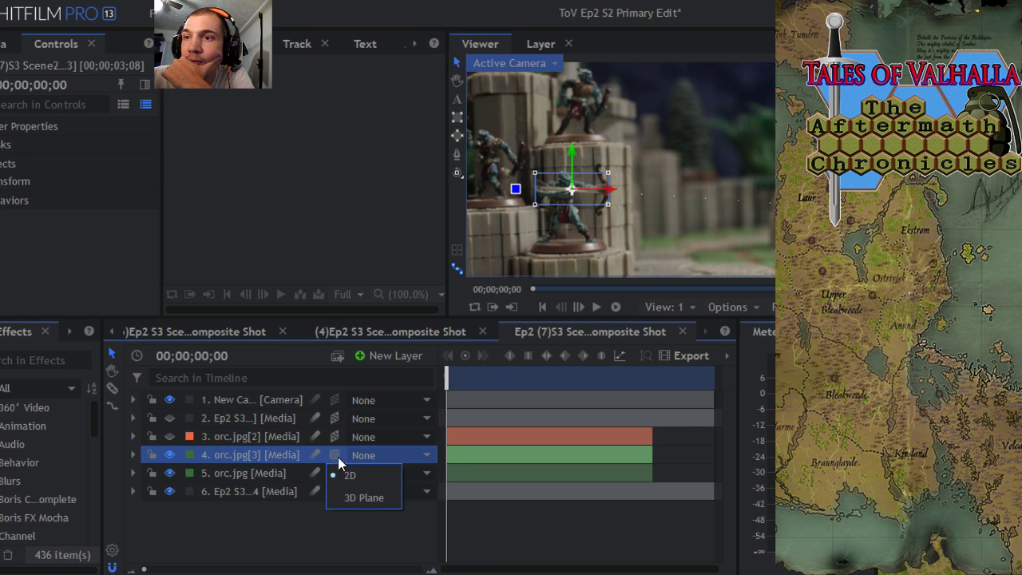
pyautogui.click(358, 496)
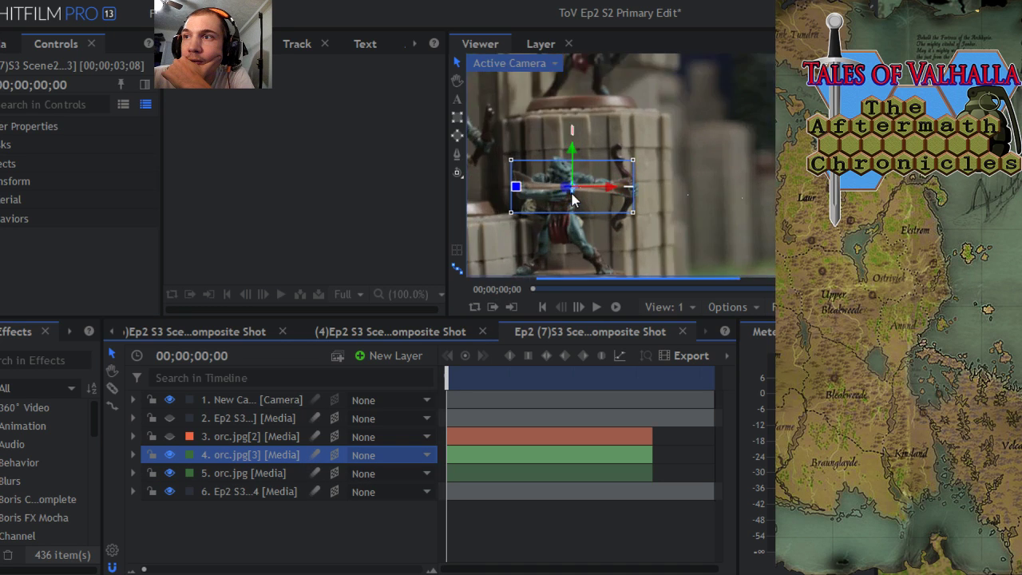
# Step: Undo the orc.jpg[3] layer's change to 3D Plane and the hiding of the duplicated footage layer
pyautogui.click(182, 13)
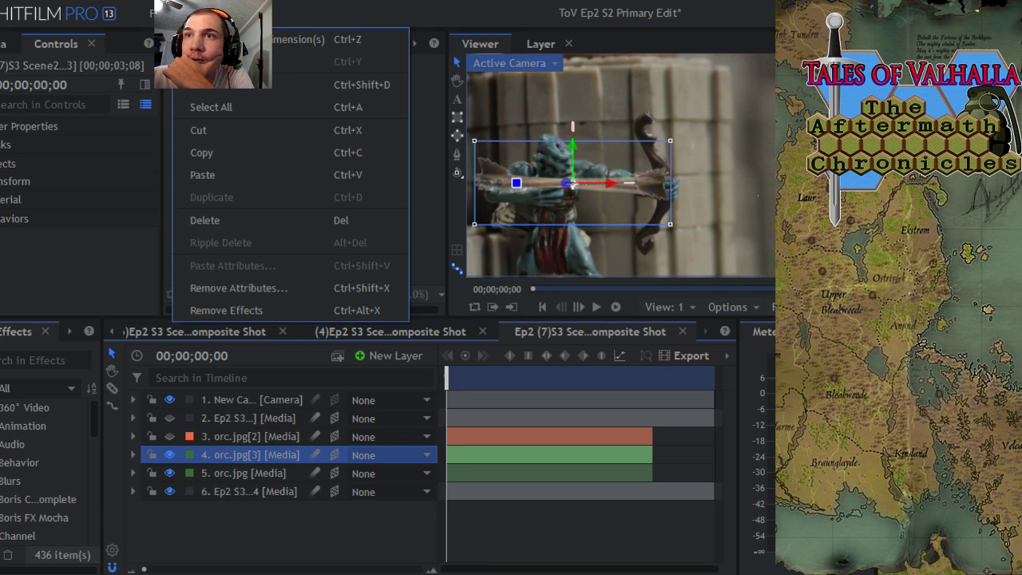
pyautogui.click(303, 38)
pyautogui.click(209, 12)
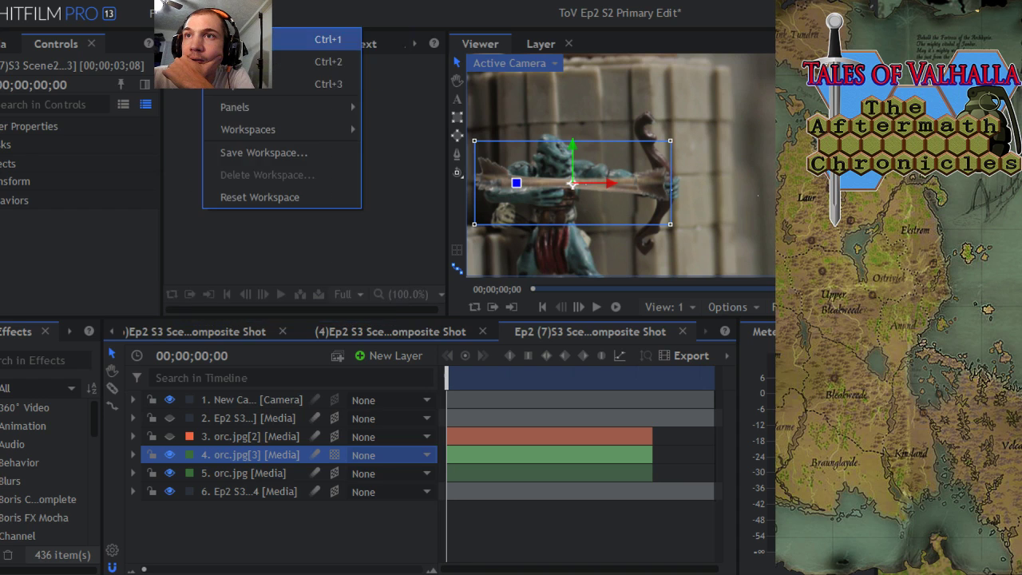
pyautogui.click(304, 38)
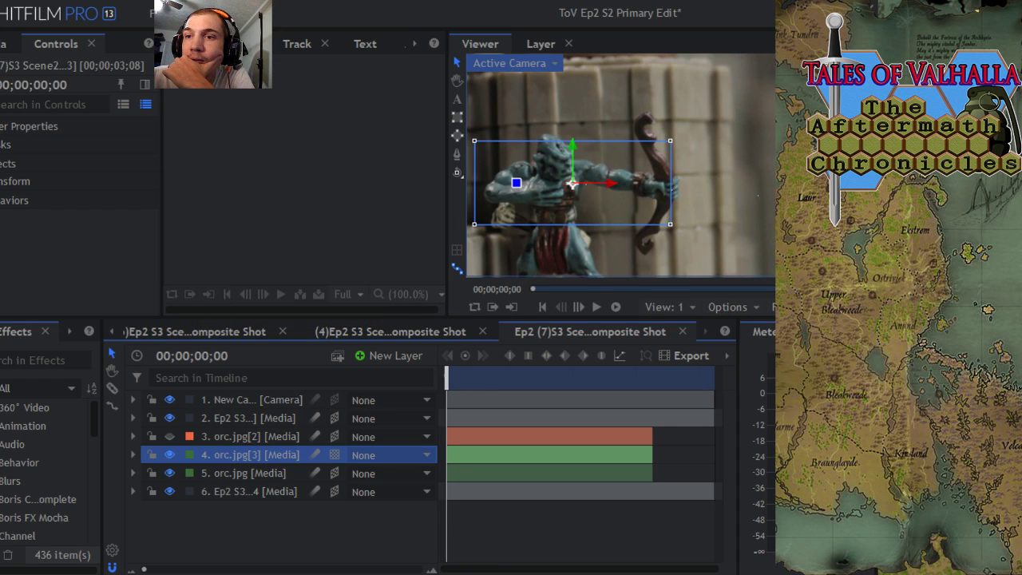
# Step: Undo the orc.jpg[3] arrow layer's conversion to 2D
pyautogui.click(182, 13)
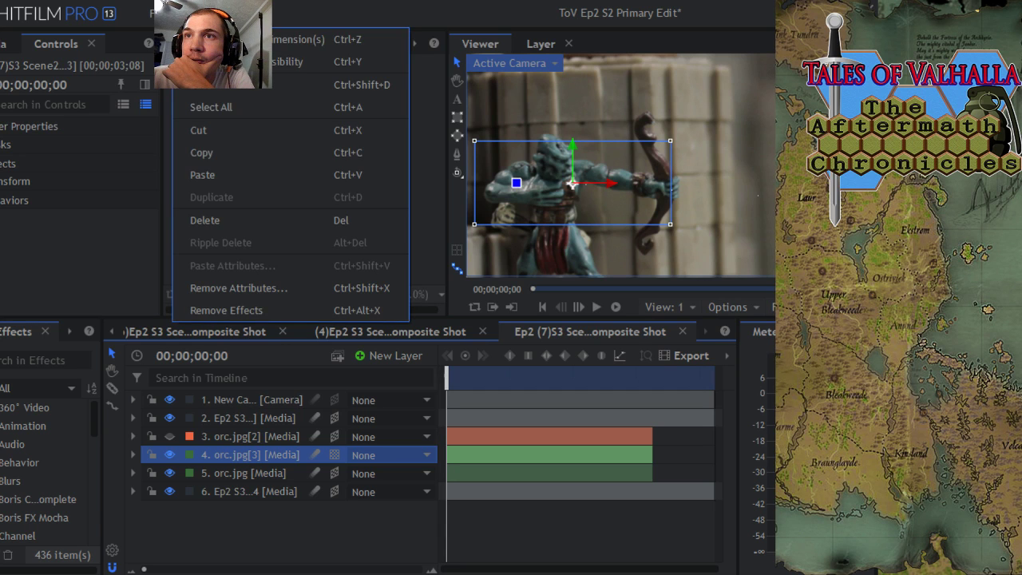
pyautogui.click(239, 39)
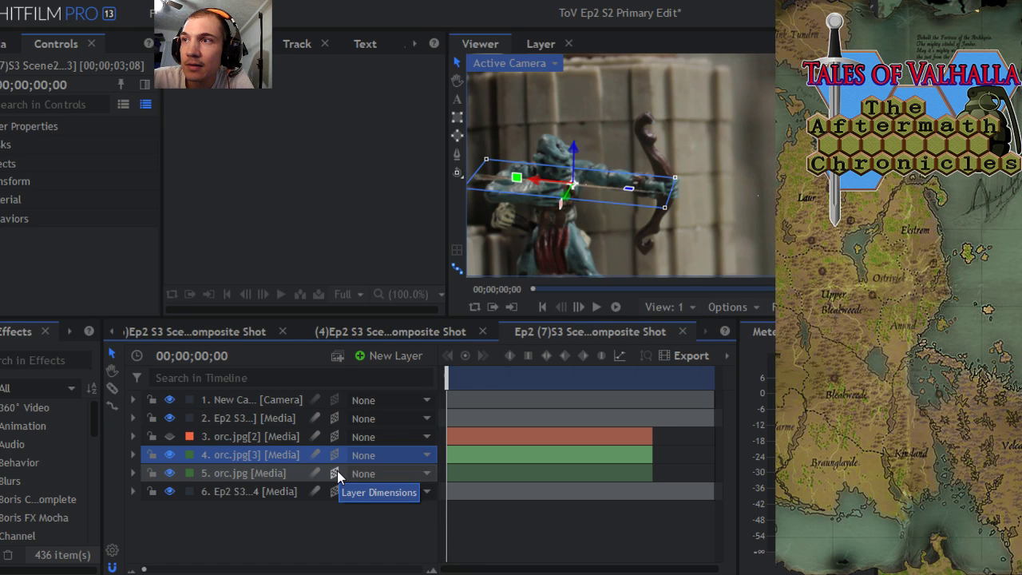
# Step: Start a Pen tool mask on the duplicated footage layer, tracing the front edge of the archer's bow hand and the bow's lower limb
pyautogui.click(228, 422)
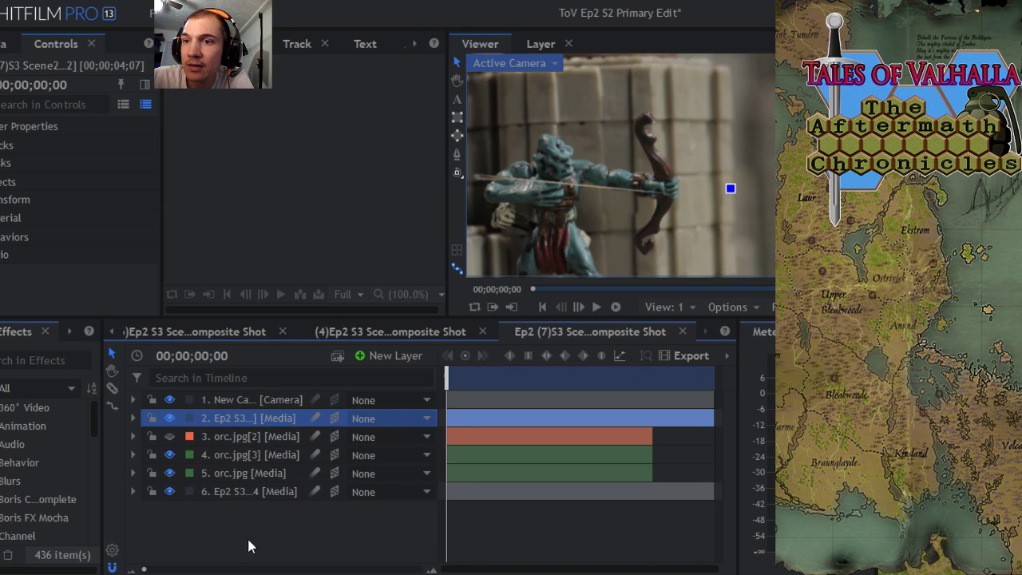
pyautogui.click(242, 495)
pyautogui.click(231, 426)
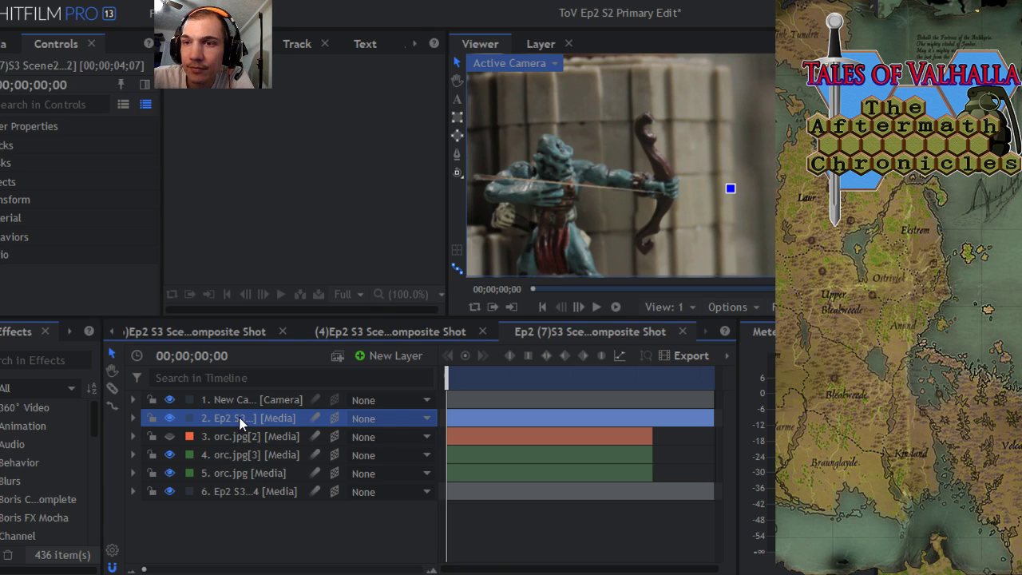
pyautogui.click(133, 419)
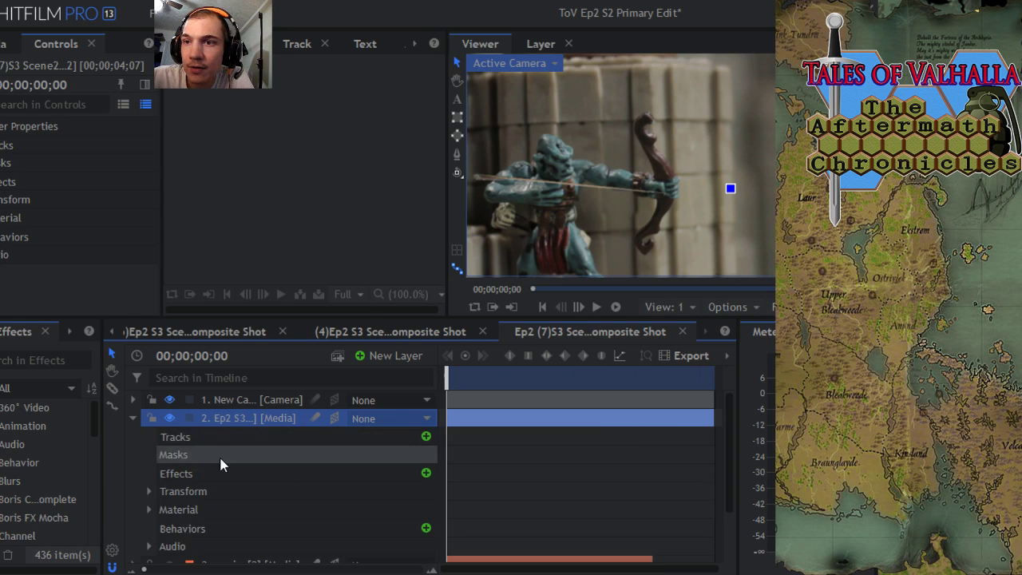
pyautogui.rightClick(208, 460)
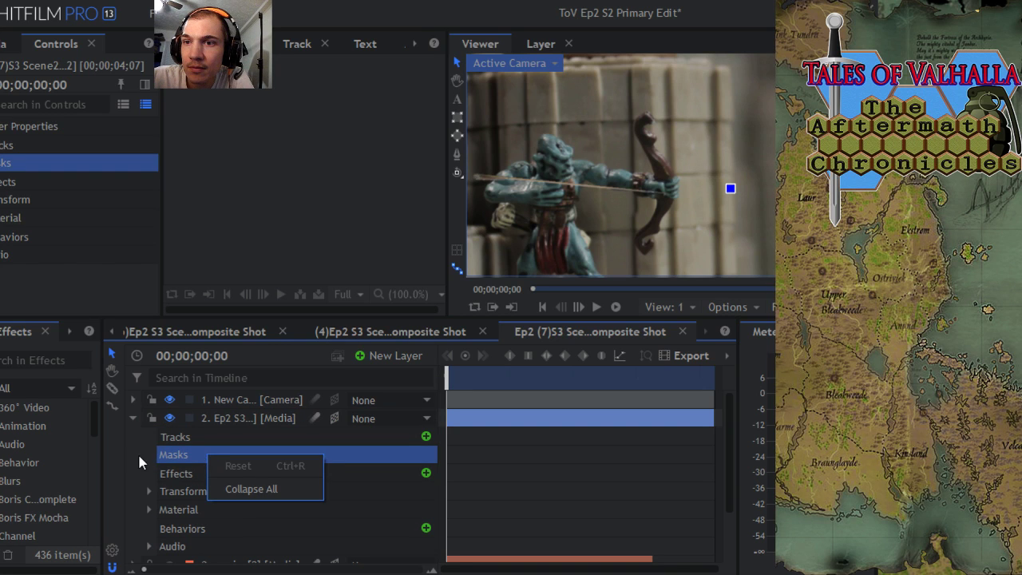
pyautogui.click(197, 460)
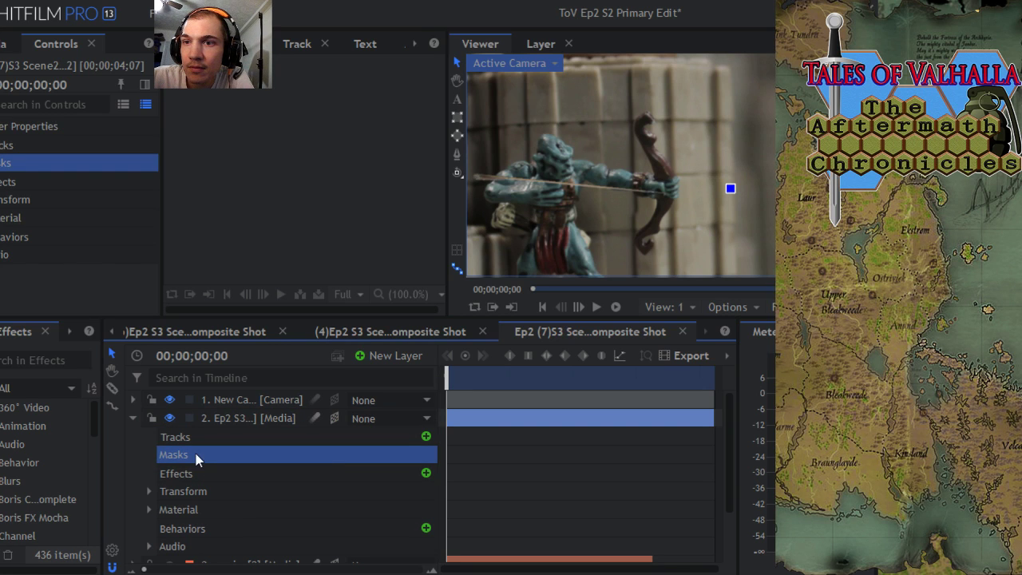
pyautogui.click(458, 154)
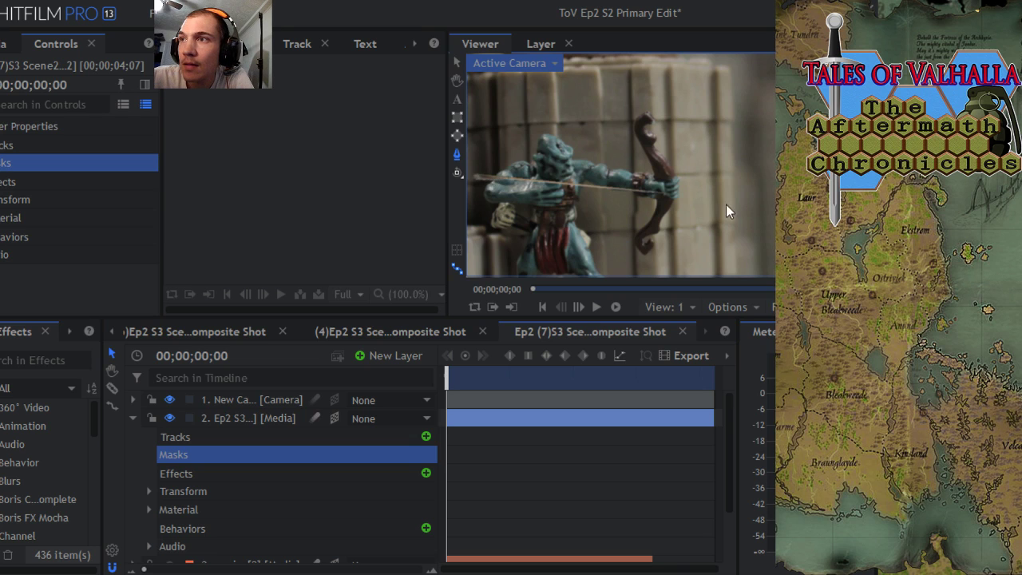
pyautogui.scroll(3, 677, 179)
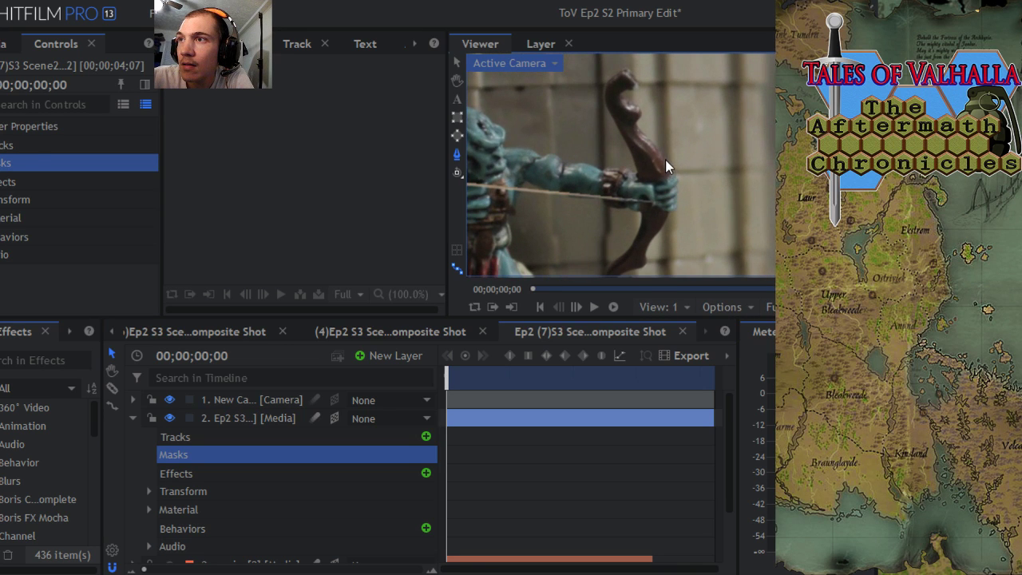
pyautogui.click(665, 160)
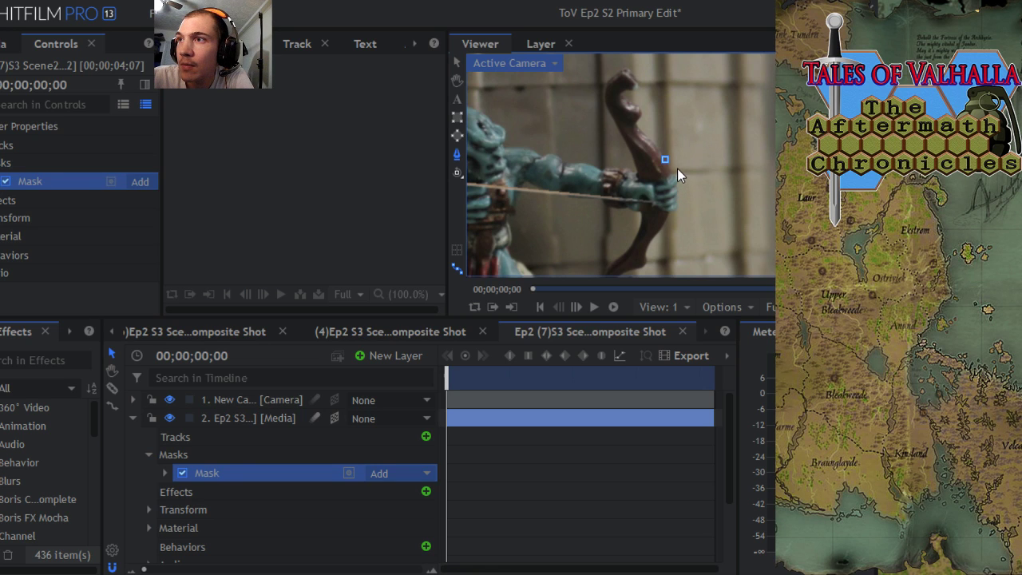
pyautogui.click(678, 169)
pyautogui.click(680, 181)
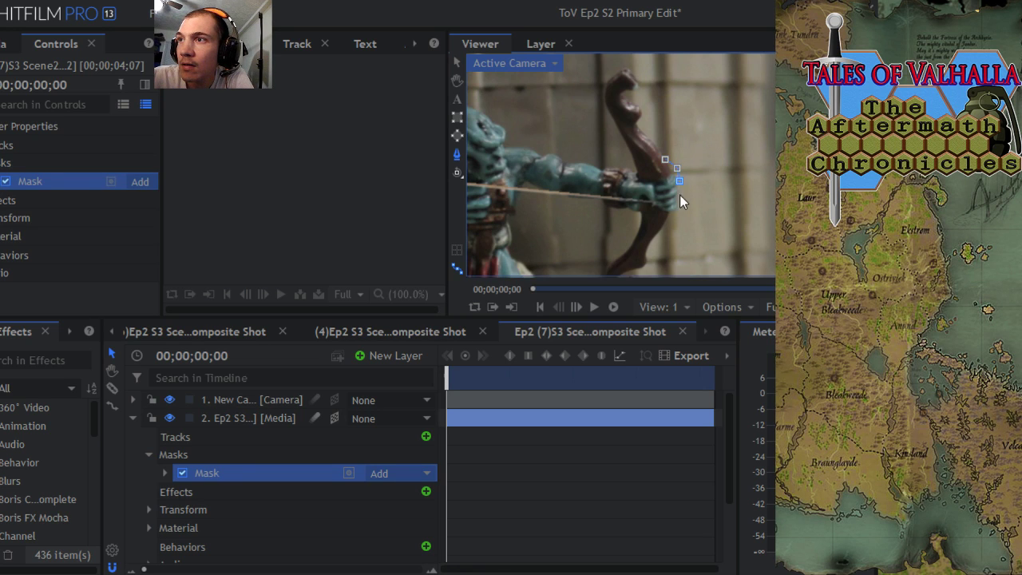
pyautogui.click(677, 195)
pyautogui.click(677, 207)
pyautogui.click(670, 218)
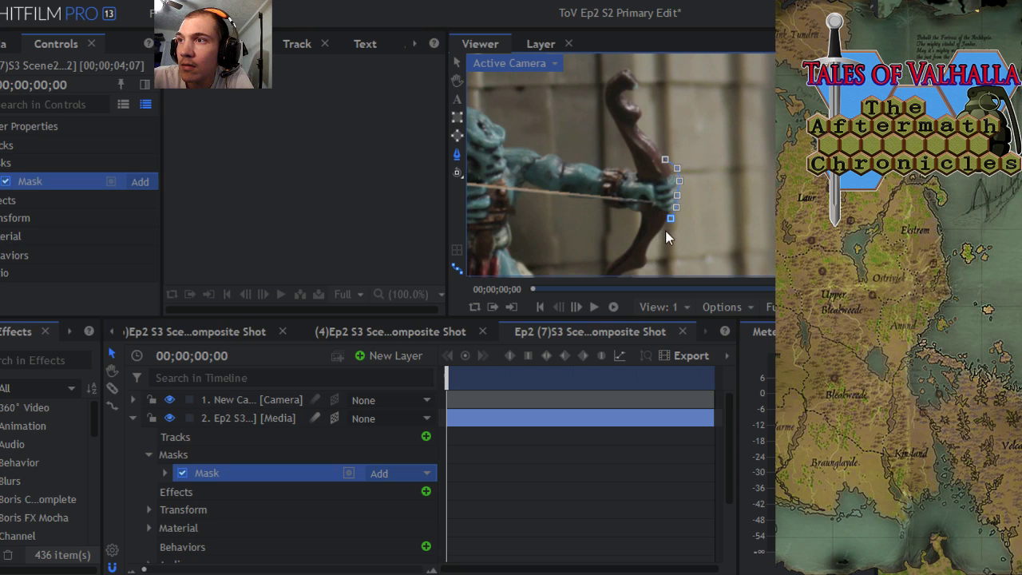
pyautogui.click(663, 232)
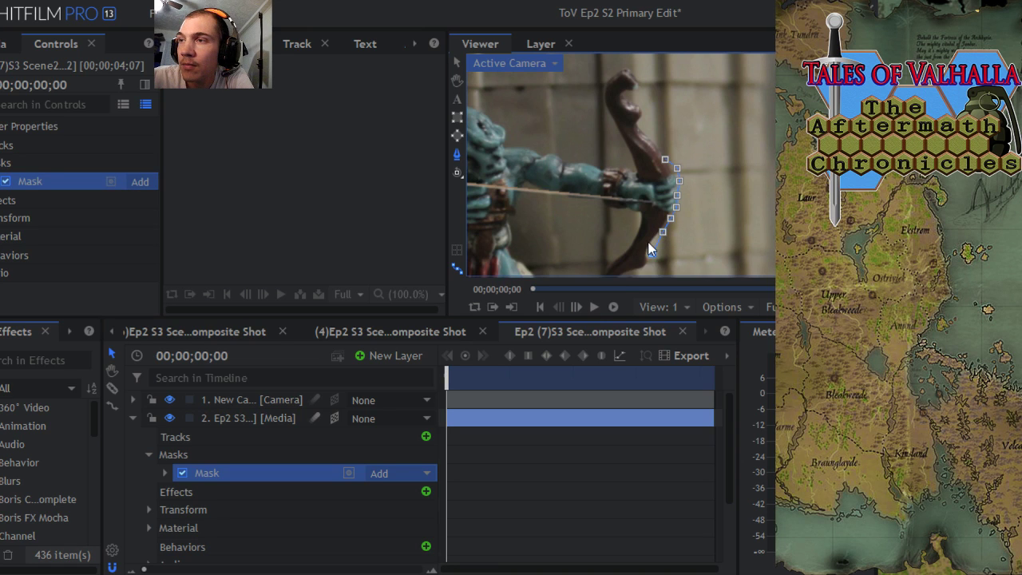
pyautogui.click(640, 261)
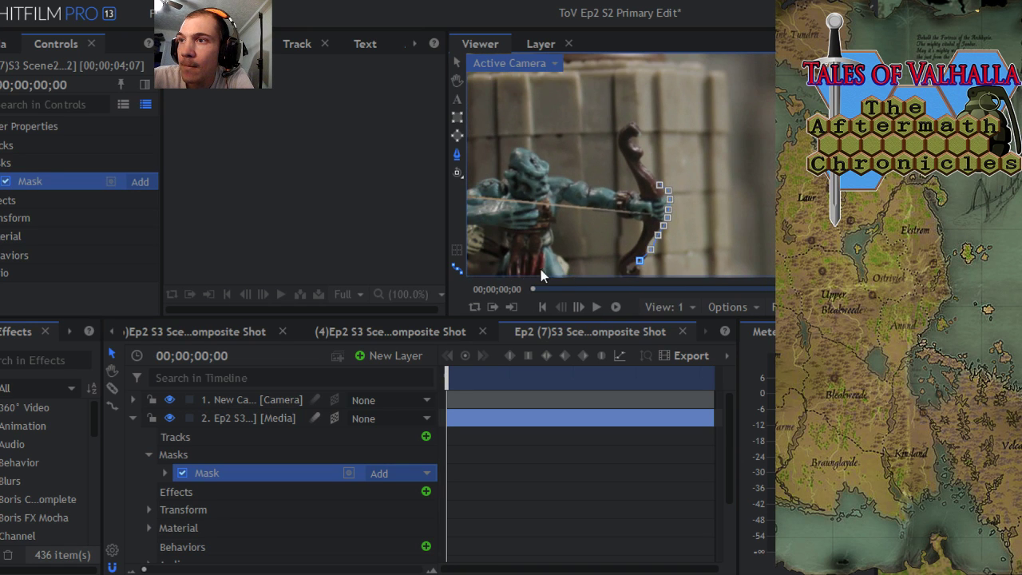
# Step: Continue the mask path loosely across the archer's waist, around behind the arrow's tail, and back above the head
pyautogui.click(503, 255)
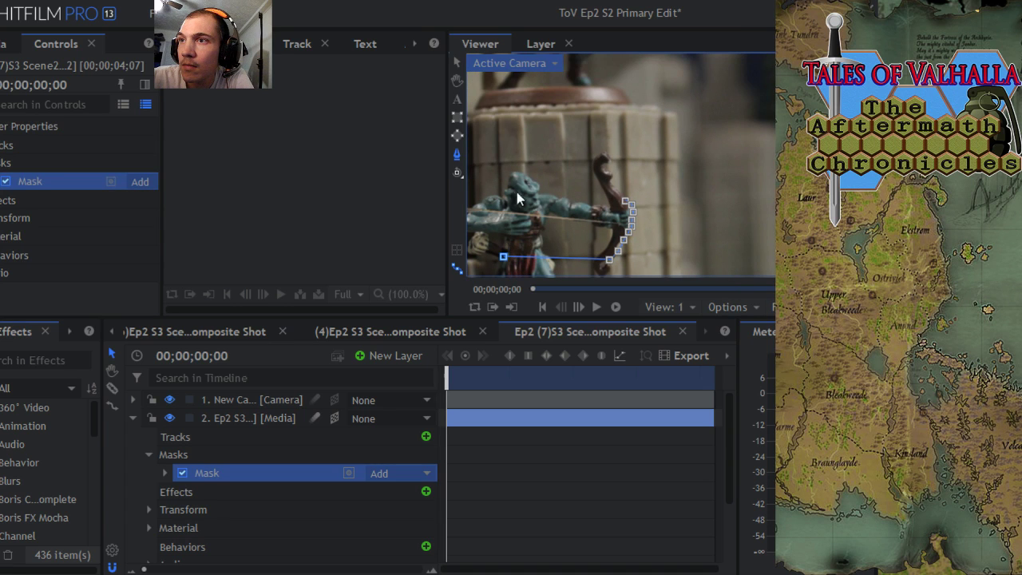
pyautogui.click(456, 80)
pyautogui.scroll(3, 650, 119)
pyautogui.moveTo(650, 119); pyautogui.dragTo(641, 109)
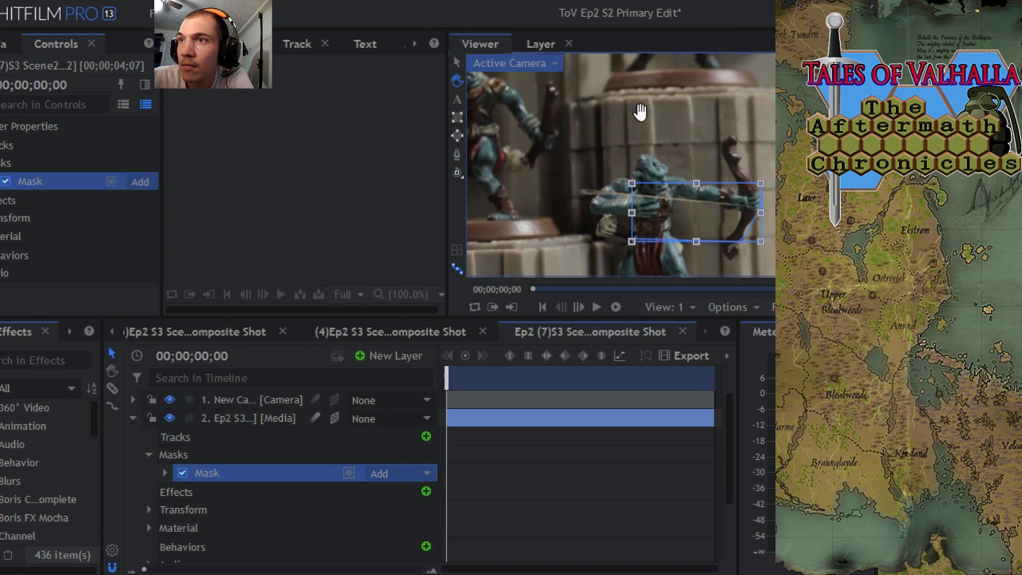
pyautogui.click(458, 63)
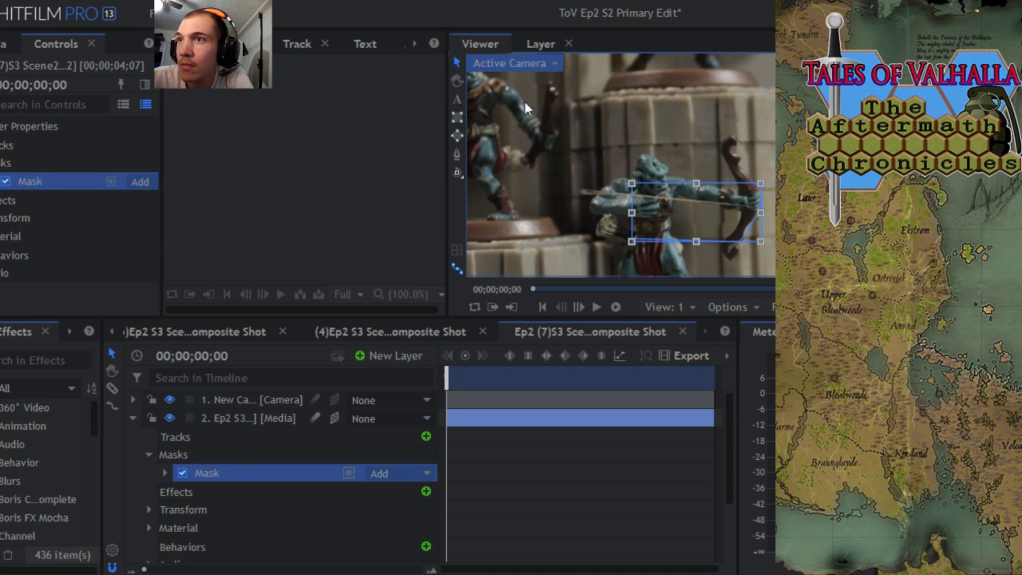
pyautogui.click(458, 154)
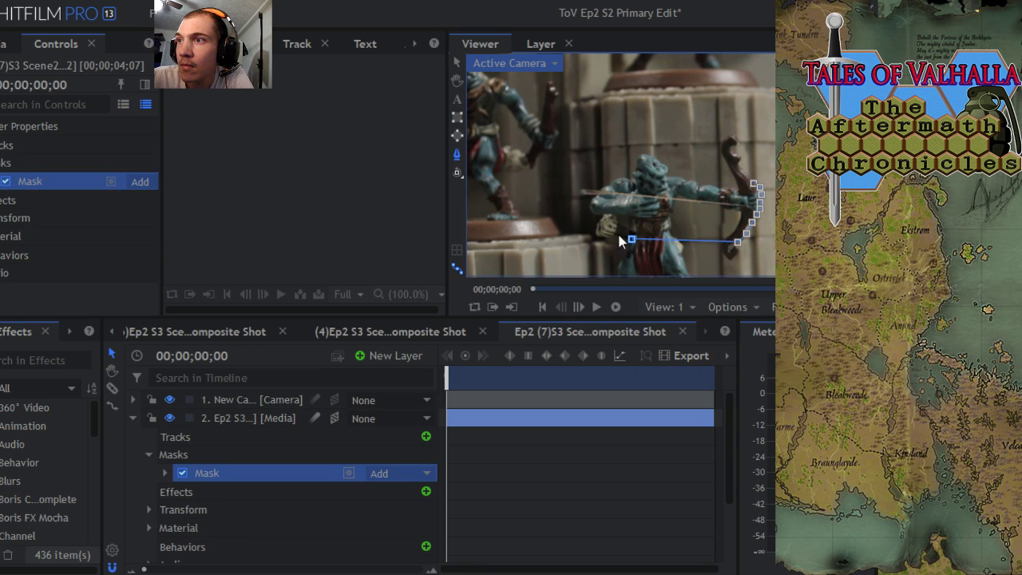
pyautogui.moveTo(627, 236); pyautogui.dragTo(603, 234)
pyautogui.click(549, 217)
pyautogui.click(569, 171)
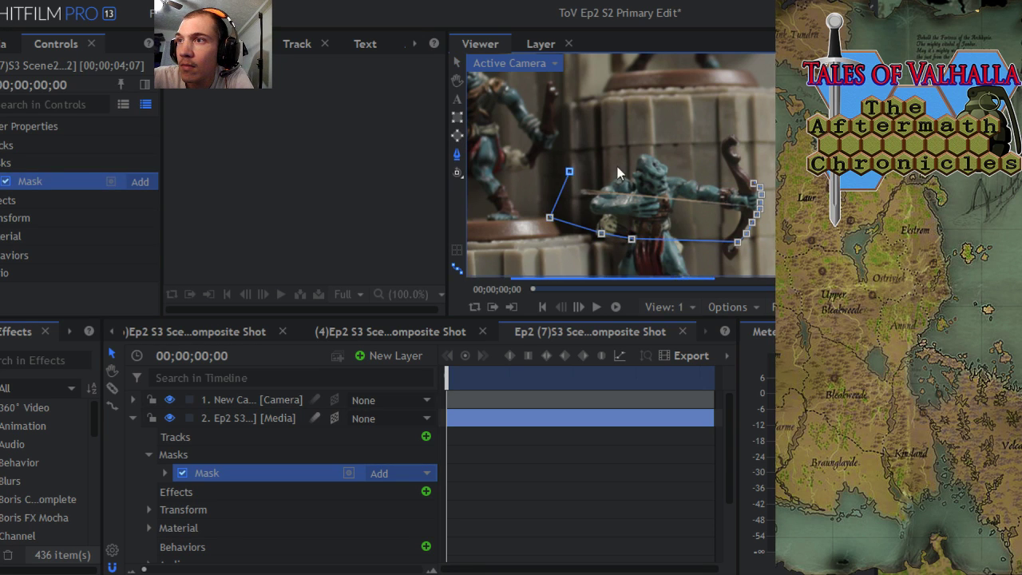
pyautogui.click(624, 167)
pyautogui.click(682, 165)
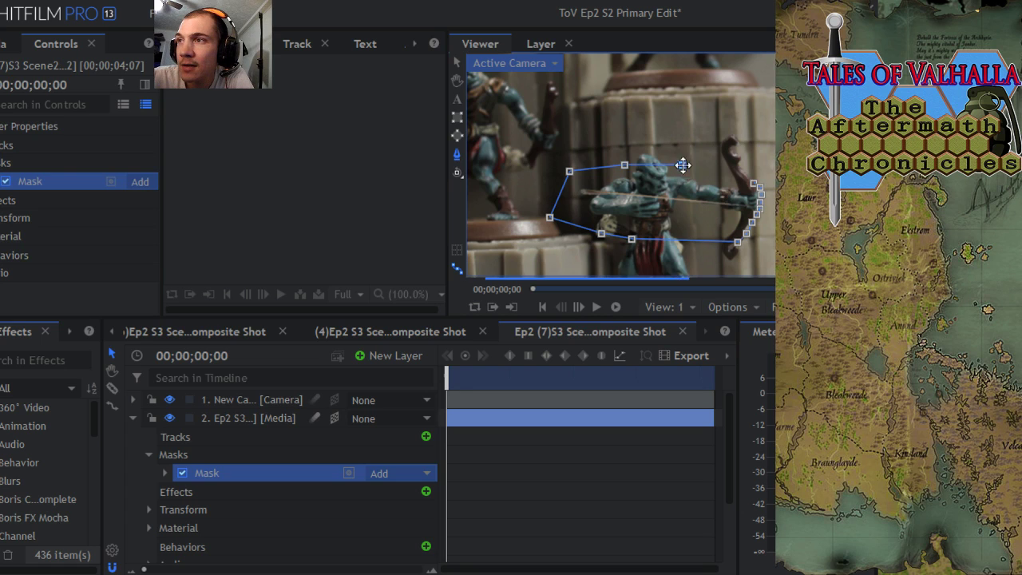
# Step: Trace the mask around the bow's upper limb and close the path at its starting point above the hand
pyautogui.click(717, 153)
pyautogui.click(727, 140)
pyautogui.click(739, 140)
pyautogui.click(732, 155)
pyautogui.click(738, 168)
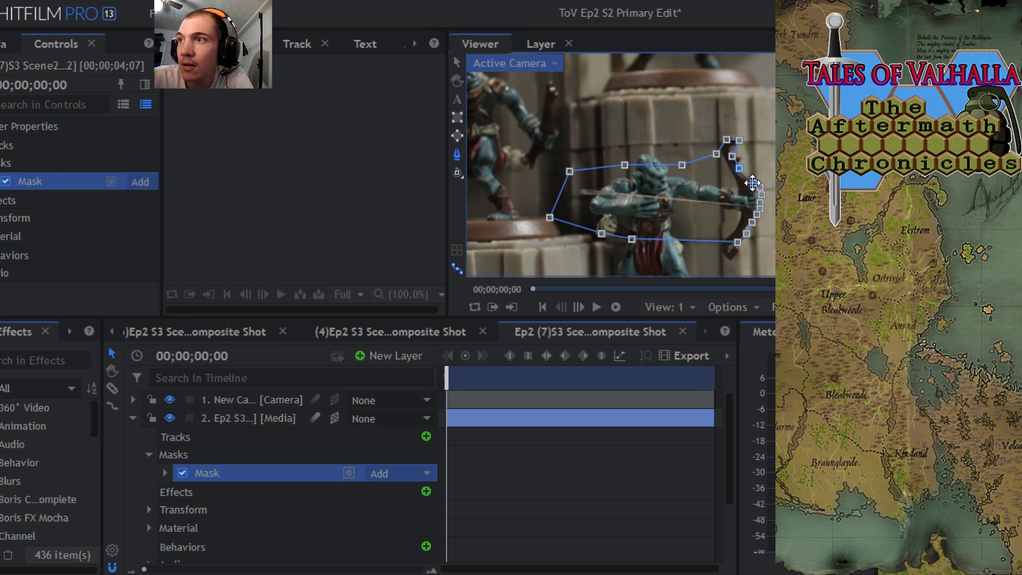
pyautogui.click(755, 186)
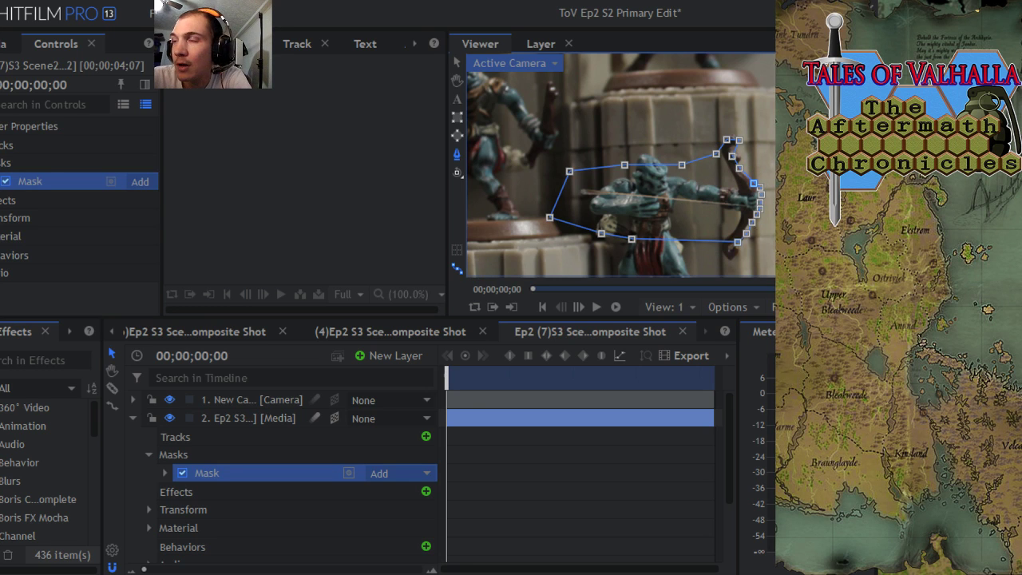
# Step: Inspect the mask outline, and compare the front archer's arrow with the masked footage layer hidden and shown
pyautogui.scroll(5, 703, 167)
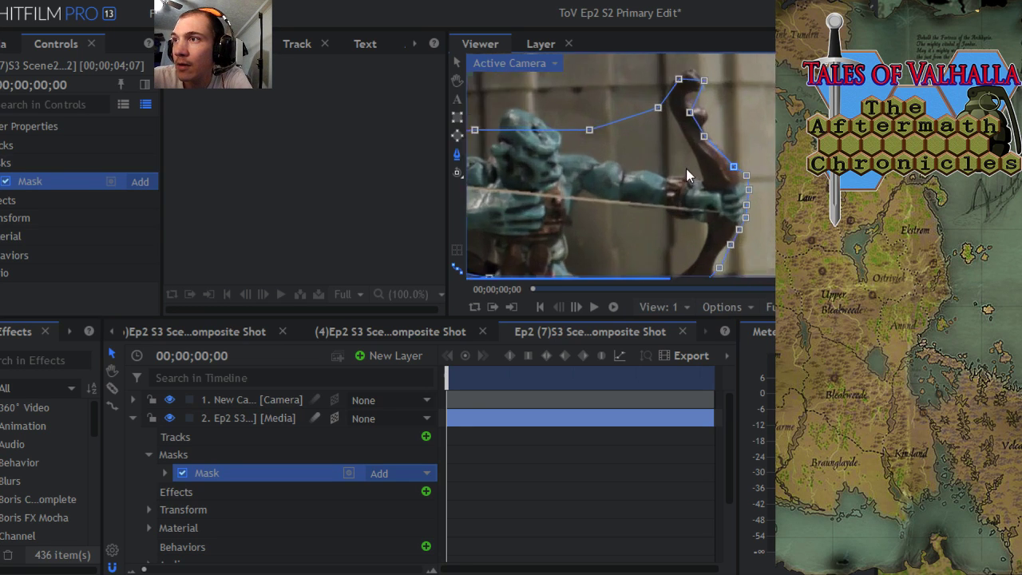
pyautogui.scroll(-5, 744, 162)
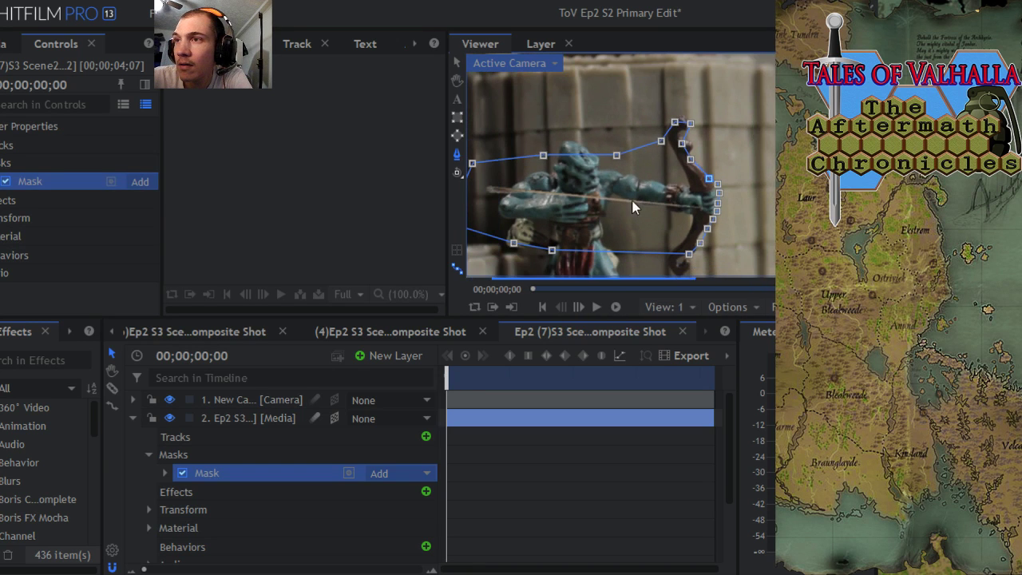
pyautogui.click(457, 80)
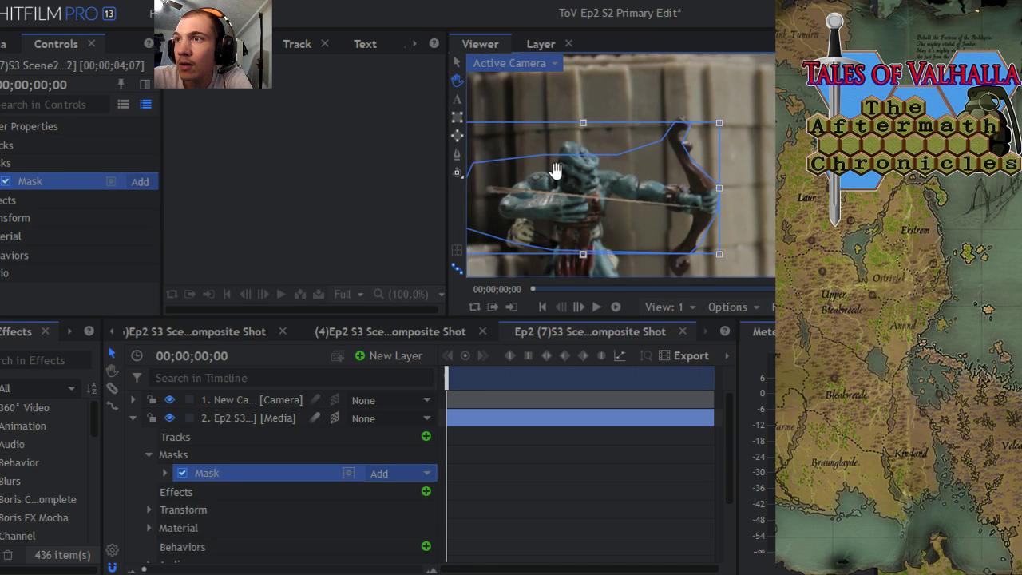
pyautogui.scroll(2, 622, 163)
pyautogui.moveTo(628, 168); pyautogui.dragTo(630, 159)
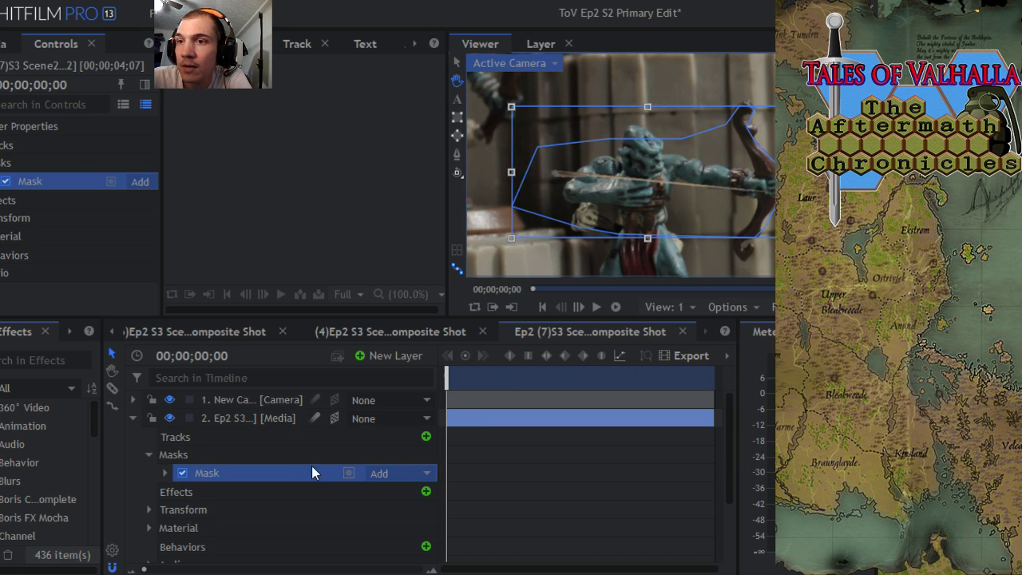
pyautogui.scroll(-3, 421, 408)
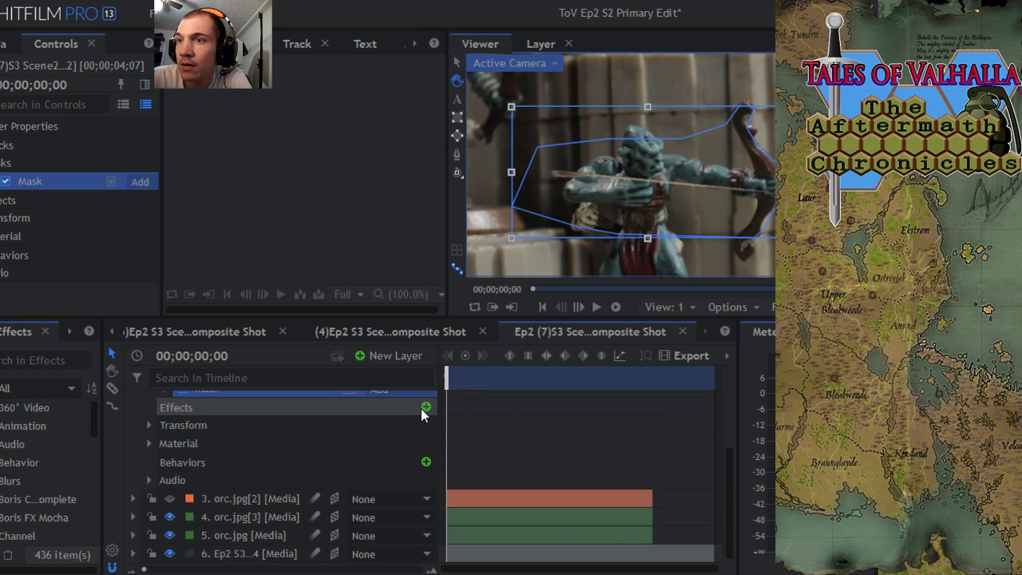
pyautogui.scroll(3, 421, 408)
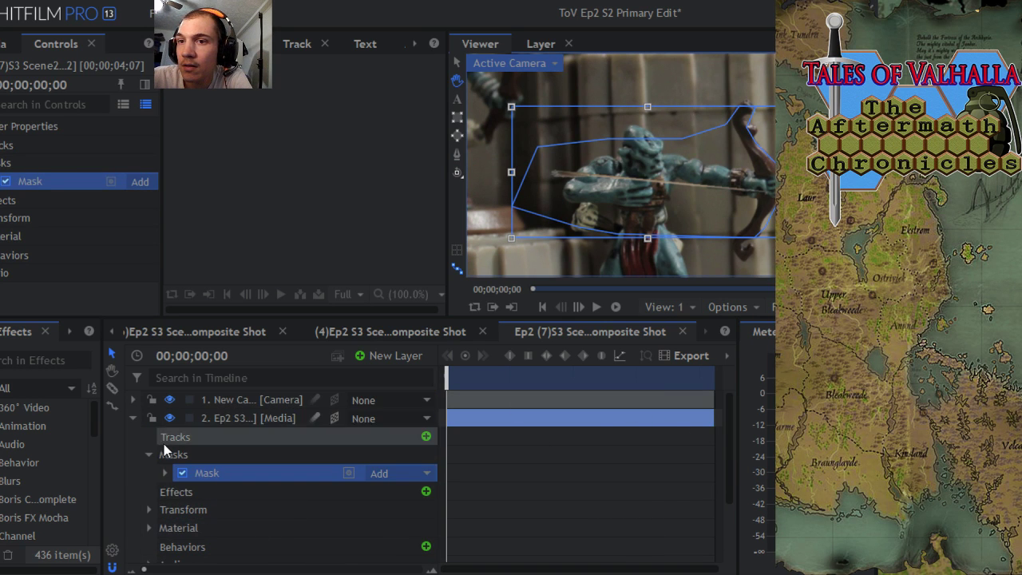
pyautogui.click(134, 418)
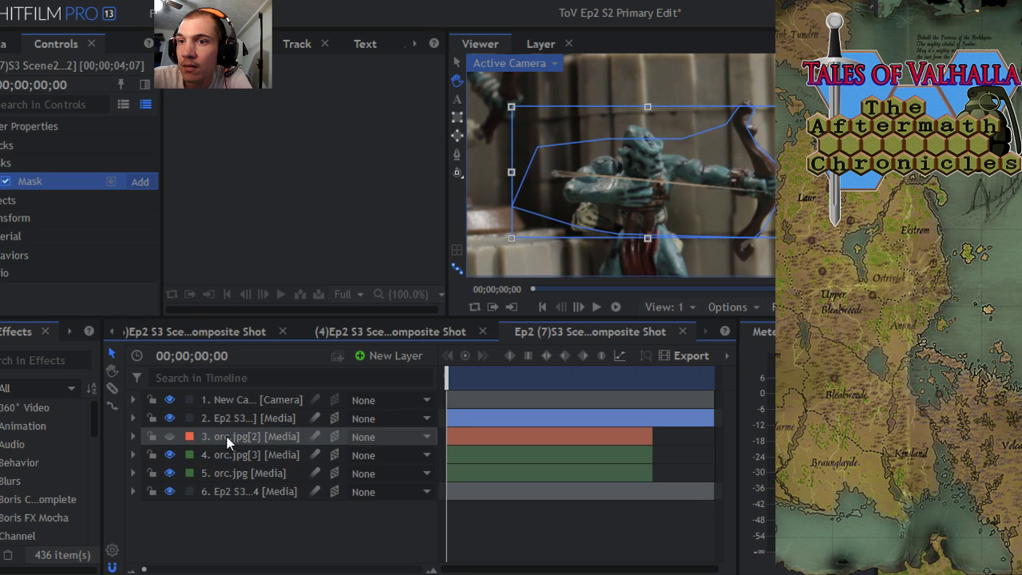
pyautogui.click(170, 419)
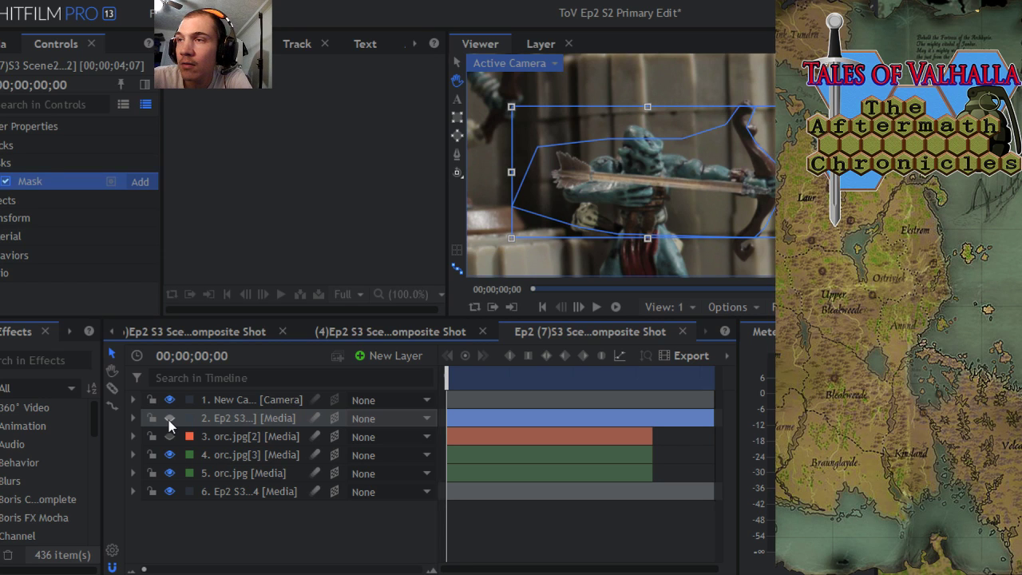
pyautogui.click(169, 419)
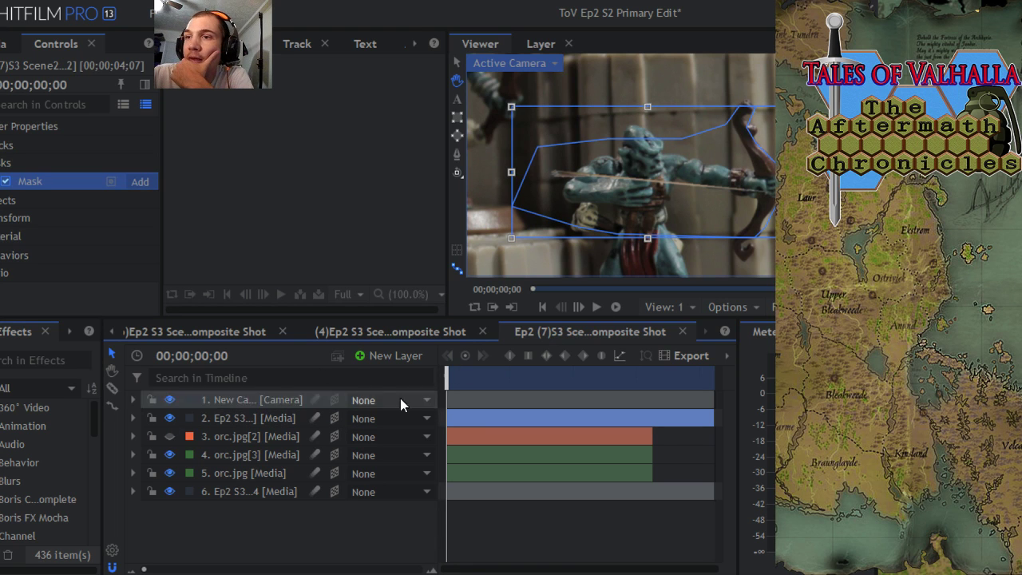
# Step: Go to 00;00;00;03, select the camera layer instead of the mask, and examine the composite across the whole shot
pyautogui.moveTo(448, 372)
pyautogui.mouseDown()
pyautogui.moveTo(495, 371)
pyautogui.moveTo(453, 372)
pyautogui.mouseUp()
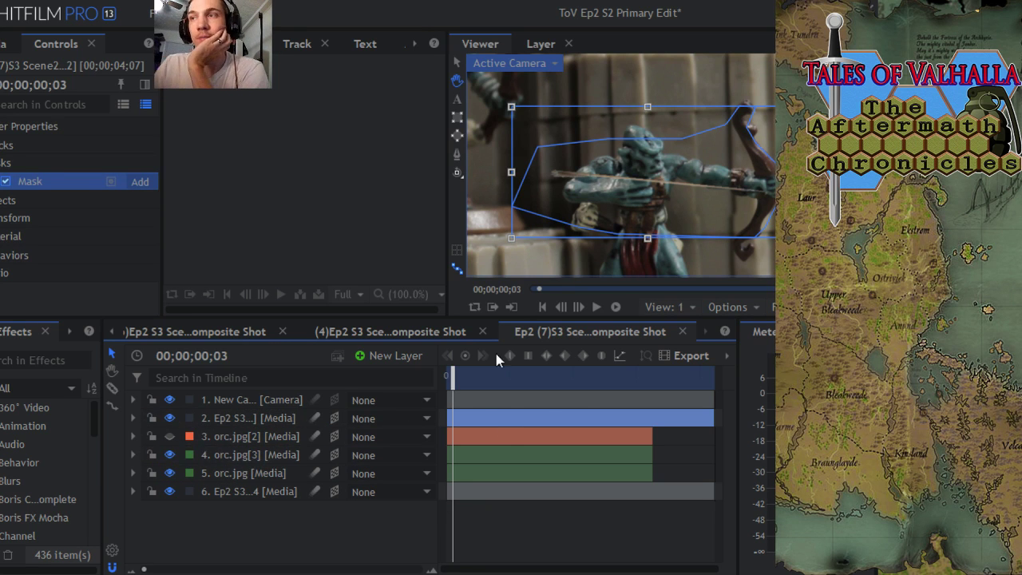
pyautogui.click(231, 400)
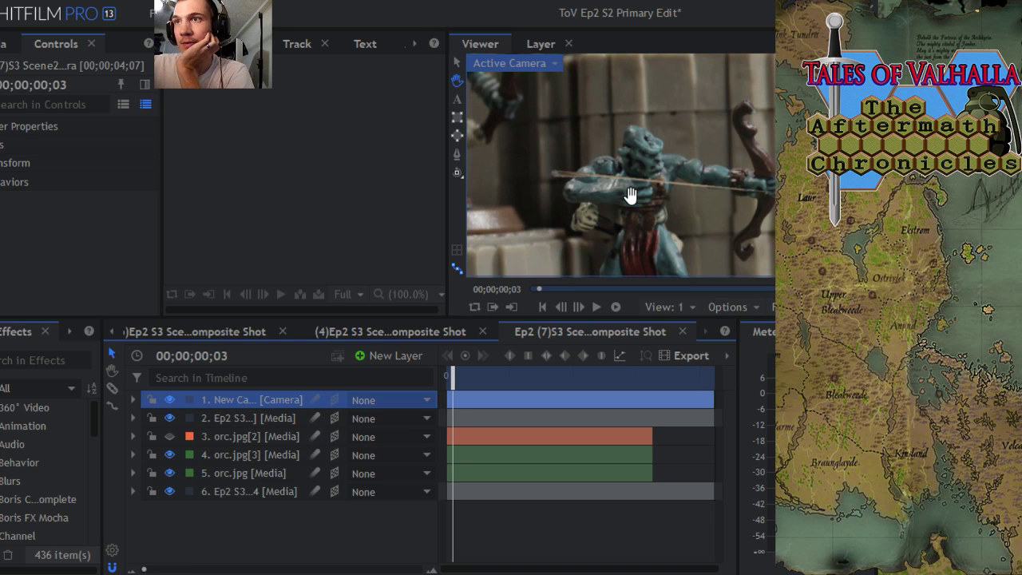
pyautogui.scroll(-2, 629, 195)
pyautogui.scroll(-4, 629, 195)
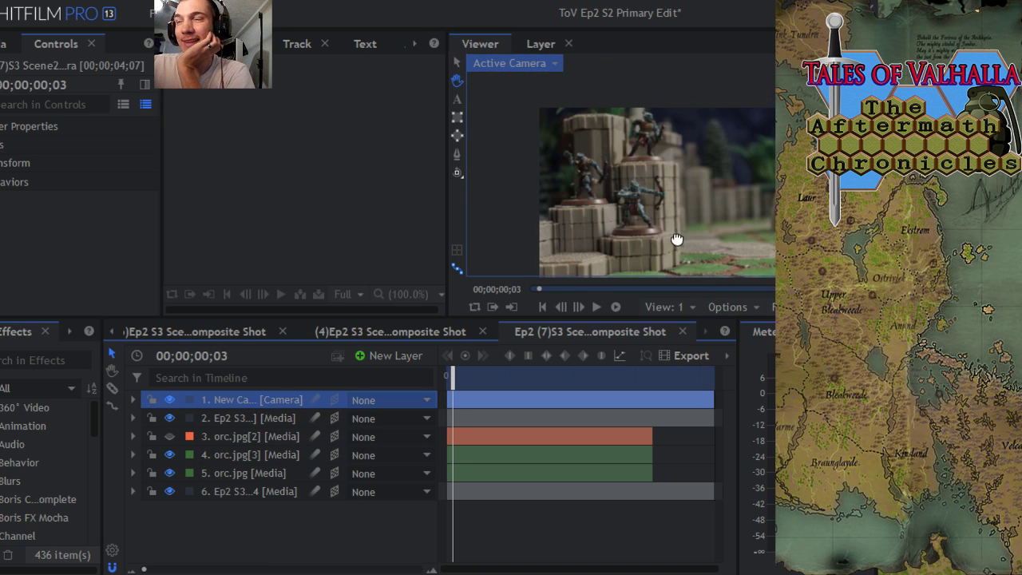
pyautogui.scroll(3, 658, 193)
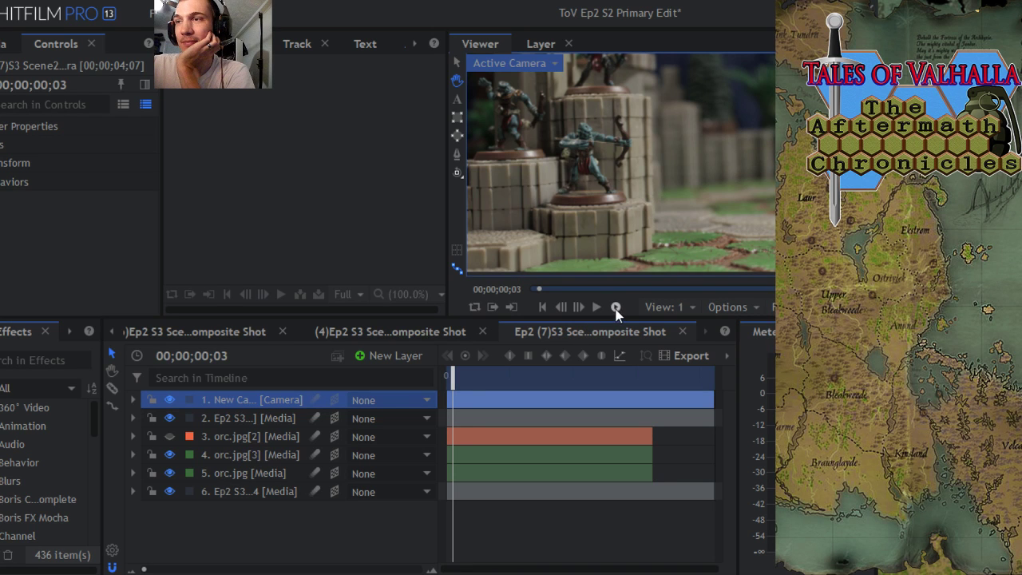
# Step: Play the composited shot, return to 00;00;00;11, and check the mask on the duplicated footage layer before reselecting the camera layer
pyautogui.click(616, 307)
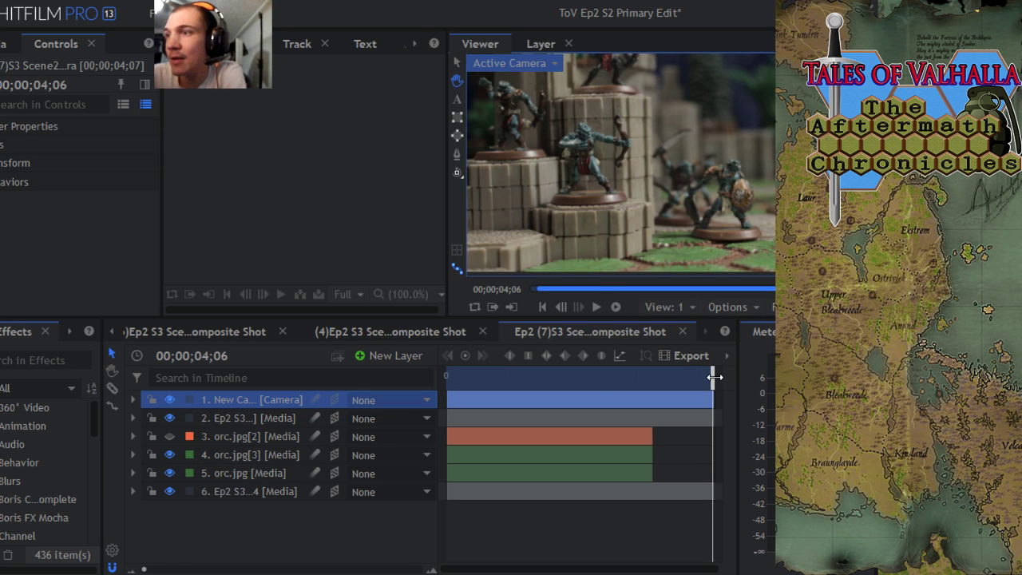
pyautogui.moveTo(712, 381); pyautogui.dragTo(470, 387)
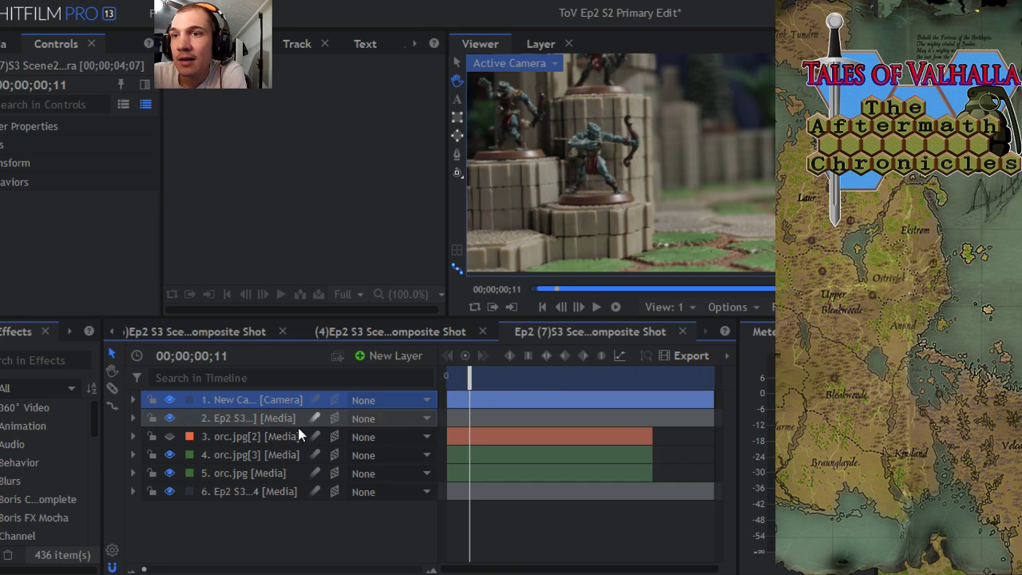
pyautogui.click(244, 418)
pyautogui.click(133, 418)
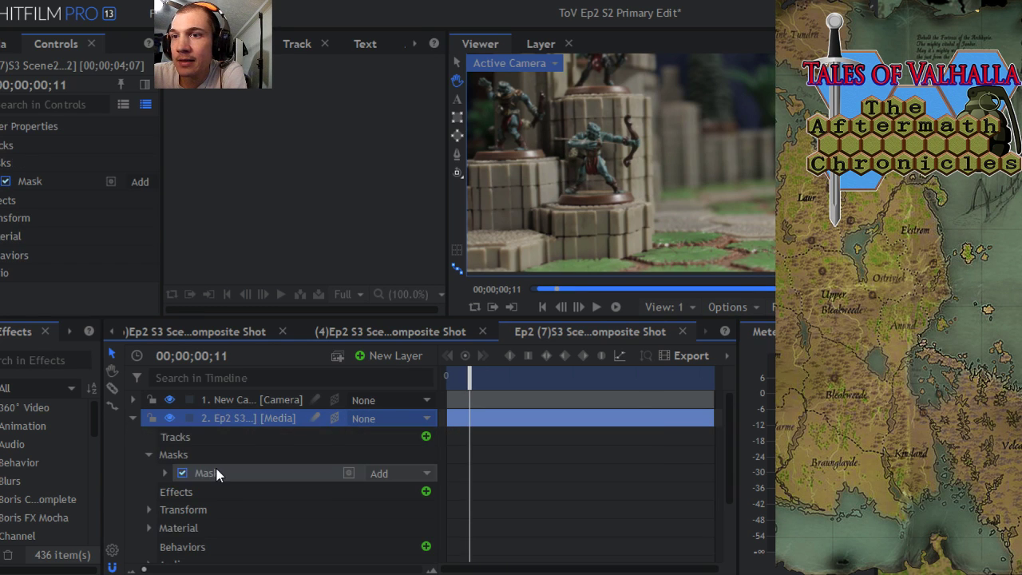
pyautogui.click(221, 472)
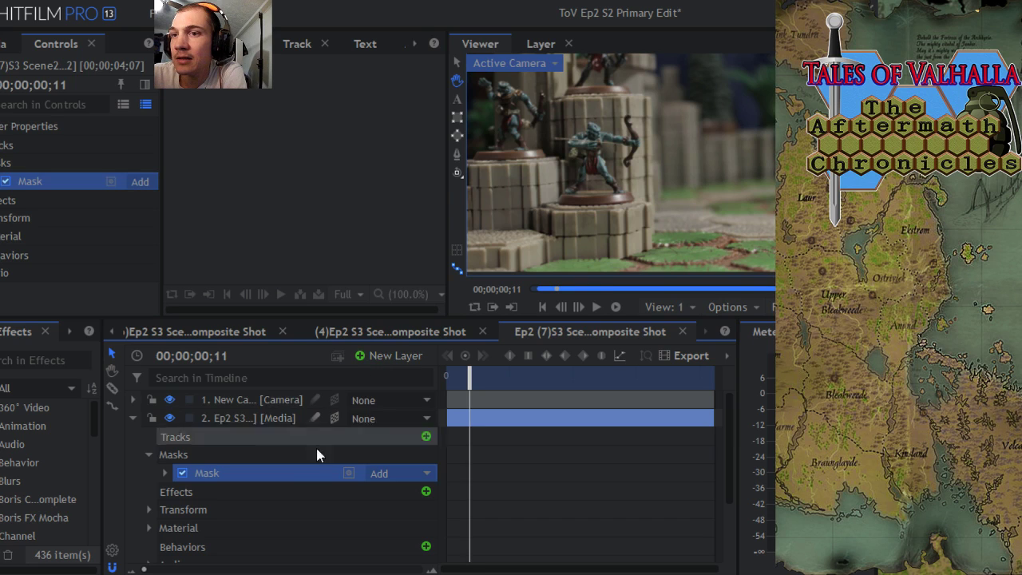
pyautogui.click(456, 159)
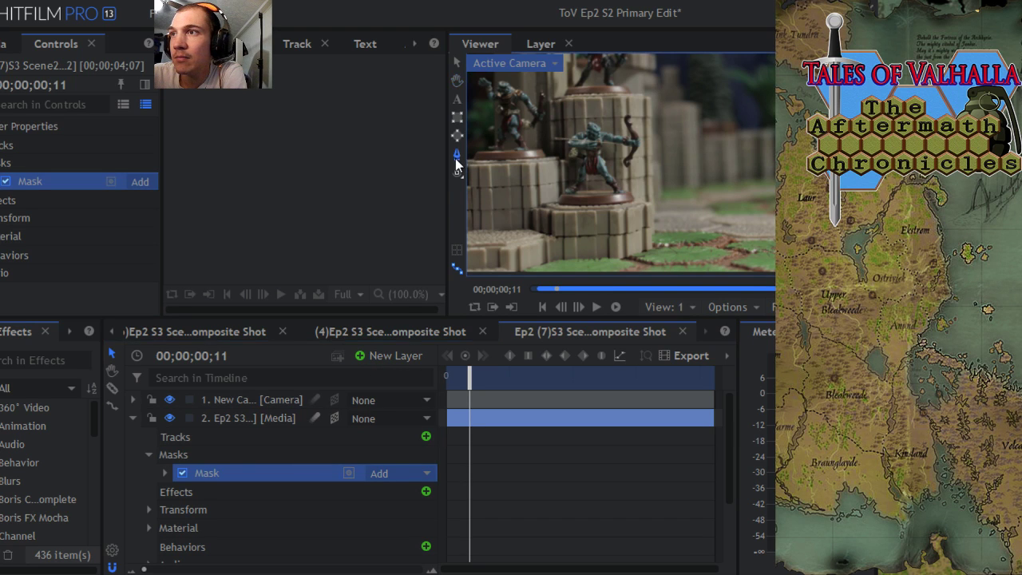
pyautogui.click(458, 80)
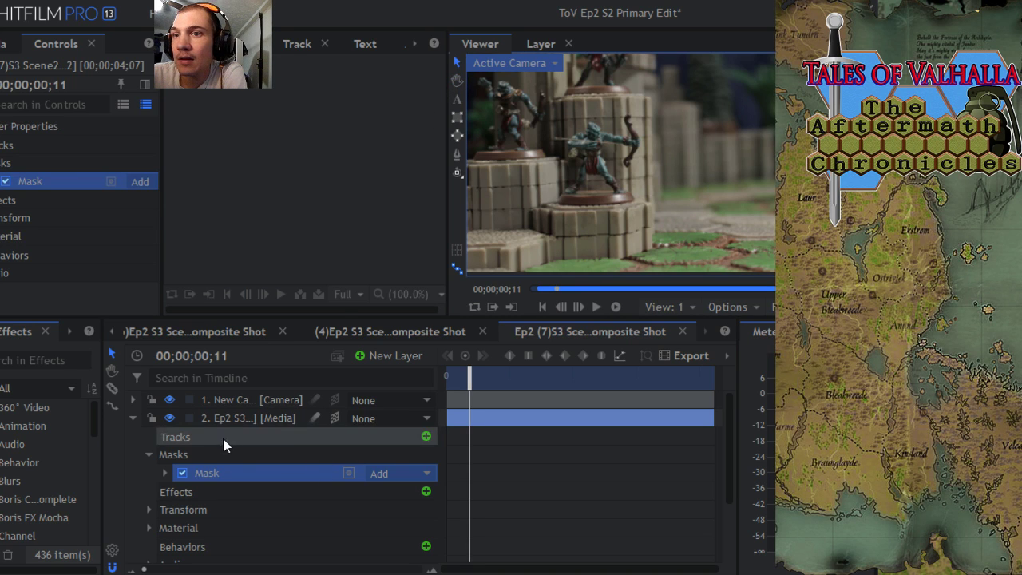
pyautogui.click(233, 401)
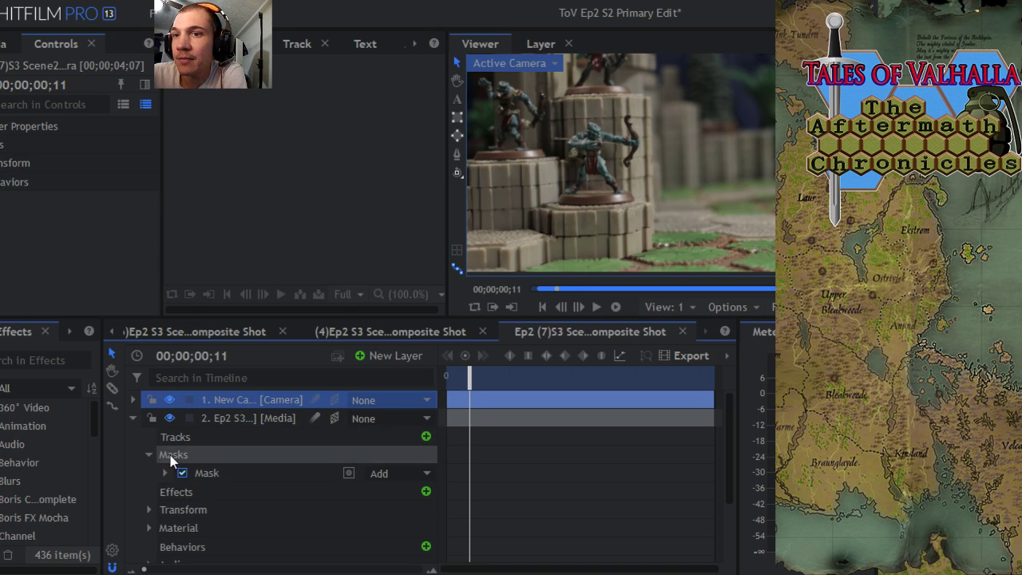
pyautogui.click(133, 418)
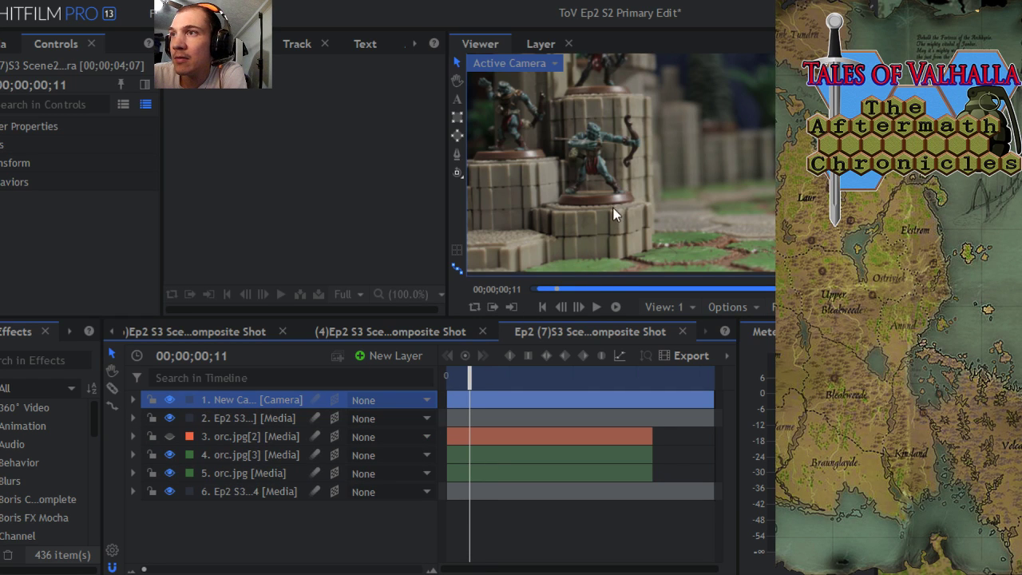
# Step: Examine the front archer's arrow up close as it leaves the bow between 00;00;00;10 and 00;00;00;14
pyautogui.scroll(3, 615, 214)
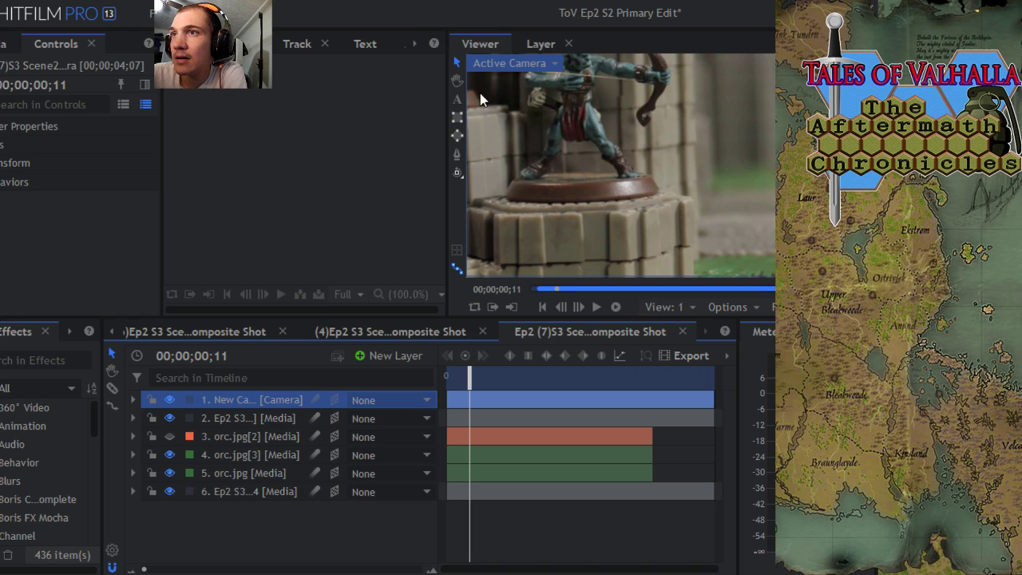
pyautogui.click(455, 81)
pyautogui.moveTo(661, 146); pyautogui.dragTo(649, 186)
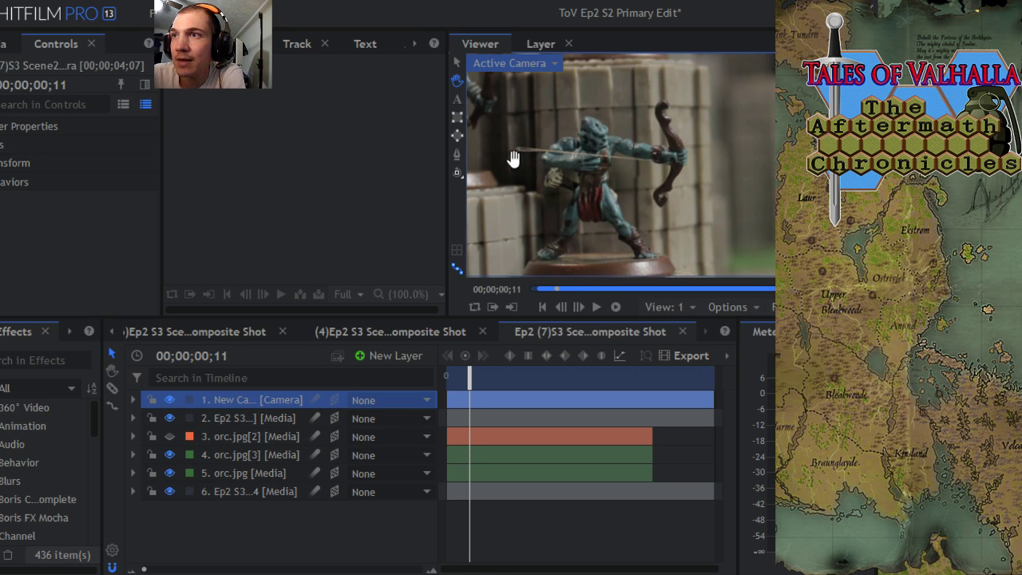
pyautogui.click(456, 63)
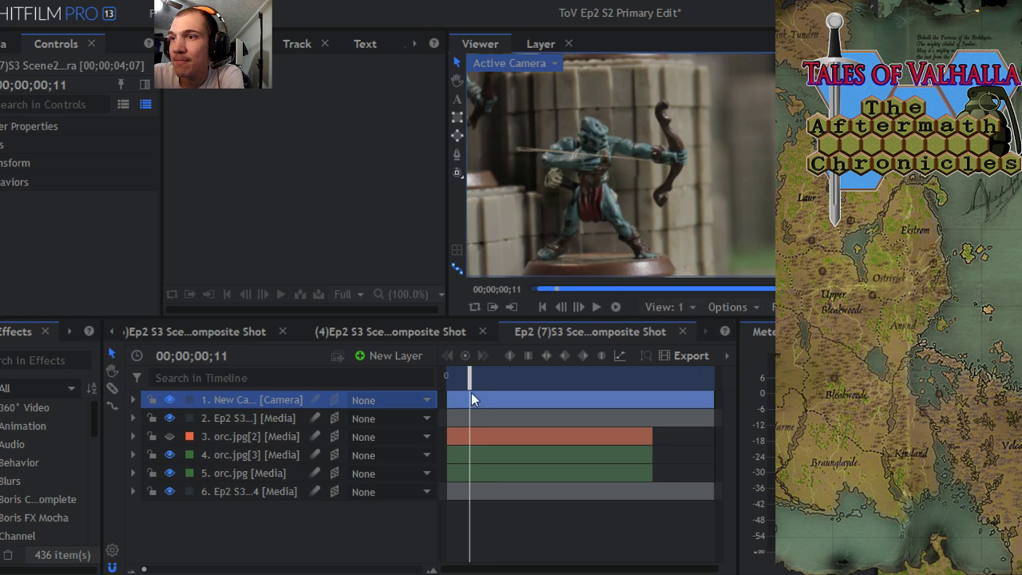
pyautogui.moveTo(469, 386)
pyautogui.mouseDown()
pyautogui.moveTo(448, 388)
pyautogui.moveTo(466, 387)
pyautogui.mouseUp()
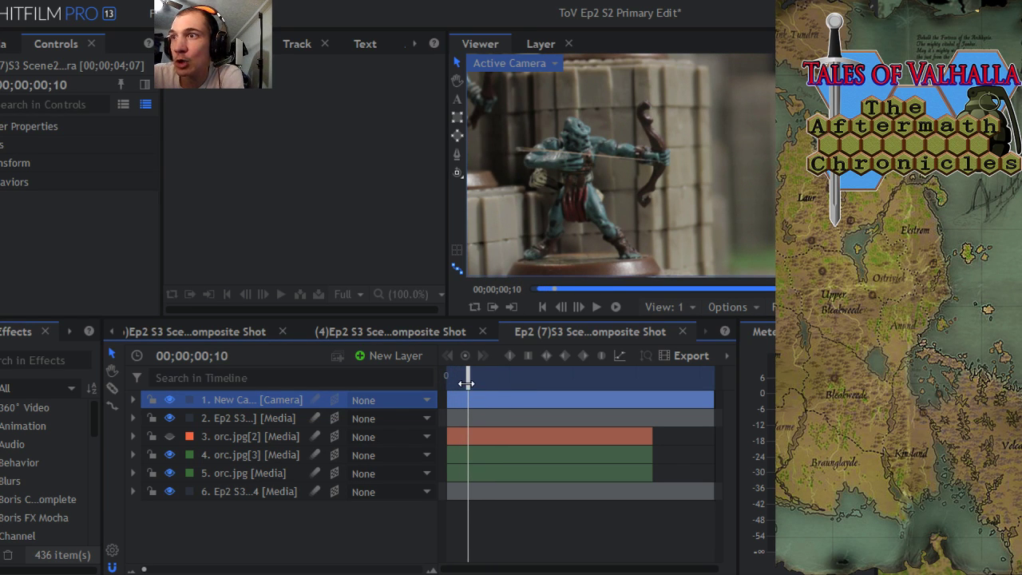
pyautogui.moveTo(465, 387)
pyautogui.mouseDown()
pyautogui.moveTo(488, 385)
pyautogui.moveTo(476, 385)
pyautogui.mouseUp()
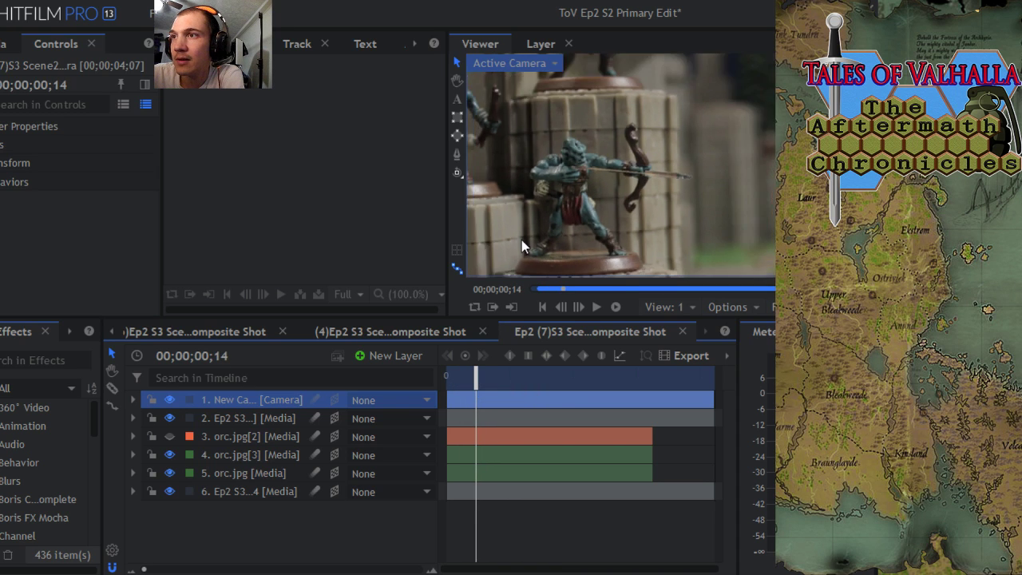
# Step: Bring the whole frame back into view, move to 00;00;00;18, and save the project
pyautogui.click(456, 81)
pyautogui.moveTo(522, 265); pyautogui.dragTo(565, 220)
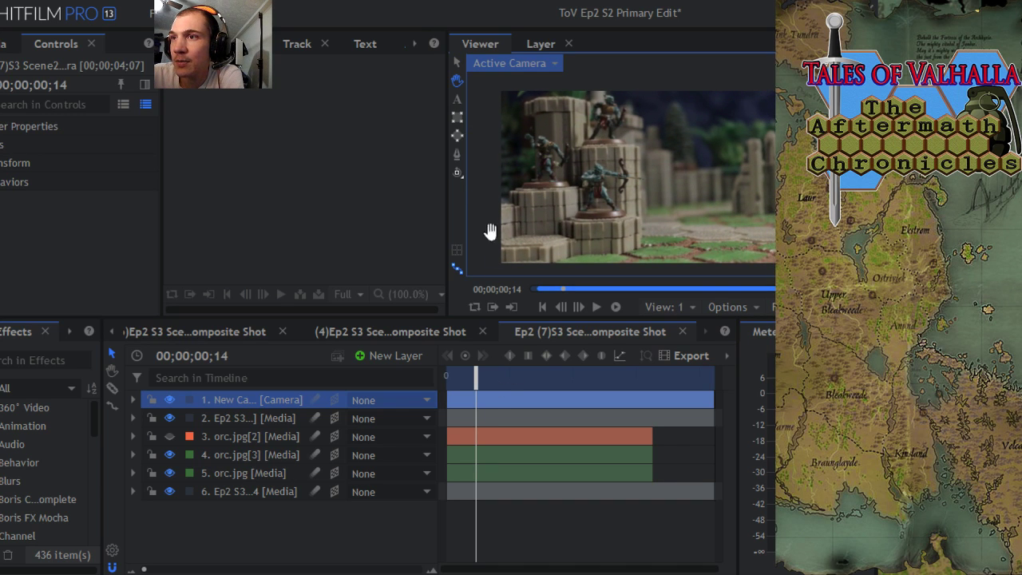
pyautogui.click(456, 62)
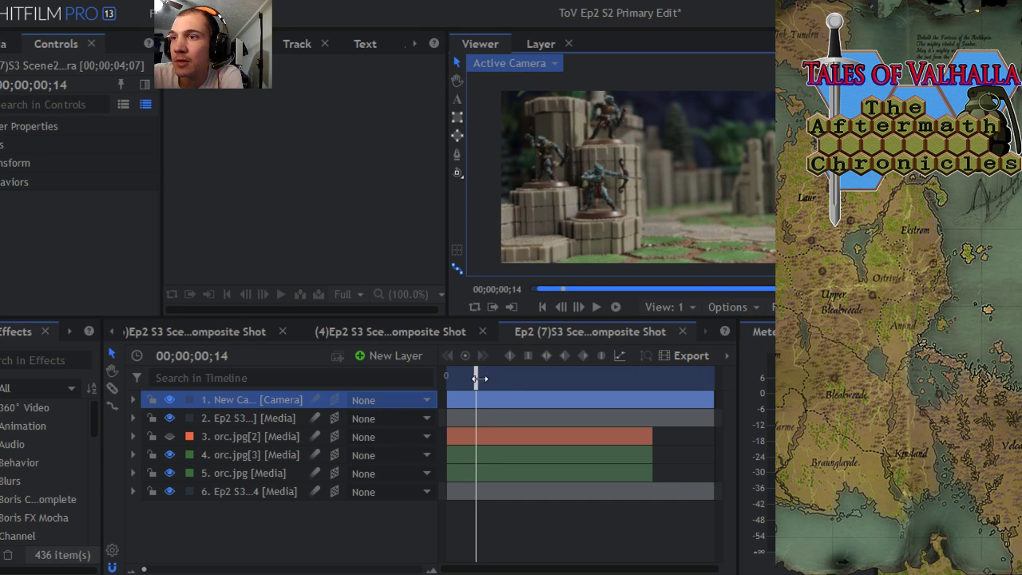
pyautogui.moveTo(476, 378)
pyautogui.mouseDown()
pyautogui.moveTo(449, 378)
pyautogui.moveTo(702, 362)
pyautogui.moveTo(490, 369)
pyautogui.moveTo(465, 372)
pyautogui.moveTo(550, 372)
pyautogui.moveTo(459, 384)
pyautogui.moveTo(484, 381)
pyautogui.mouseUp()
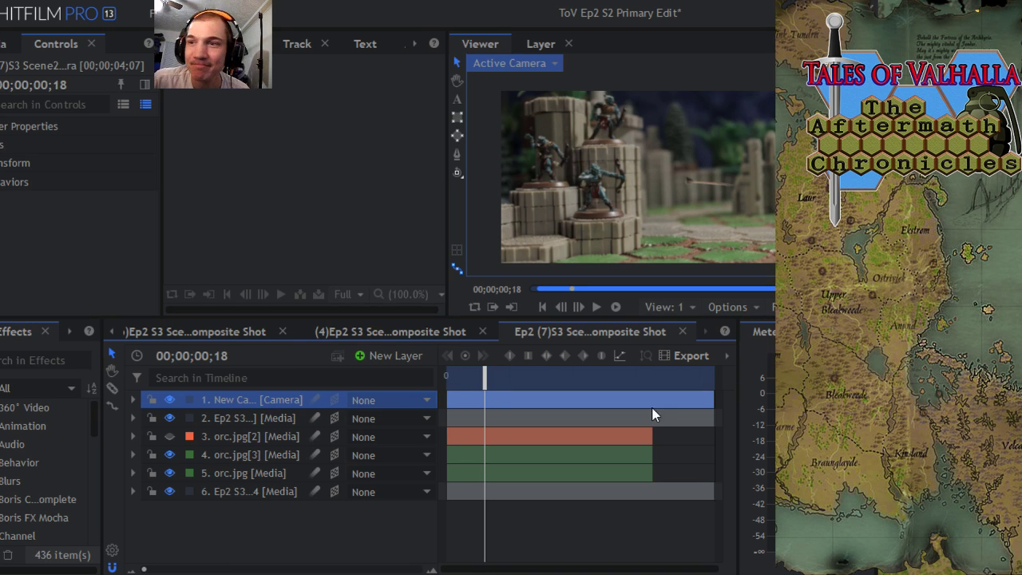
pyautogui.click(150, 14)
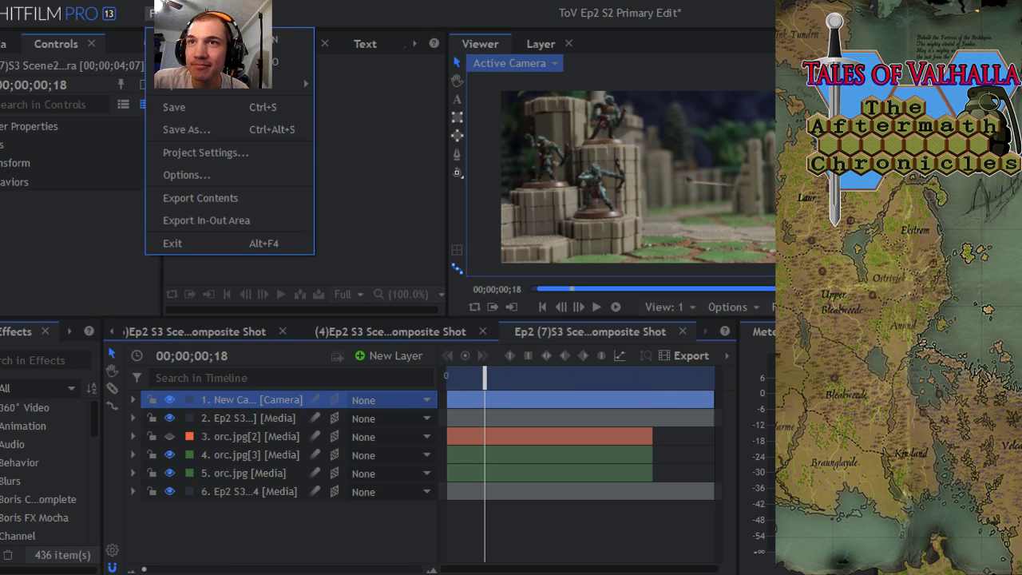
pyautogui.click(168, 102)
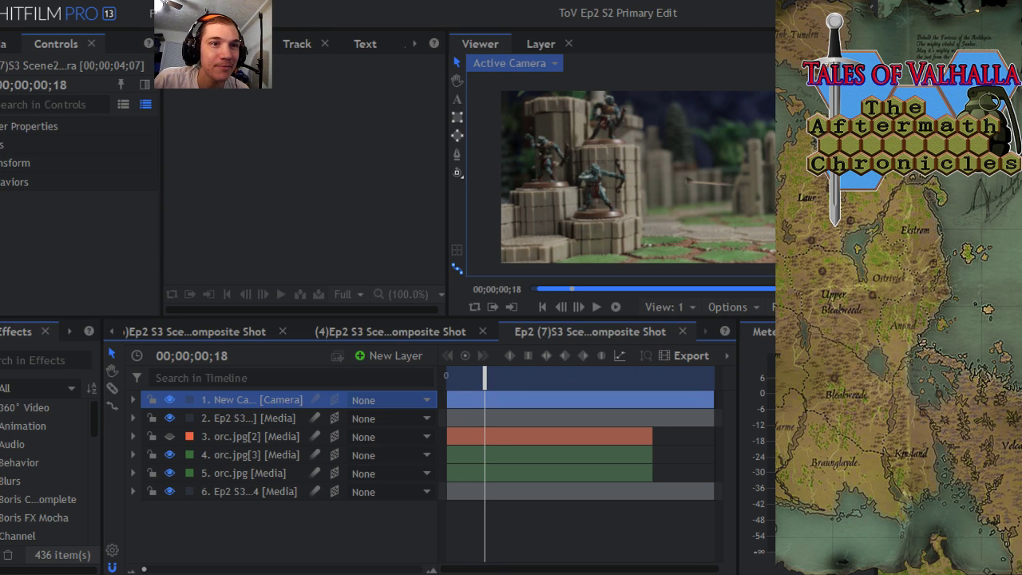